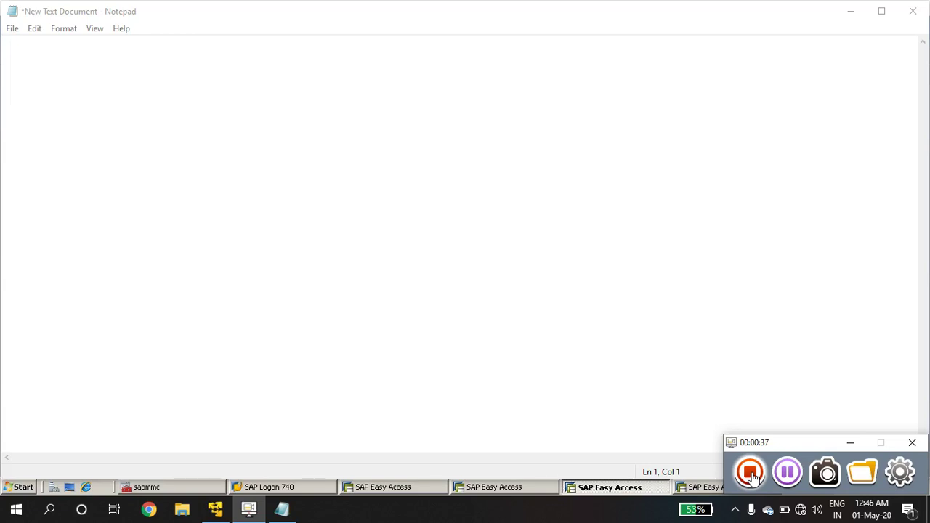
pyautogui.click(850, 444)
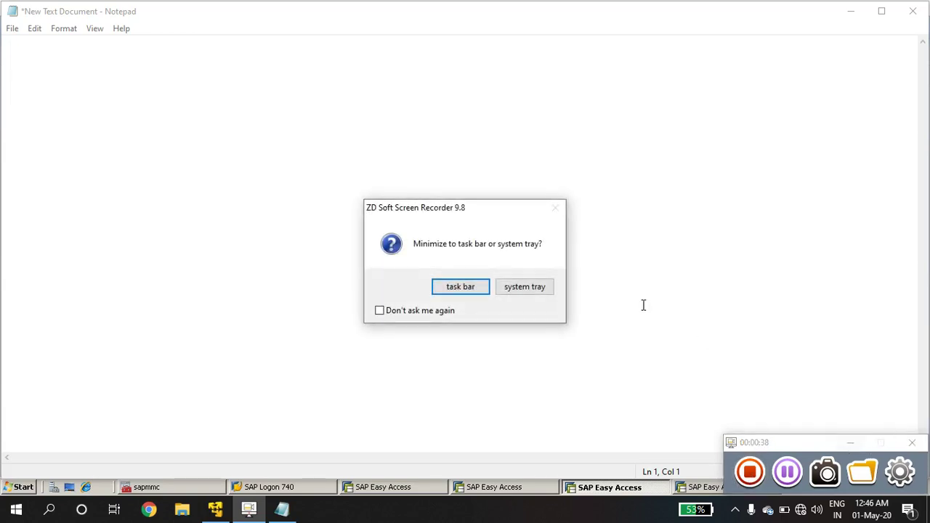
pyautogui.click(487, 289)
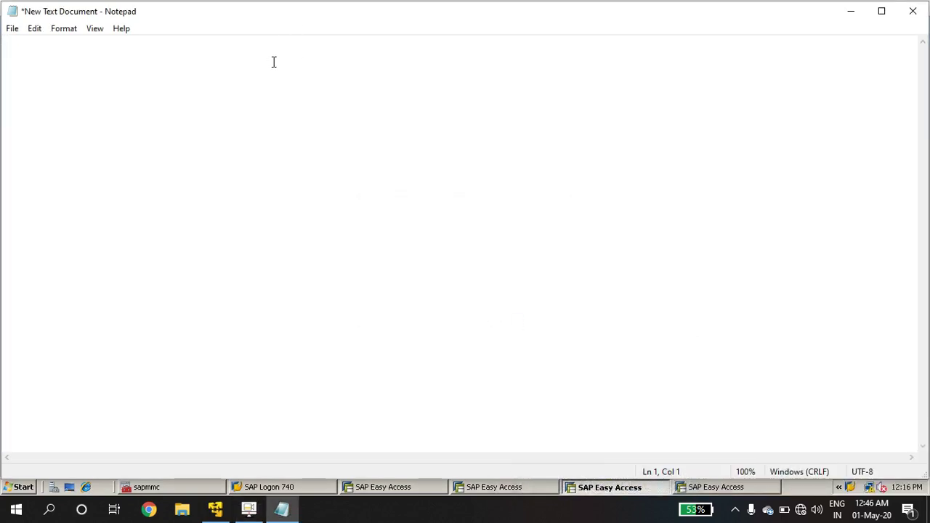
# Step: Add a second line to the empty Notepad document and indent it by two tab stops
pyautogui.press('Tab')
pyautogui.press('Tab')
pyautogui.press('Return')
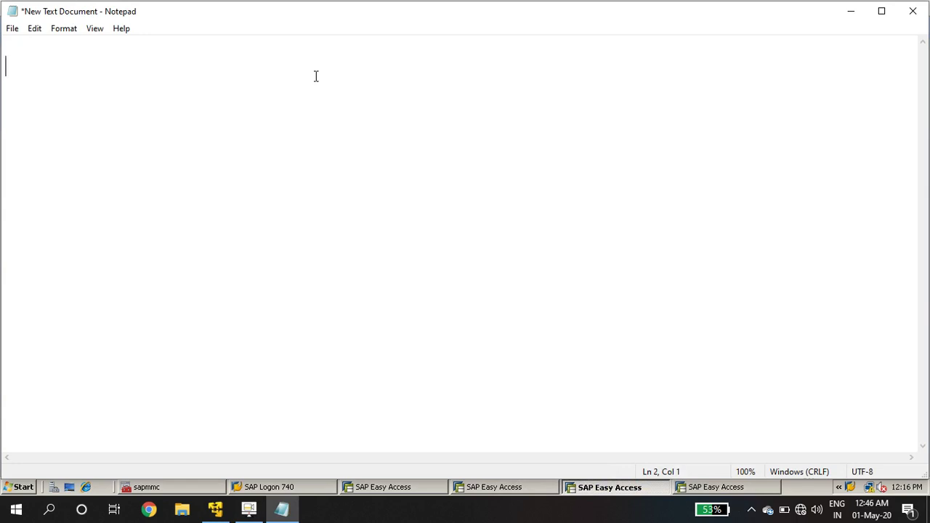
pyautogui.press('Tab')
pyautogui.press('Tab')
# Step: Switch to the SAP session, run transaction spro and display the SAP Reference IMG
pyautogui.click(408, 490)
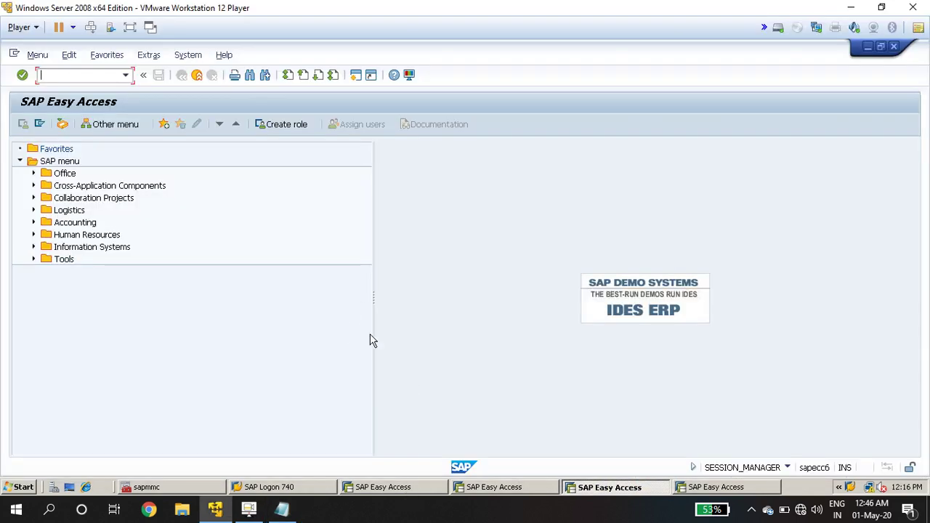
pyautogui.write('spro')
pyautogui.press('Return')
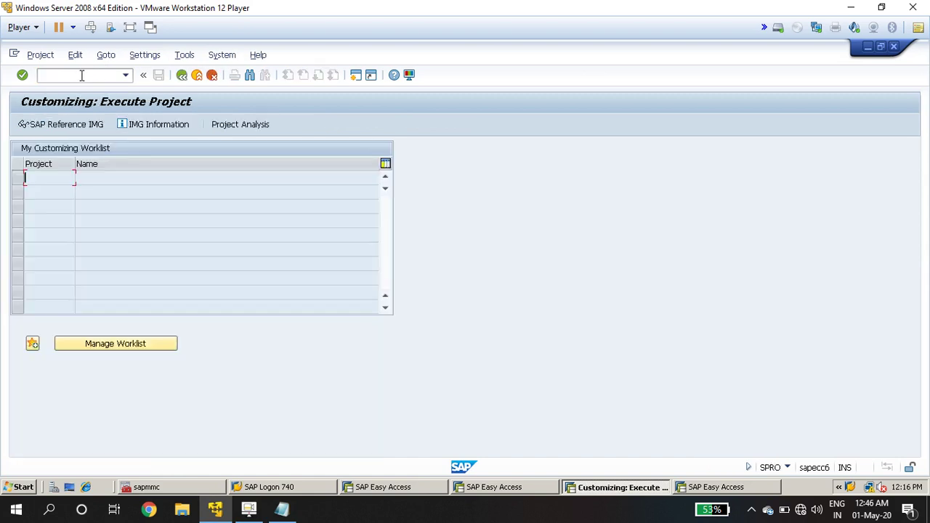
pyautogui.click(79, 125)
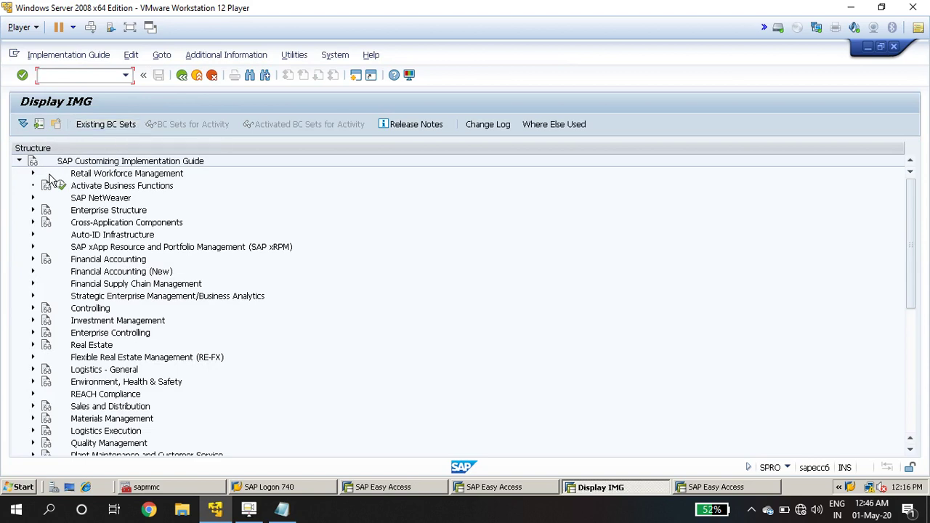
# Step: Open the Define Sales Organization activity under Enterprise Structure, Definition, Sales and Distribution
pyautogui.click(33, 211)
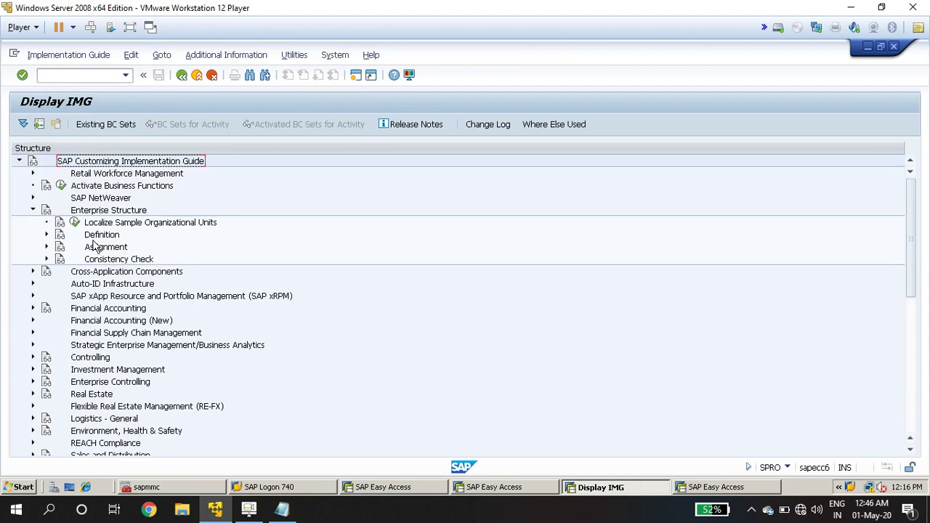
pyautogui.click(47, 235)
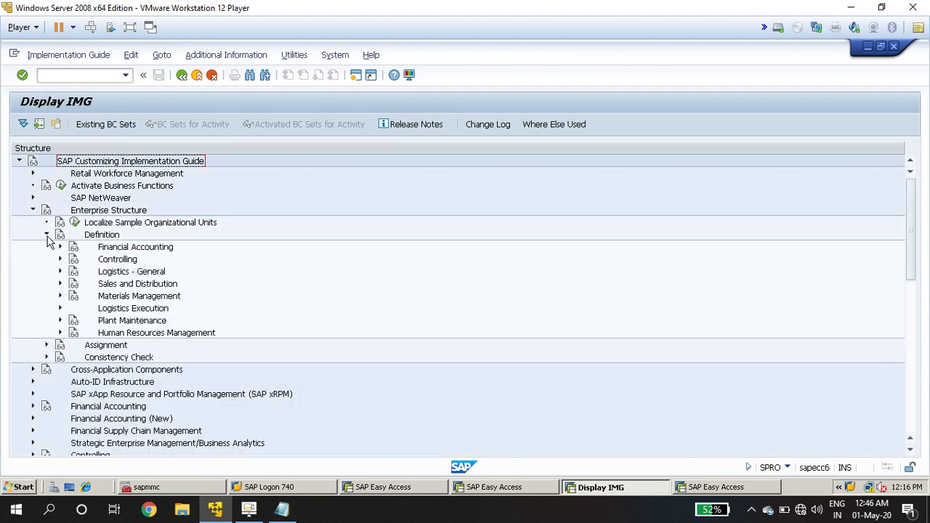
pyautogui.click(114, 284)
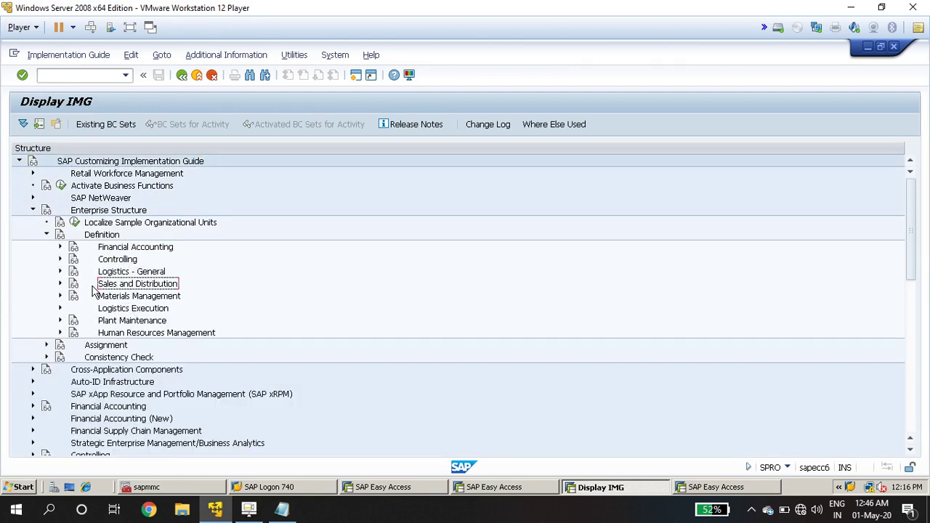
pyautogui.click(60, 284)
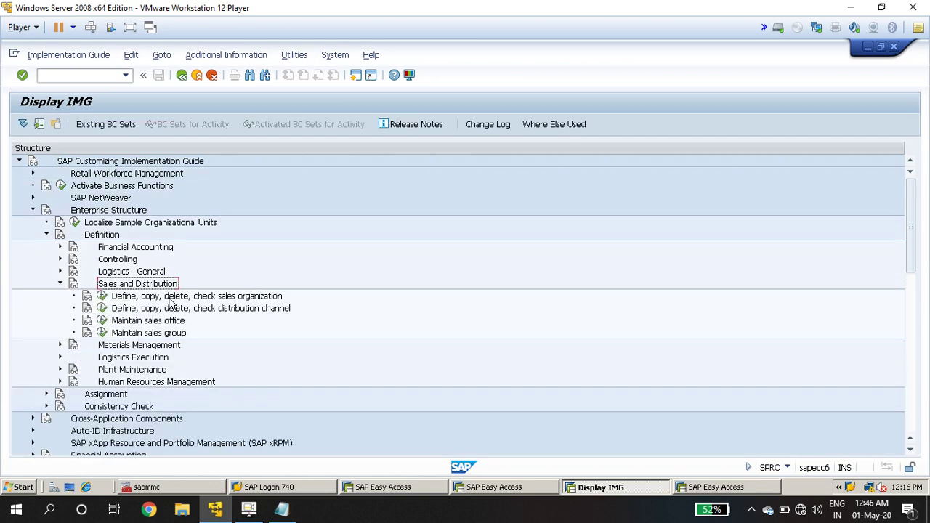
pyautogui.click(193, 298)
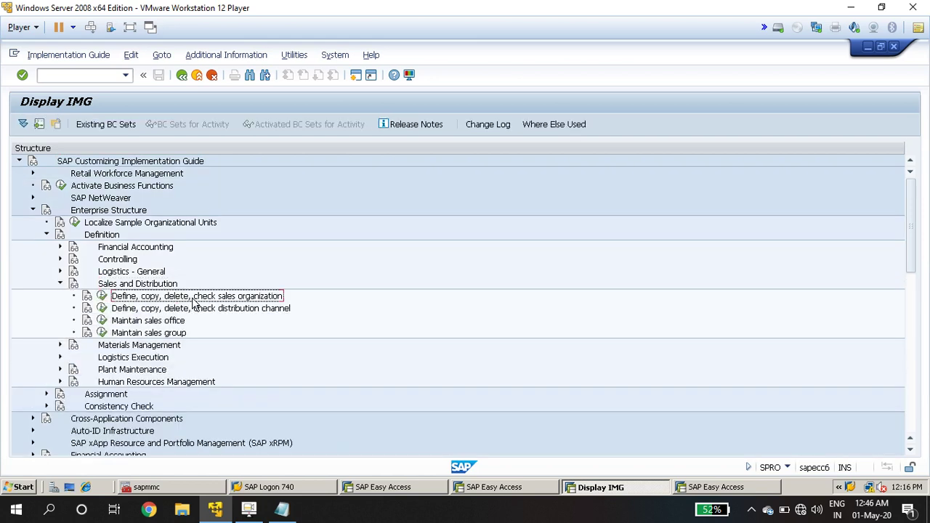
pyautogui.click(101, 296)
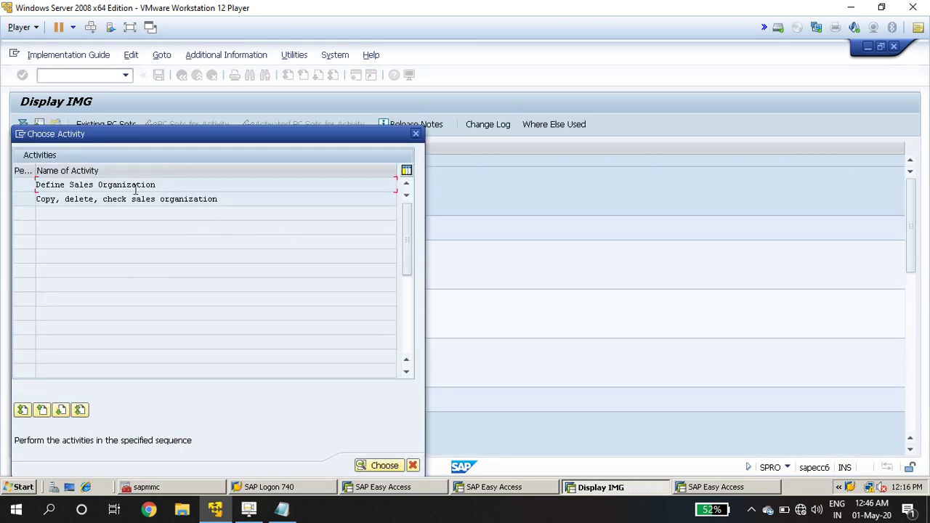
pyautogui.doubleClick(137, 185)
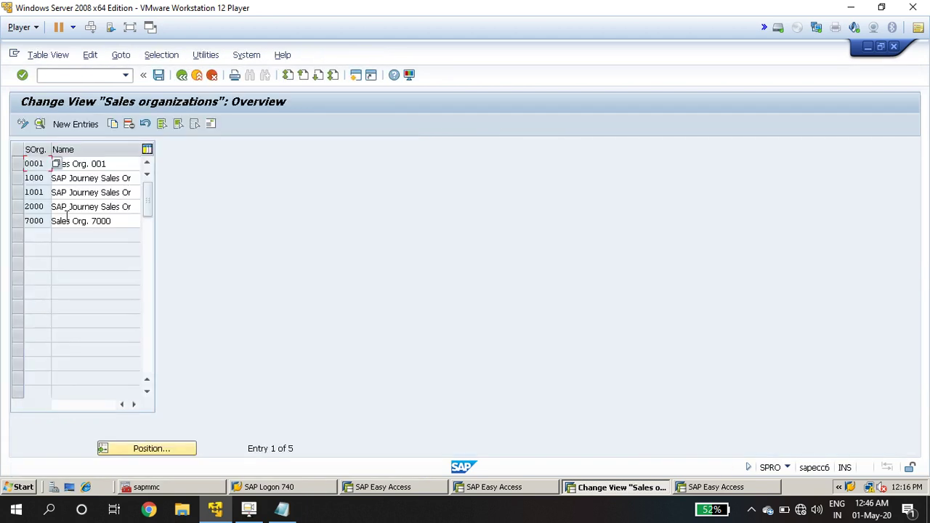
# Step: View the details of sales organization 7000, including its sales organization calendar
pyautogui.click(17, 221)
pyautogui.click(39, 125)
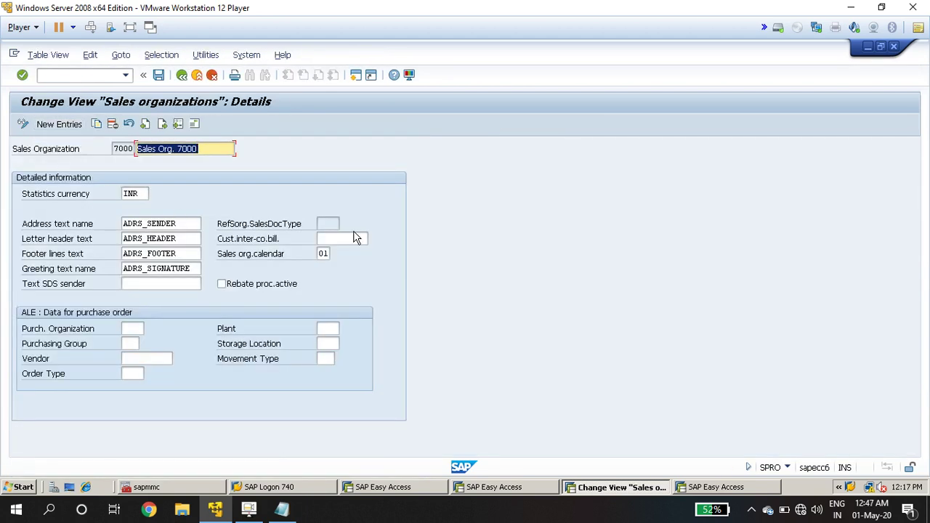
pyautogui.click(322, 253)
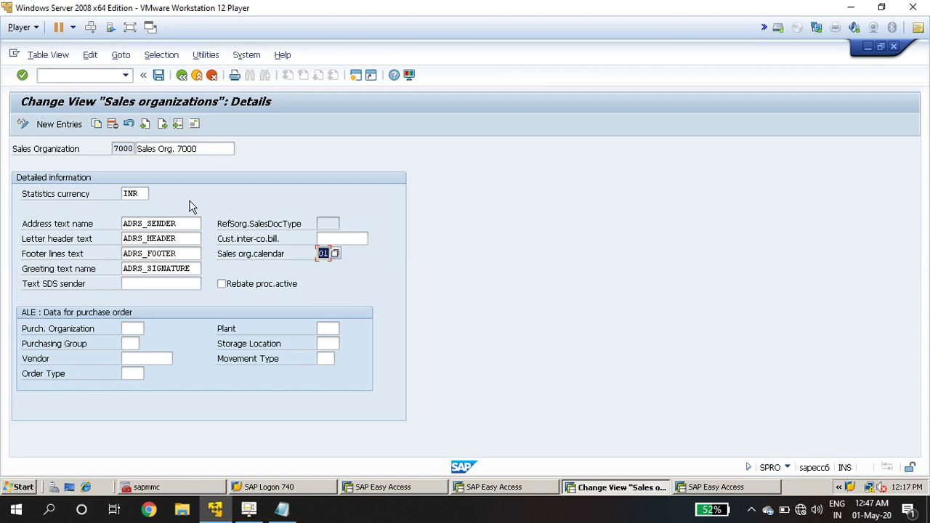
pyautogui.moveTo(114, 149); pyautogui.dragTo(134, 148)
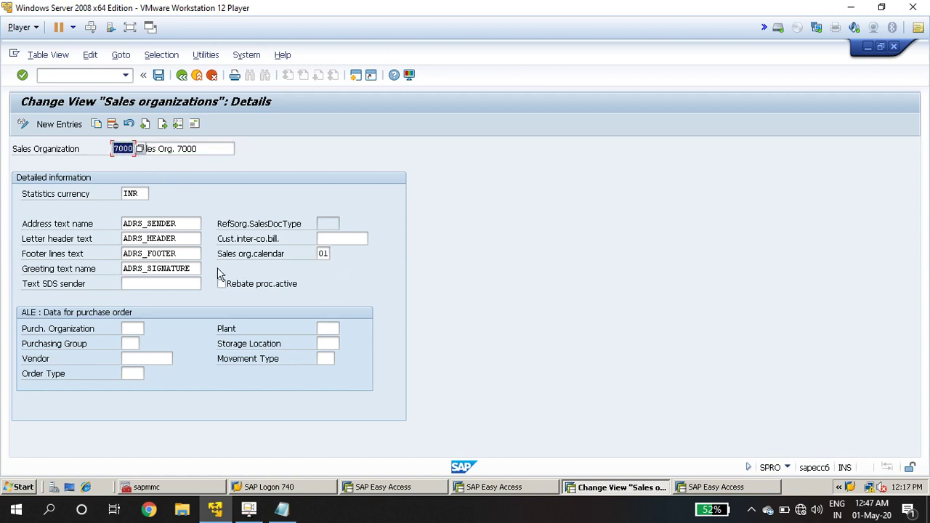
# Step: Check the factory calendars selectable for the sales organization calendar, then return to the IMG structure without changing anything
pyautogui.click(323, 254)
pyautogui.click(334, 253)
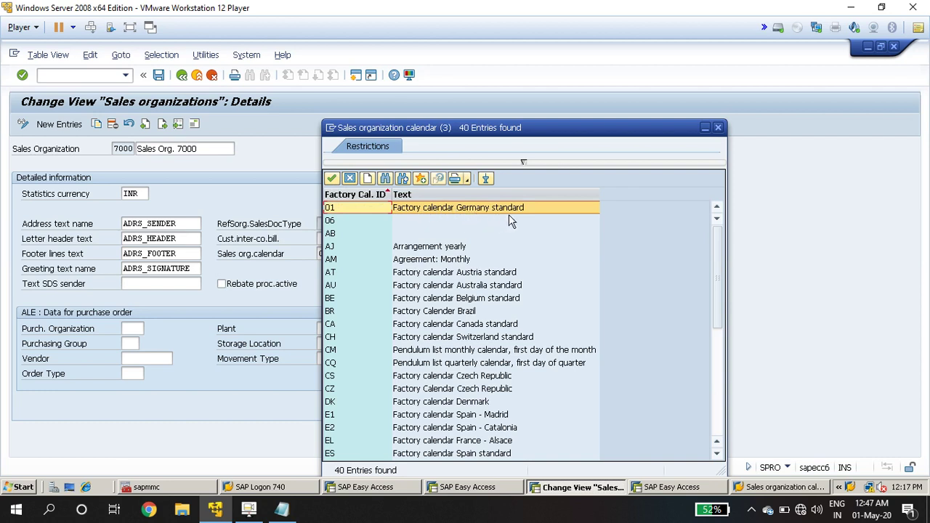
pyautogui.click(718, 127)
pyautogui.click(183, 74)
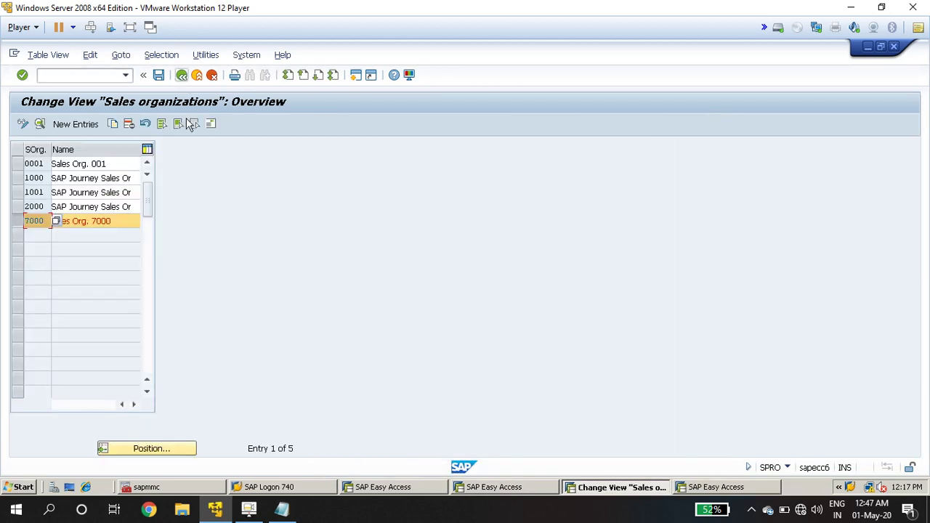
pyautogui.click(181, 75)
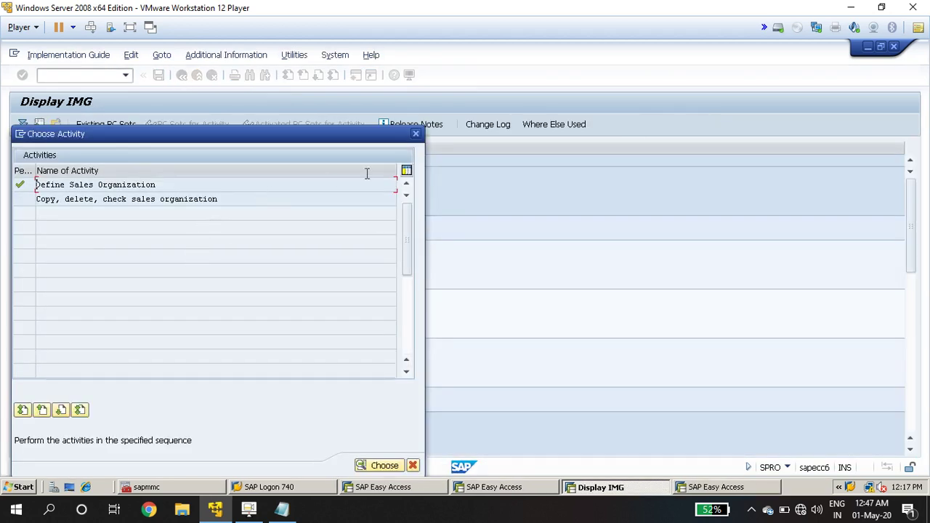
pyautogui.click(415, 134)
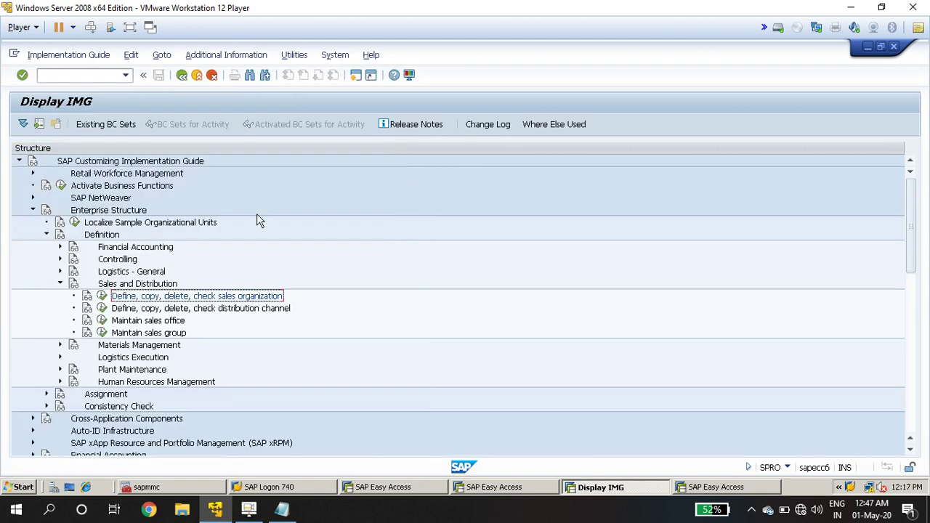
# Step: Open the plant definition overview through the define, copy, delete, check plant activity under Logistics - General
pyautogui.click(122, 273)
pyautogui.click(60, 271)
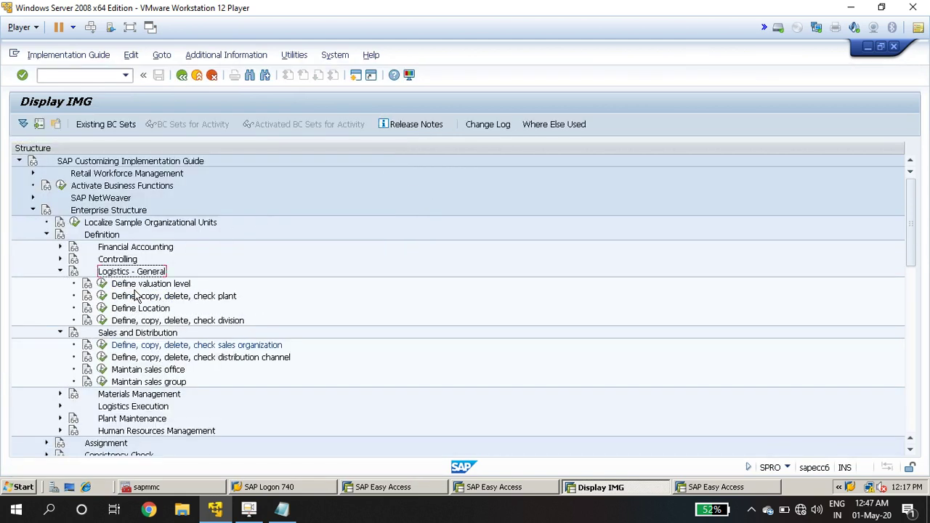
pyautogui.click(193, 298)
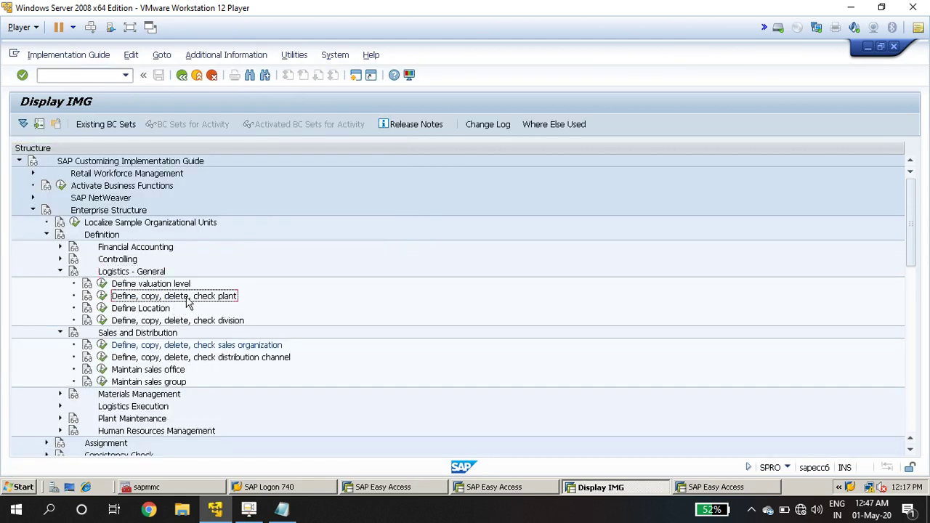
pyautogui.click(101, 295)
pyautogui.doubleClick(85, 185)
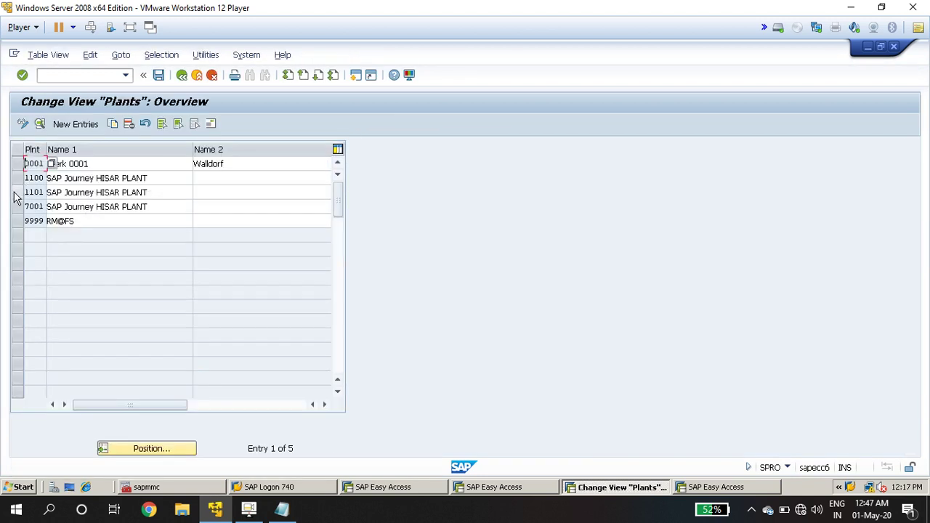
# Step: View the details of plant 7001 and highlight its factory calendar value
pyautogui.click(18, 193)
pyautogui.click(17, 206)
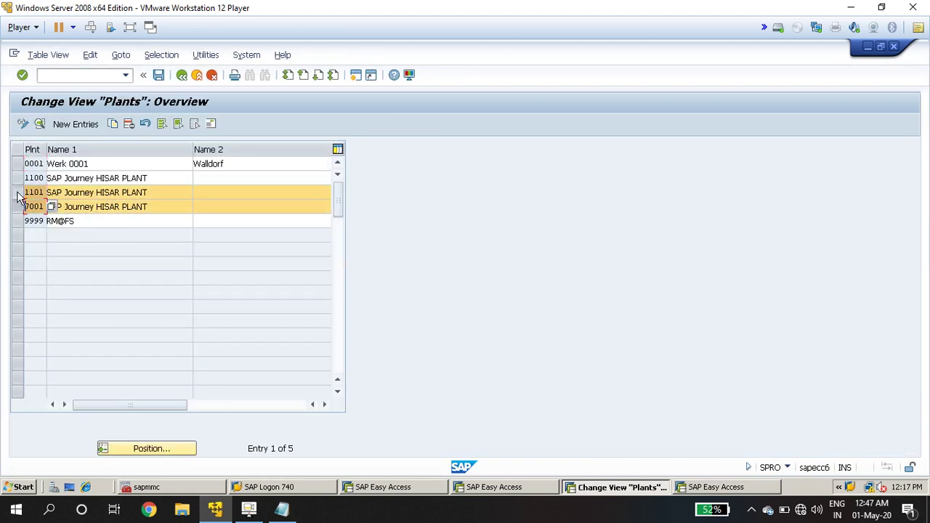
pyautogui.click(39, 124)
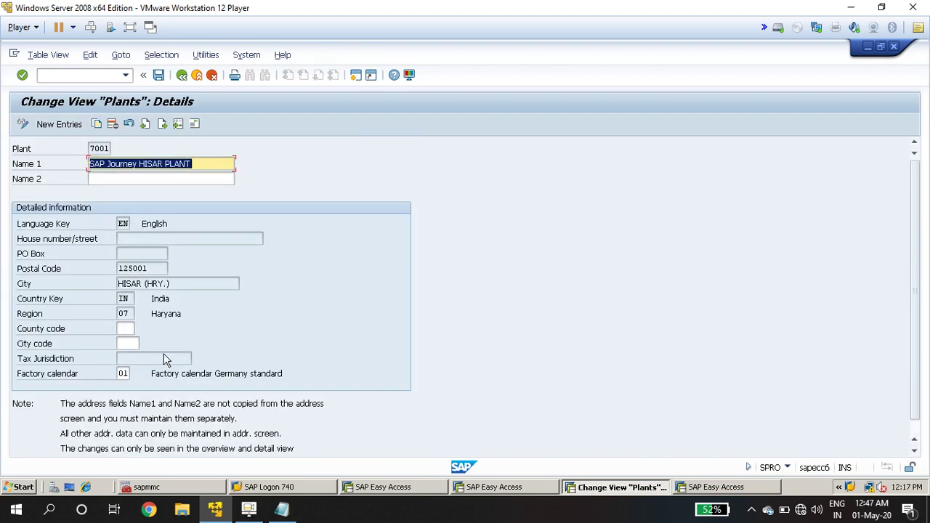
pyautogui.doubleClick(122, 373)
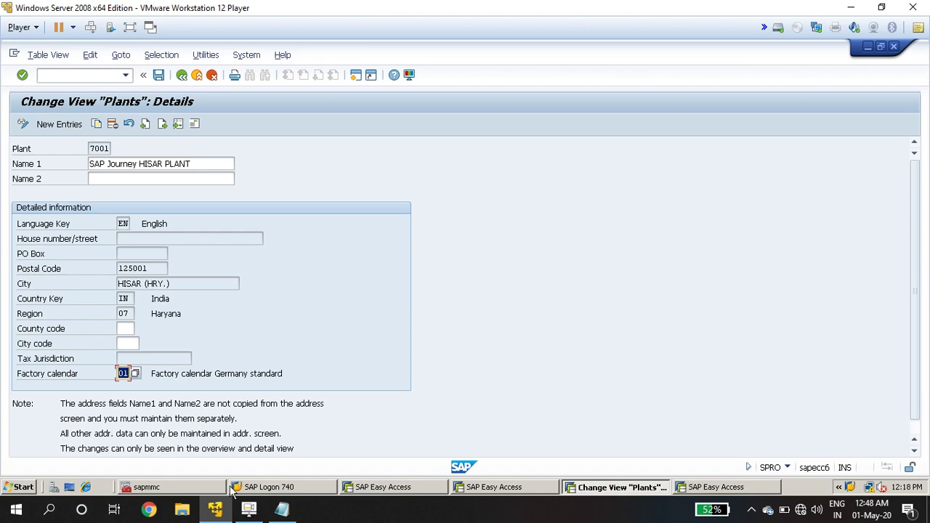
# Step: Switch to Notepad and write the heading text "Factory Calendar" on the indented line
pyautogui.click(282, 508)
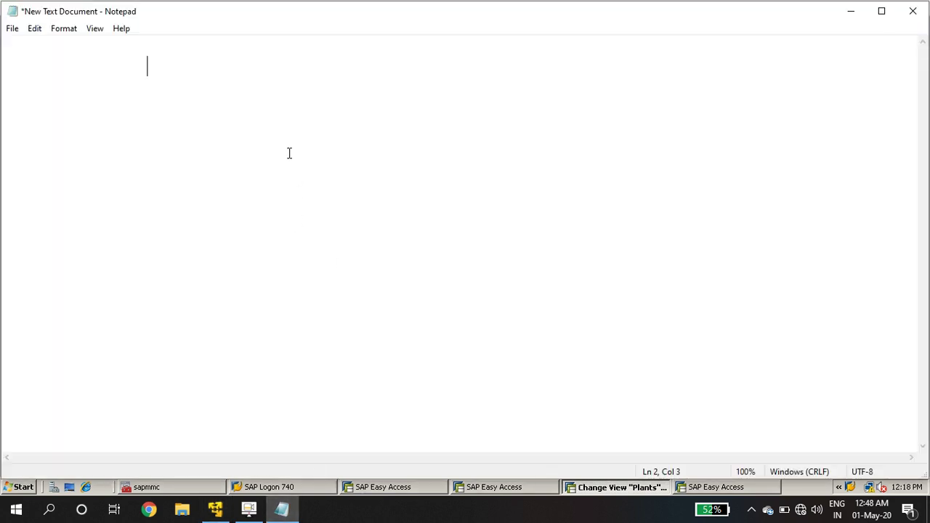
pyautogui.write('FAC')
pyautogui.press('BackSpace')
pyautogui.press('BackSpace')
pyautogui.write('actory c')
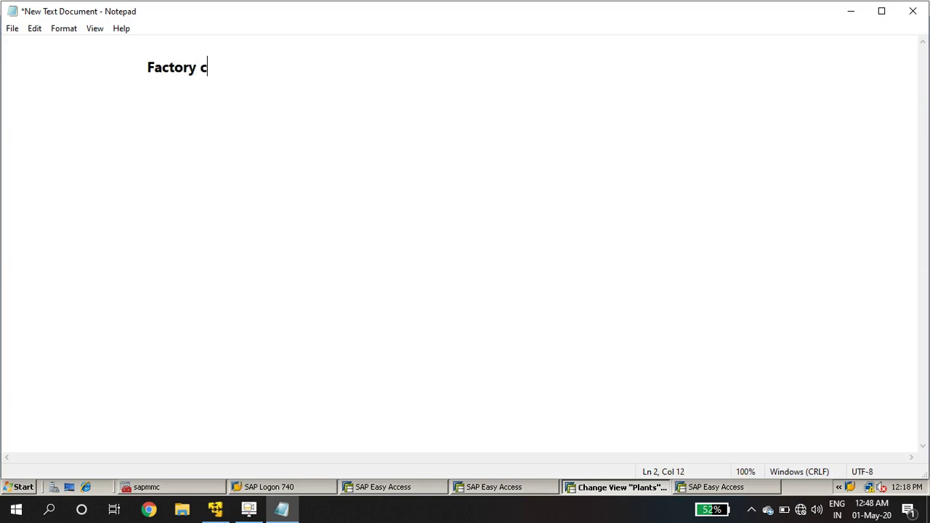
pyautogui.press('BackSpace')
pyautogui.write('Calendar')
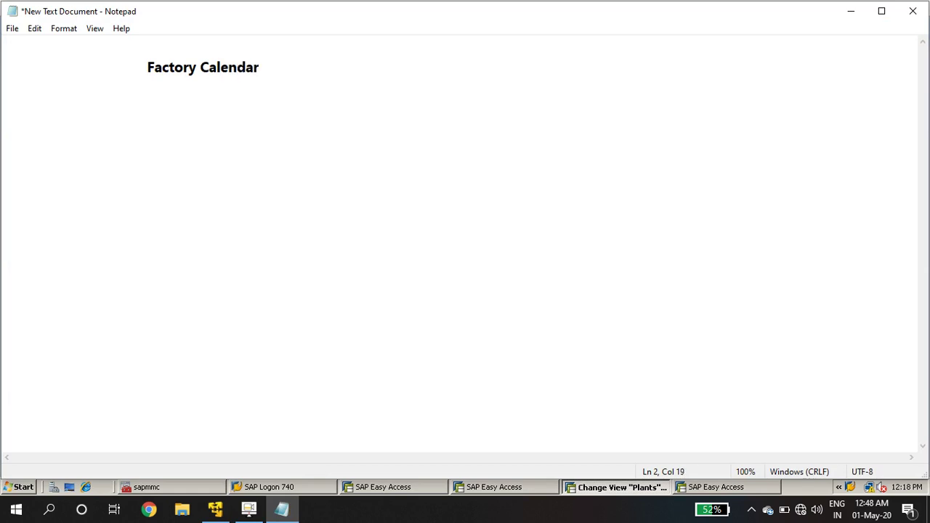
# Step: Add the explanation " - Control the process of working for individual day." after "Factory Calendar"
pyautogui.write(' - Control the proc')
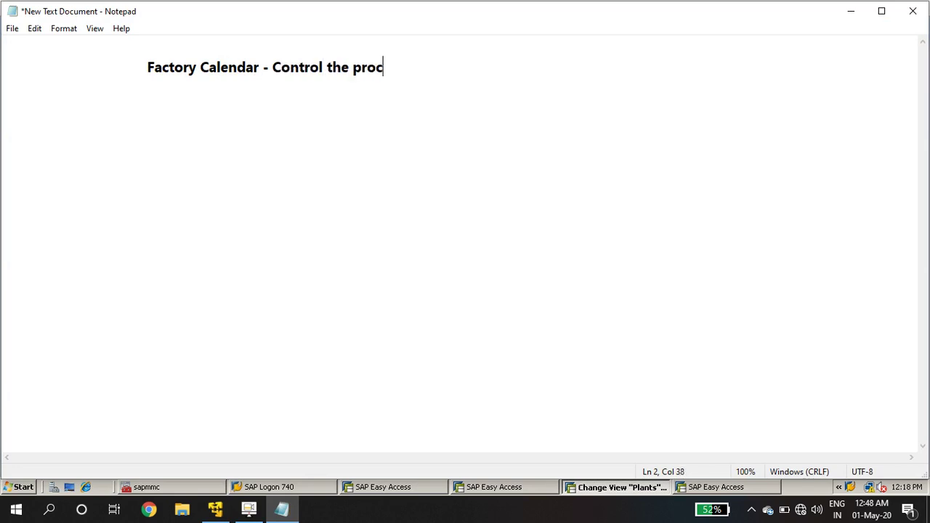
pyautogui.write('ess of working ')
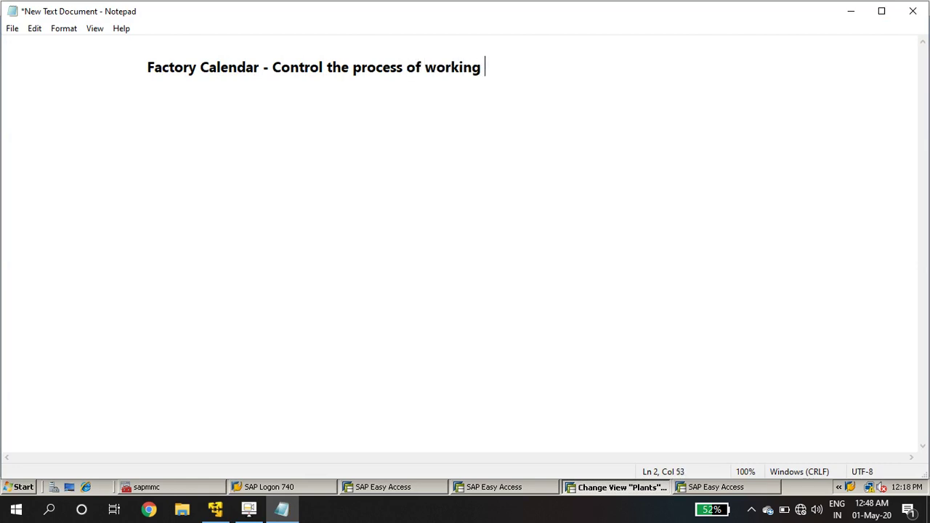
pyautogui.write('for indivi')
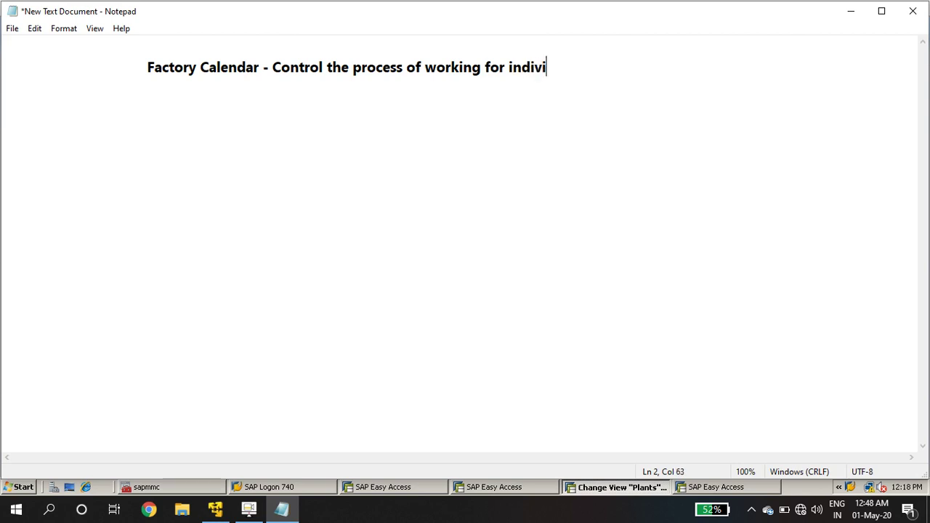
pyautogui.write('dual day')
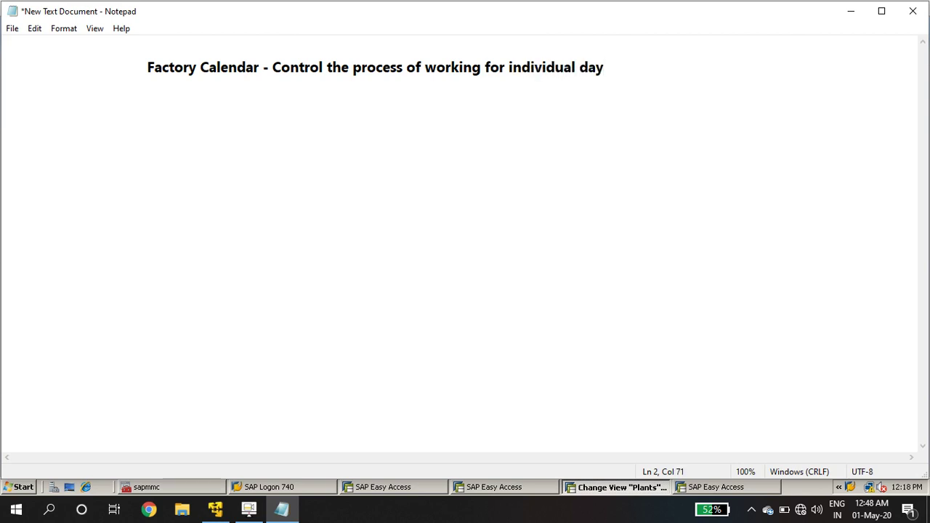
pyautogui.write('.')
pyautogui.click(263, 66)
pyautogui.moveTo(263, 67); pyautogui.dragTo(172, 51)
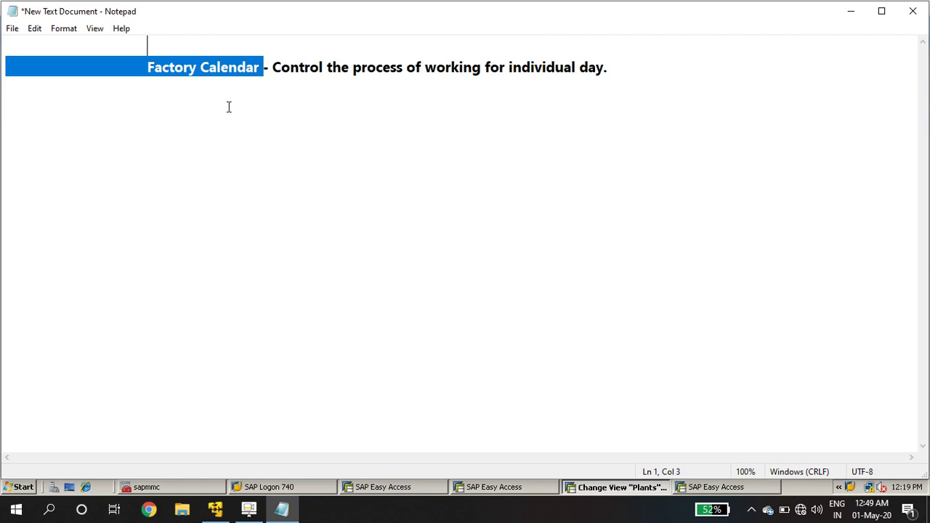
pyautogui.click(266, 68)
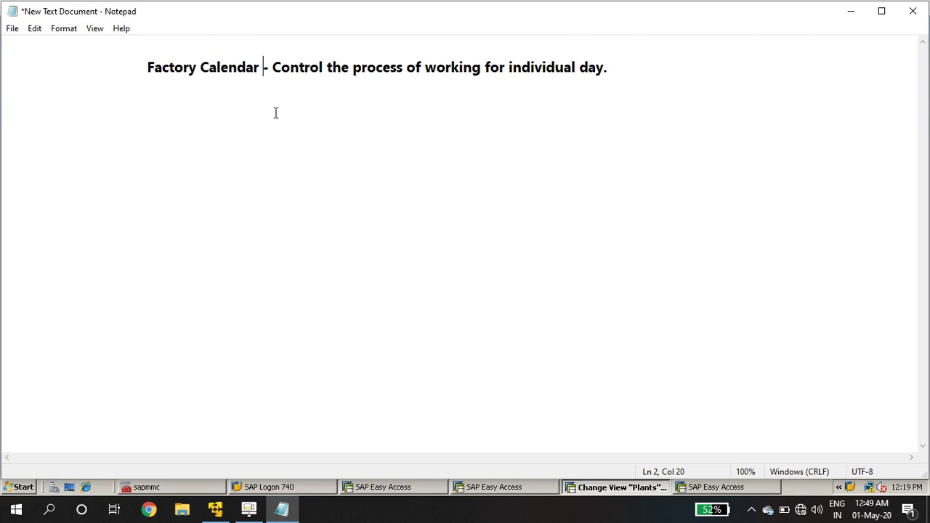
# Step: Add a new line reading "01-May-2020 - SAP--> Factory Calendar ---> holiday set" below the factory calendar explanation
pyautogui.click(613, 68)
pyautogui.press('Return')
pyautogui.write('01-May-2020')
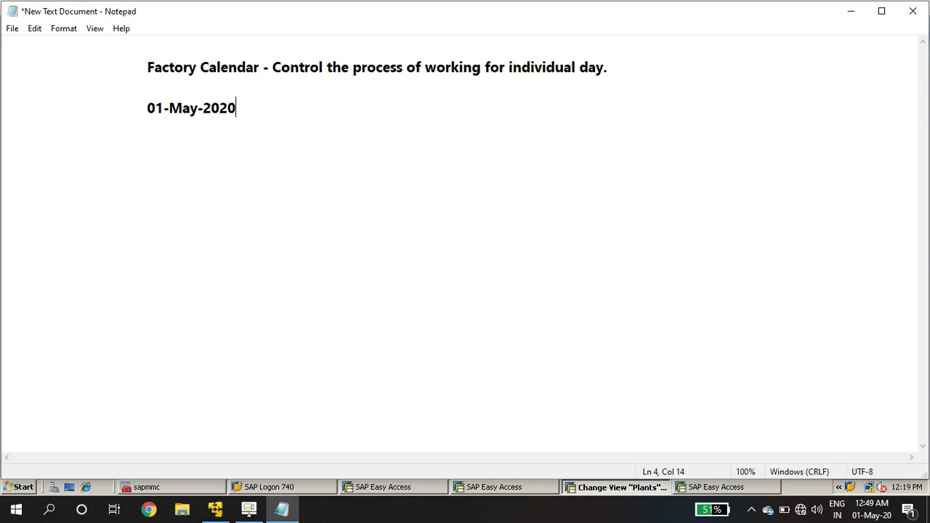
pyautogui.doubleClick(214, 112)
pyautogui.click(247, 108)
pyautogui.write('- SAP--> Factory c')
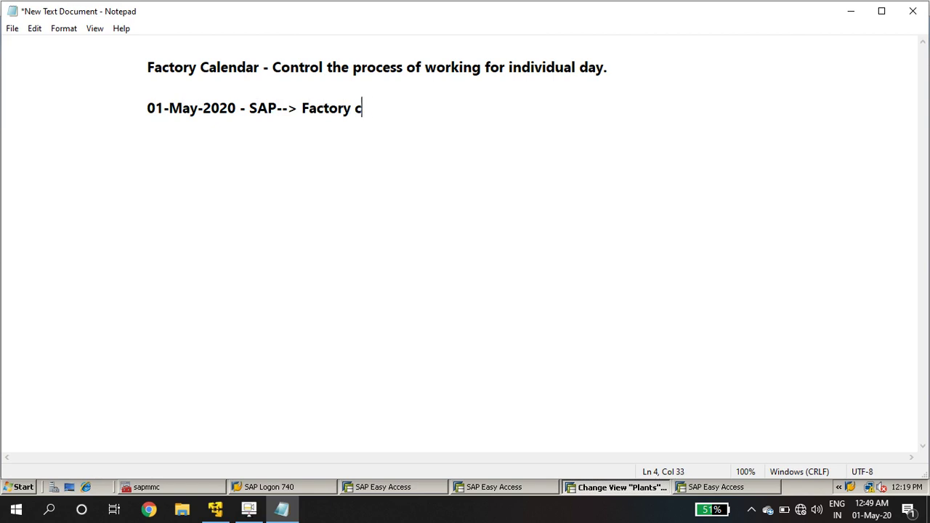
pyautogui.press('BackSpace')
pyautogui.write('Calendar --')
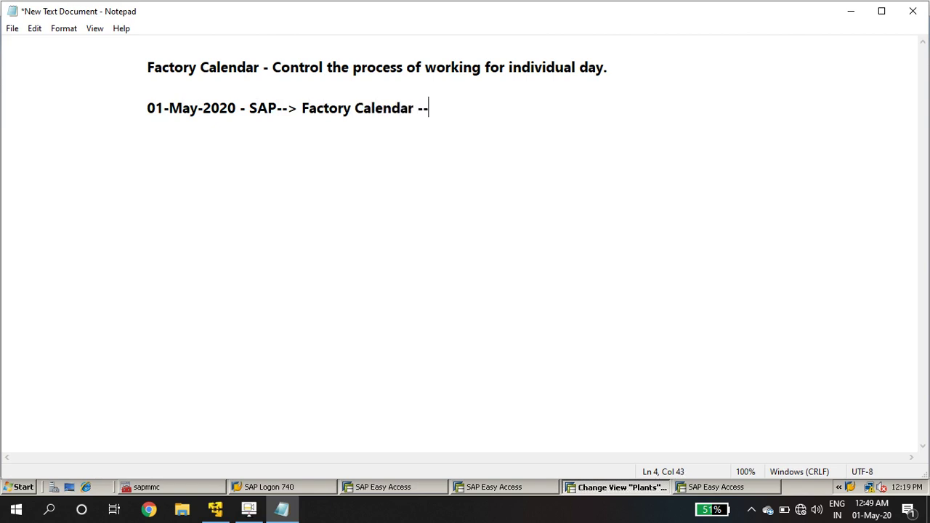
pyautogui.write('-> holid')
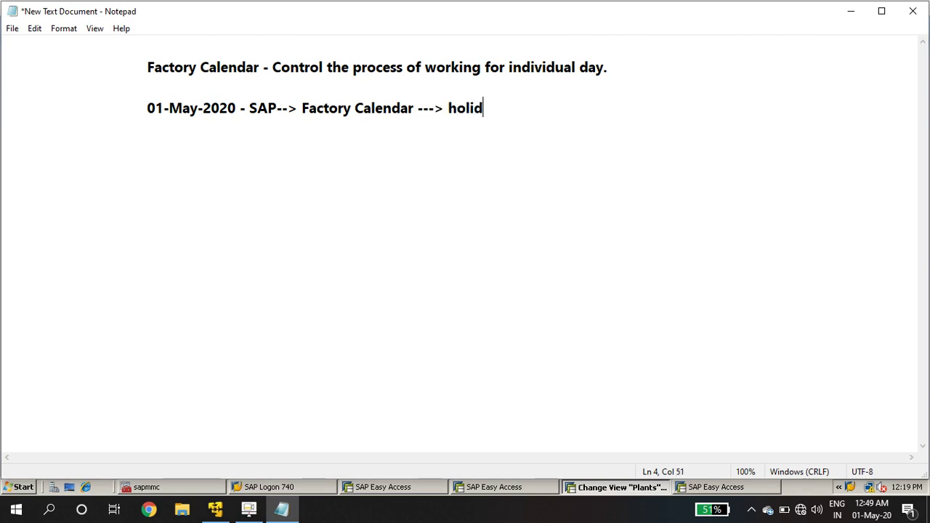
pyautogui.write('ay set')
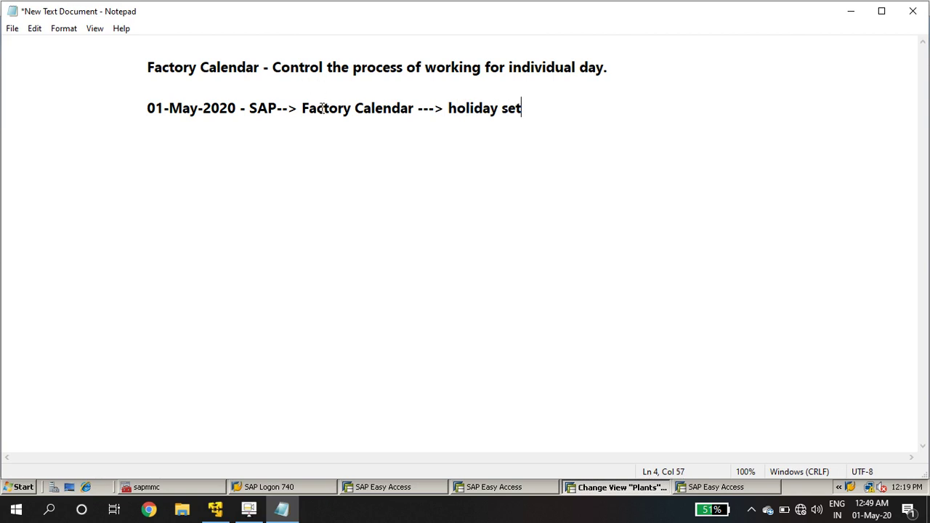
# Step: Switch to SAP to view the session's system information on the plant details screen, and return to Notepad
pyautogui.click(215, 509)
pyautogui.click(787, 467)
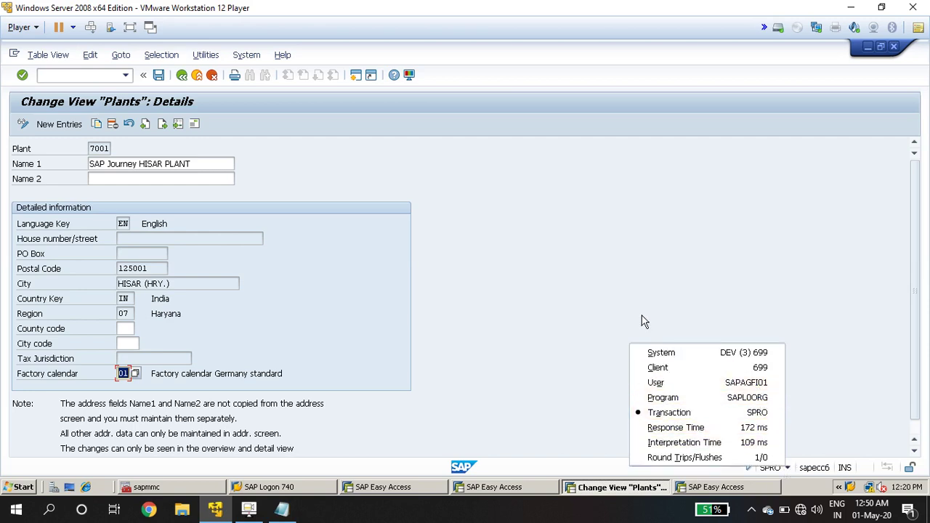
pyautogui.click(630, 298)
pyautogui.click(281, 509)
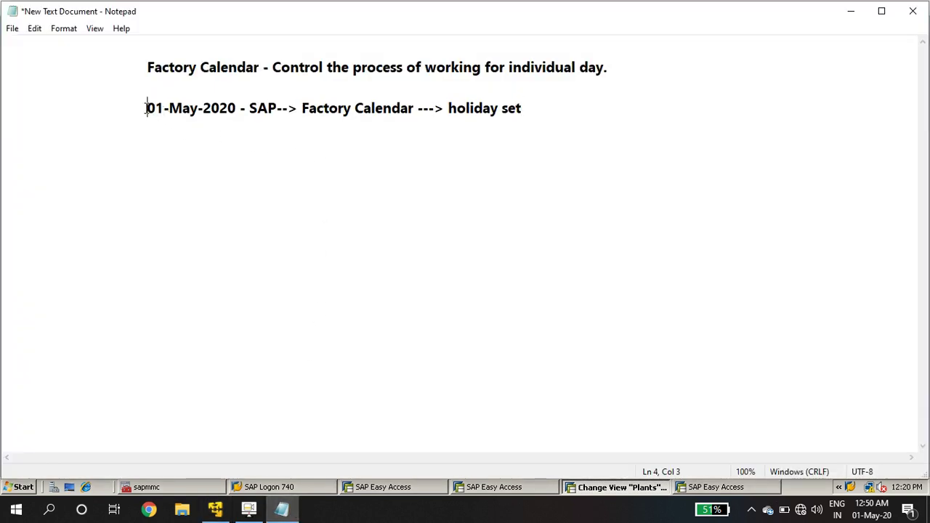
# Step: Highlight the date, the holiday example line and the "Factory Calendar" heading in the notes for review
pyautogui.moveTo(147, 108); pyautogui.dragTo(236, 108)
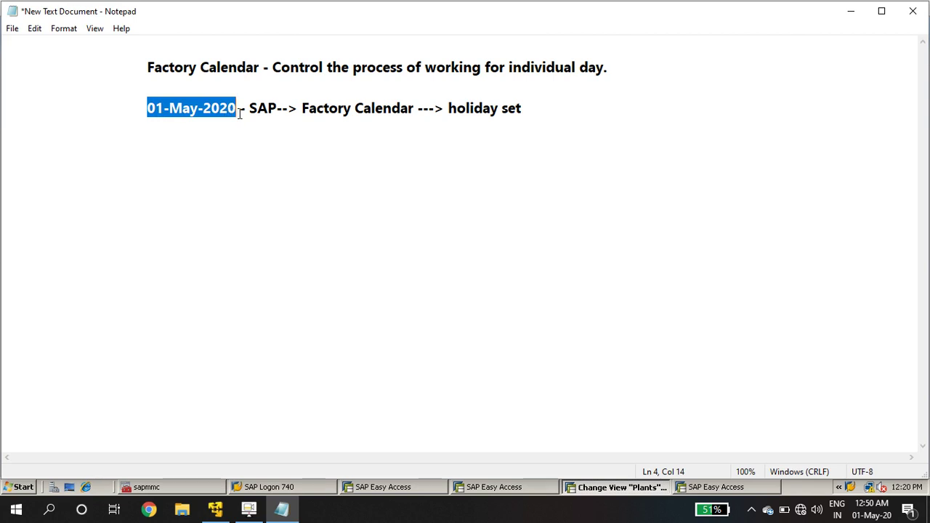
pyautogui.moveTo(522, 108); pyautogui.dragTo(363, 222)
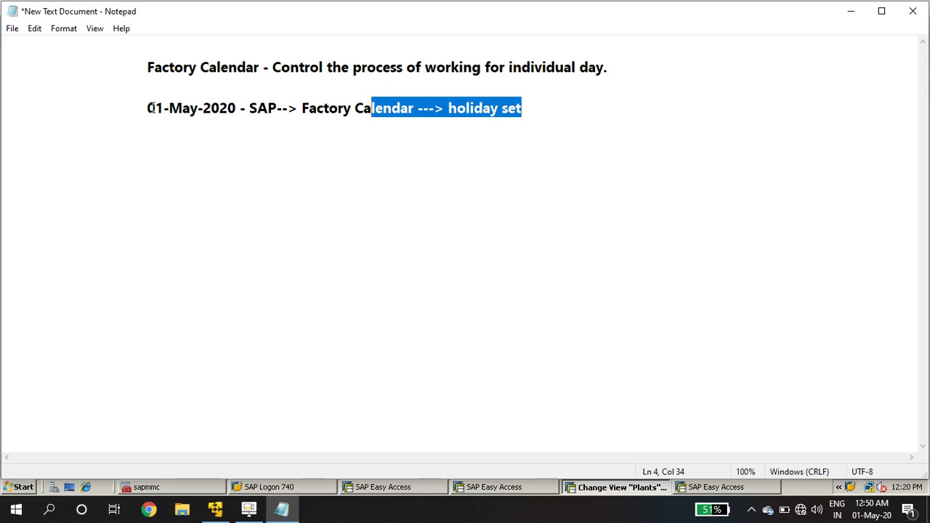
pyautogui.moveTo(147, 109); pyautogui.dragTo(198, 110)
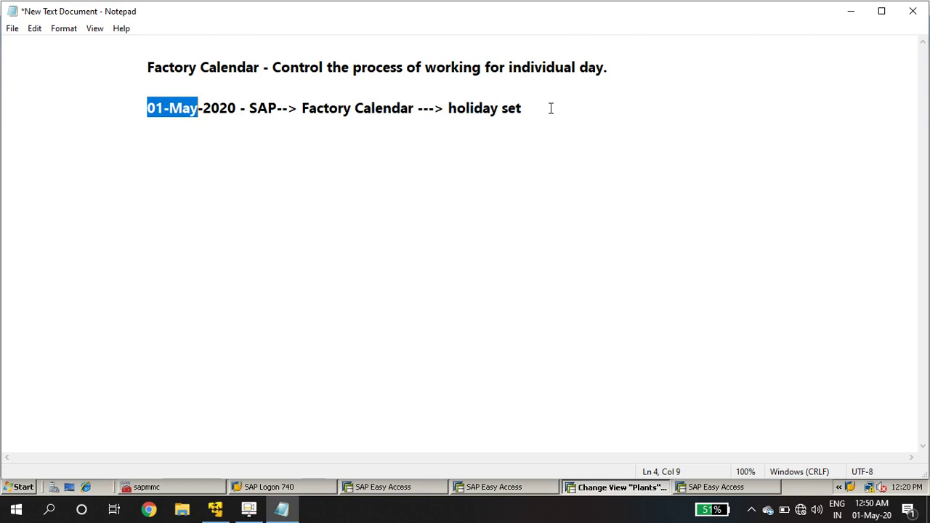
pyautogui.moveTo(559, 108); pyautogui.dragTo(147, 109)
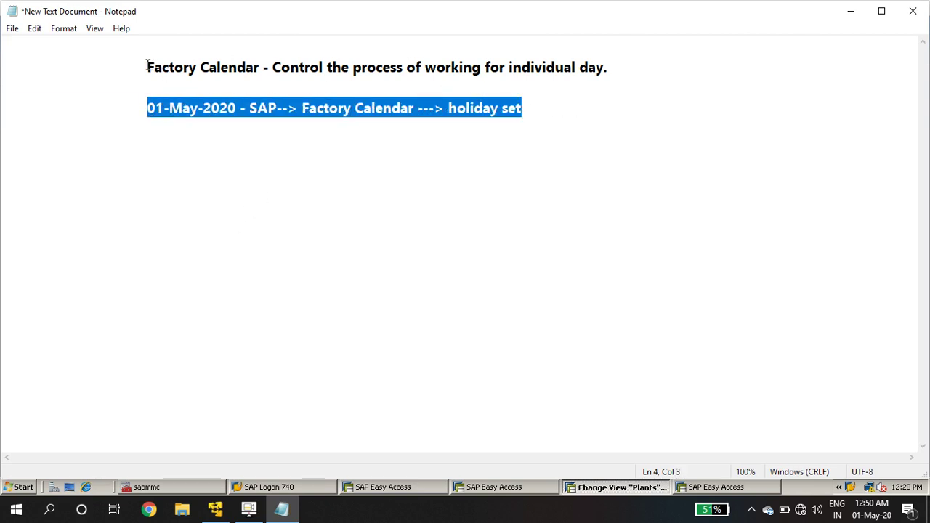
pyautogui.moveTo(147, 67); pyautogui.dragTo(260, 62)
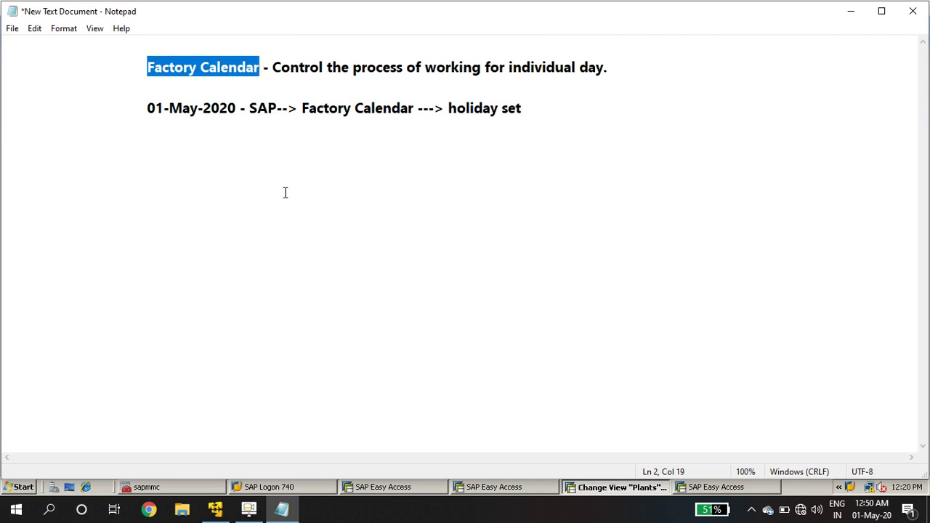
pyautogui.moveTo(543, 110); pyautogui.dragTo(150, 122)
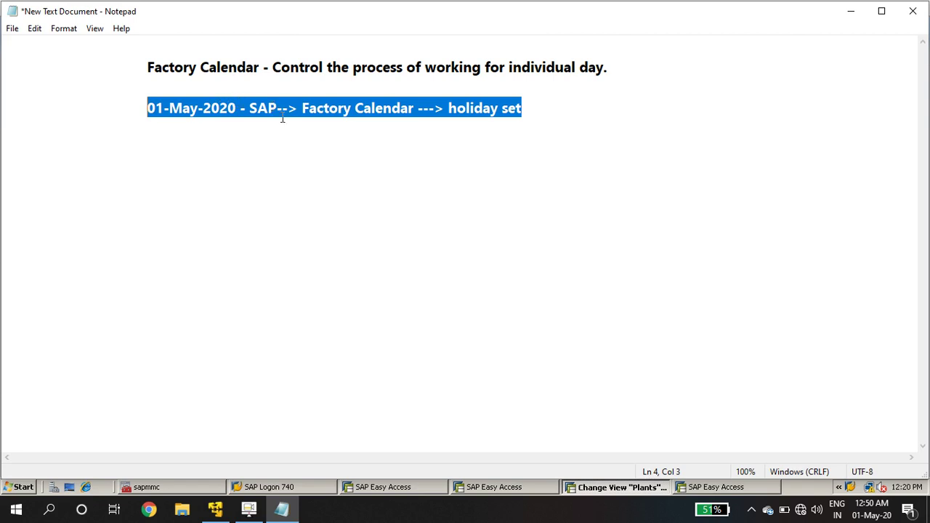
# Step: Add an indented line reading "Sales -" below the 01-May-2020 holiday line
pyautogui.click(537, 103)
pyautogui.press('Return')
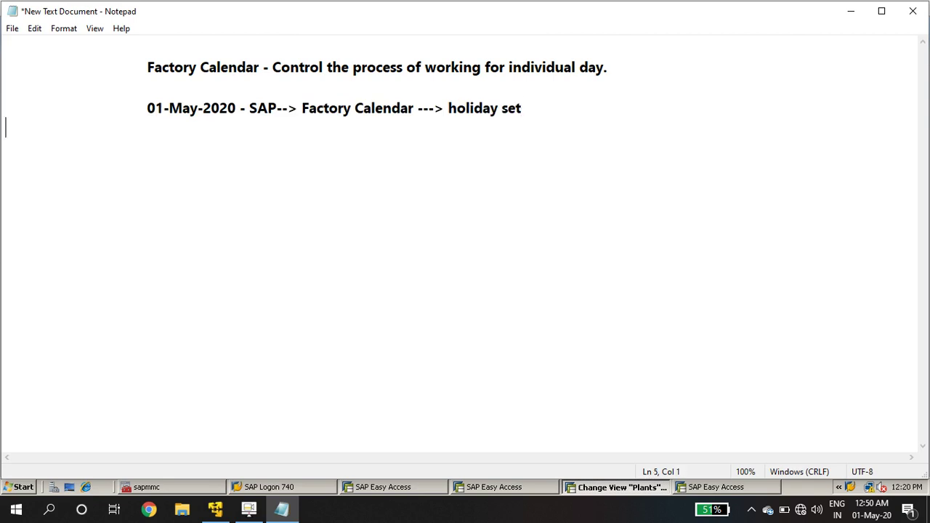
pyautogui.press('Tab')
pyautogui.press('Tab')
pyautogui.write('Sales -')
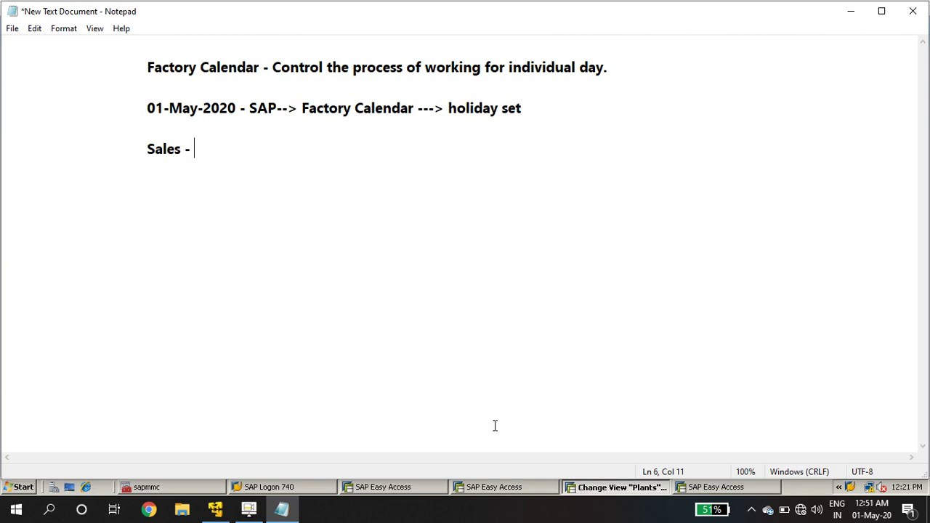
# Step: Switch to SAP, leave the plant details for the IMG tree, and try to open the define, copy, delete, check sales organization activity
pyautogui.click(216, 509)
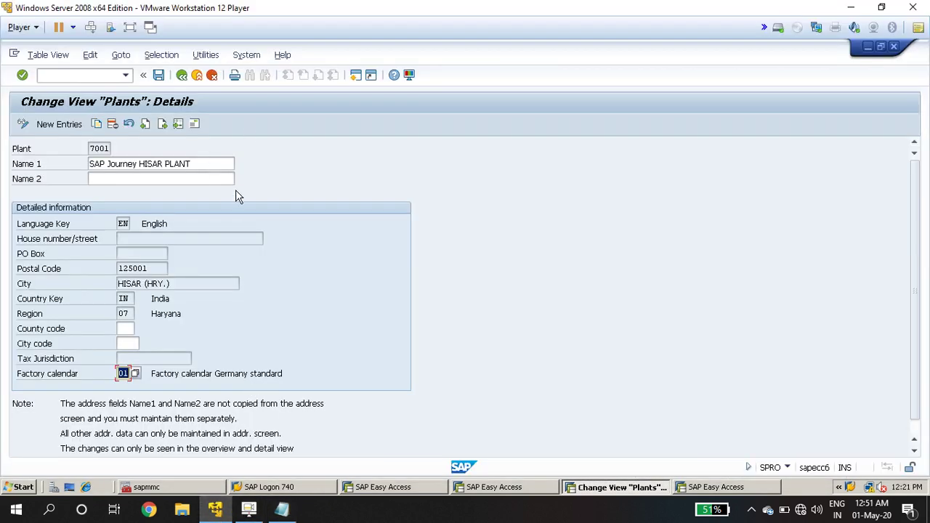
pyautogui.click(183, 77)
pyautogui.click(182, 76)
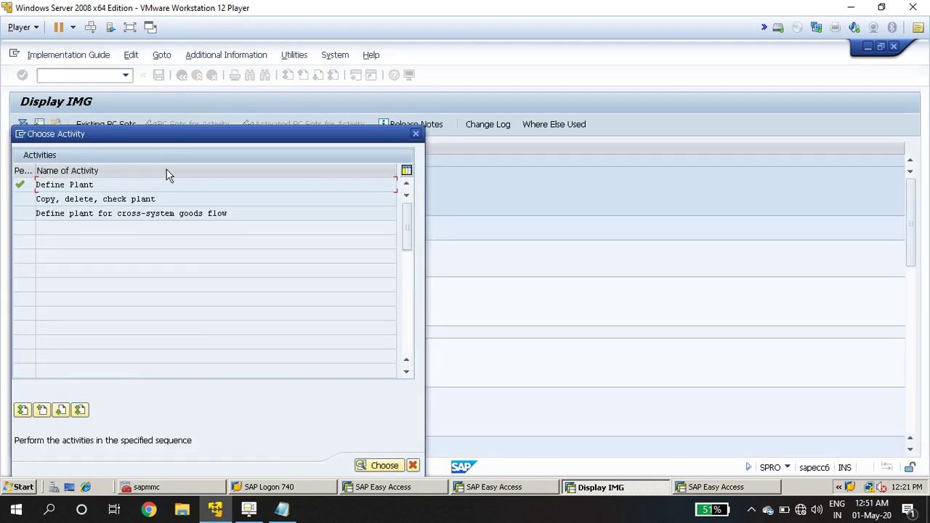
pyautogui.click(416, 134)
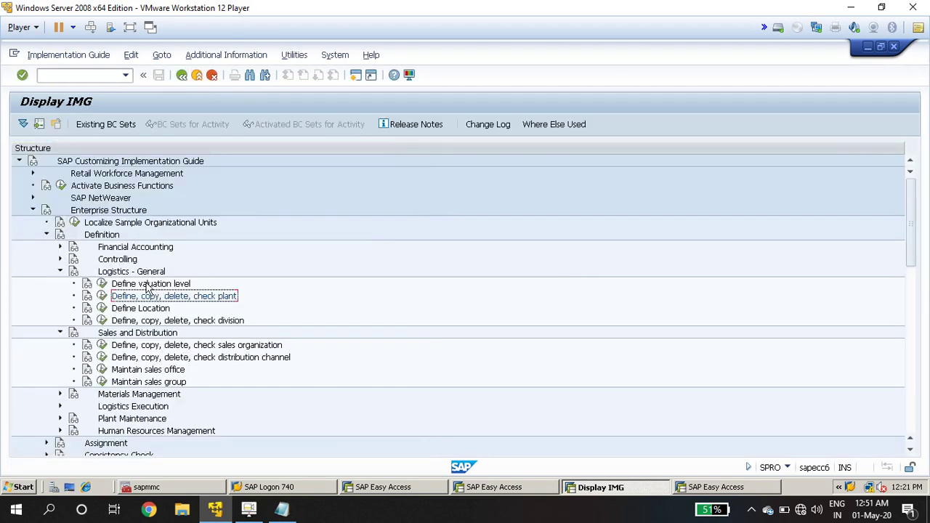
pyautogui.click(101, 344)
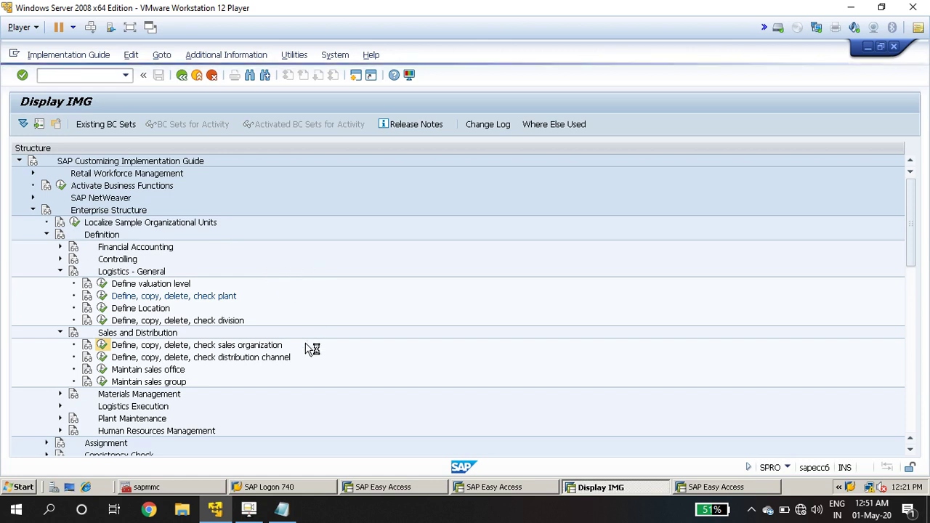
# Step: Switch to Notepad and highlight the "Factory Calendar" heading, the holiday line, "Sales -" and the date for review
pyautogui.click(282, 509)
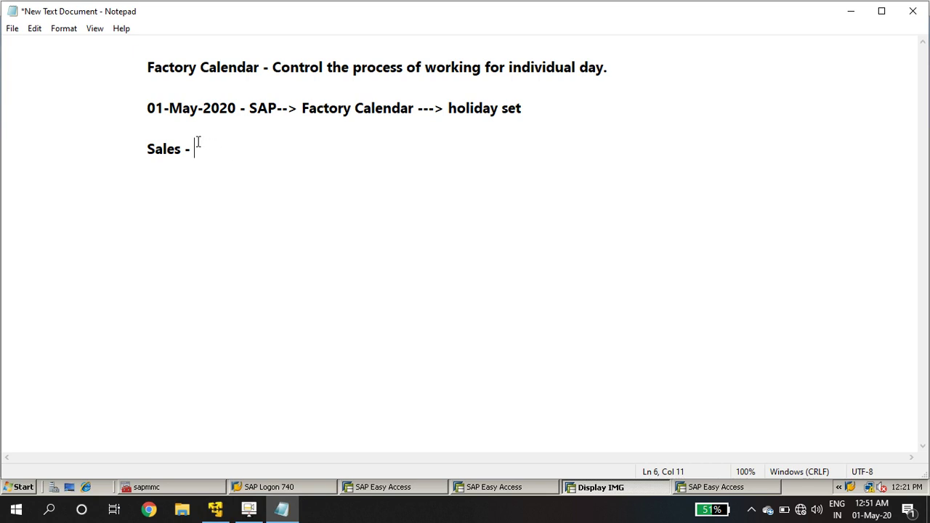
pyautogui.moveTo(198, 142); pyautogui.dragTo(144, 141)
pyautogui.click(144, 66)
pyautogui.moveTo(144, 66); pyautogui.dragTo(265, 68)
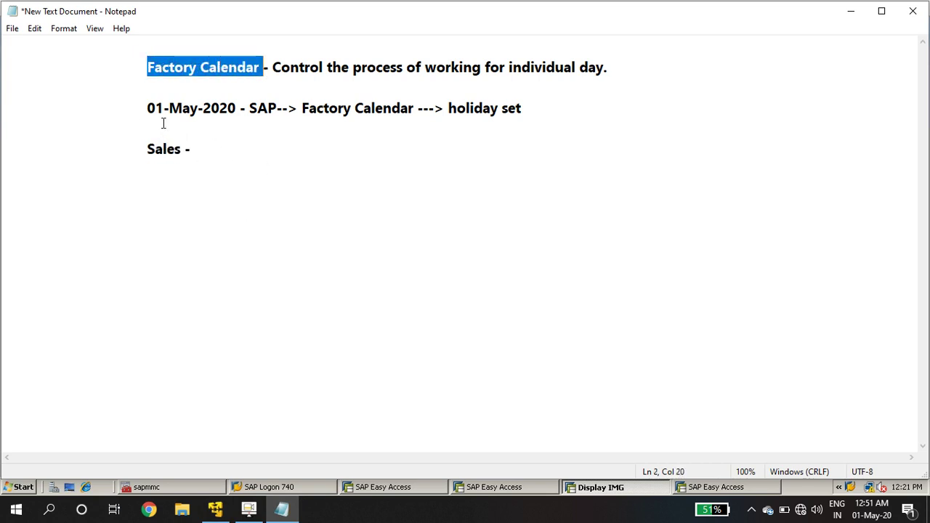
pyautogui.moveTo(146, 105); pyautogui.dragTo(570, 100)
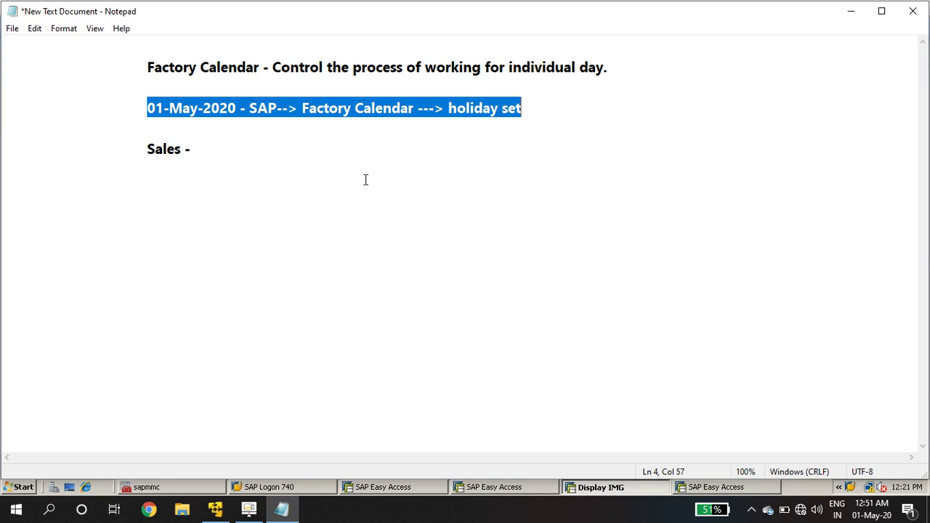
pyautogui.moveTo(194, 148); pyautogui.dragTo(144, 144)
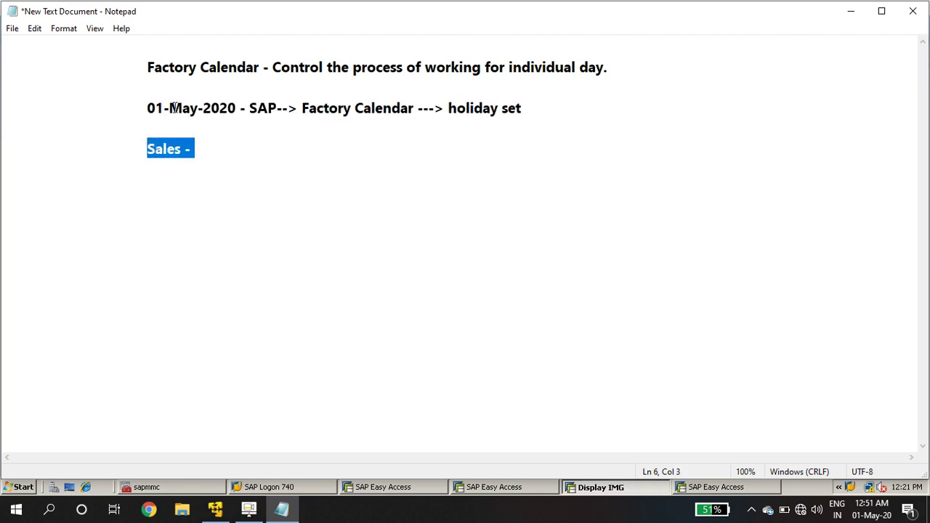
pyautogui.moveTo(147, 108); pyautogui.dragTo(240, 108)
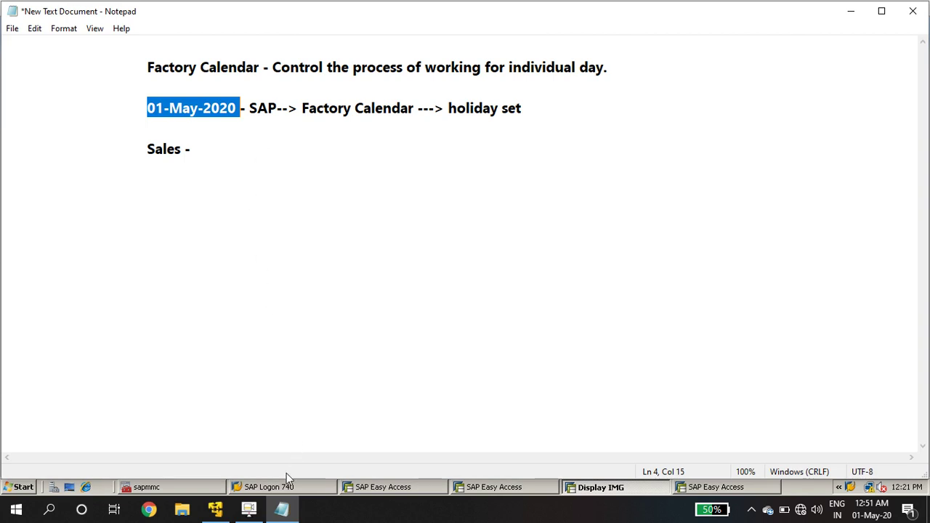
# Step: Switch back to SAP and stop the transaction running in the Display IMG session
pyautogui.click(215, 509)
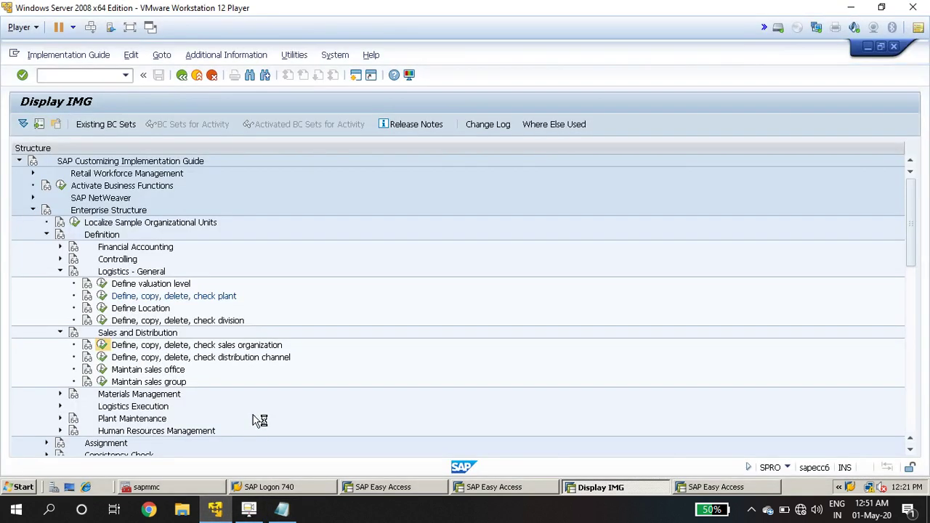
pyautogui.click(488, 487)
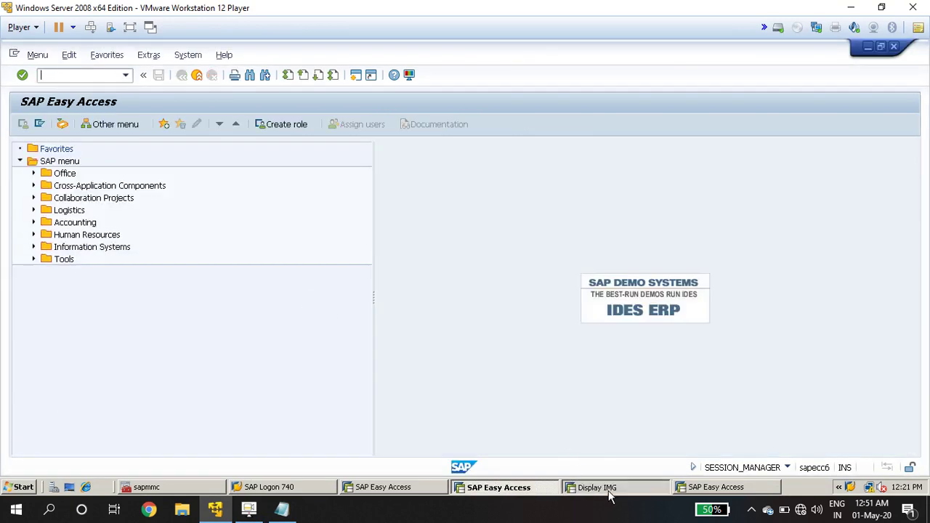
pyautogui.click(609, 486)
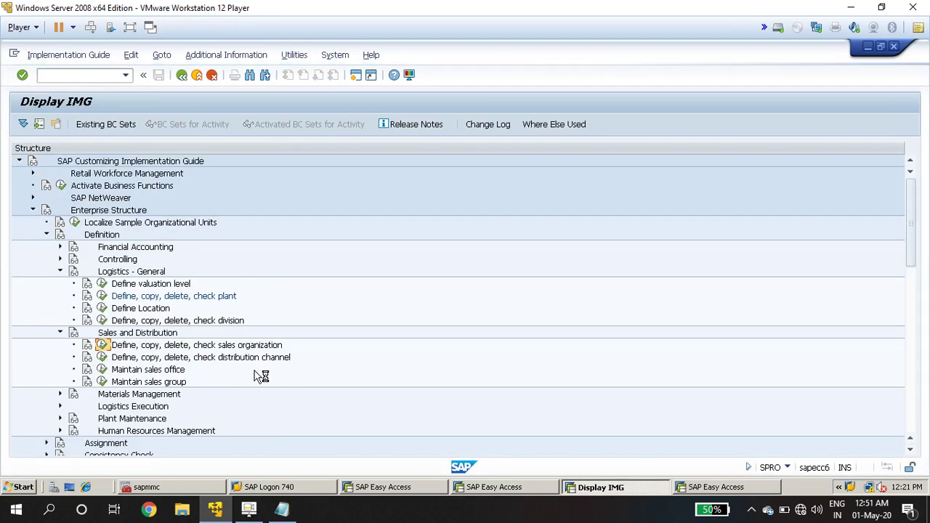
pyautogui.click(14, 54)
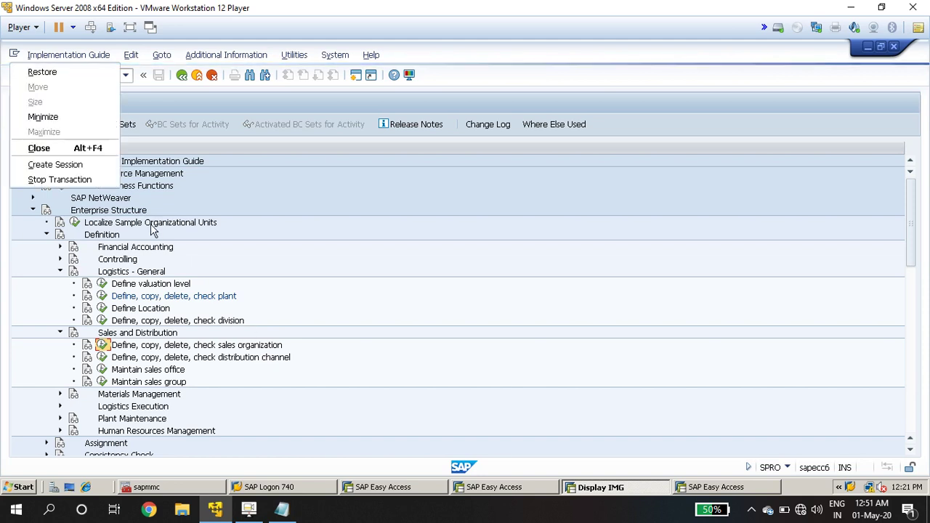
pyautogui.click(94, 181)
# Step: Run /nspro in another SAP Easy Access session and open the SAP Reference IMG
pyautogui.click(505, 488)
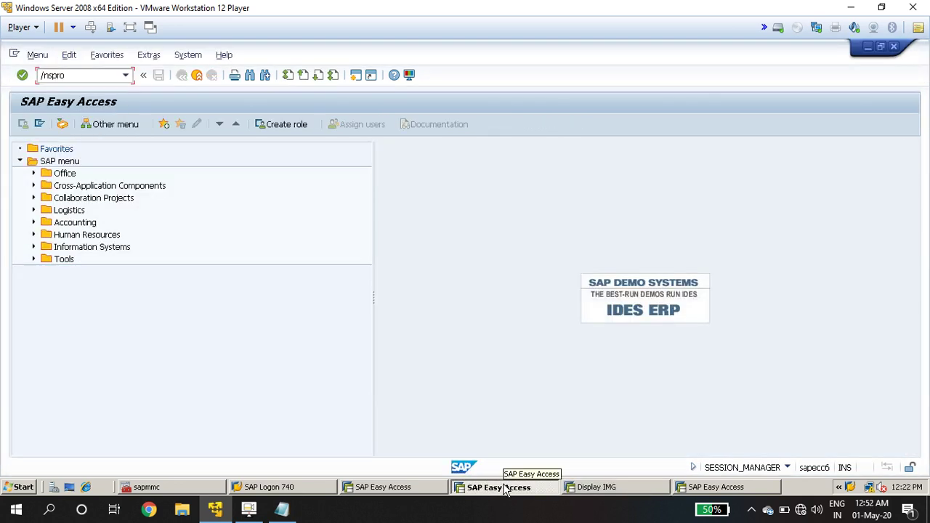
pyautogui.press('Return')
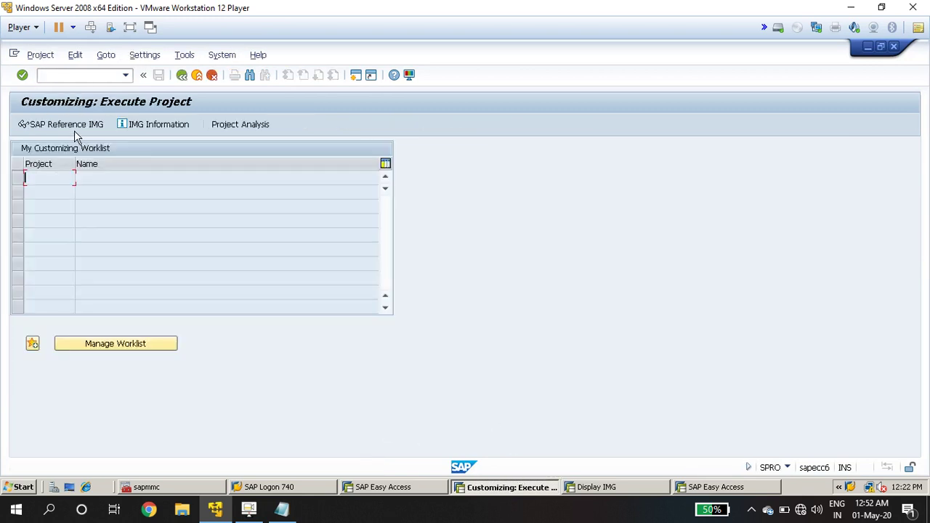
pyautogui.click(73, 127)
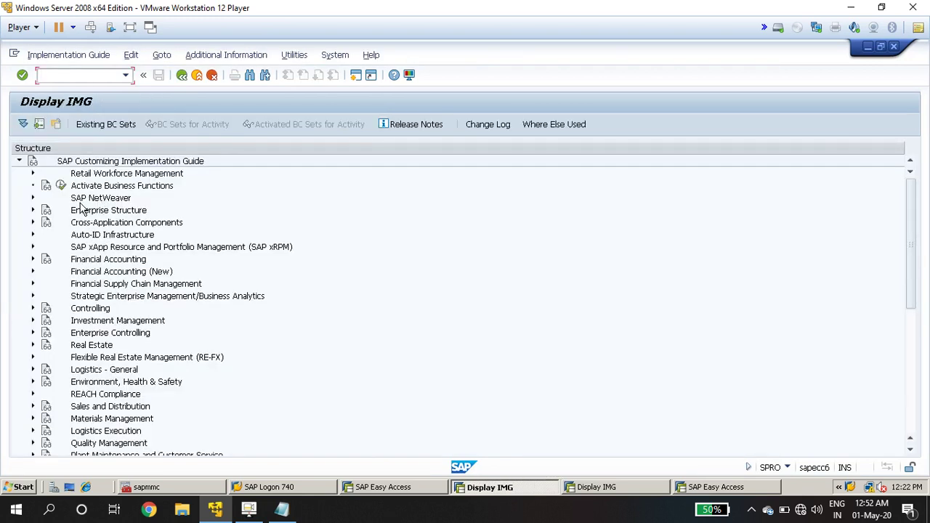
# Step: Expand Enterprise Structure, Definition and Logistics - General in the IMG tree
pyautogui.click(33, 210)
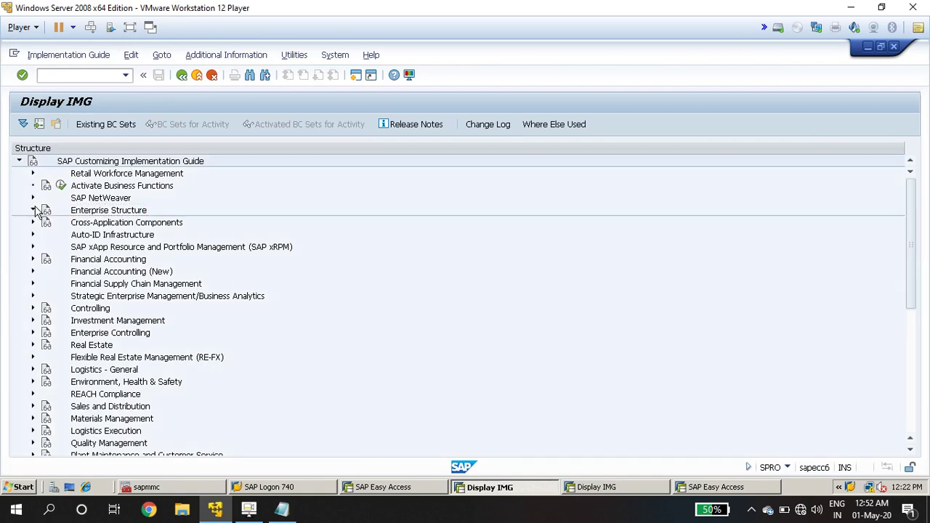
pyautogui.click(102, 235)
pyautogui.click(47, 234)
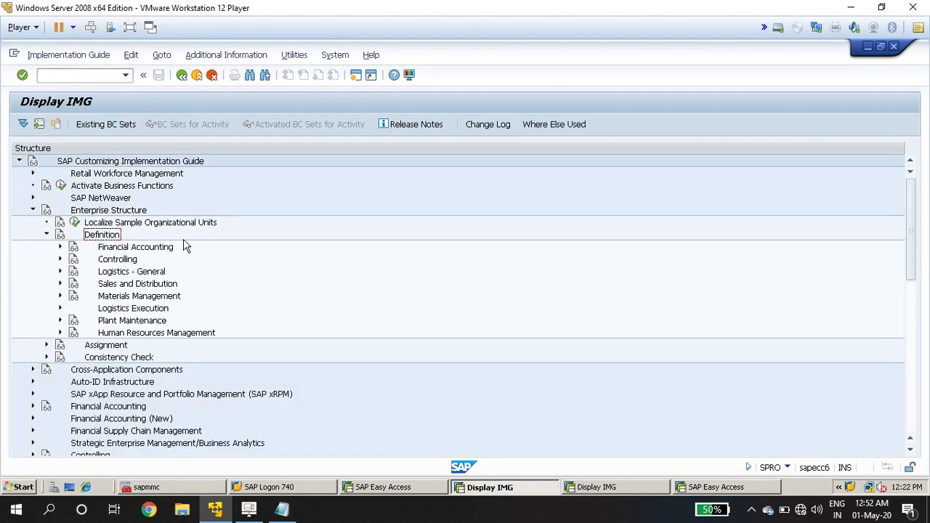
pyautogui.click(120, 273)
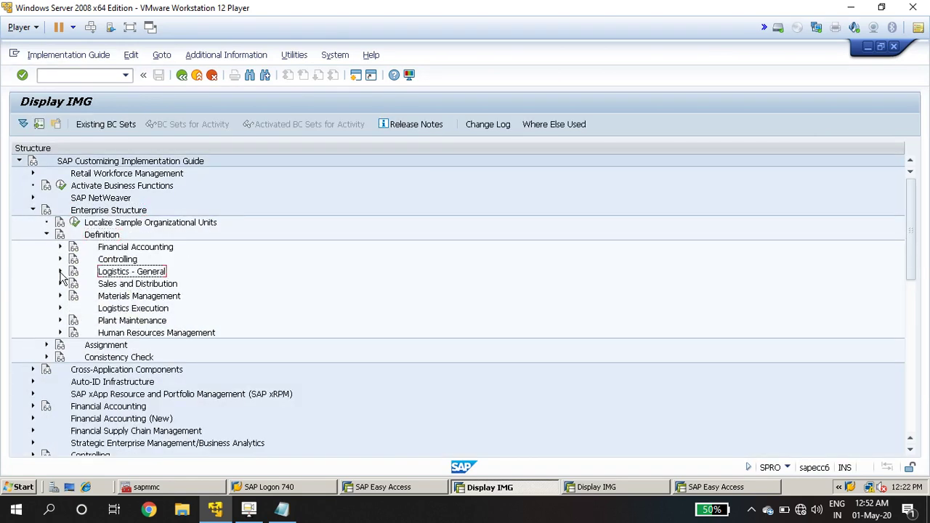
pyautogui.click(61, 272)
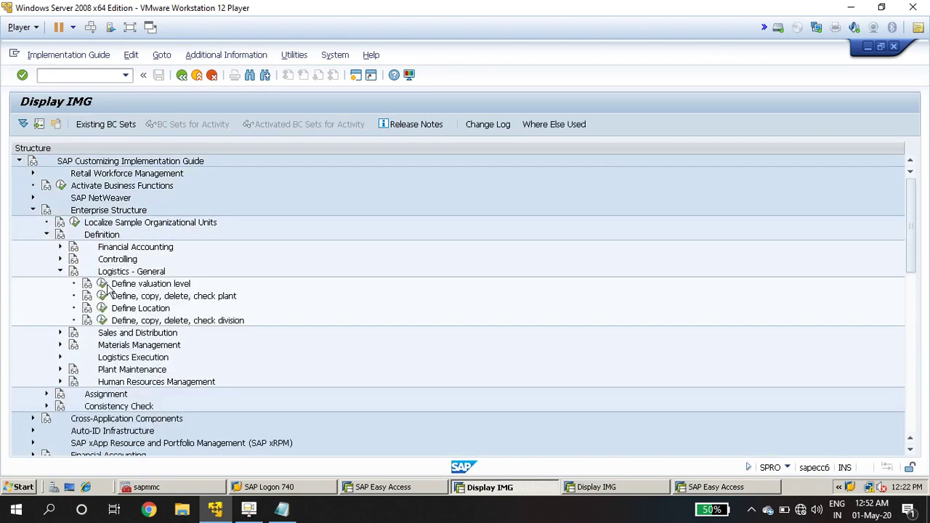
# Step: Execute the Define, copy, delete, check plant entry with the Define Plant activity and show the details of plant 1101
pyautogui.click(204, 298)
pyautogui.click(102, 296)
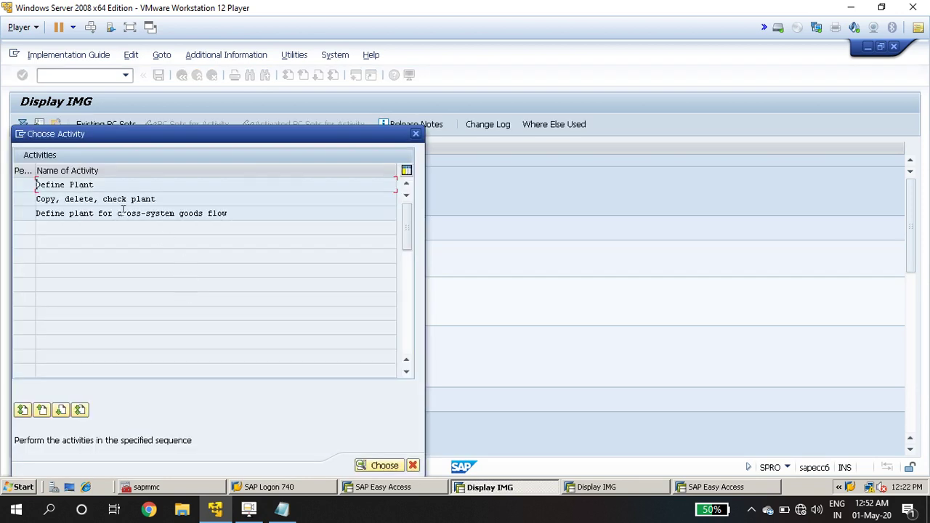
pyautogui.doubleClick(85, 186)
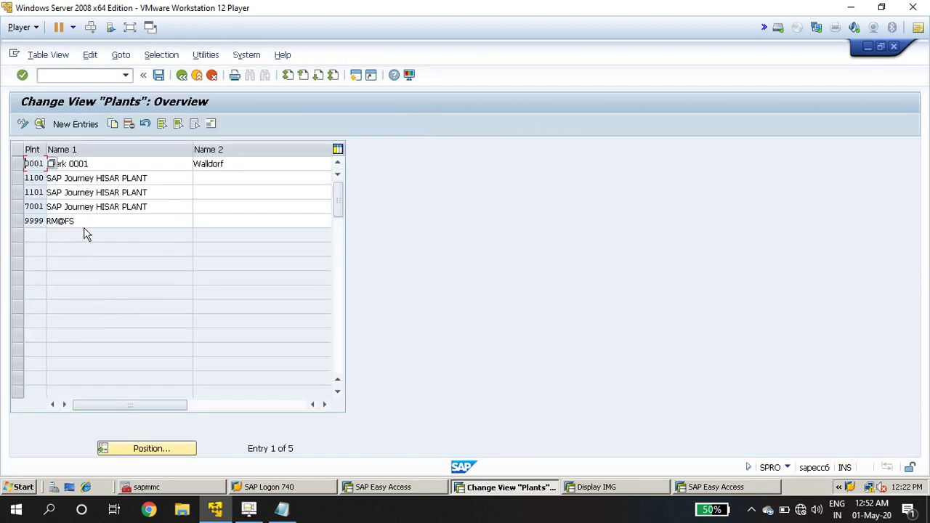
pyautogui.click(24, 192)
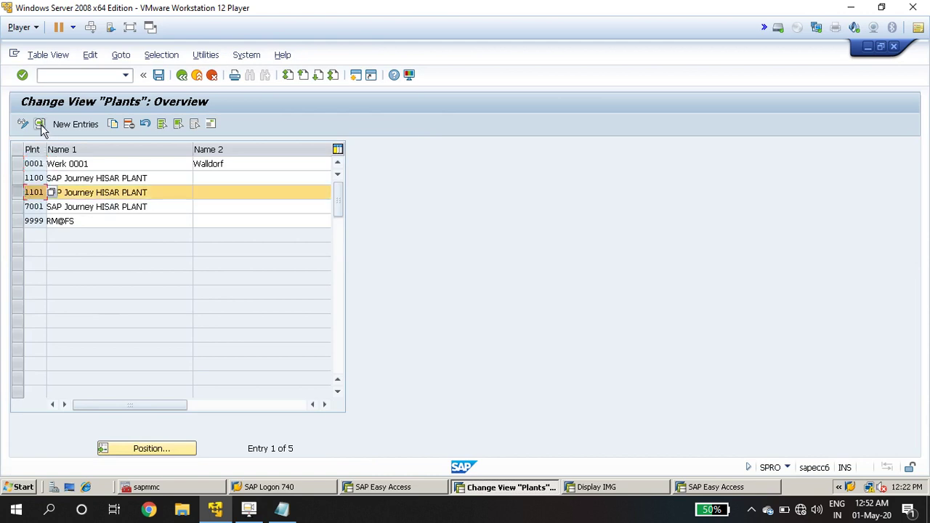
pyautogui.click(40, 125)
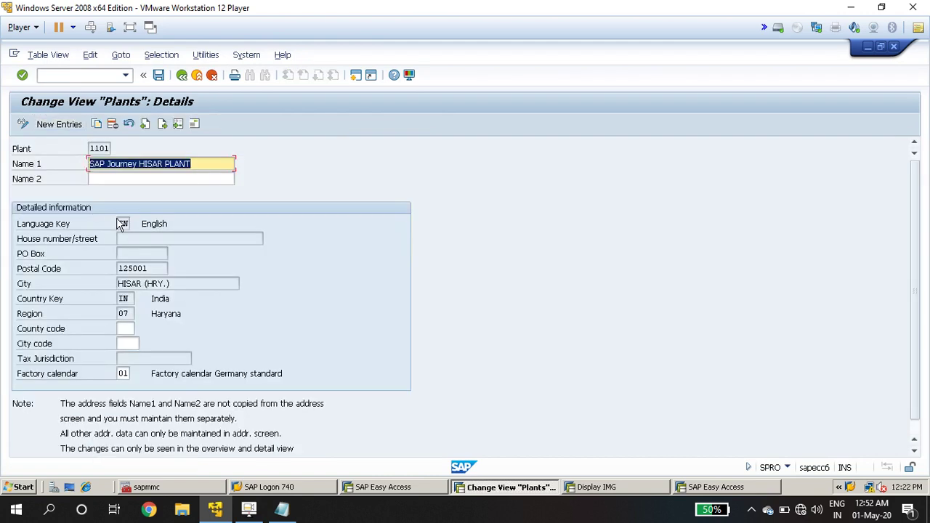
# Step: Point out the Factory calendar field and its description in the details of plant 1101
pyautogui.click(122, 373)
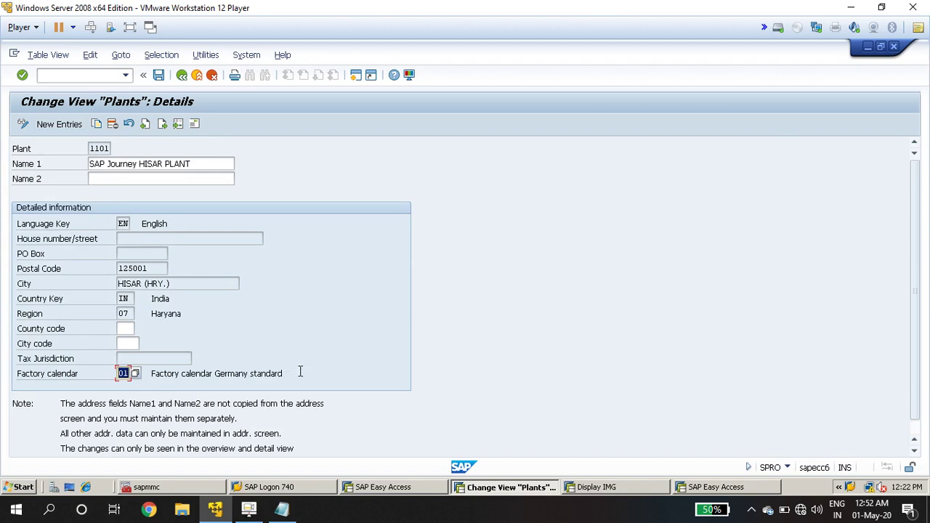
pyautogui.moveTo(295, 373); pyautogui.dragTo(149, 373)
pyautogui.click(124, 373)
pyautogui.doubleClick(124, 373)
# Step: Switch to Notepad and replace the "Sales -" line with "Factory Calendar Define/Maintain/Create -"
pyautogui.click(282, 511)
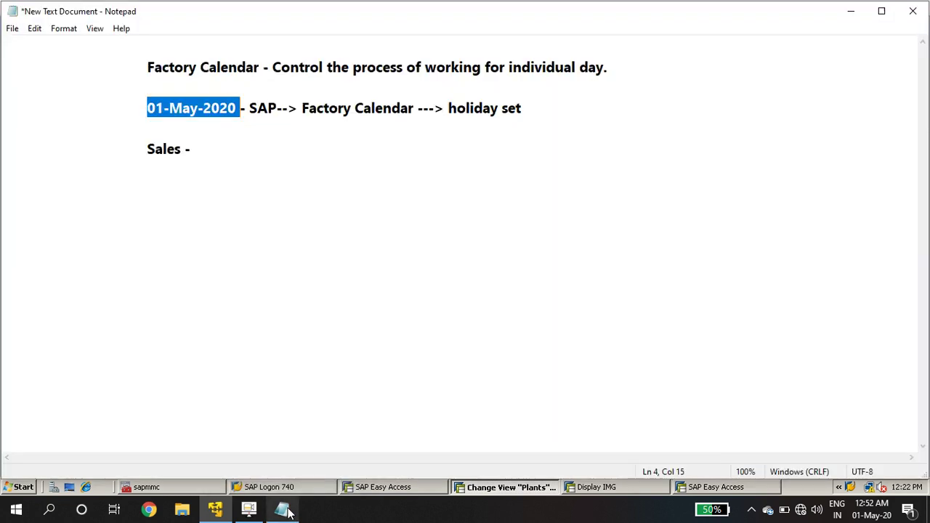
pyautogui.click(207, 148)
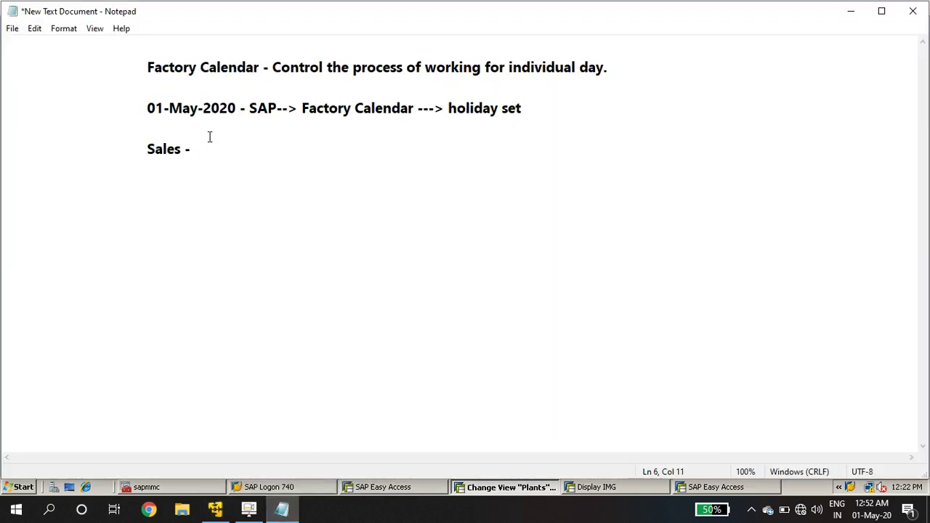
pyautogui.press('BackSpace')
pyautogui.press('BackSpace')
pyautogui.press('BackSpace')
pyautogui.press('BackSpace')
pyautogui.press('BackSpace')
pyautogui.press('BackSpace')
pyautogui.press('BackSpace')
pyautogui.press('BackSpace')
pyautogui.write('Factory Calendar d')
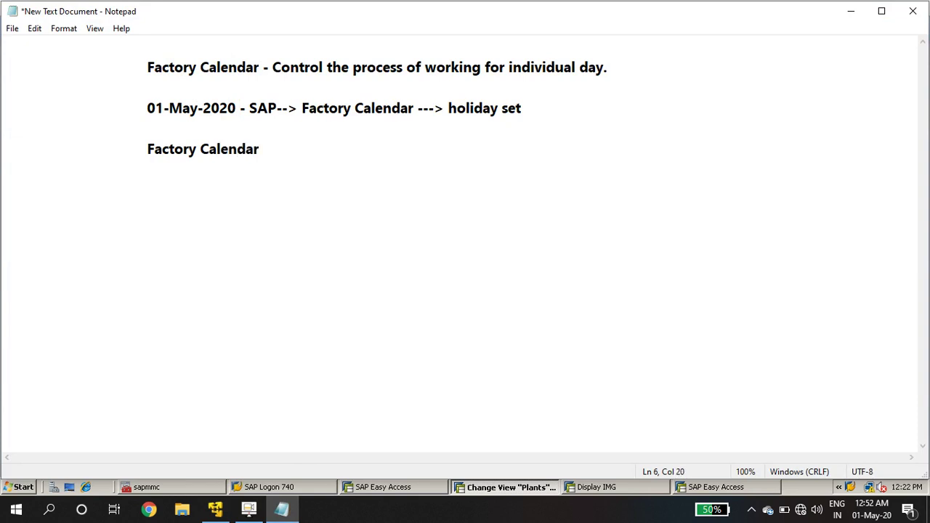
pyautogui.press('BackSpace')
pyautogui.write('Define/Mainta')
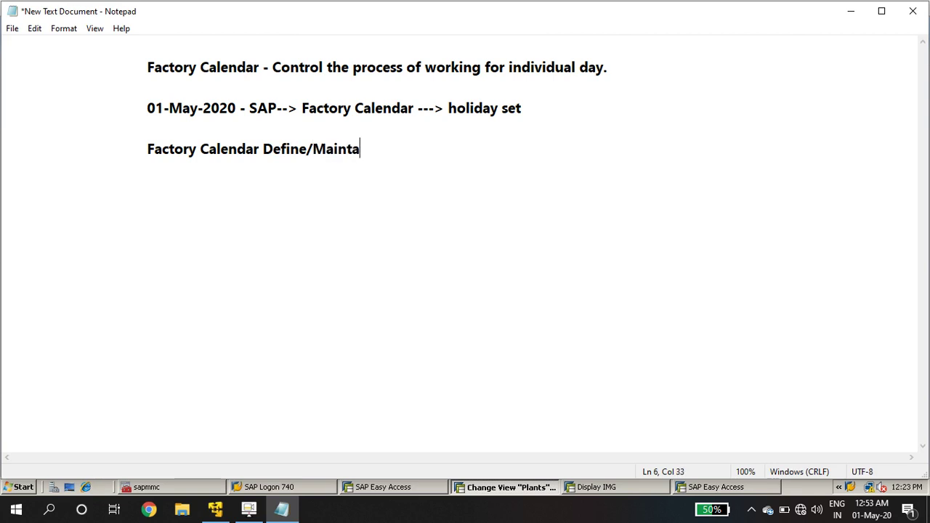
pyautogui.write('in/Create -')
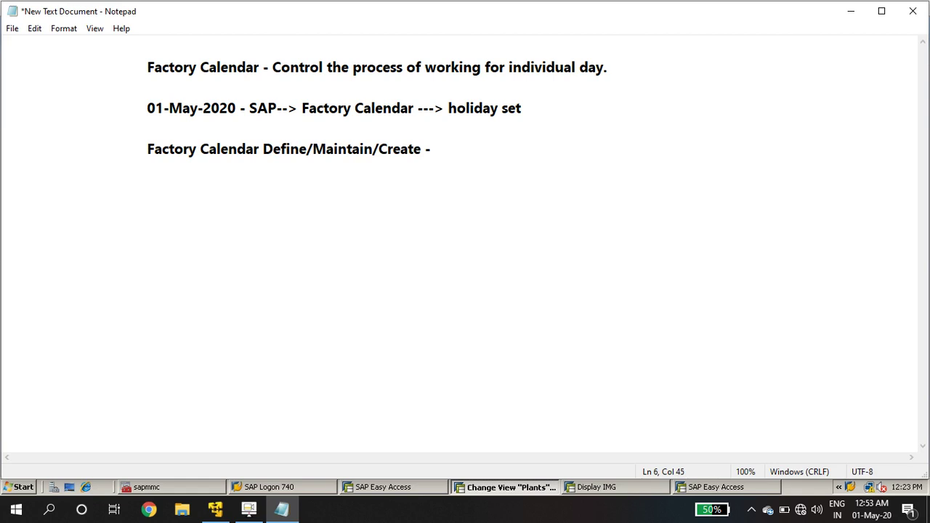
# Step: Complete the Define/Maintain/Create line with the transaction codes "1. SCAL 2. OP03 3. OY05...." and highlight SCAL
pyautogui.write('1. SCAL 2.')
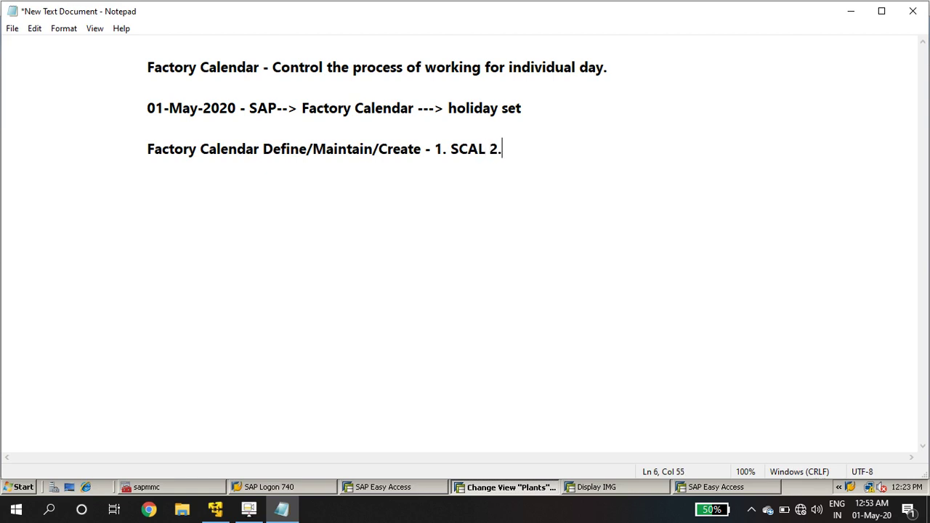
pyautogui.write(' OP03 3. OY')
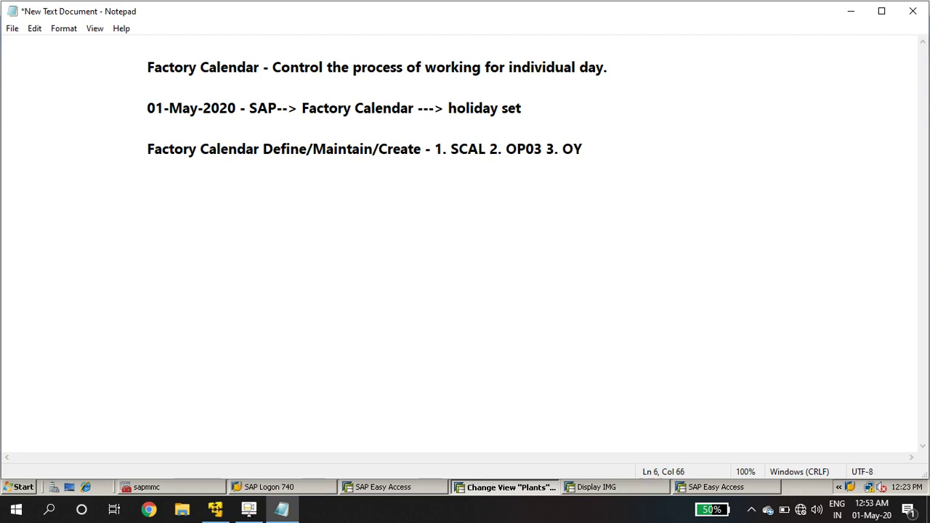
pyautogui.write('05....')
pyautogui.moveTo(451, 149); pyautogui.dragTo(487, 145)
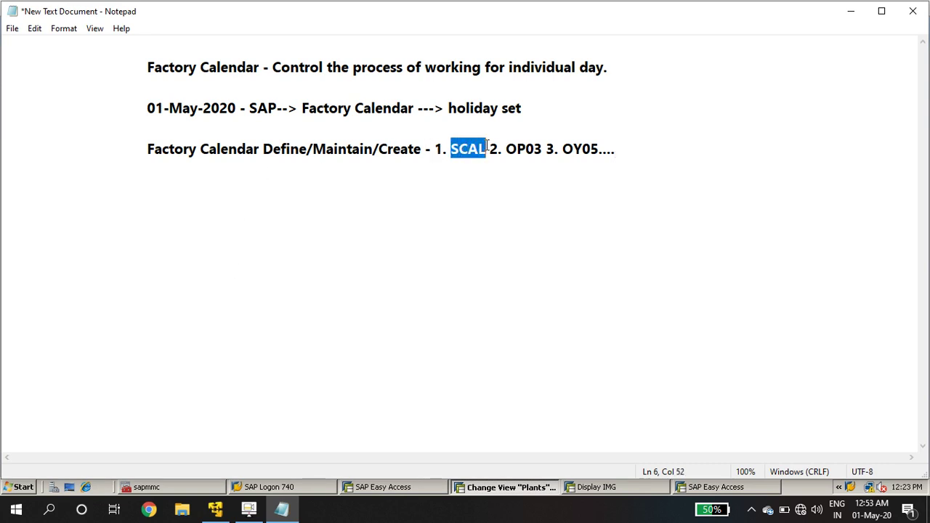
# Step: Switch back to SAP, run /nscal and select the Factory calendar subobject
pyautogui.click(361, 492)
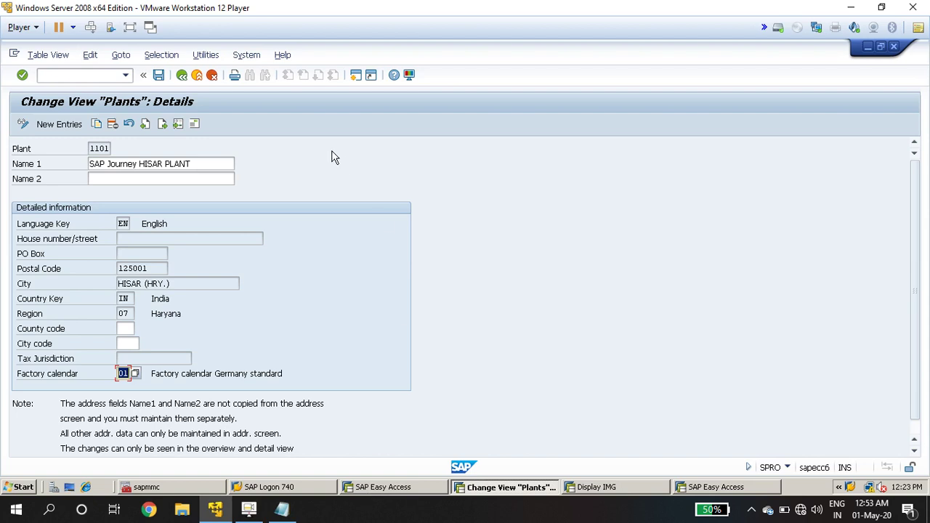
pyautogui.hotkey('ctrl', '/')
pyautogui.write('/nscal')
pyautogui.press('Return')
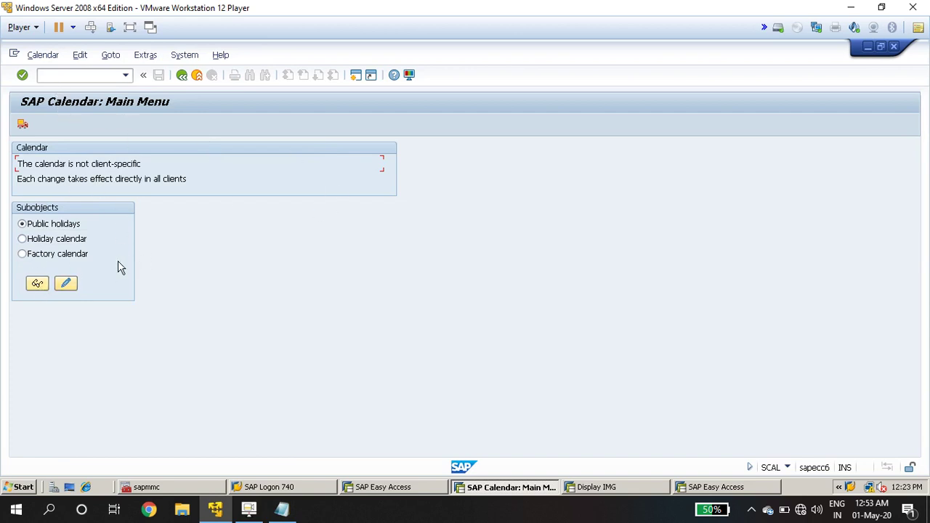
pyautogui.click(55, 257)
pyautogui.click(57, 260)
# Step: Switch to Notepad and add a new line reading "Factory Calendar/ SAP Calendar is not client specific (Dependent"
pyautogui.click(282, 509)
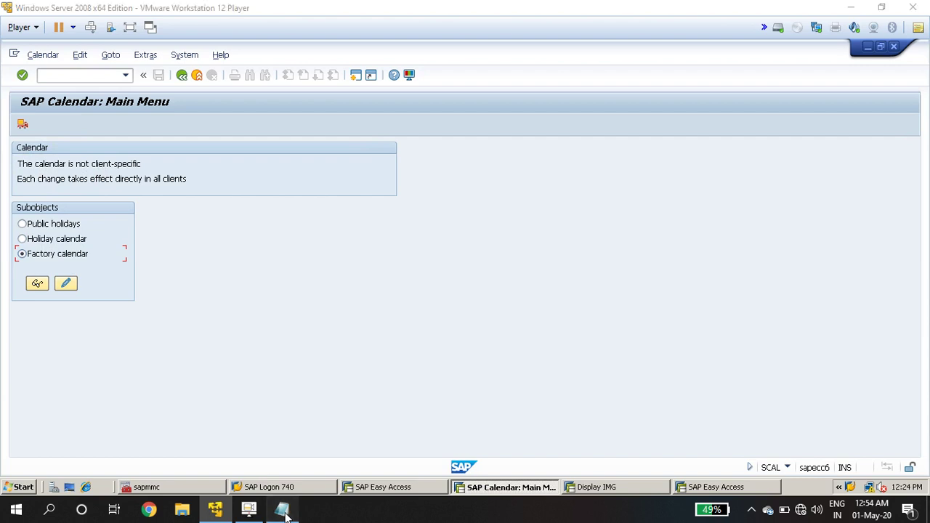
pyautogui.click(631, 148)
pyautogui.press('Return')
pyautogui.press('Return')
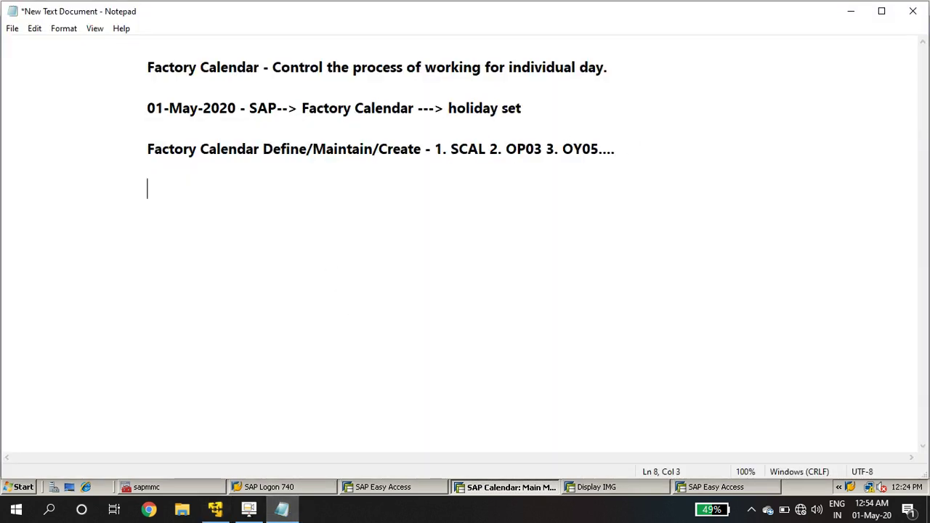
pyautogui.write('Factory Calen')
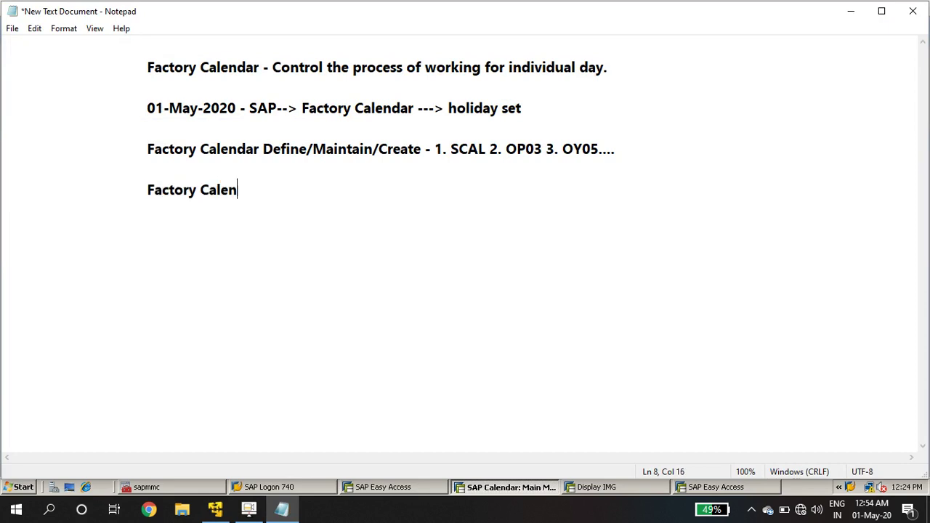
pyautogui.write('dar/ SAP')
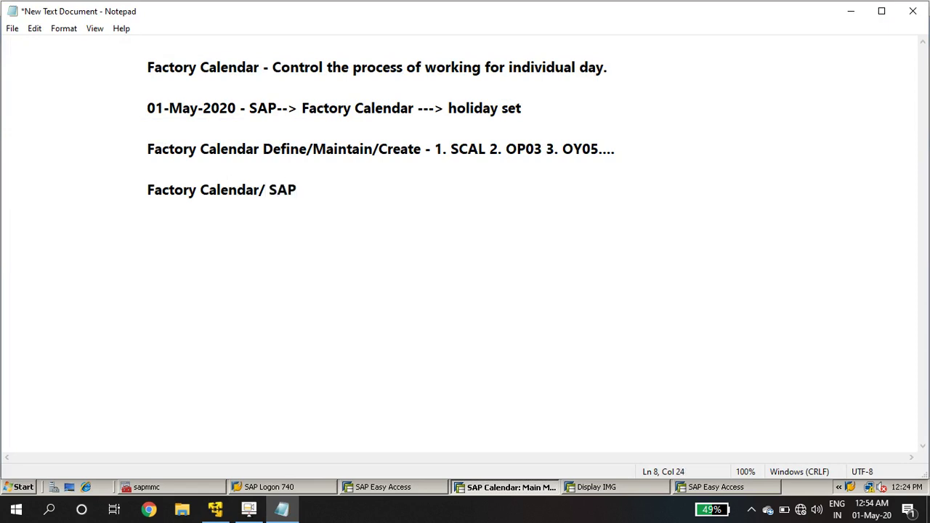
pyautogui.write(' c')
pyautogui.press('BackSpace')
pyautogui.write('Calend')
pyautogui.press('BackSpace')
pyautogui.write('dar i')
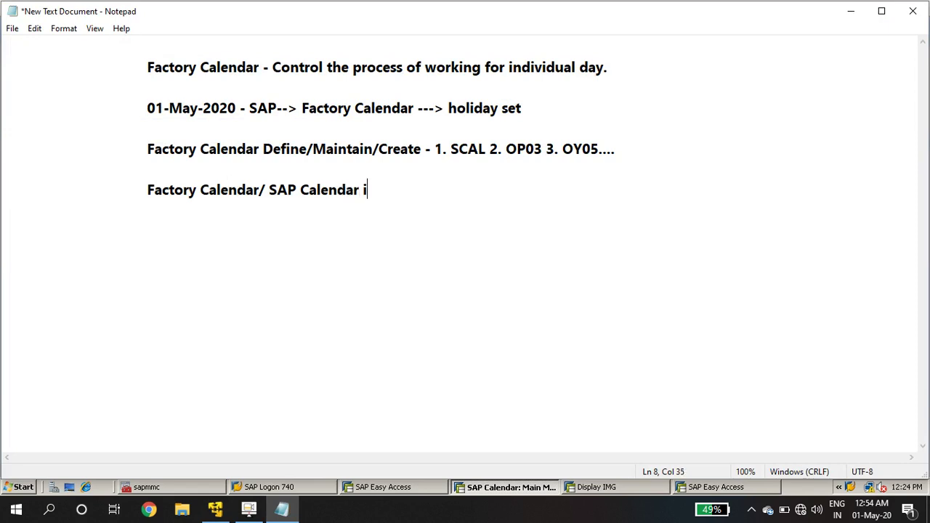
pyautogui.write('s not cli')
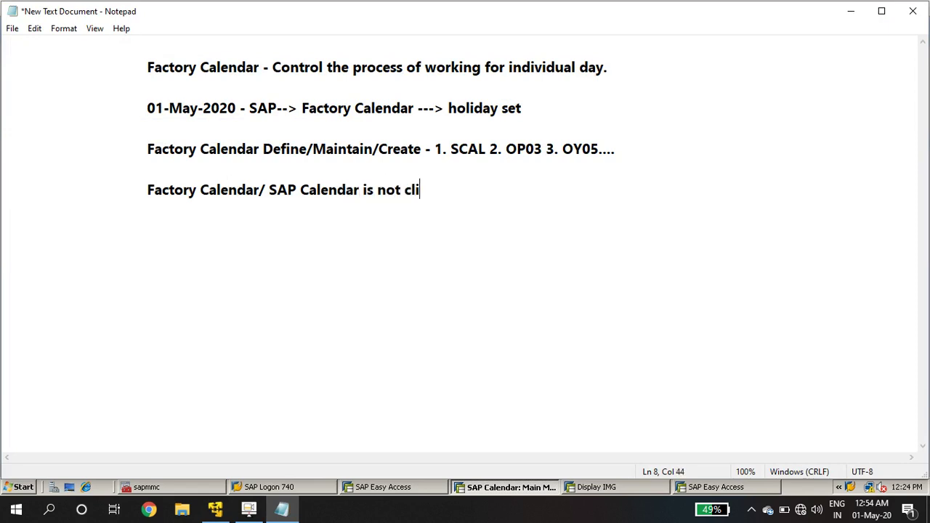
pyautogui.write('ent specif')
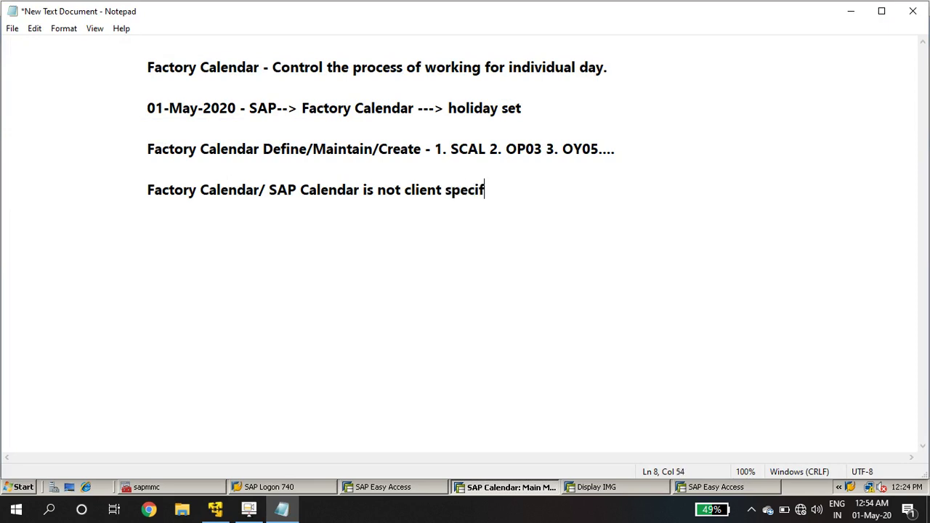
pyautogui.write('ic (Dependent.')
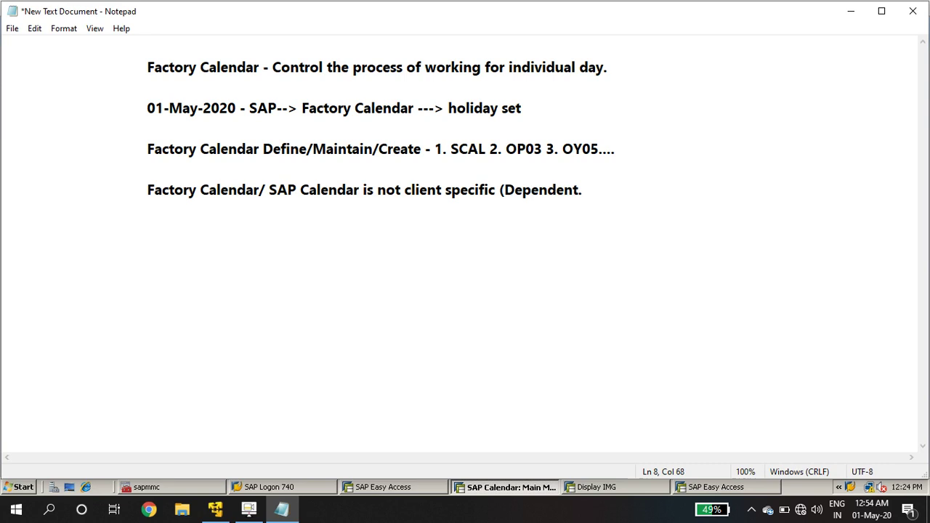
pyautogui.press('BackSpace')
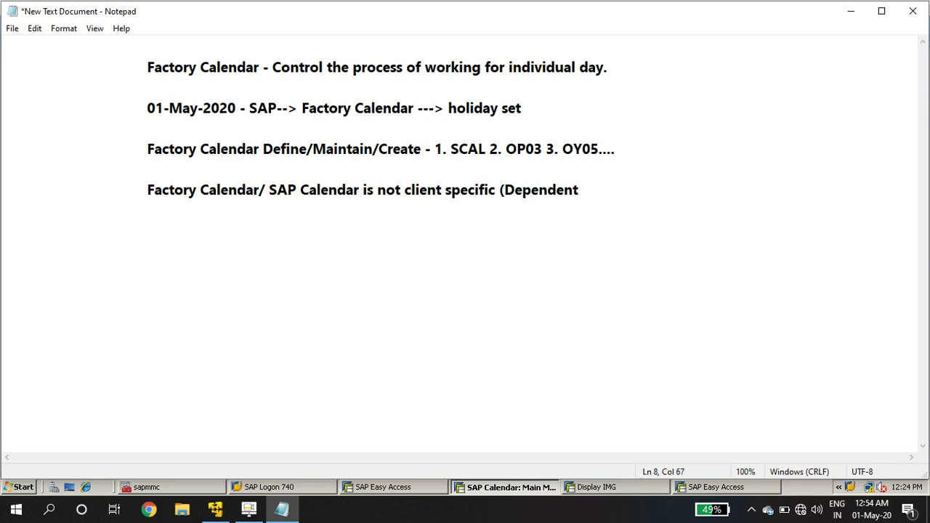
# Step: Switch to the SAP Calendar screen and check the system and client information of the session
pyautogui.hotkey('alt', 'Tab')
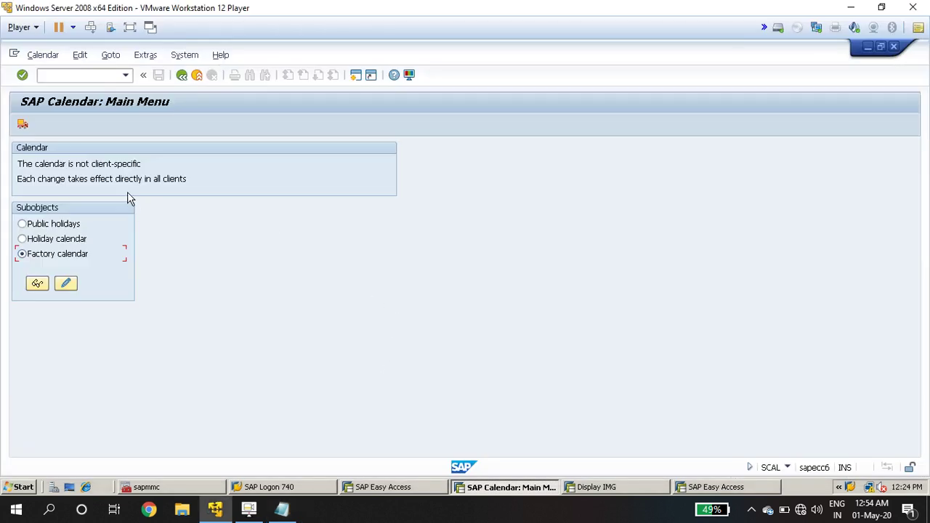
pyautogui.click(787, 468)
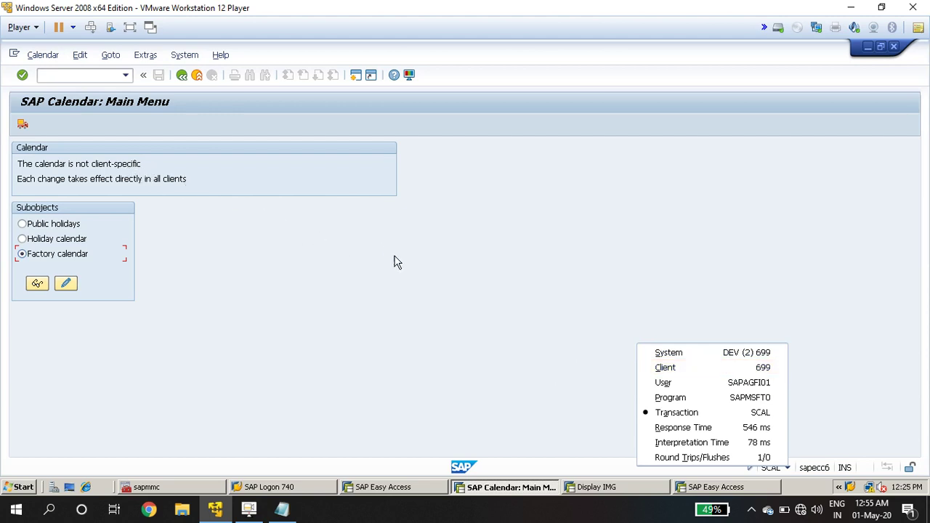
pyautogui.click(440, 282)
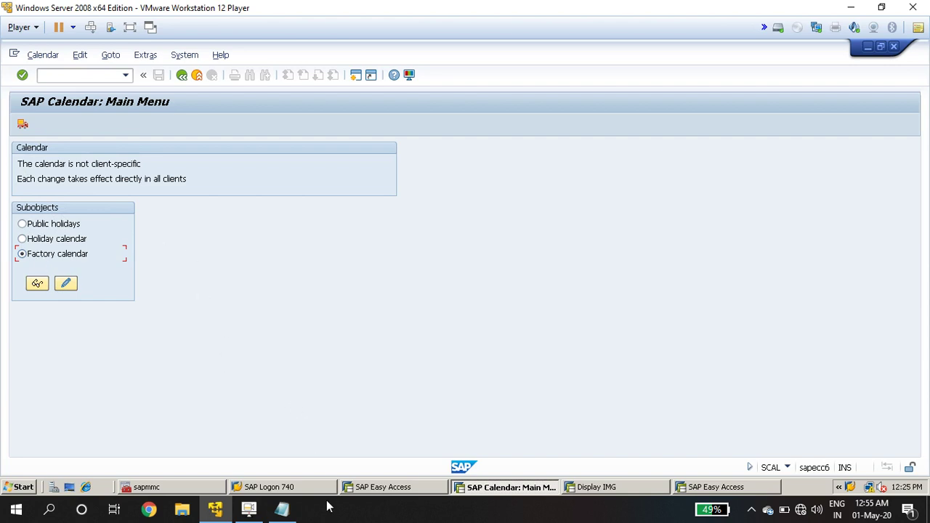
# Step: In Notepad, close the bracket after "Dependent", add the line "we are working on client 699" and highlight 699
pyautogui.click(283, 509)
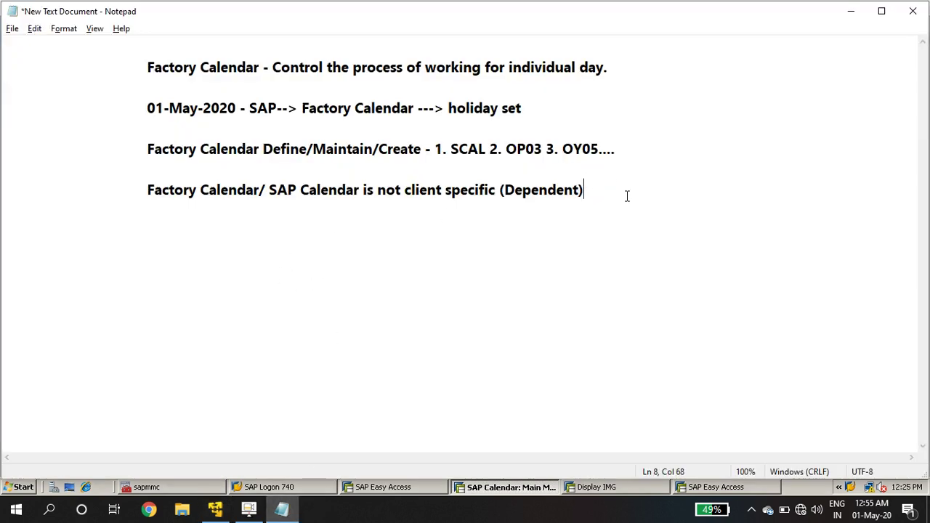
pyautogui.press('Return')
pyautogui.press('Return')
pyautogui.press('Tab')
pyautogui.press('Tab')
pyautogui.write('we are w')
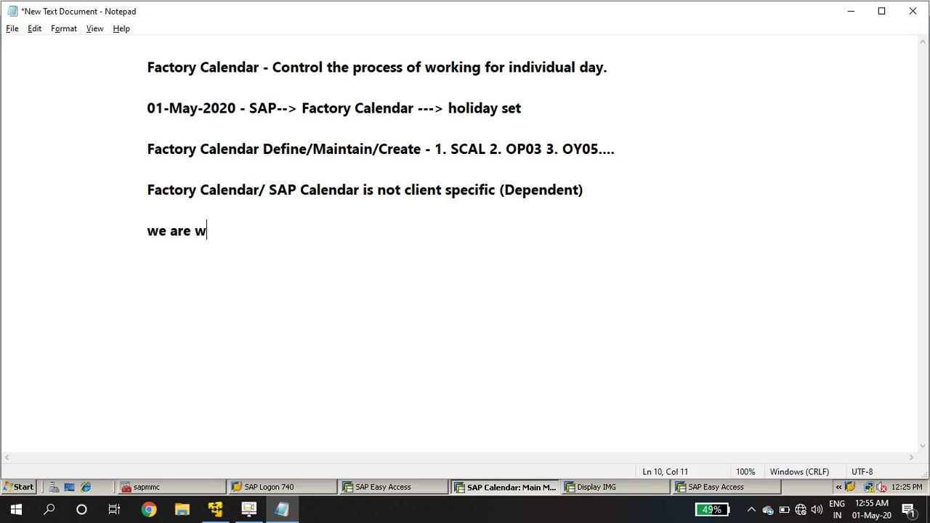
pyautogui.write('orking on ')
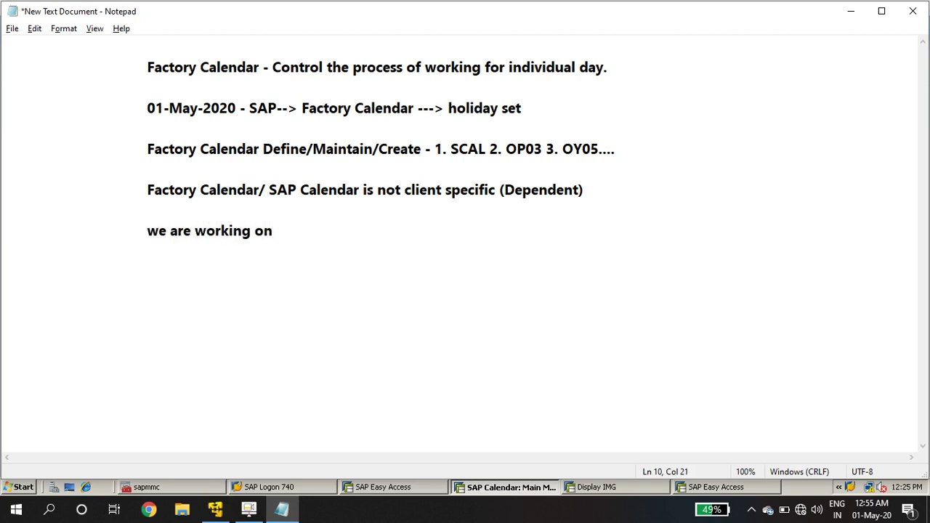
pyautogui.write('client 699')
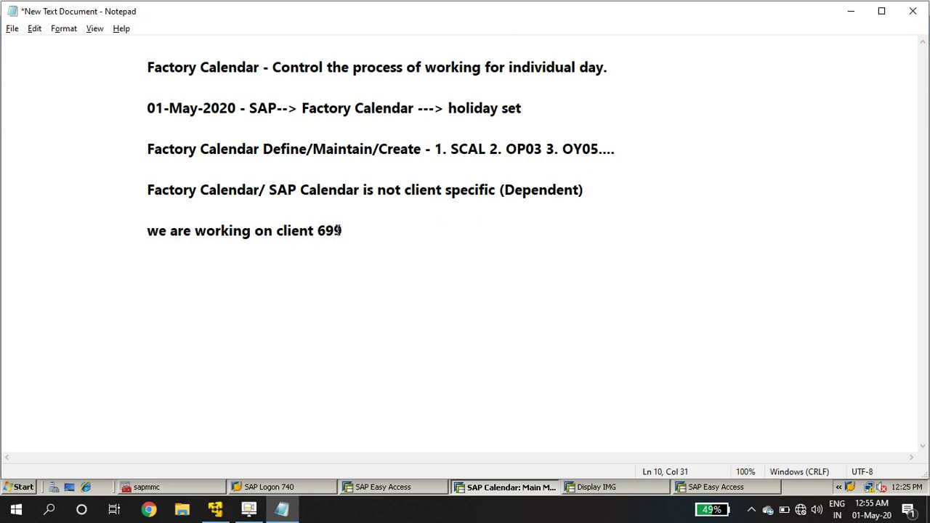
pyautogui.moveTo(342, 230); pyautogui.dragTo(321, 229)
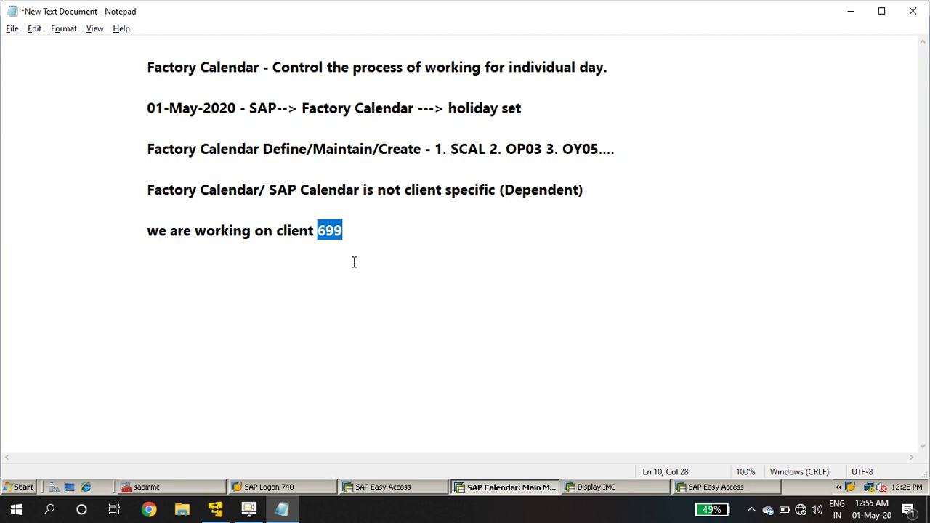
# Step: Extend the client 699 line with " - SCAL - FACTORY CALENDAR - CHANGE"
pyautogui.click(363, 228)
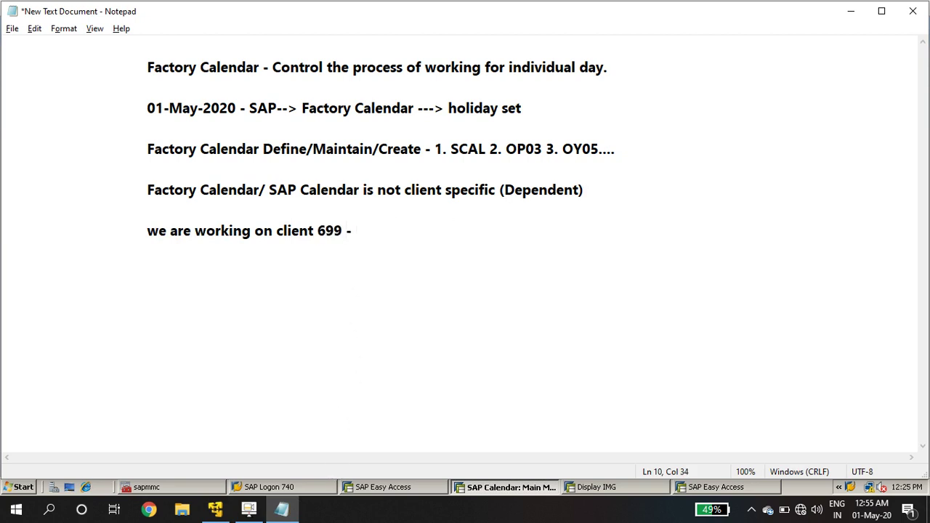
pyautogui.write('SCAL - FACTRO')
pyautogui.press('BackSpace')
pyautogui.press('BackSpace')
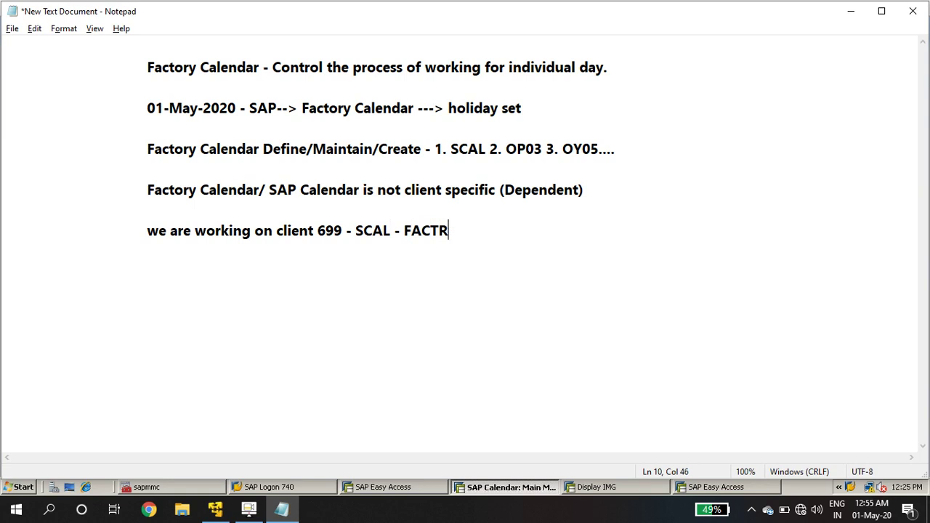
pyautogui.write('ORY CALE')
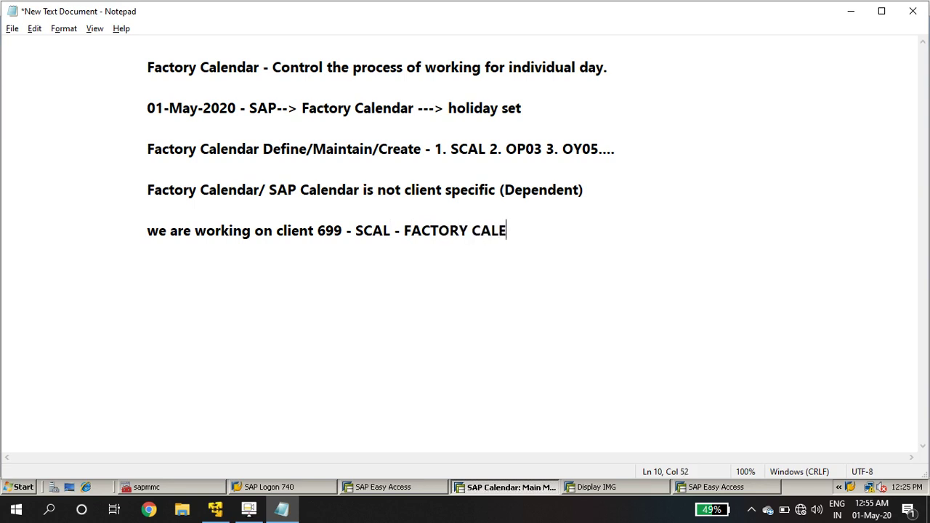
pyautogui.write('NDAR - ')
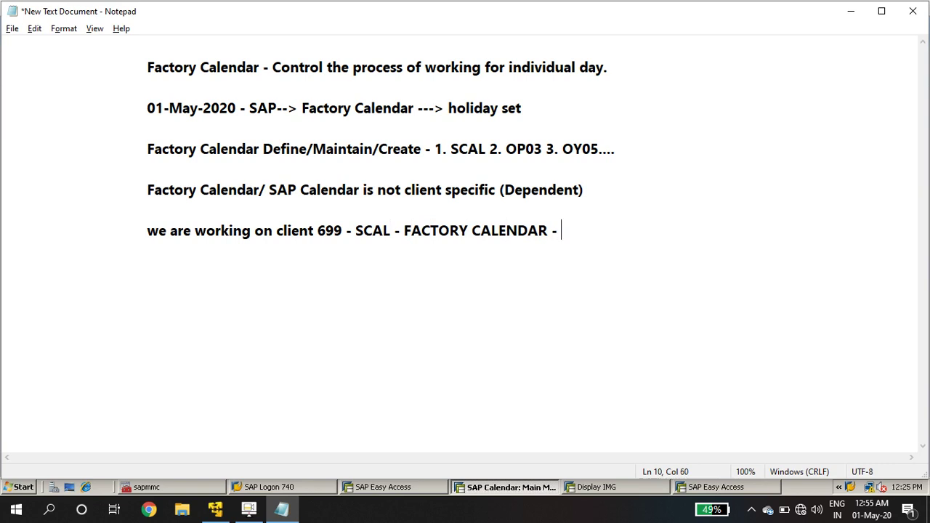
pyautogui.write('CHANGE')
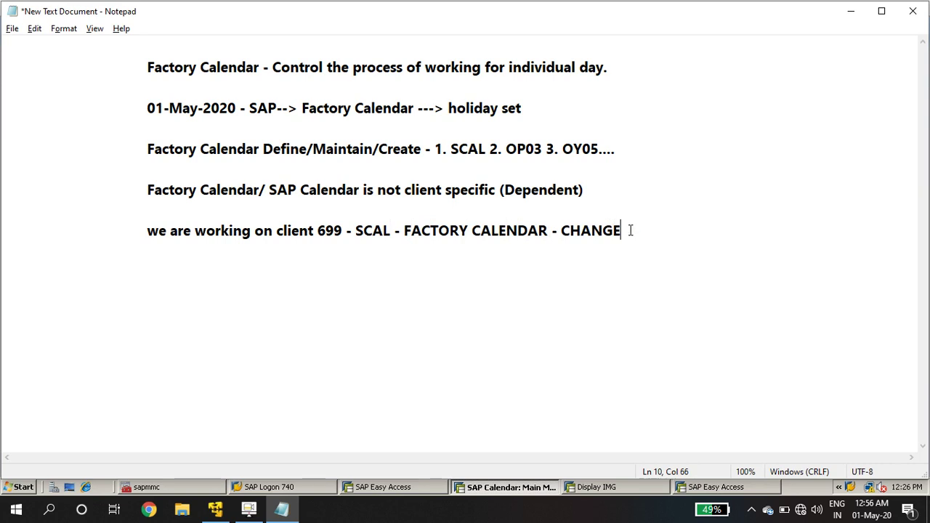
# Step: Highlight the whole client 699 line, the client number and the "SCAL - FACTORY CALENDAR - CHANGE" text in turn
pyautogui.moveTo(629, 230); pyautogui.dragTo(164, 257)
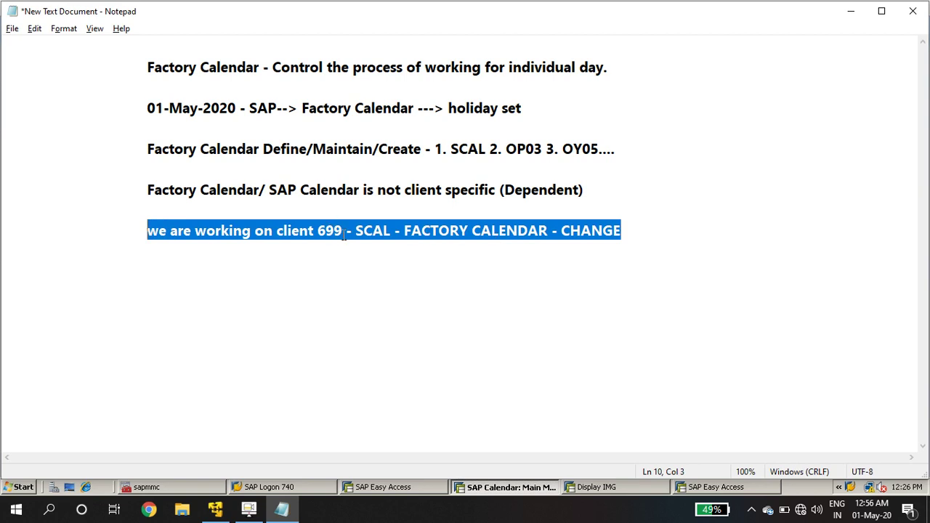
pyautogui.moveTo(344, 234); pyautogui.dragTo(319, 245)
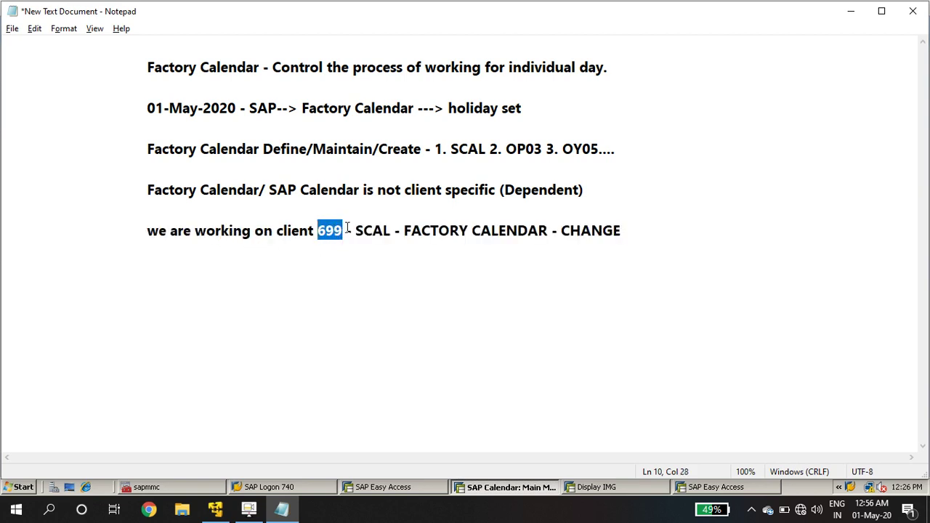
pyautogui.moveTo(354, 230); pyautogui.dragTo(644, 239)
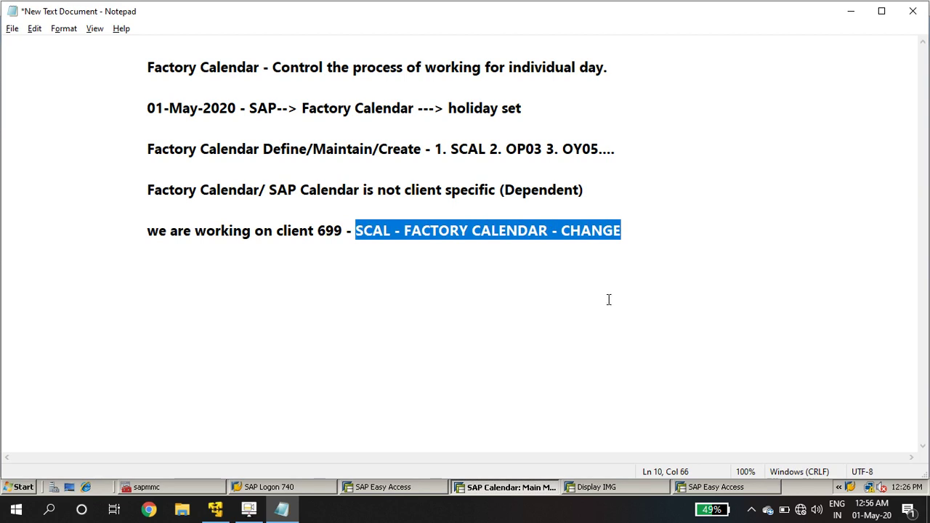
pyautogui.click(685, 229)
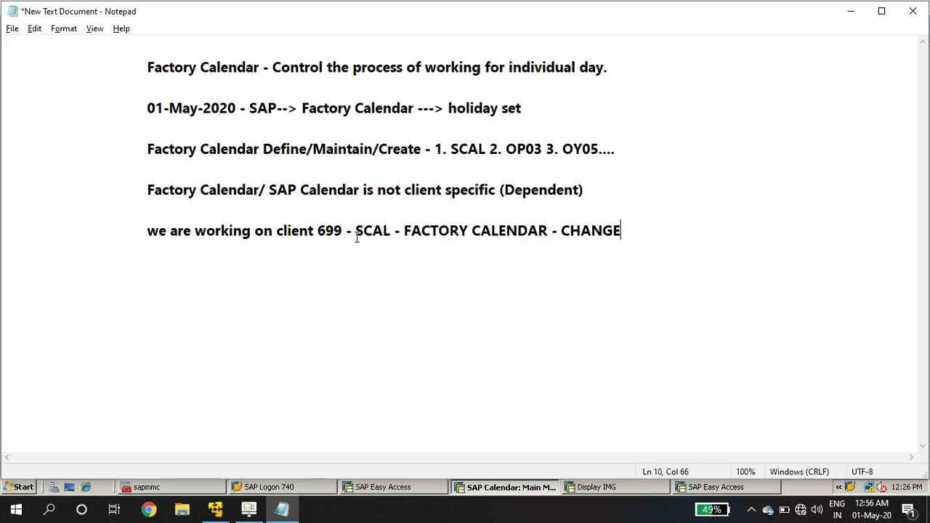
pyautogui.moveTo(343, 231); pyautogui.dragTo(318, 231)
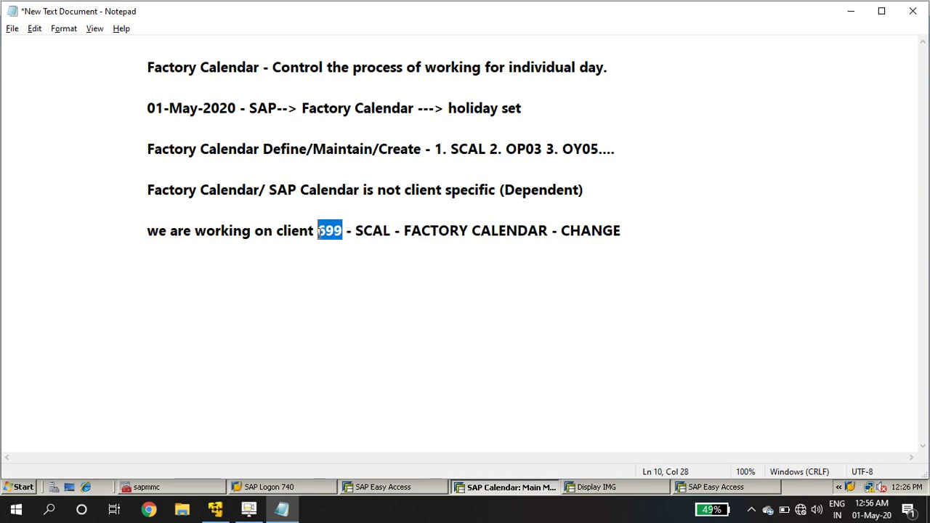
# Step: Insert "01 - " before "FACTORY CALENDAR" in the client 699 line, and highlight the calendar text and the client number
pyautogui.click(405, 230)
pyautogui.write('01')
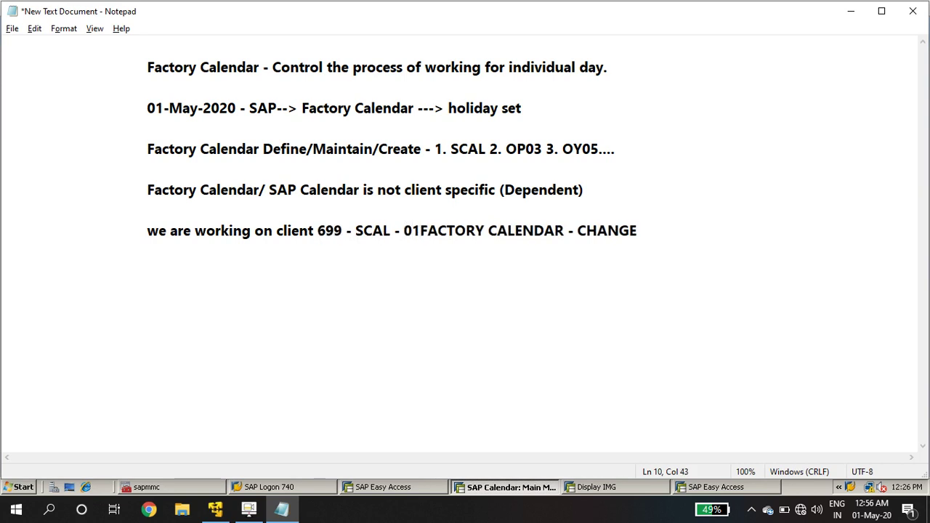
pyautogui.write(' -')
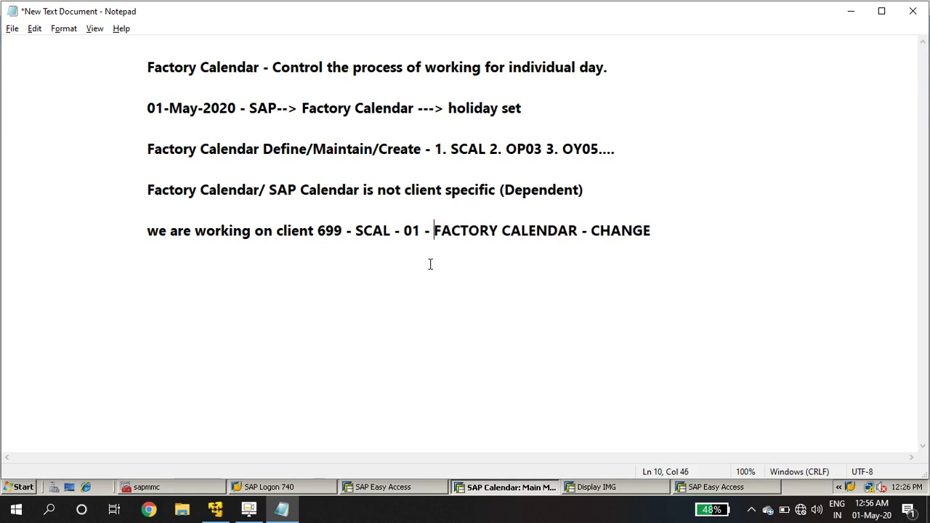
pyautogui.moveTo(405, 231); pyautogui.dragTo(569, 220)
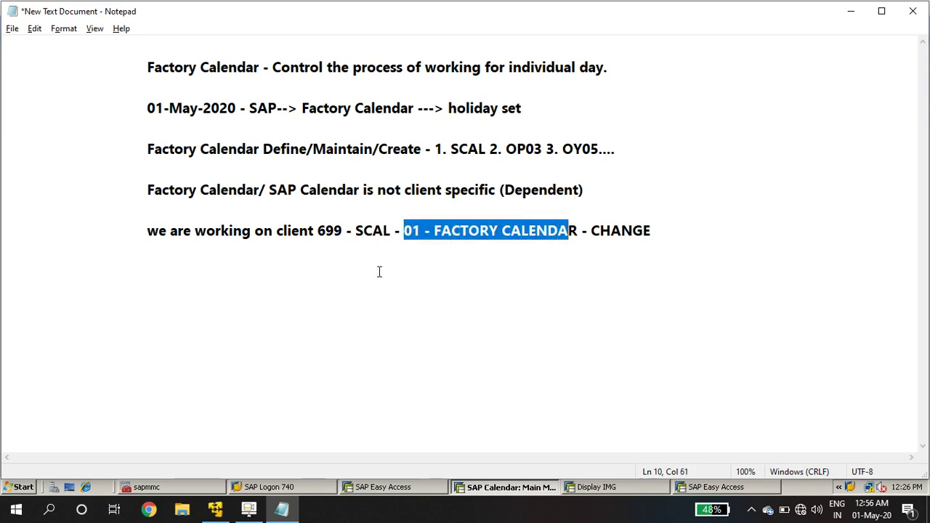
pyautogui.moveTo(318, 231); pyautogui.dragTo(351, 231)
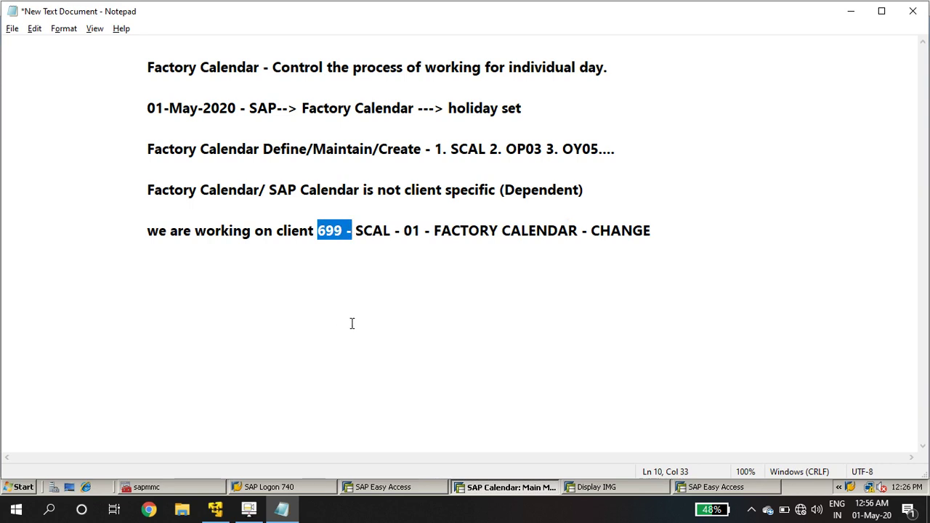
# Step: Add an indented line reading "700,701" below the client 699 line and highlight the end of the line above it
pyautogui.click(665, 229)
pyautogui.press('Return')
pyautogui.press('Tab')
pyautogui.press('Tab')
pyautogui.press('Tab')
pyautogui.press('Tab')
pyautogui.press('Tab')
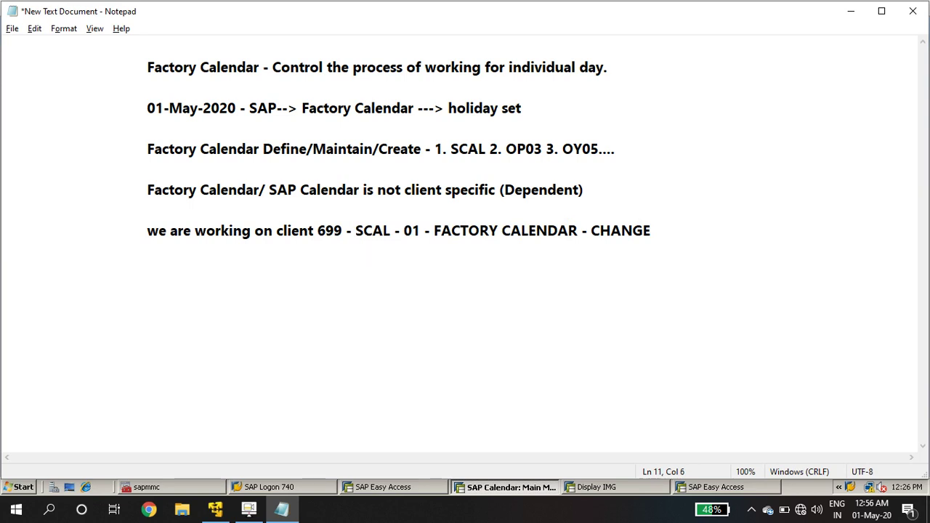
pyautogui.write('700,701')
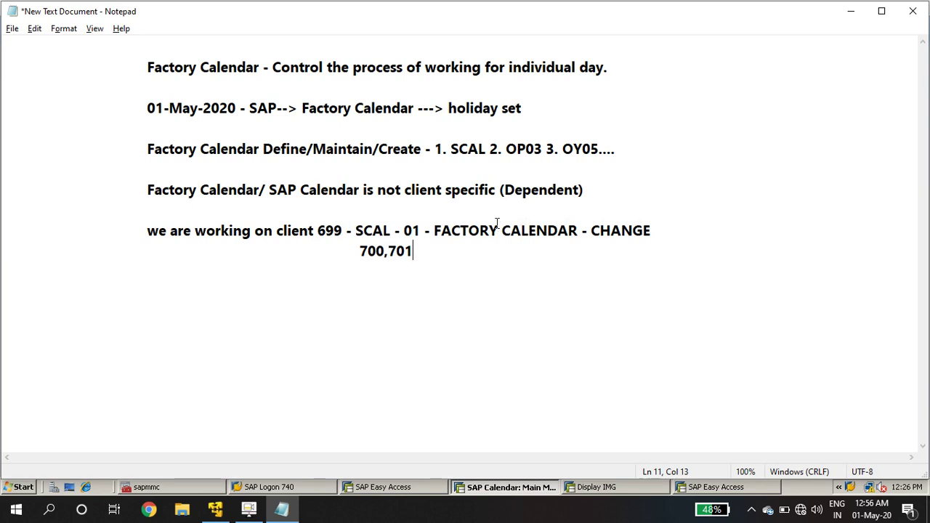
pyautogui.moveTo(536, 231); pyautogui.dragTo(652, 233)
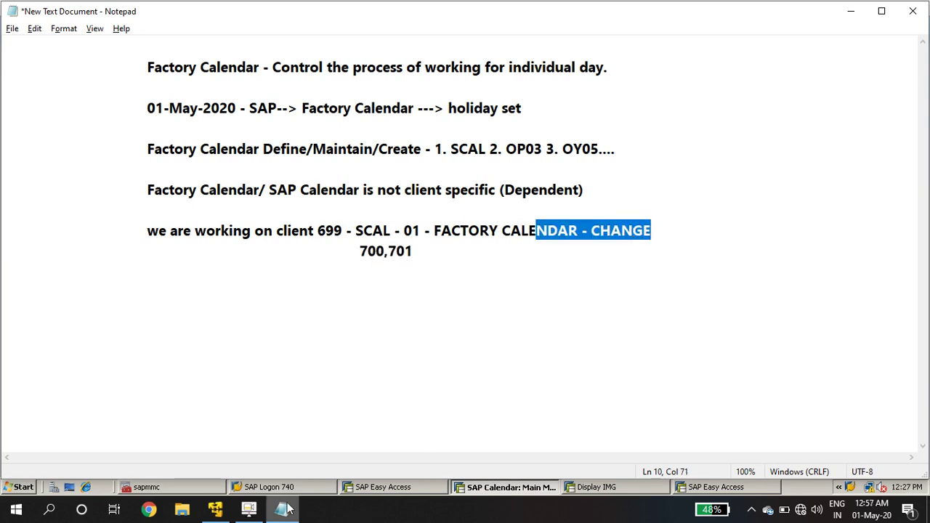
# Step: Switch to the SAP Calendar main menu, review the note on client dependence and return to Notepad
pyautogui.click(492, 494)
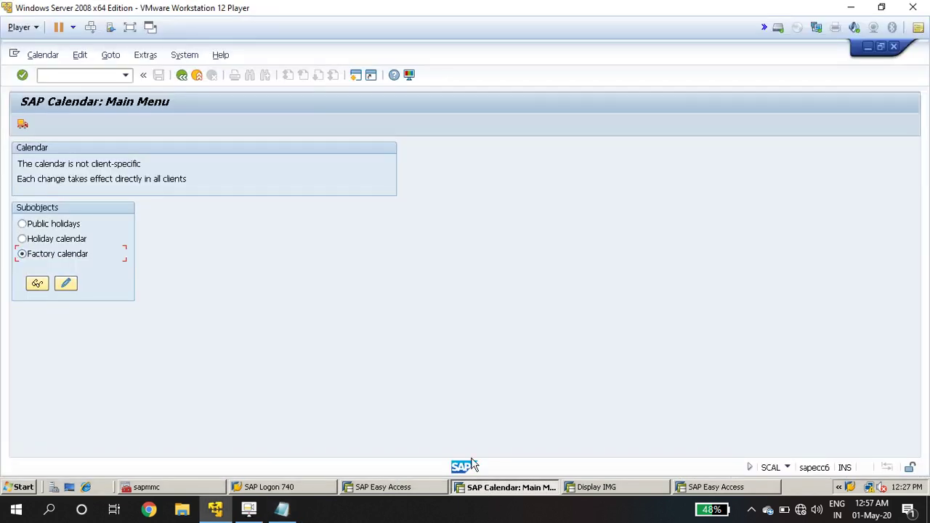
pyautogui.click(45, 172)
pyautogui.click(282, 509)
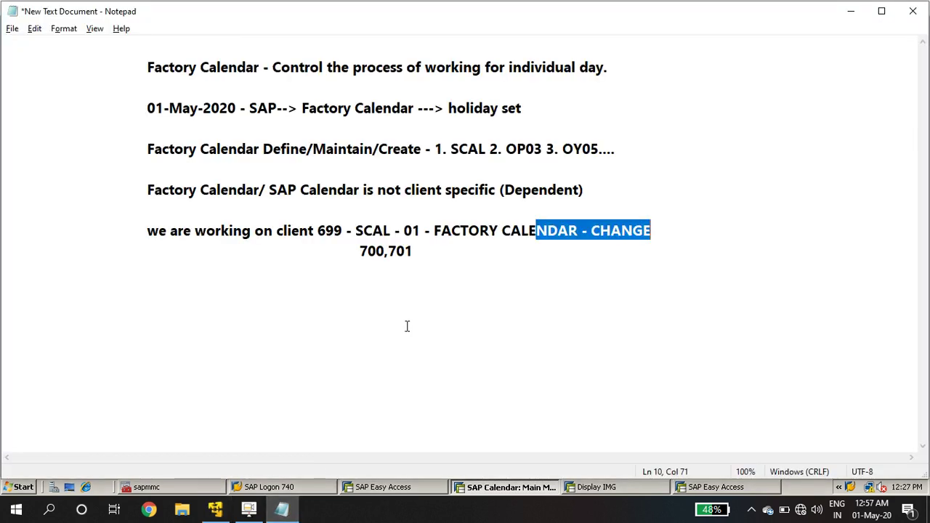
pyautogui.click(701, 225)
pyautogui.press('Return')
pyautogui.press('Return')
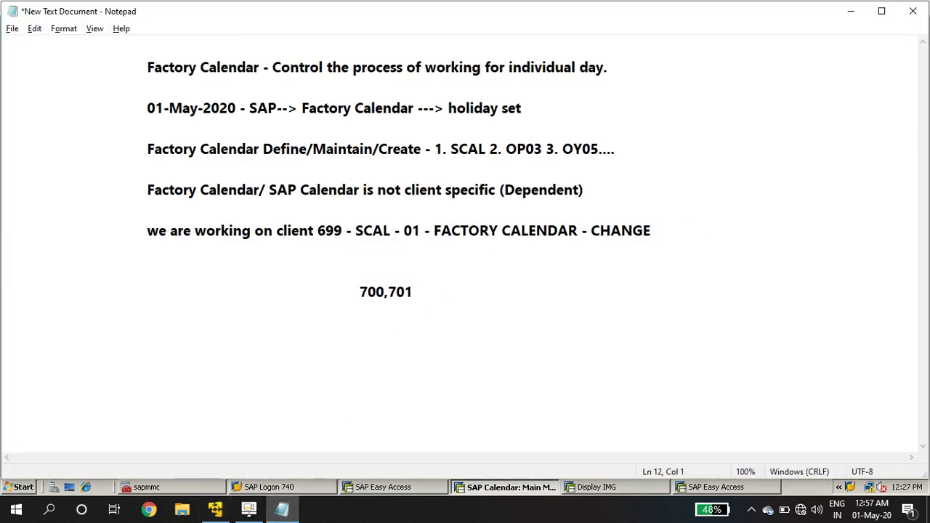
pyautogui.press('BackSpace')
pyautogui.press('BackSpace')
pyautogui.press('BackSpace')
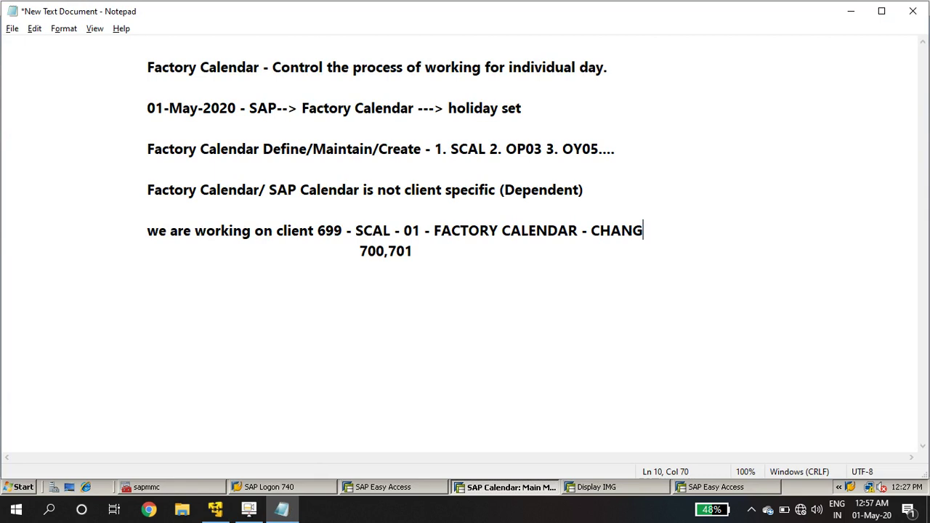
pyautogui.write('E')
pyautogui.click(480, 247)
pyautogui.press('Return')
pyautogui.press('Return')
pyautogui.press('Tab')
# Step: Prefix the client 699 line with "Important Point - "
pyautogui.click(148, 229)
pyautogui.write('1')
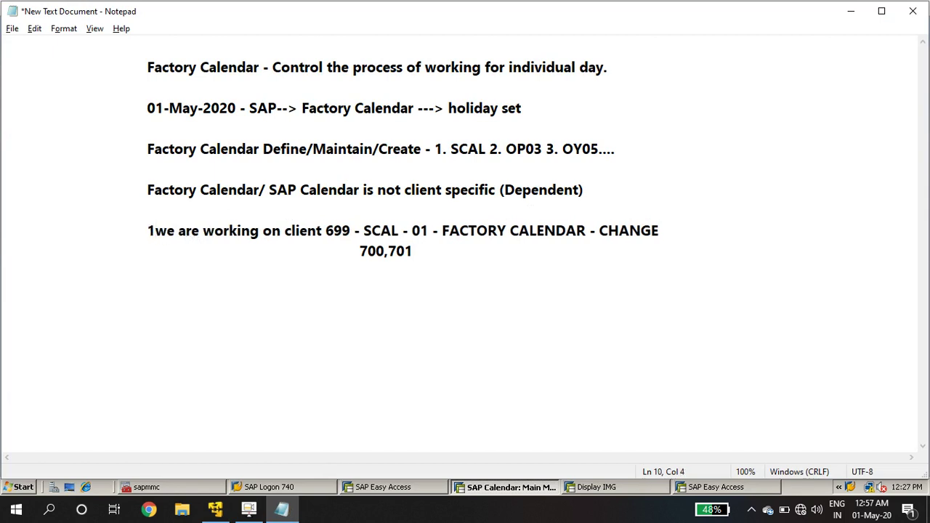
pyautogui.write('.')
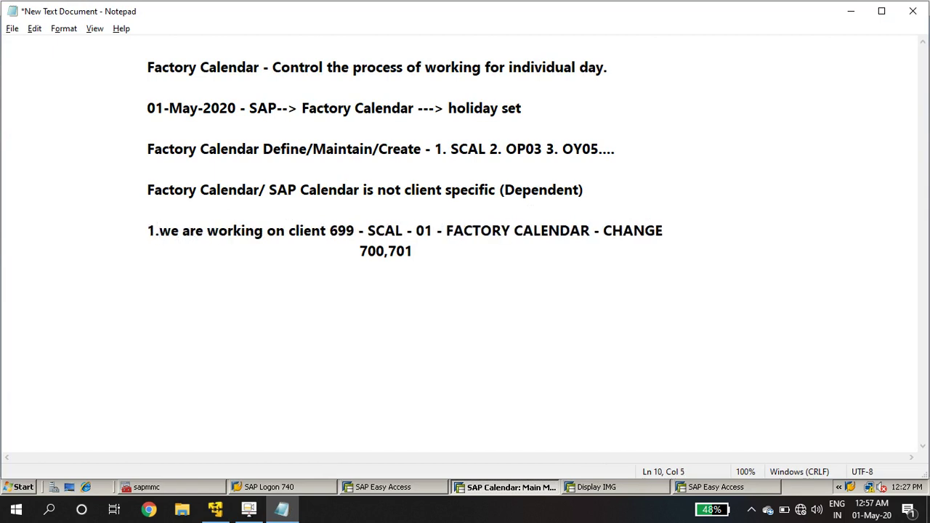
pyautogui.press('BackSpace')
pyautogui.press('BackSpace')
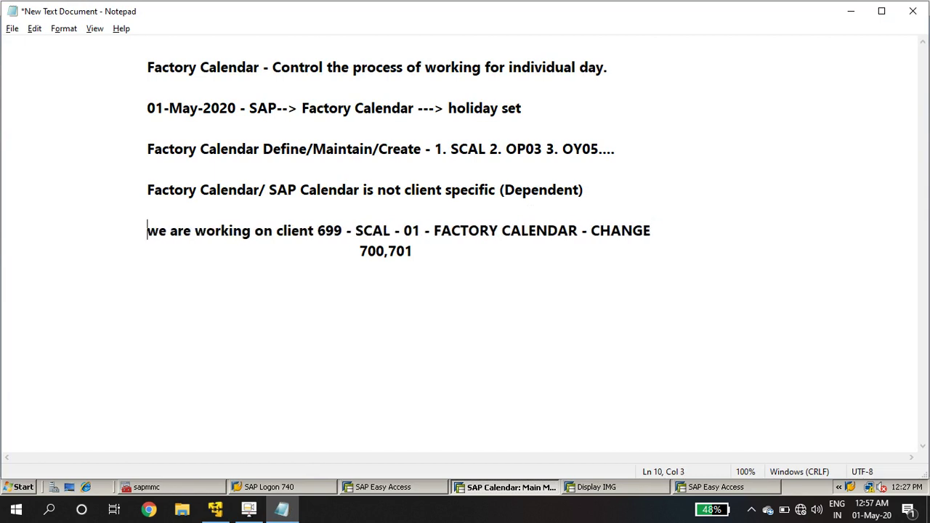
pyautogui.write('iM')
pyautogui.press('BackSpace')
pyautogui.press('BackSpace')
pyautogui.write('I')
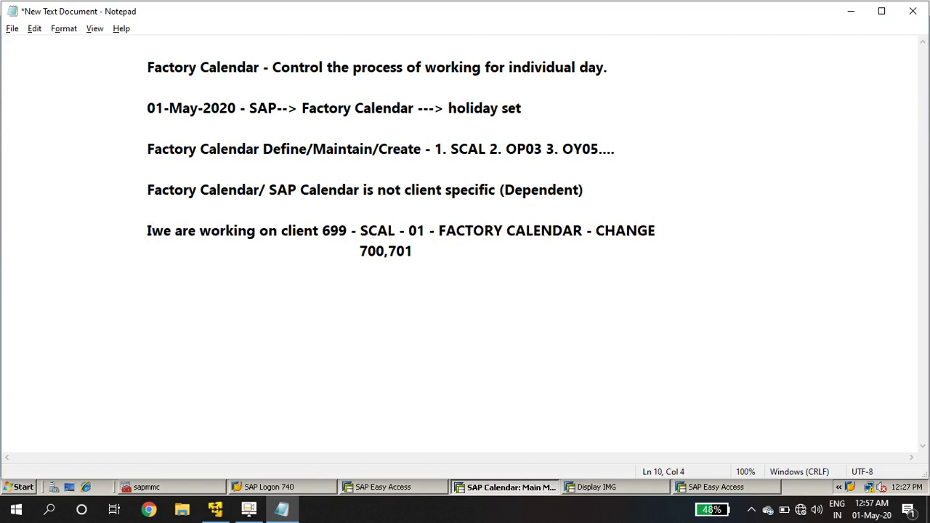
pyautogui.write('mporta')
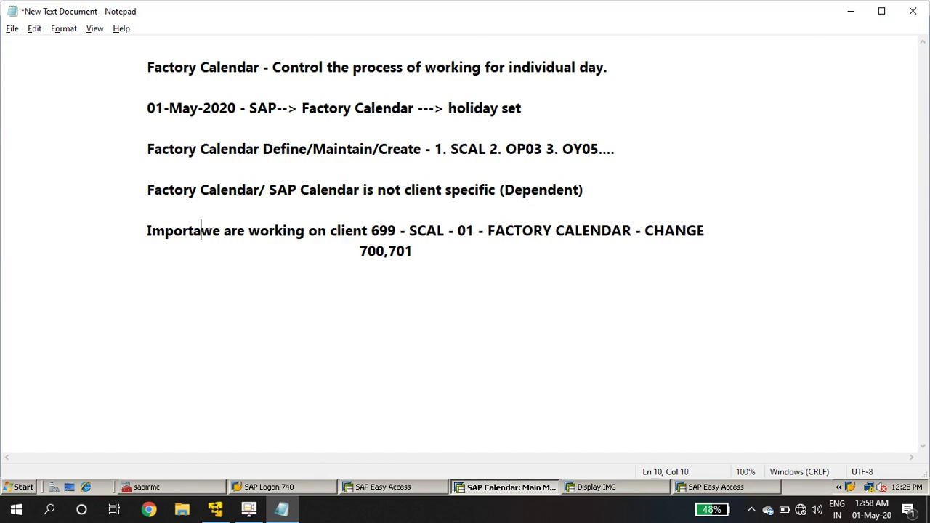
pyautogui.write('nt ')
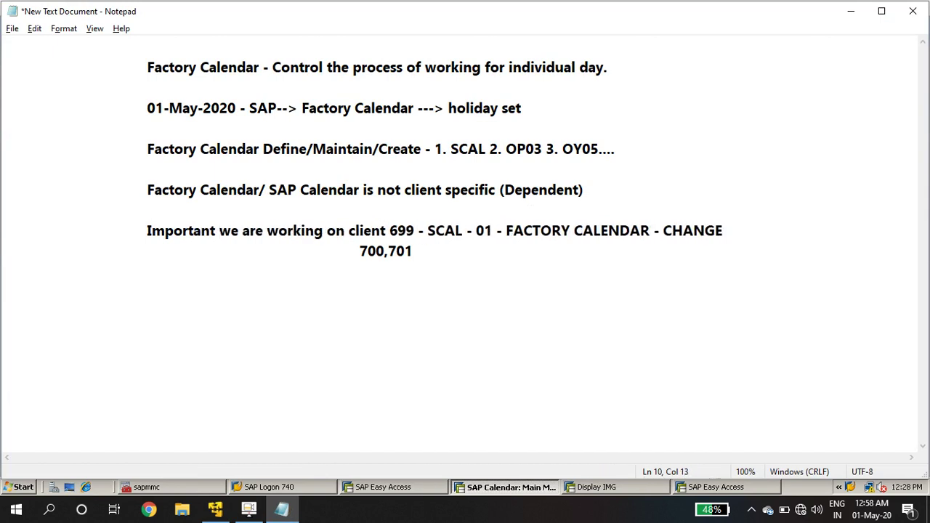
pyautogui.write('Point ')
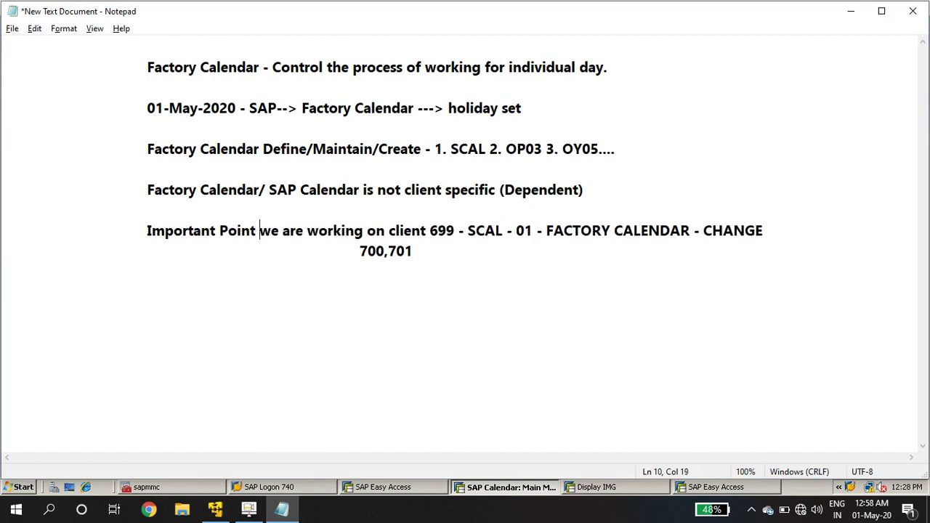
pyautogui.write('-')
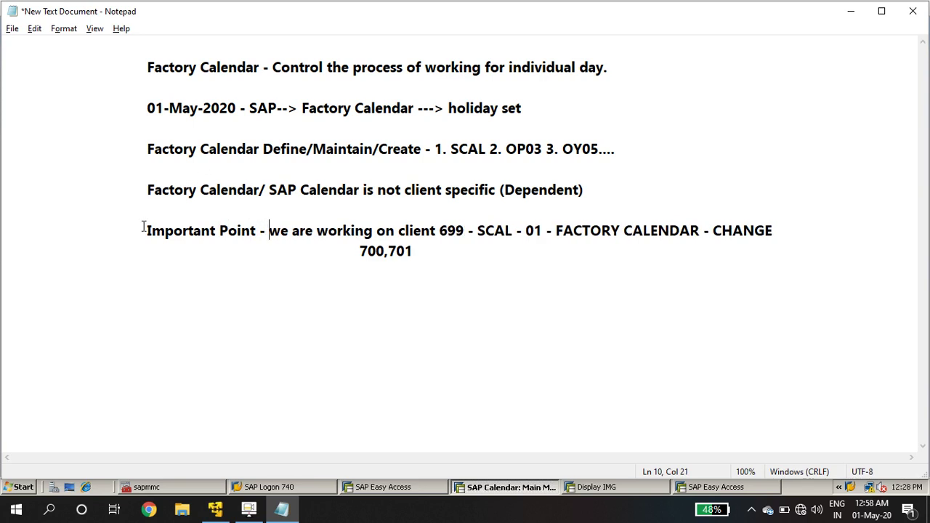
# Step: Highlight the "Important Point" label, the SCAL change text, the client number and the transaction codes SCAL, OP03 and OY05 in turn
pyautogui.moveTo(148, 231); pyautogui.dragTo(256, 231)
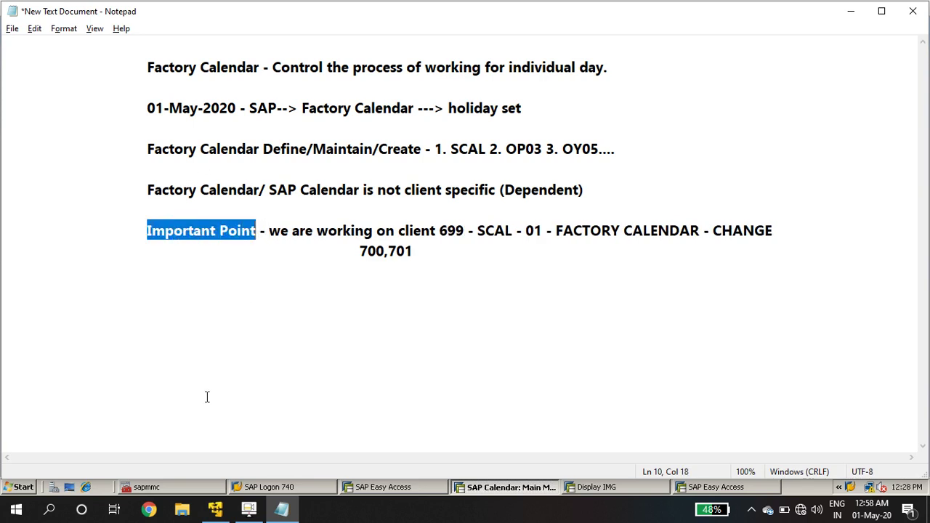
pyautogui.click(477, 230)
pyautogui.moveTo(477, 231); pyautogui.dragTo(646, 254)
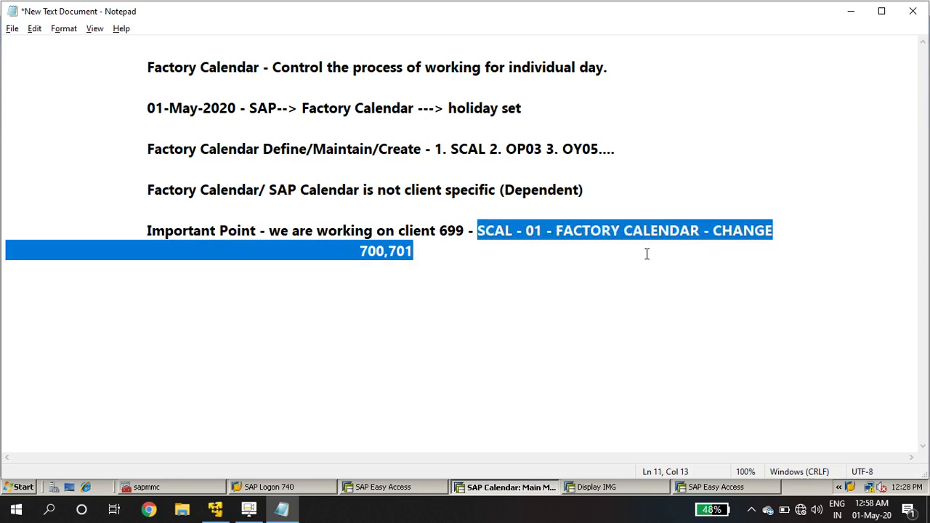
pyautogui.click(586, 318)
pyautogui.click(432, 230)
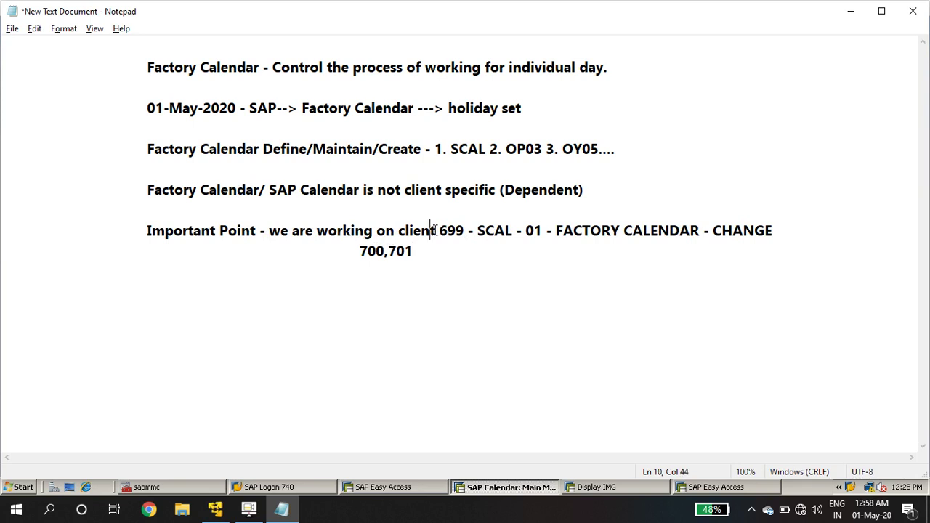
pyautogui.hotkey('shift', 'Right')
pyautogui.hotkey('shift', 'Right')
pyautogui.hotkey('shift', 'Right')
pyautogui.hotkey('shift', 'Right')
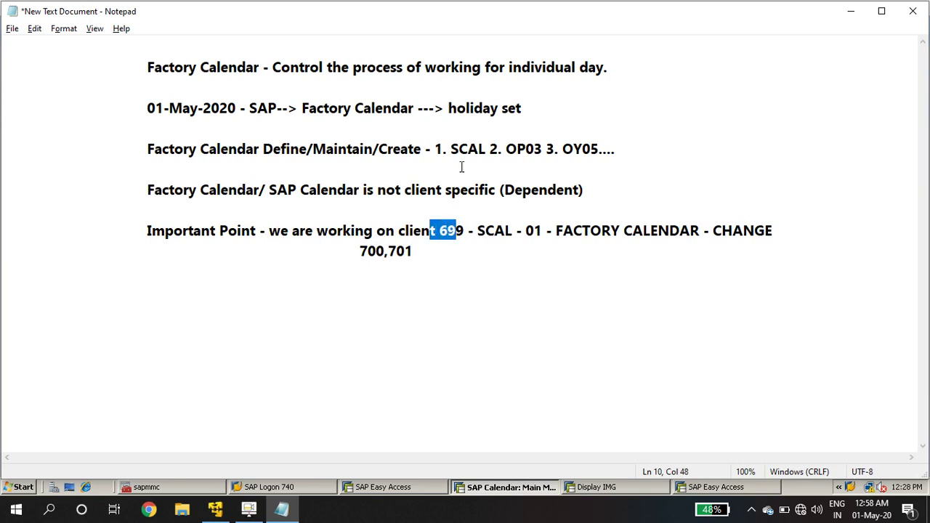
pyautogui.moveTo(450, 150); pyautogui.dragTo(615, 149)
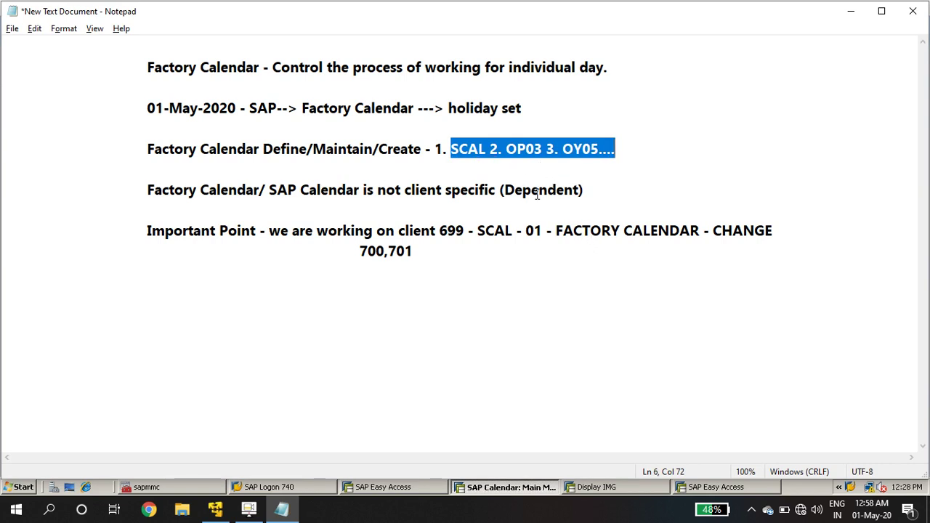
pyautogui.click(483, 160)
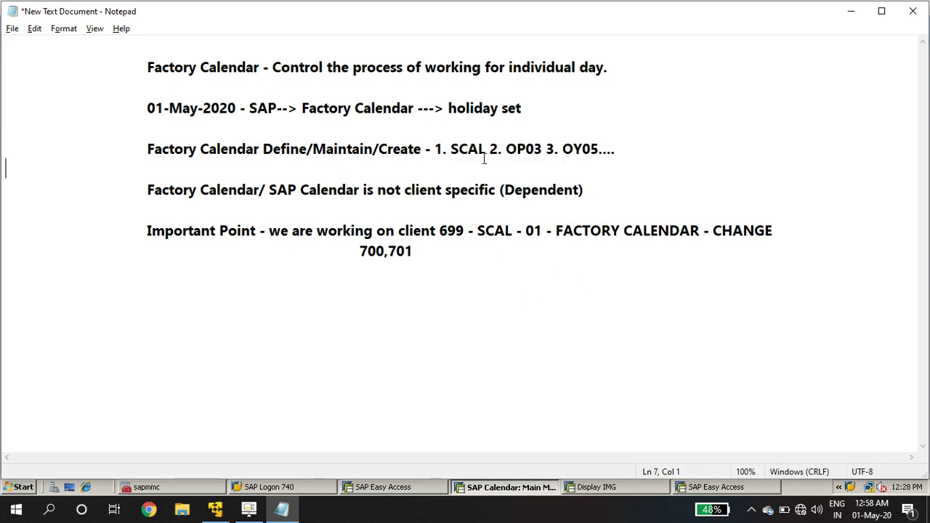
# Step: Check the transaction code behind the SAP Calendar main menu, return to Notepad and highlight OP03
pyautogui.click(545, 489)
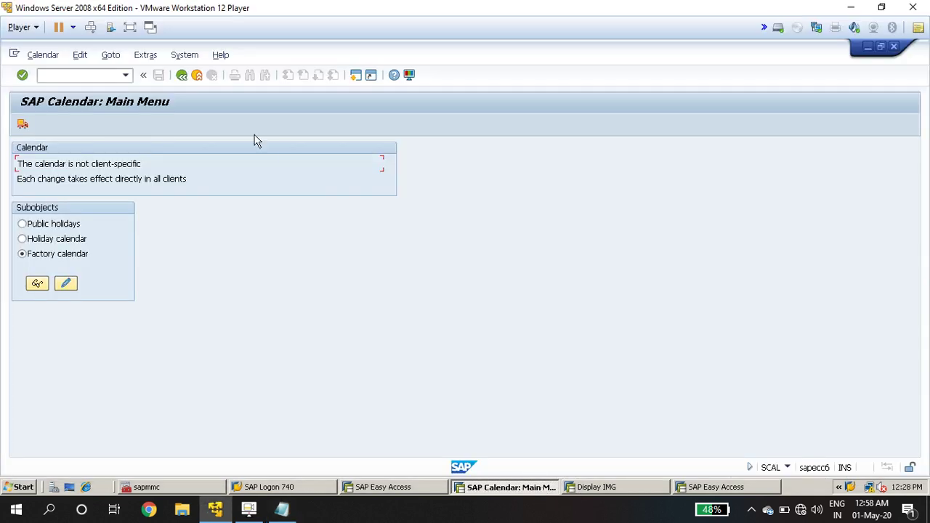
pyautogui.click(786, 468)
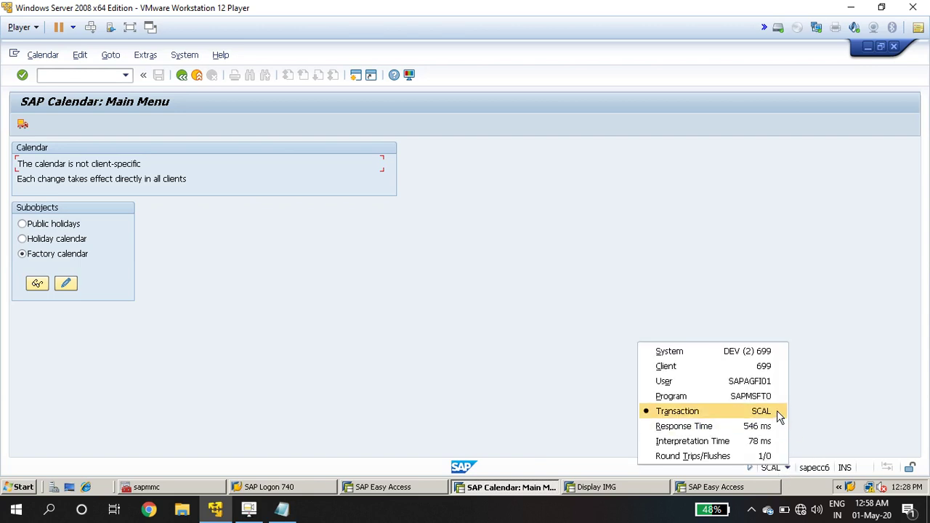
pyautogui.click(458, 325)
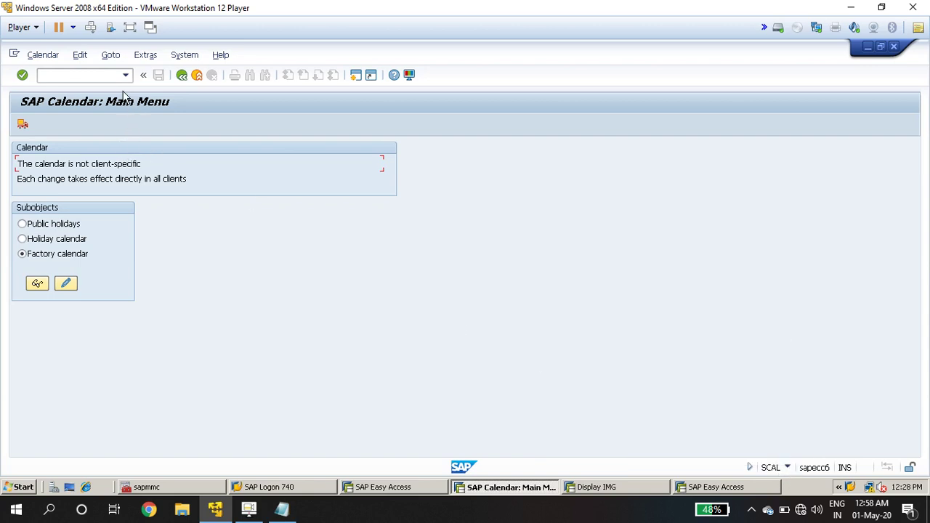
pyautogui.click(282, 509)
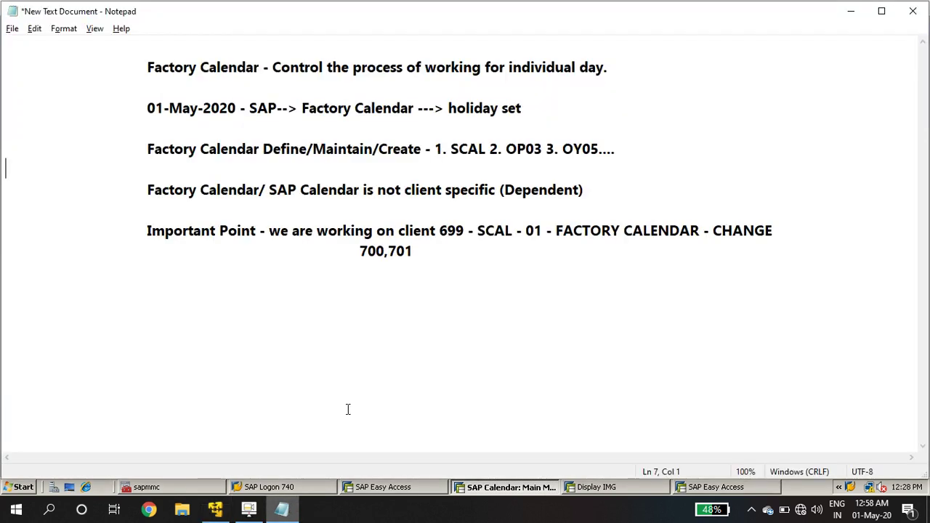
pyautogui.moveTo(507, 148); pyautogui.dragTo(544, 155)
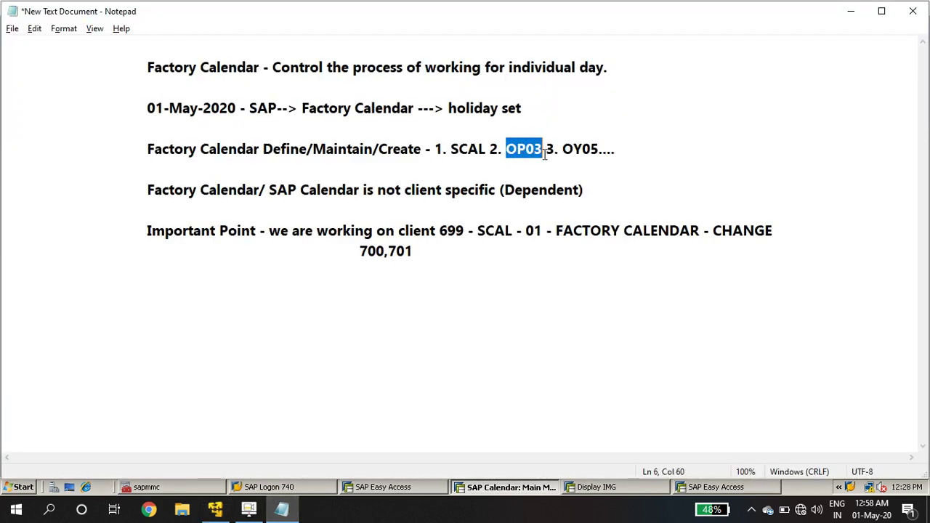
# Step: Switch to the SAP session, start transaction SPRO and display the SAP Reference IMG
pyautogui.click(215, 509)
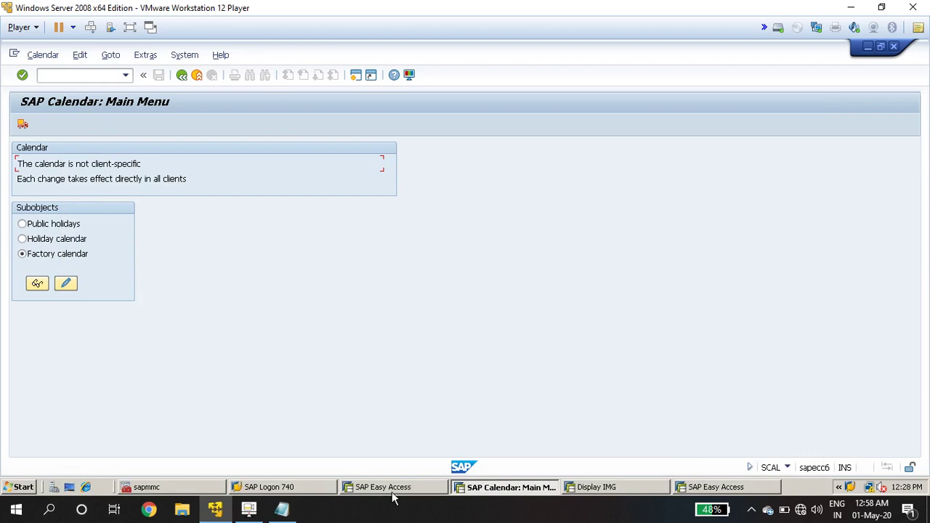
pyautogui.click(103, 72)
pyautogui.write('/nspro')
pyautogui.press('Return')
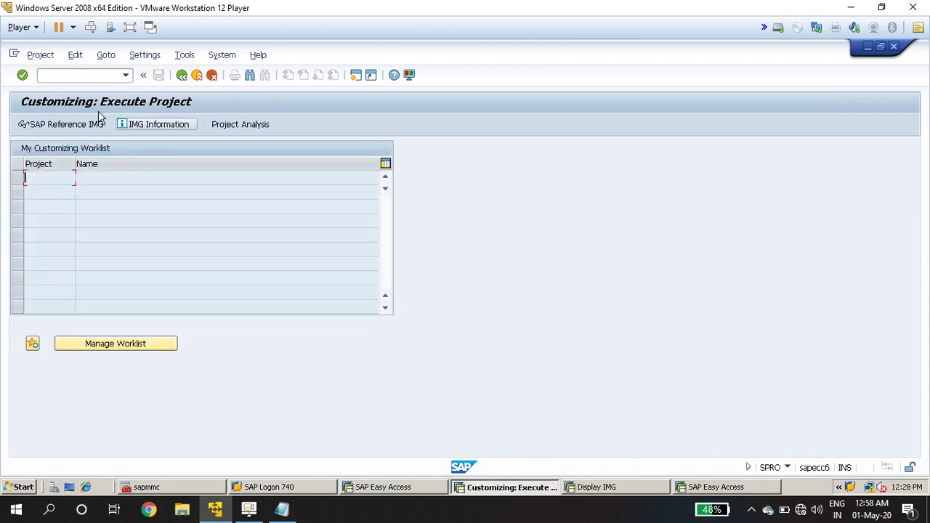
pyautogui.click(61, 126)
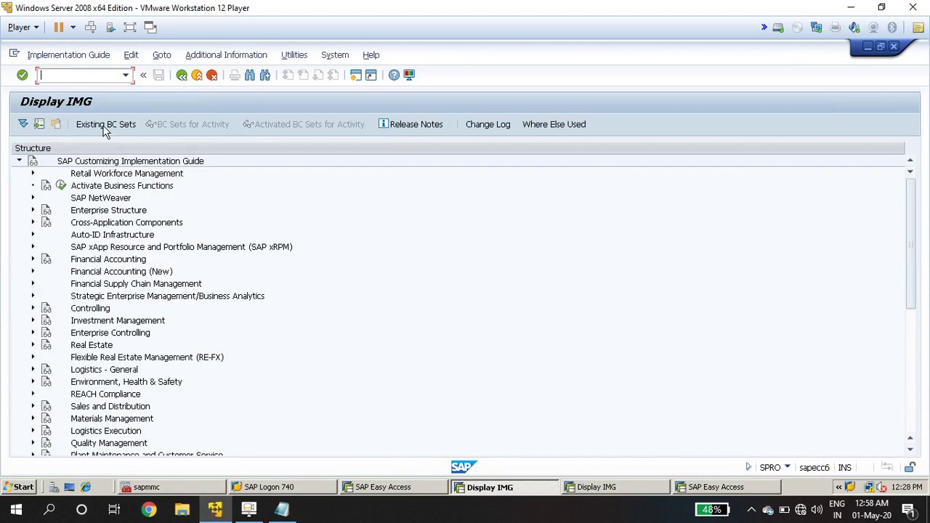
# Step: Expand SAP NetWeaver and General Settings in the IMG structure and execute the Maintain Calendar activity
pyautogui.click(98, 200)
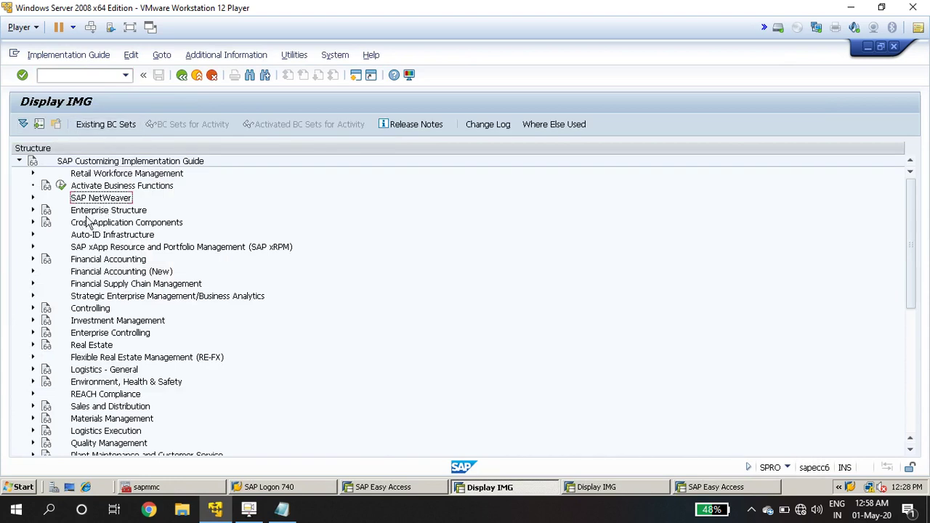
pyautogui.click(32, 199)
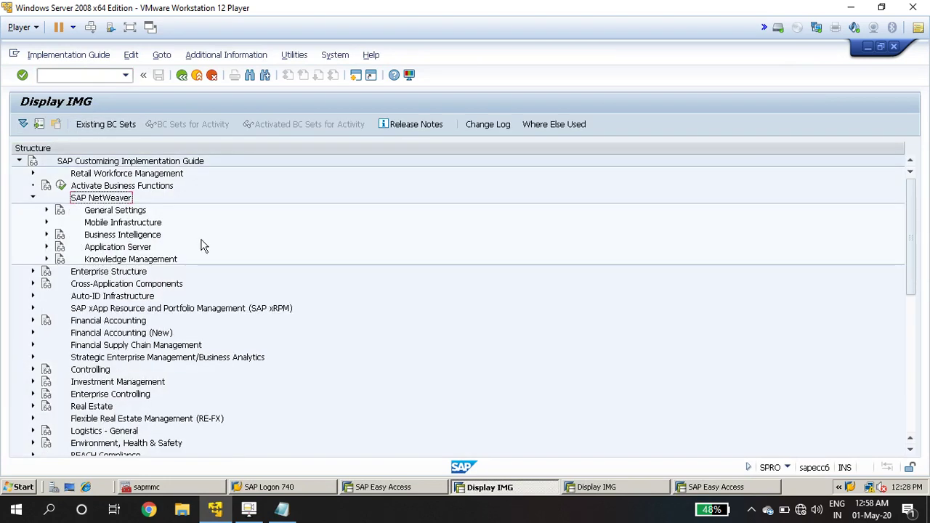
pyautogui.click(128, 214)
pyautogui.click(47, 211)
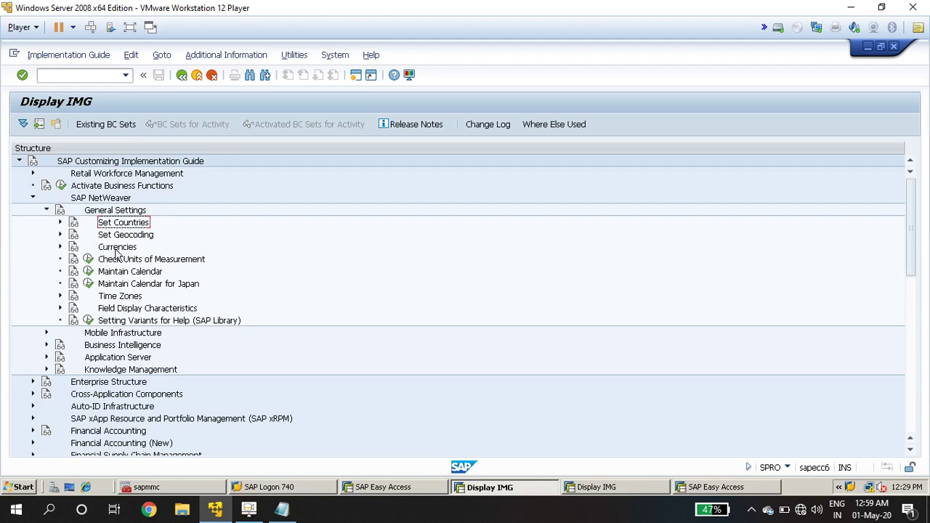
pyautogui.click(130, 273)
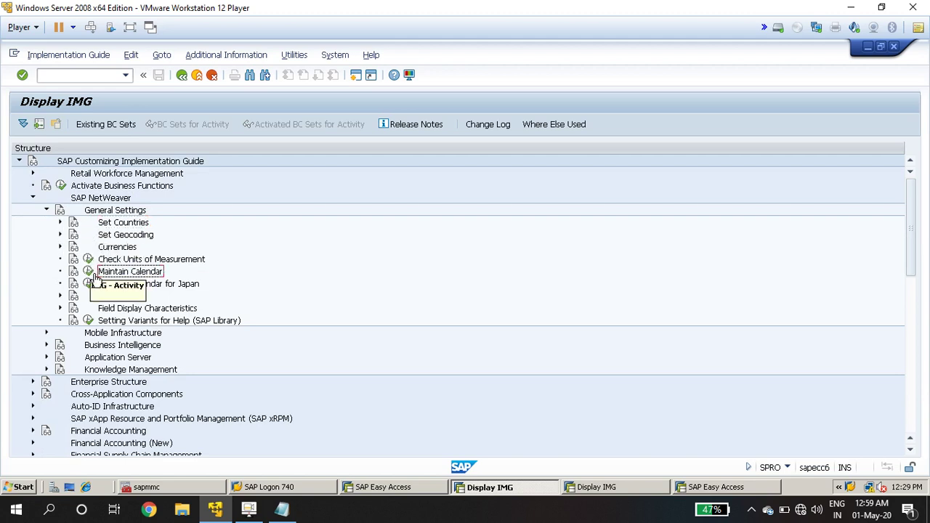
pyautogui.click(90, 274)
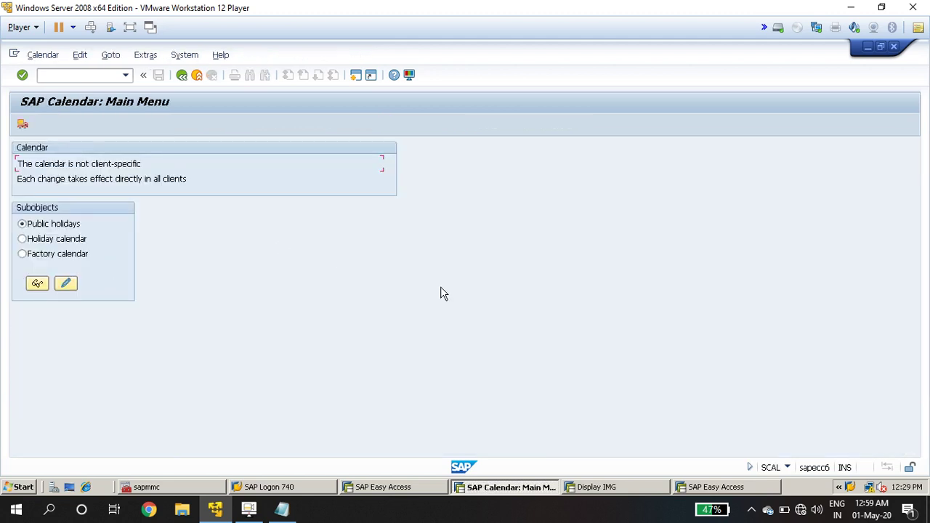
# Step: Check the calendar screen's transaction code, return to the IMG and retrace the path SAP NetWeaver, General Settings, Maintain Calendar
pyautogui.click(788, 468)
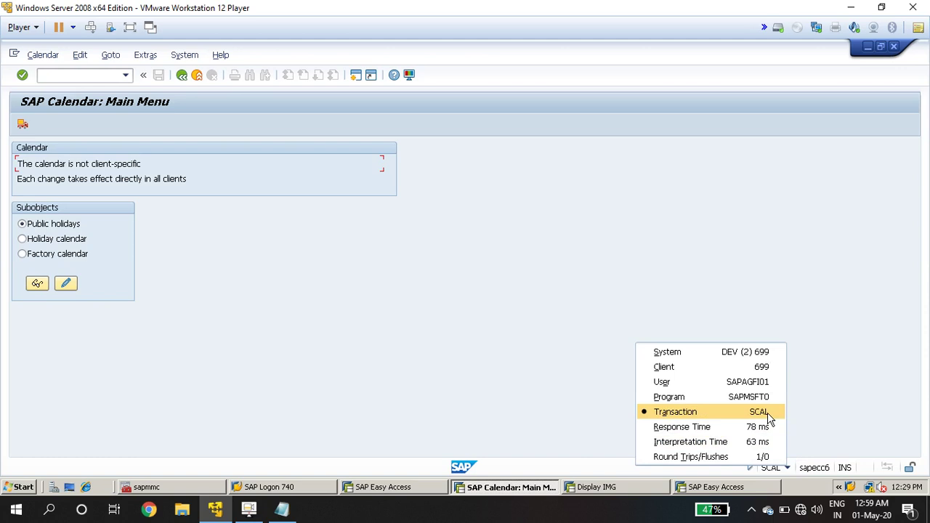
pyautogui.click(358, 218)
pyautogui.click(184, 72)
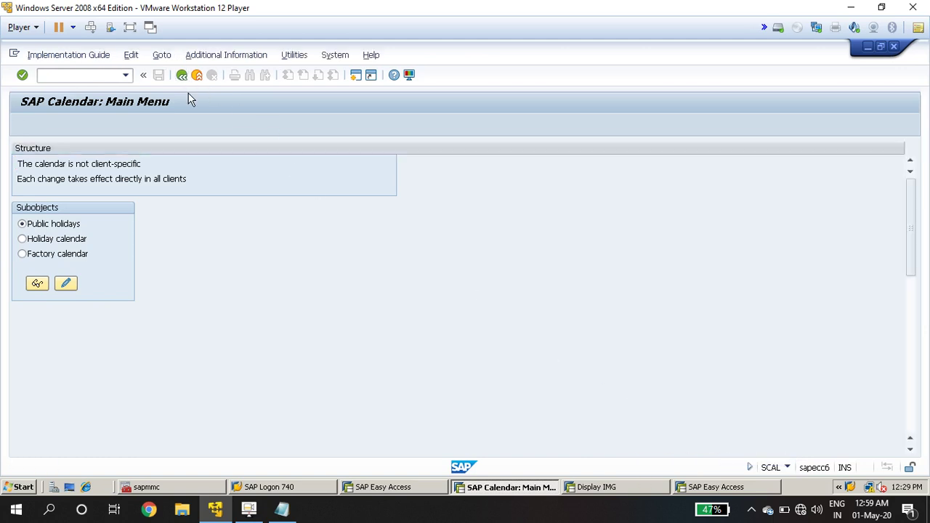
pyautogui.click(97, 199)
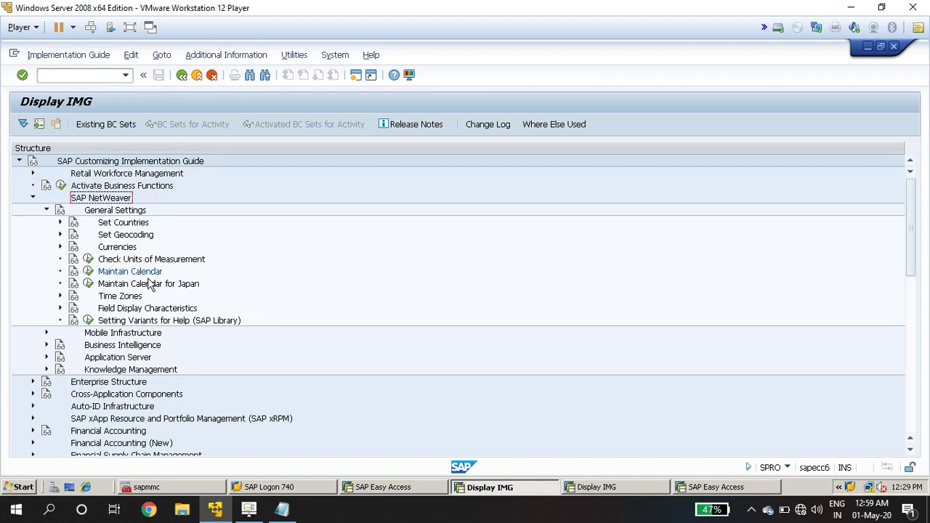
pyautogui.click(111, 213)
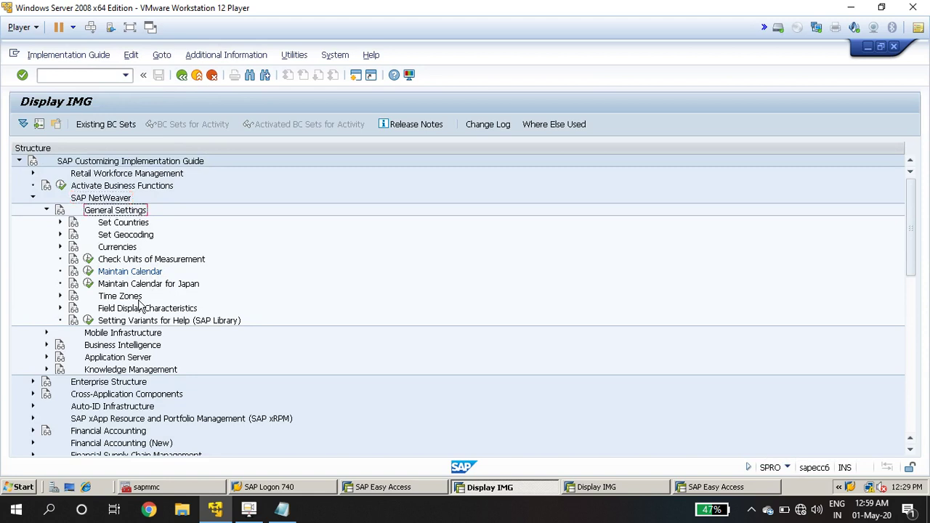
pyautogui.click(127, 273)
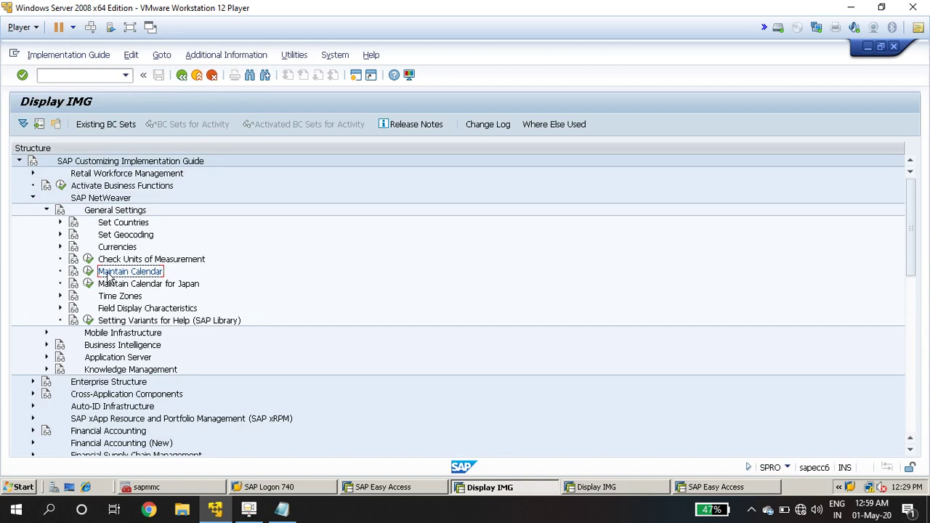
# Step: Consult the transaction codes in Notepad, run transaction OP03 in SAP and open its calendar maintenance
pyautogui.click(282, 508)
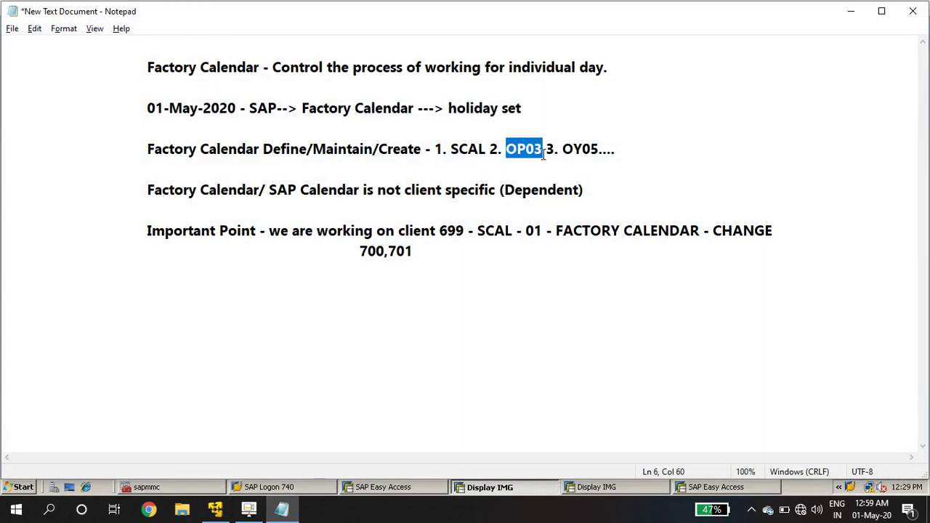
pyautogui.click(848, 15)
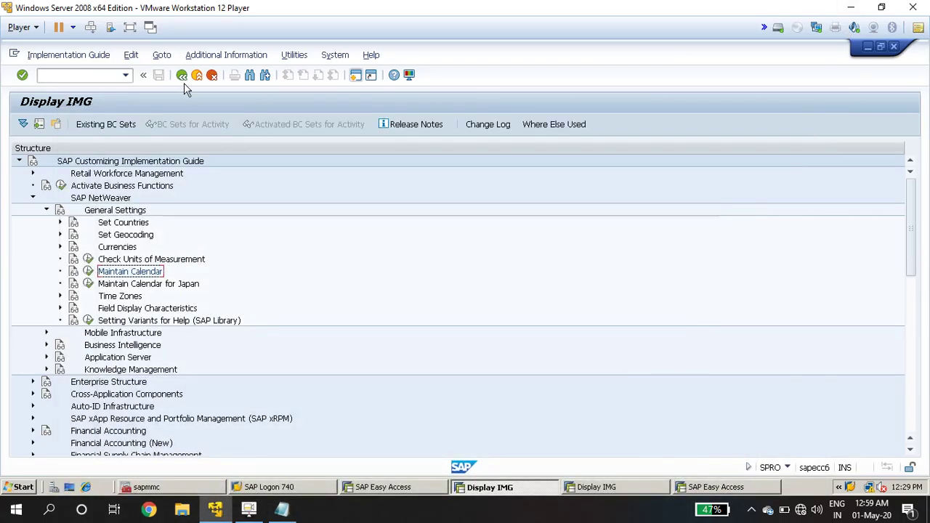
pyautogui.write('/n')
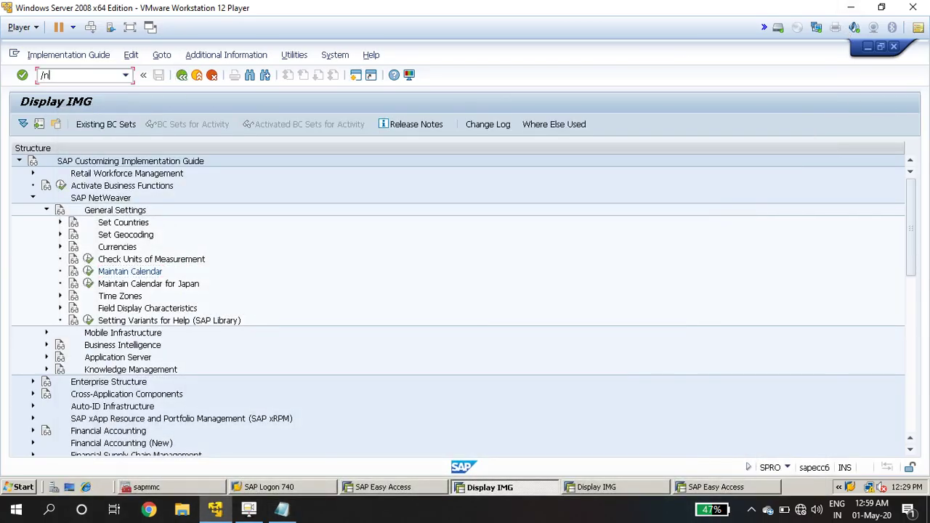
pyautogui.write('op034')
pyautogui.press('Return')
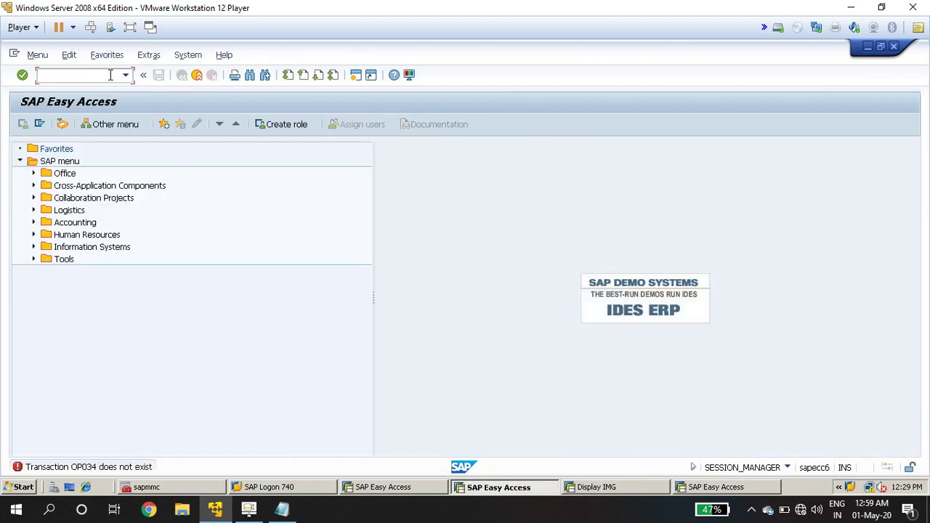
pyautogui.press('Down')
pyautogui.press('Right')
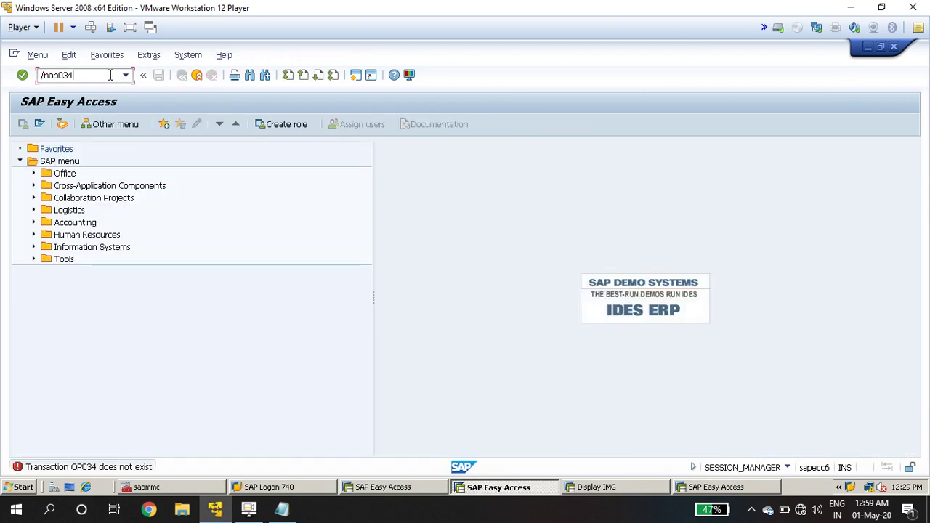
pyautogui.press('BackSpace')
pyautogui.press('Return')
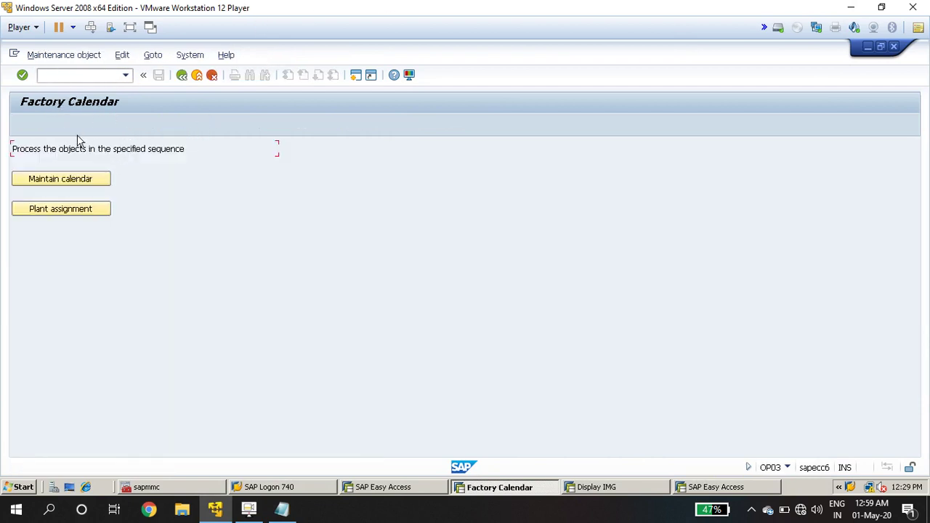
pyautogui.click(80, 187)
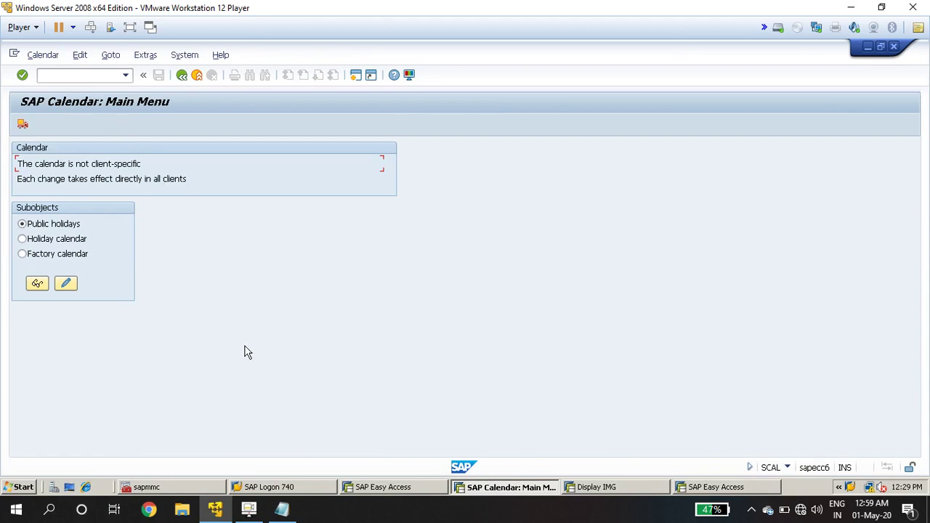
# Step: Switch to Notepad, highlight the OY05 entry, and add the lines "Factory Calendar" and "Option 1st -" below the 700,701 line
pyautogui.click(287, 507)
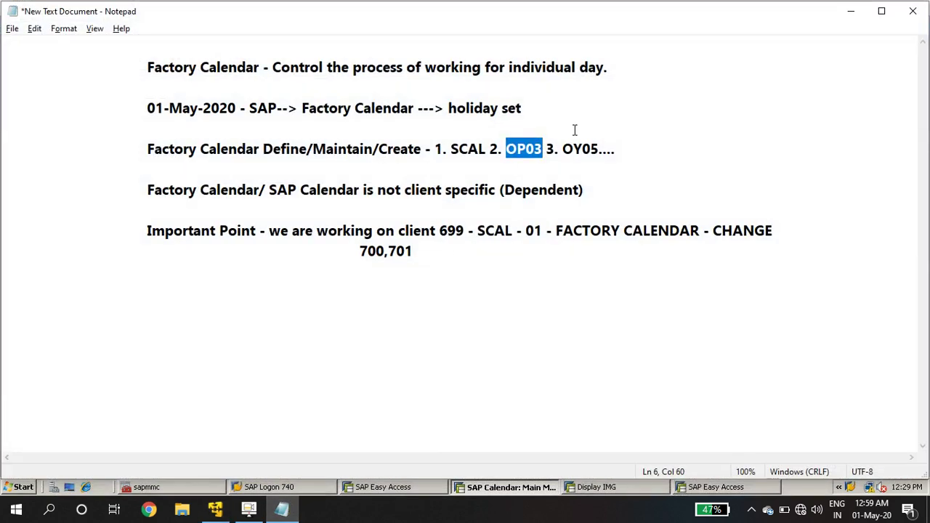
pyautogui.moveTo(573, 148); pyautogui.dragTo(622, 149)
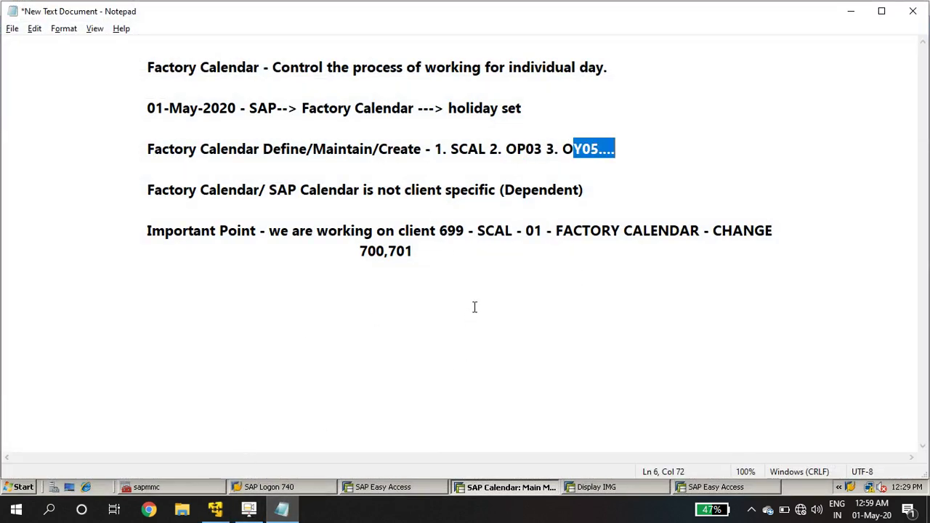
pyautogui.click(441, 261)
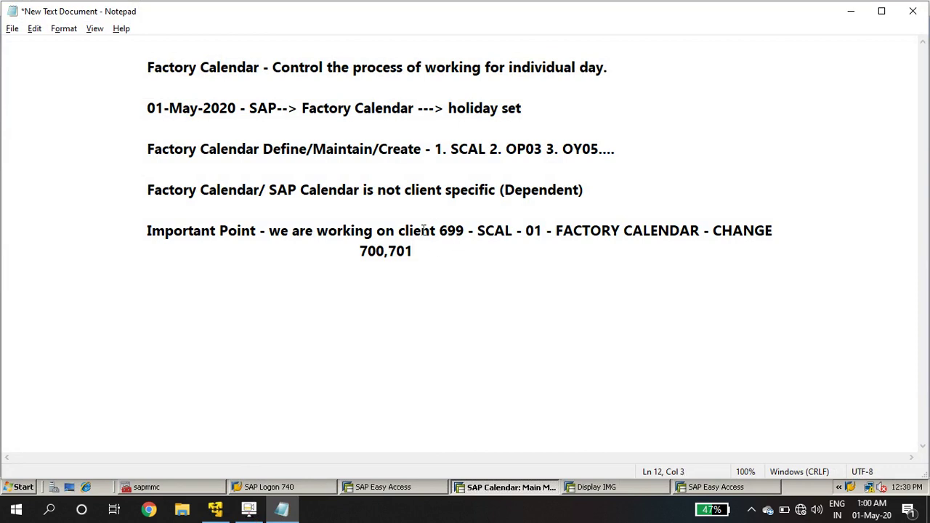
pyautogui.write('Factory Cal')
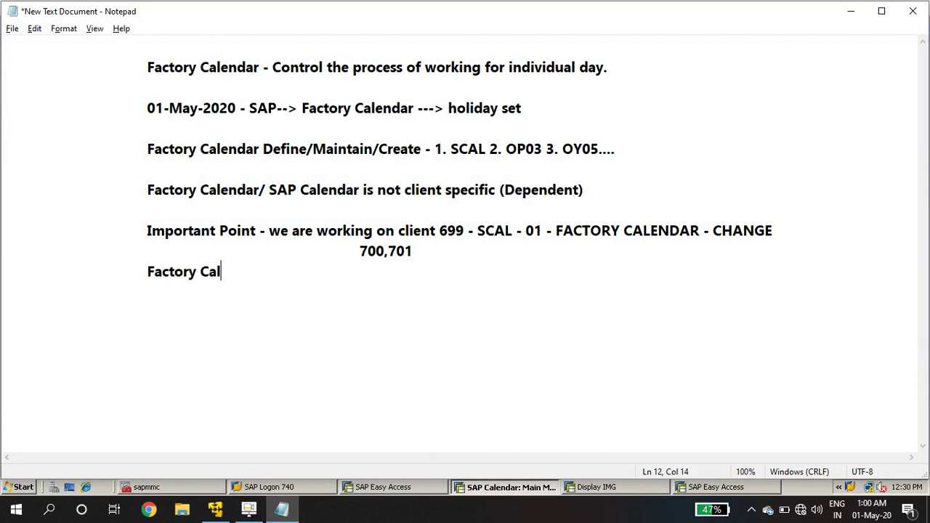
pyautogui.write('endar')
pyautogui.press('Return')
pyautogui.press('Tab')
pyautogui.write('O')
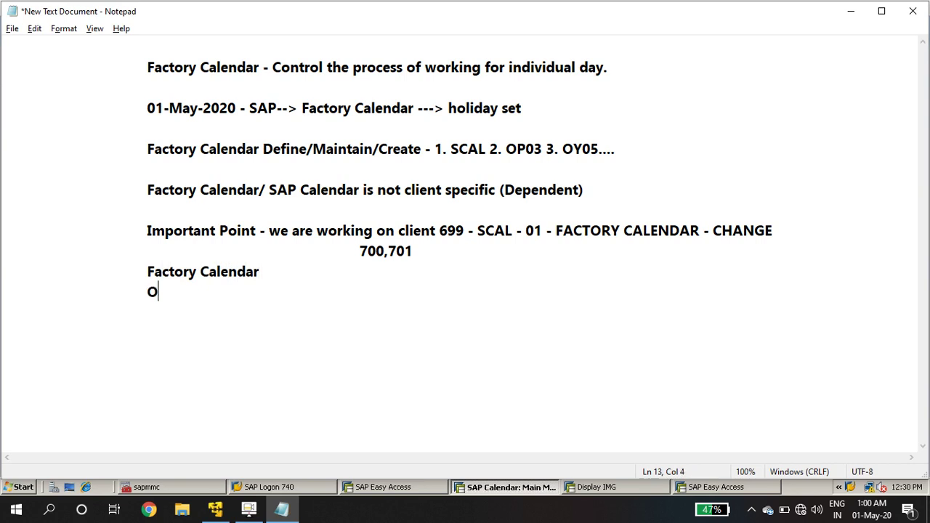
pyautogui.write('ption 1st -')
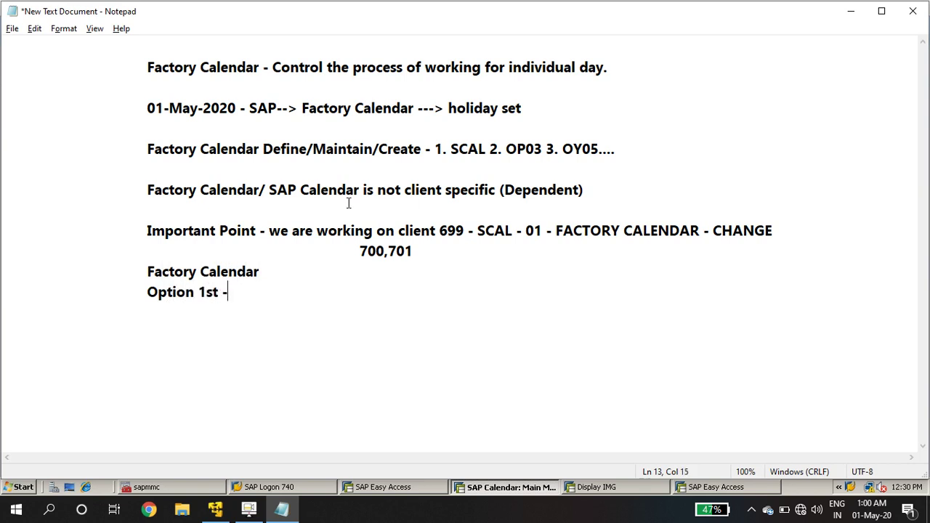
# Step: Switch to SAP, review the subobjects in the SAP Calendar main menu and return to Notepad
pyautogui.click(501, 490)
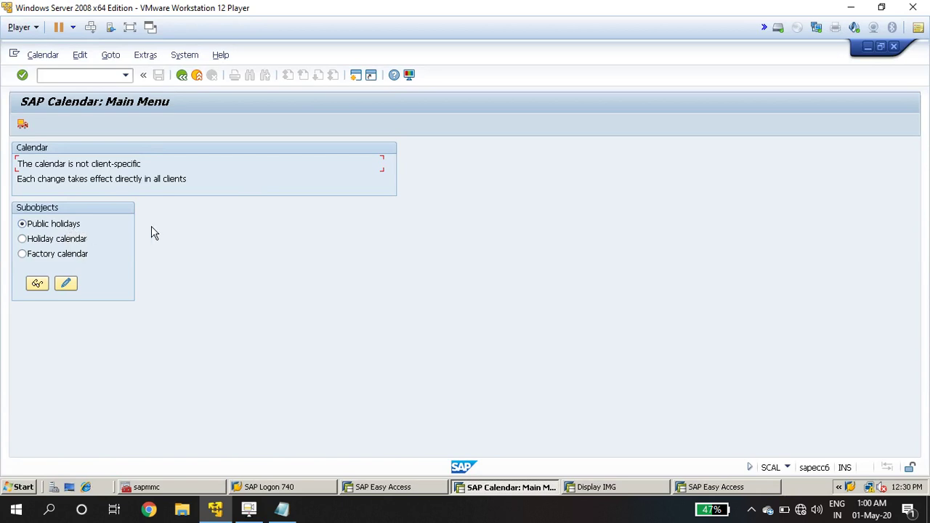
pyautogui.press('F3')
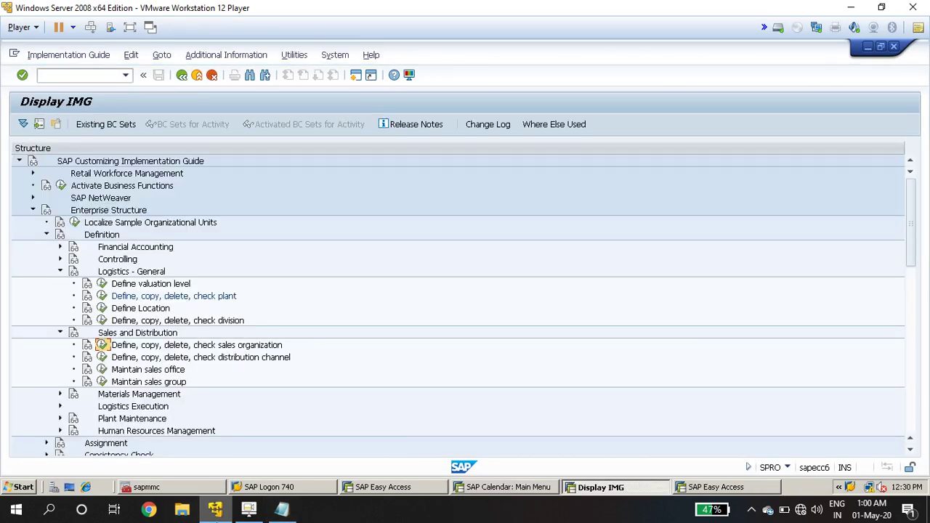
pyautogui.click(501, 487)
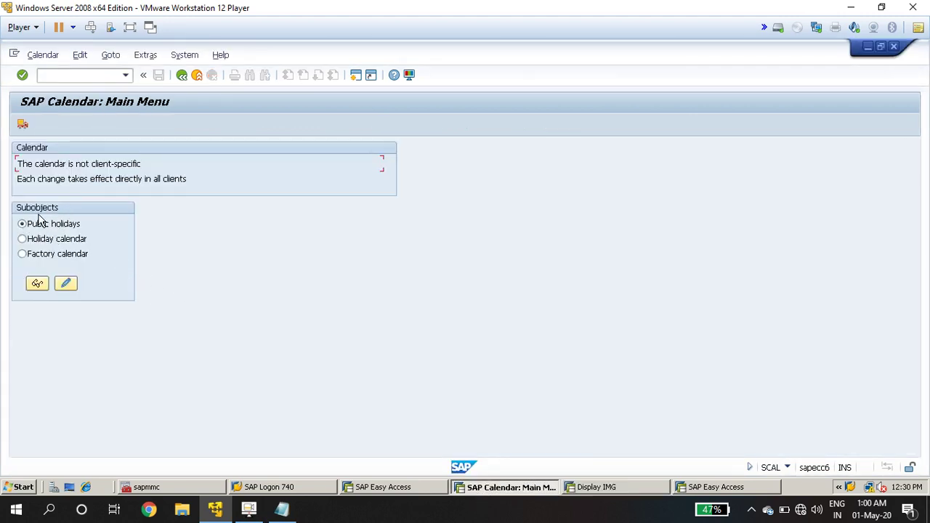
pyautogui.click(286, 513)
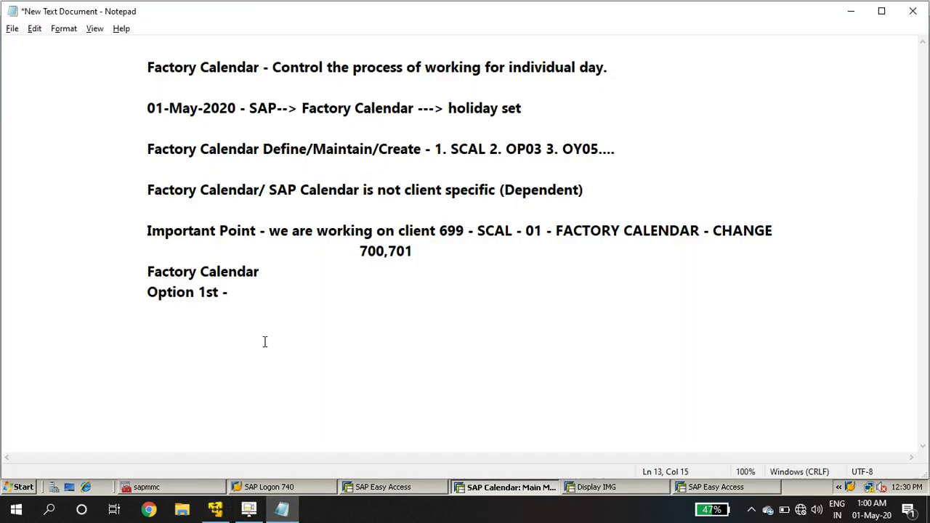
# Step: Complete the first option with "Public Holiday" and remove the word "Option" so the line reads "1st - Public Holiday"
pyautogui.write('Public Ho')
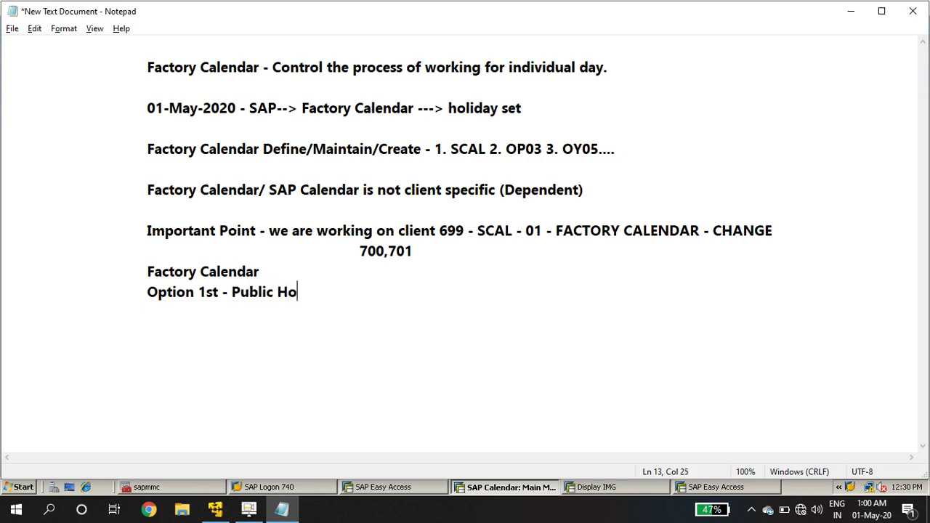
pyautogui.write('liday')
pyautogui.press('Return')
pyautogui.press('Tab')
pyautogui.press('Tab')
pyautogui.press('Up')
pyautogui.press('Delete')
pyautogui.press('Delete')
pyautogui.press('Delete')
pyautogui.press('Delete')
pyautogui.press('Delete')
pyautogui.press('Delete')
pyautogui.press('Delete')
pyautogui.press('Delete')
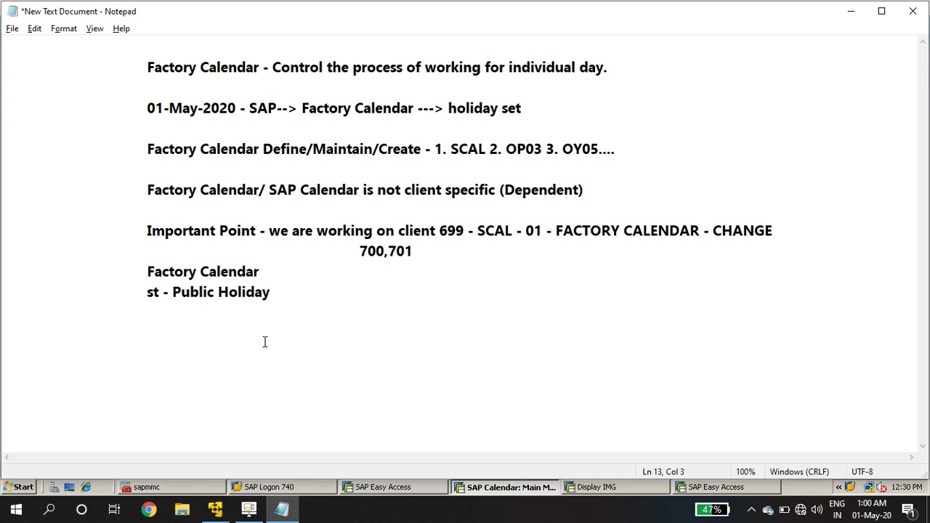
pyautogui.write('1')
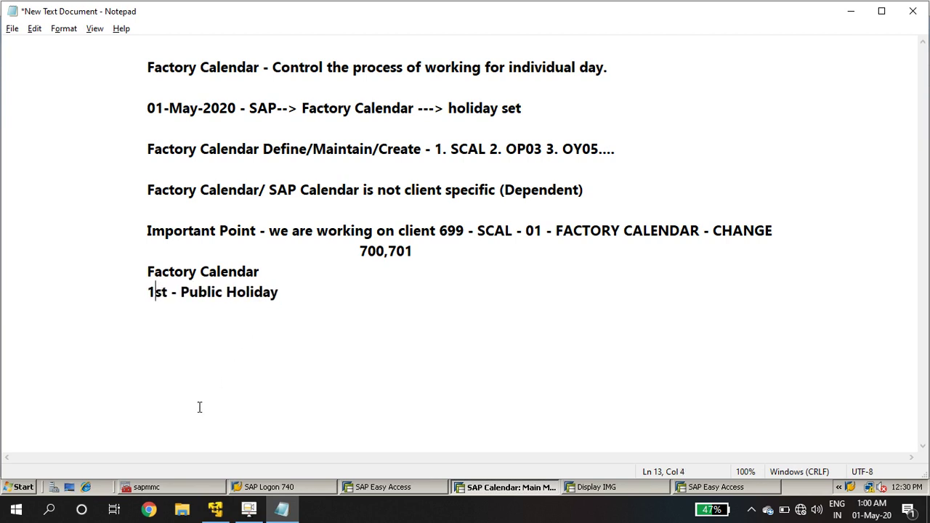
# Step: Add the line "2nd - Holiday Calendar" below the first option, consulting the subobjects in the SAP Calendar main menu
pyautogui.click(289, 293)
pyautogui.press('Return')
pyautogui.press('Tab')
pyautogui.write('2nd -')
pyautogui.click(465, 485)
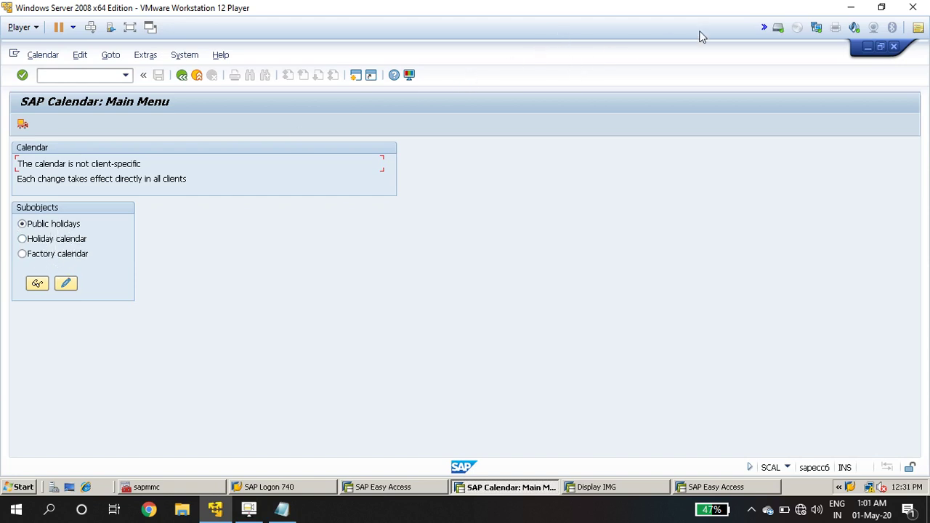
pyautogui.click(283, 509)
pyautogui.write('Holid')
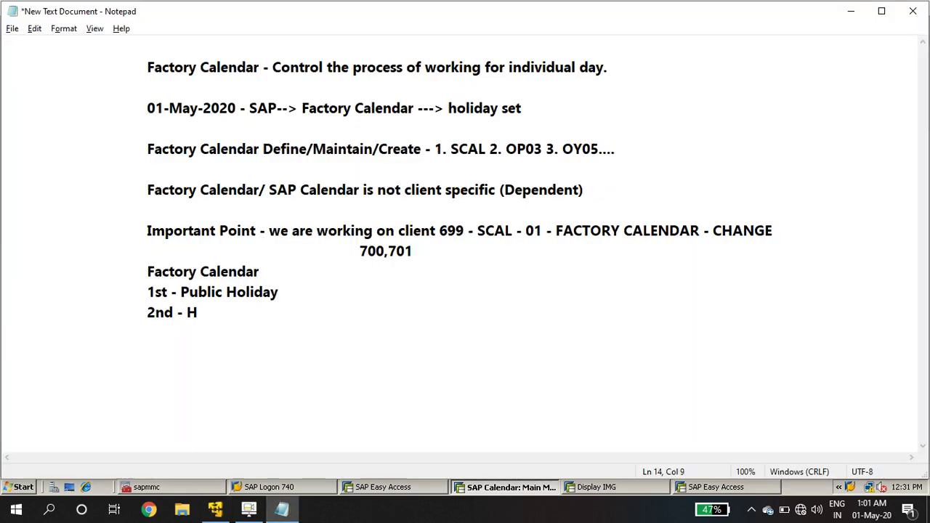
pyautogui.write('ay ')
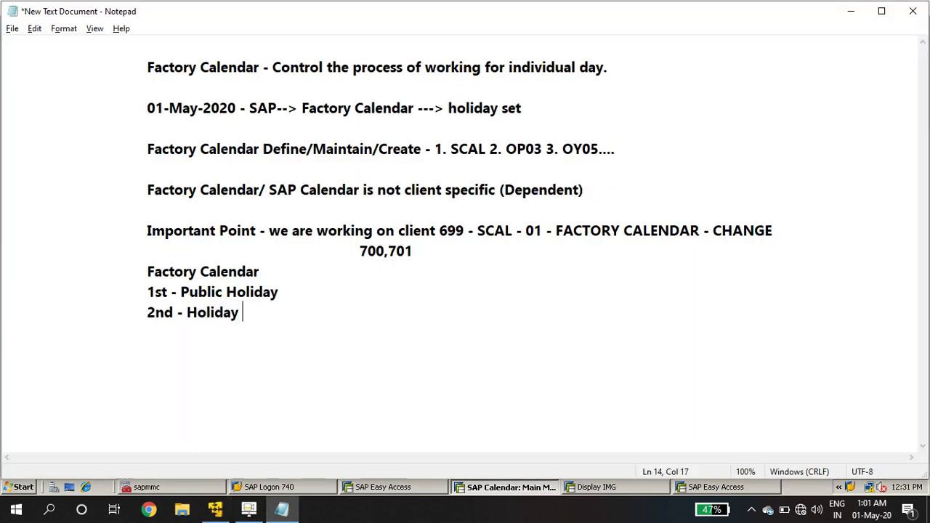
pyautogui.write('Calendar')
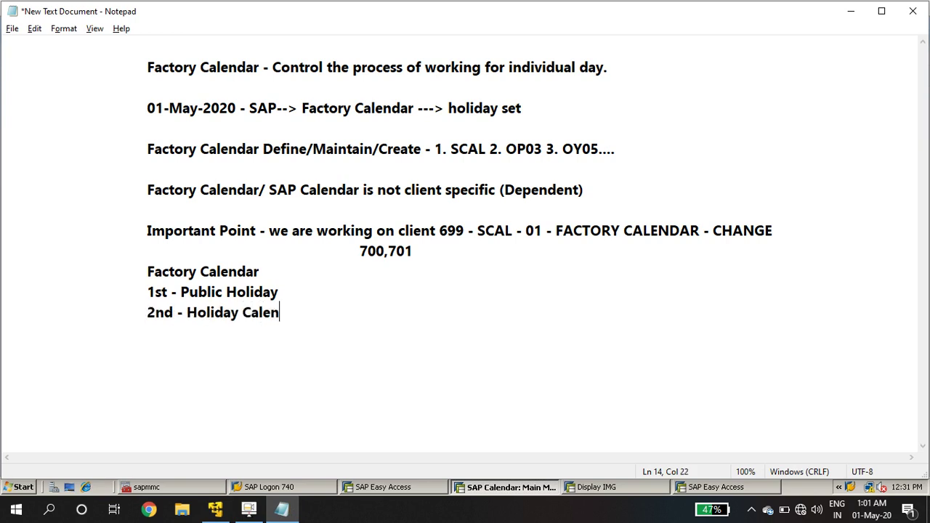
# Step: Add the line "3rd - Factory Calendar" below the Holiday Calendar entry
pyautogui.press('Tab')
pyautogui.press('Tab')
pyautogui.write('3d')
pyautogui.press('BackSpace')
pyautogui.write('rd - ')
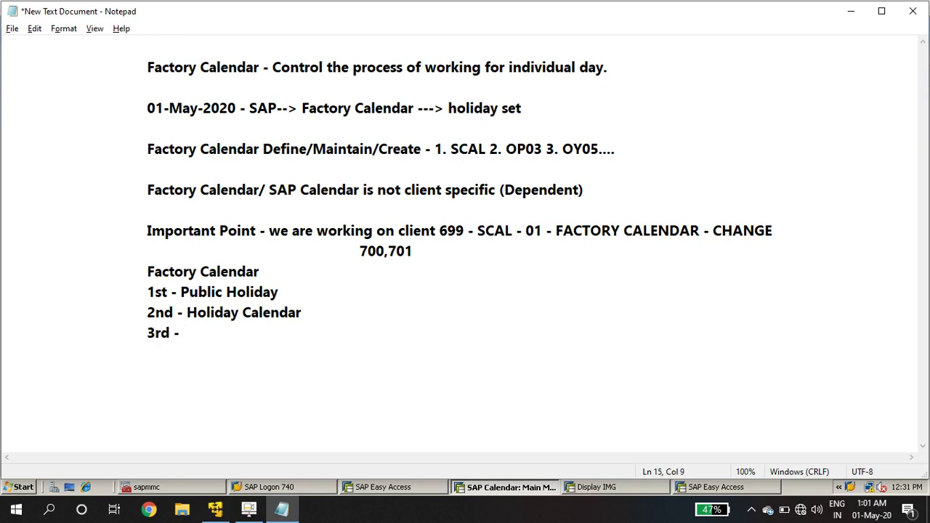
pyautogui.write('Factory Calenda')
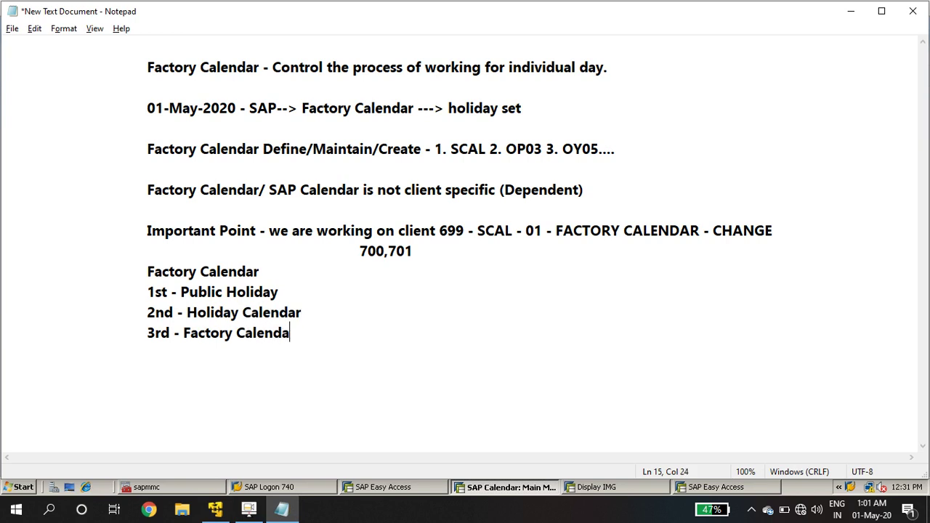
pyautogui.write('r')
# Step: Append the explanation "- all holidays define in this option." to the Public Holiday line
pyautogui.click(282, 291)
pyautogui.write('- all holi')
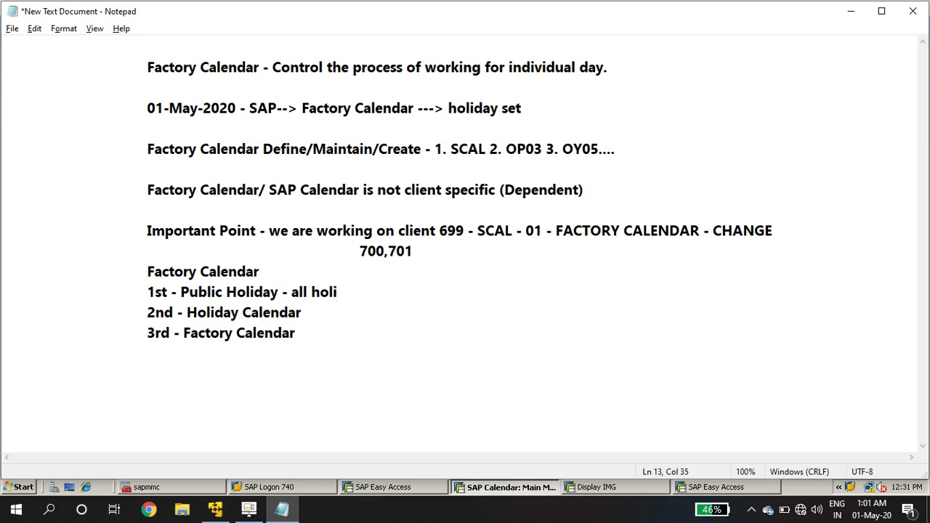
pyautogui.write('days defi')
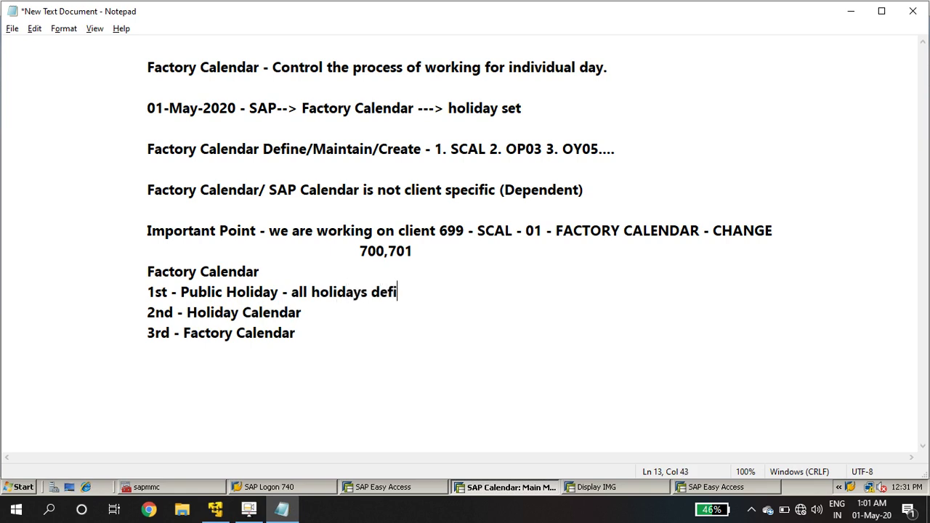
pyautogui.write('ne in th')
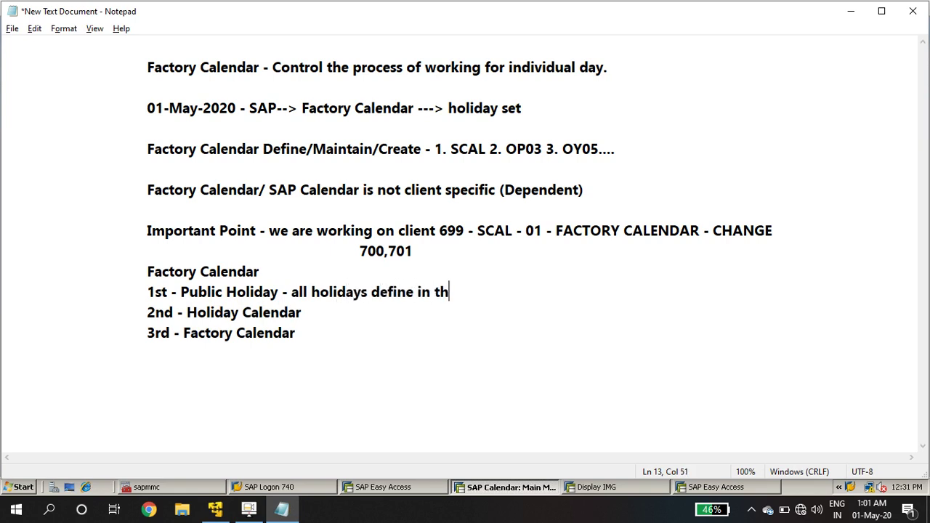
pyautogui.write('is option.')
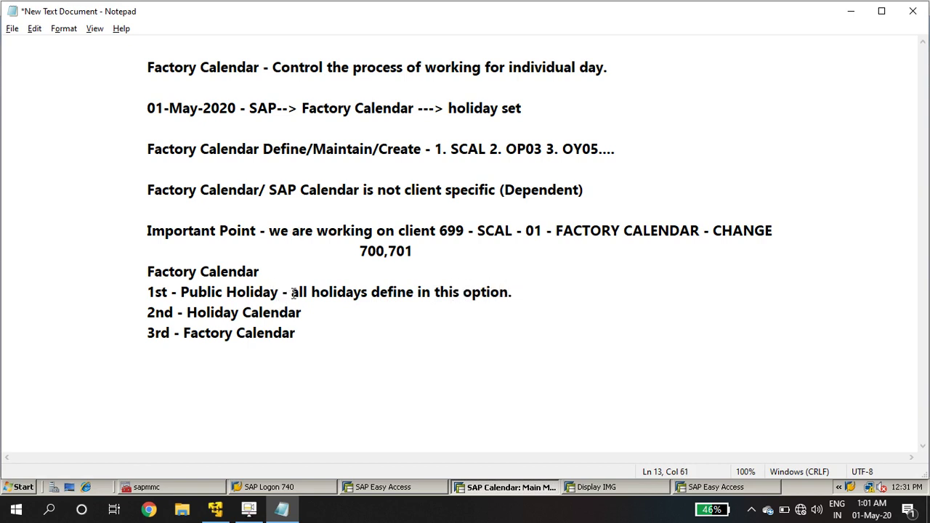
# Step: Highlight the Public Holiday explanation and add "(according to our client)" at the end of its line
pyautogui.moveTo(290, 291); pyautogui.dragTo(523, 284)
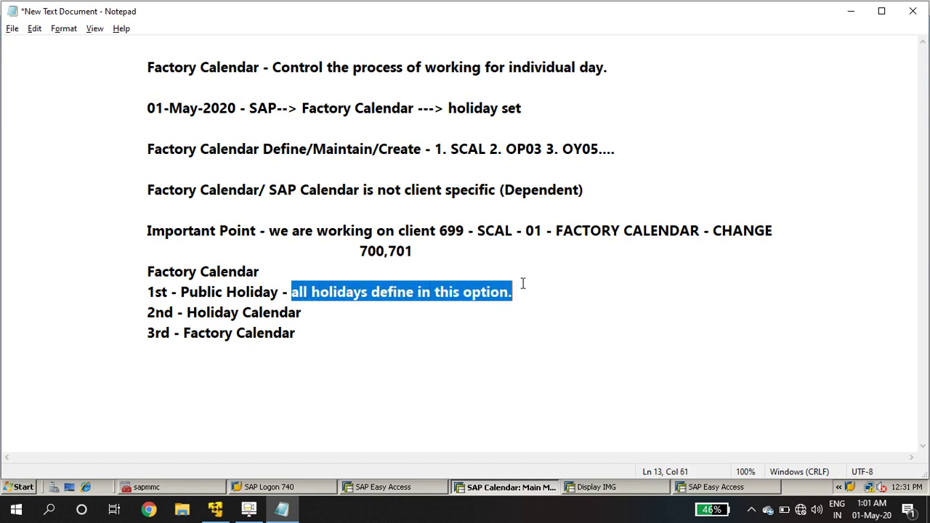
pyautogui.click(535, 297)
pyautogui.write('(')
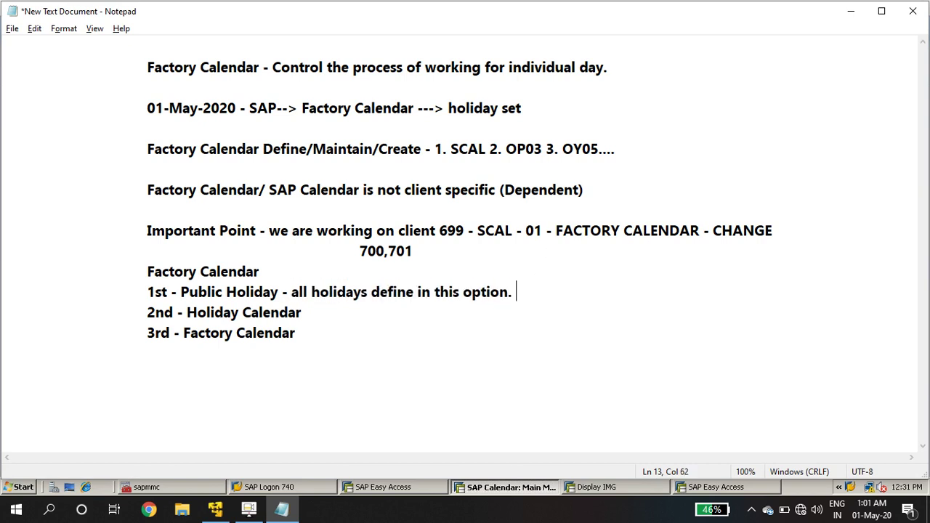
pyautogui.write('according to ')
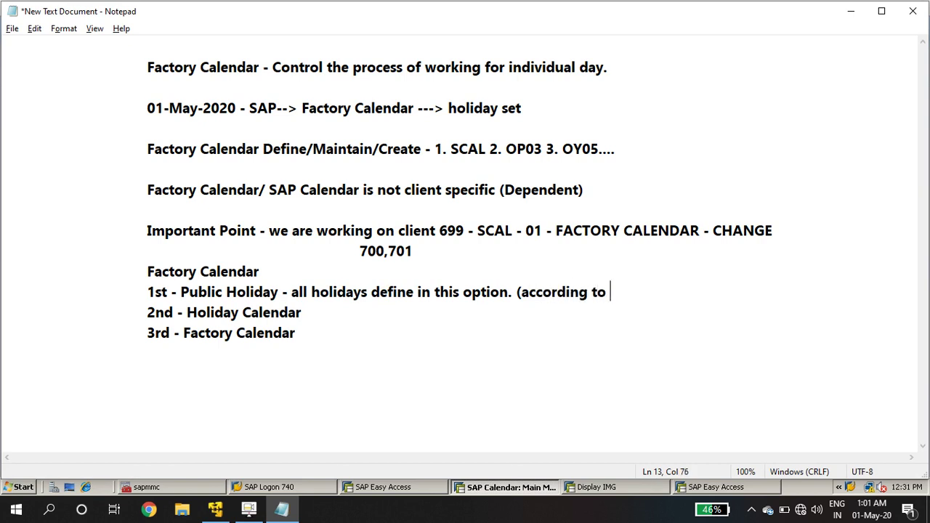
pyautogui.write('our client')
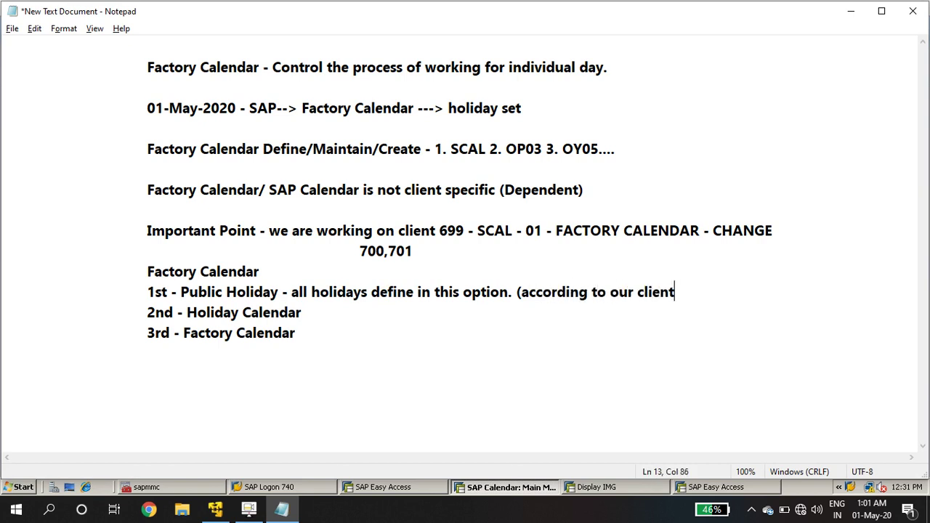
pyautogui.write(')')
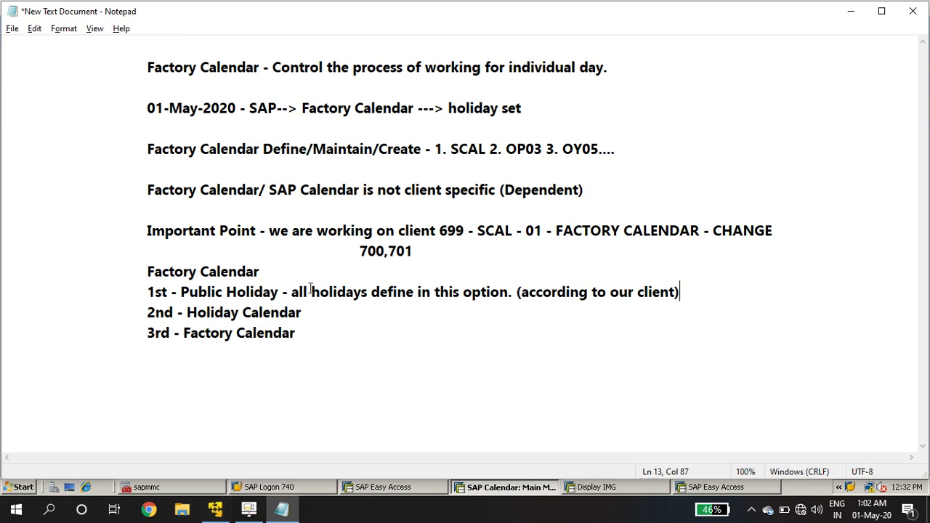
# Step: Highlight parts of the Public Holiday line and append "- all holidays assign in Holiday Calendar." to the 2nd option
pyautogui.moveTo(292, 293); pyautogui.dragTo(338, 292)
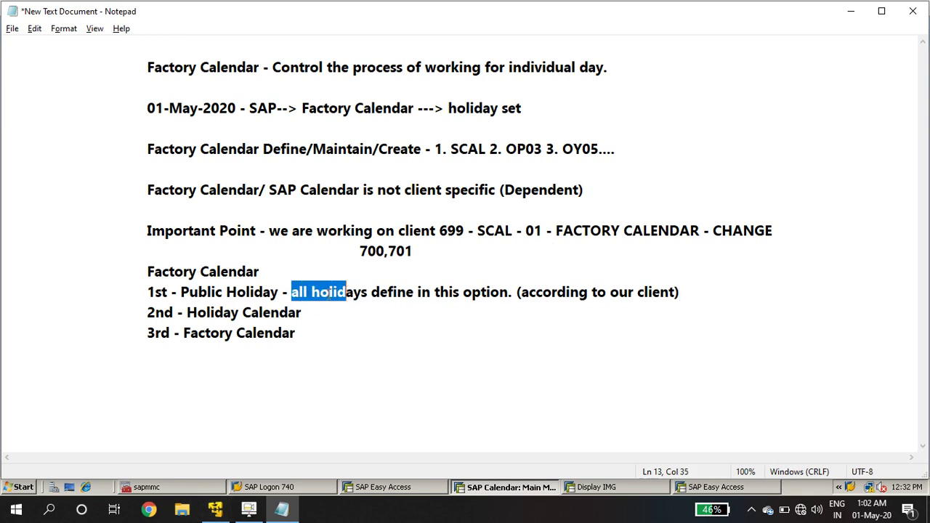
pyautogui.moveTo(220, 293); pyautogui.dragTo(247, 293)
pyautogui.click(322, 313)
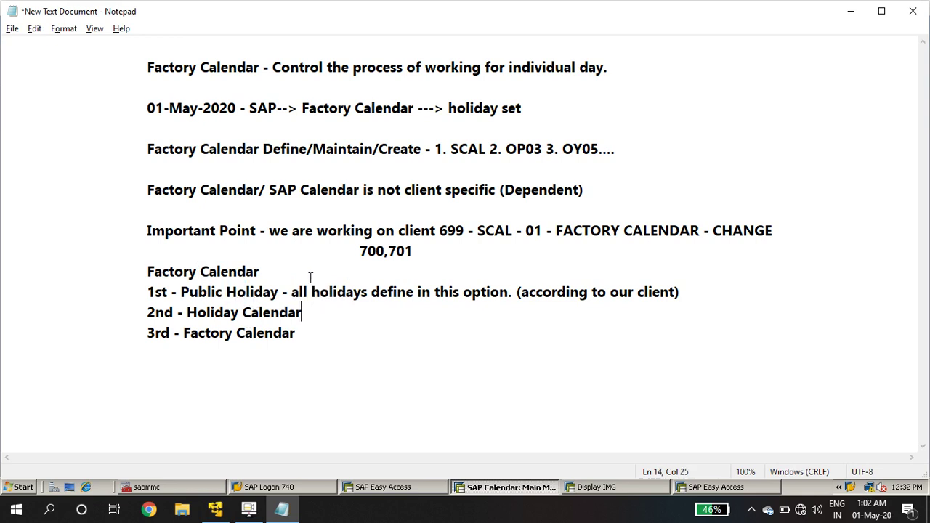
pyautogui.write('- all holidays')
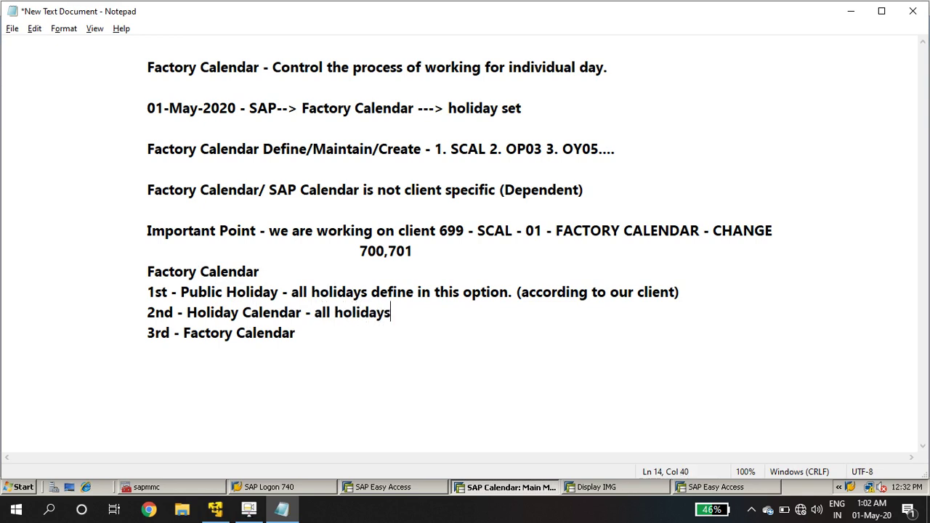
pyautogui.write(' assign ')
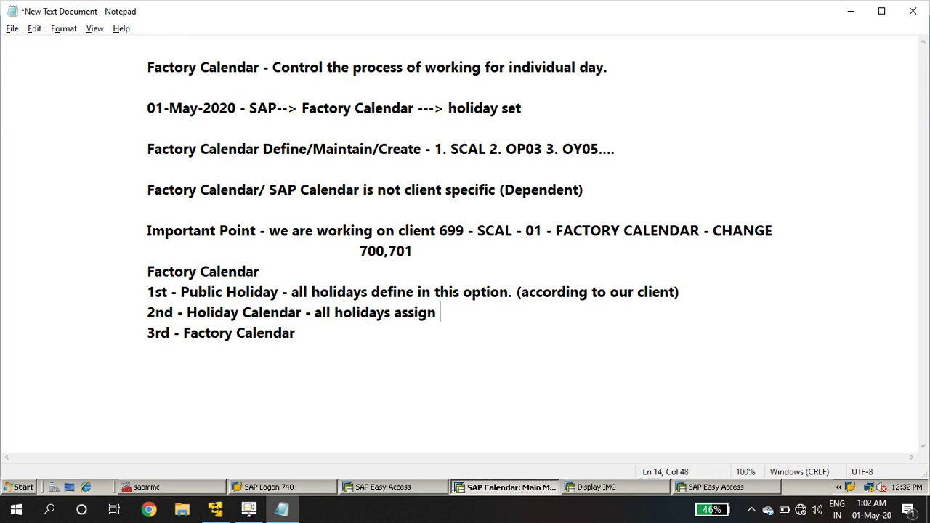
pyautogui.write('in Holiday Ca')
pyautogui.write('liday Cal')
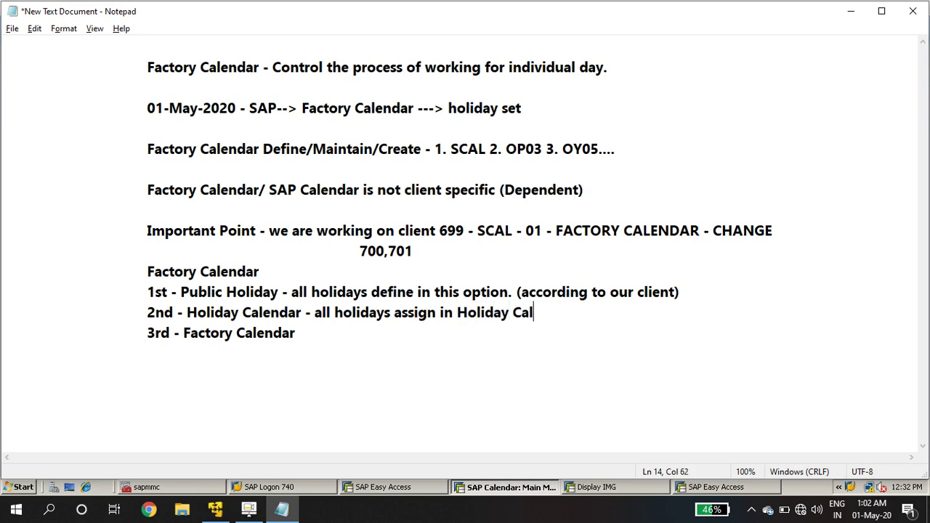
pyautogui.write('endar.')
# Step: Append the explanation "- Holiday Calendar assign to Factory Calendar" to the 3rd option
pyautogui.click(294, 334)
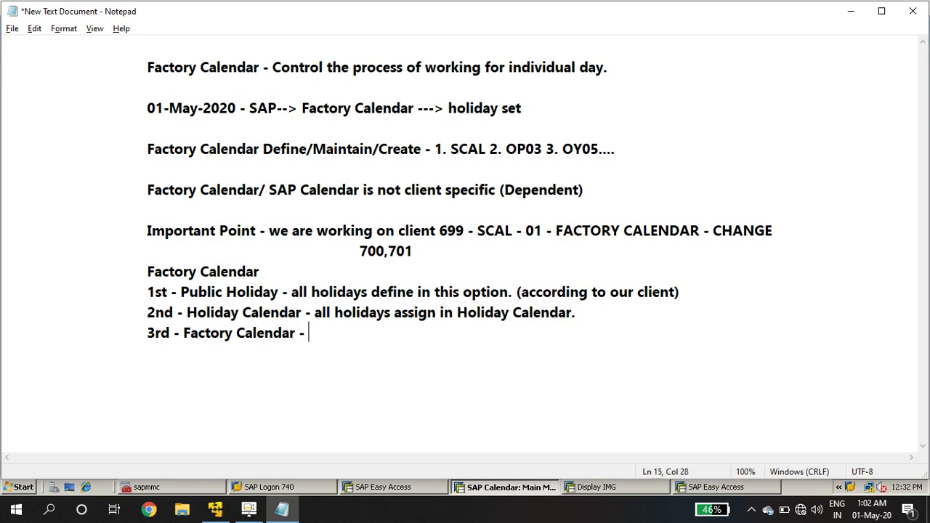
pyautogui.write('- h')
pyautogui.press('BackSpace')
pyautogui.write('Holida')
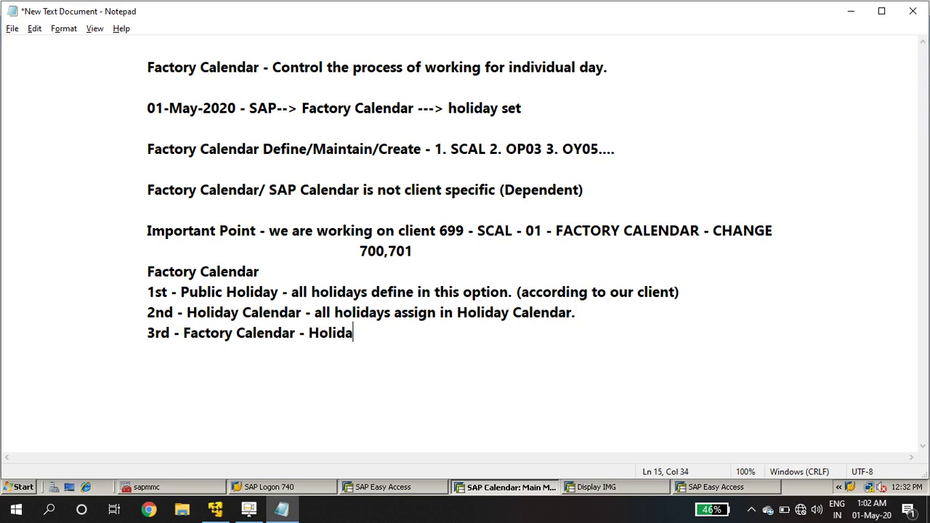
pyautogui.write('y Calendar assign ')
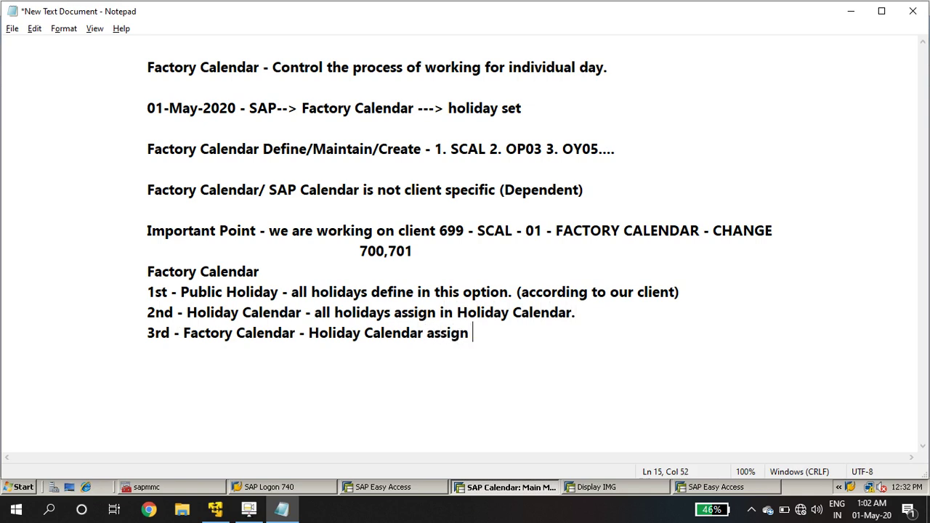
pyautogui.write('to Factory')
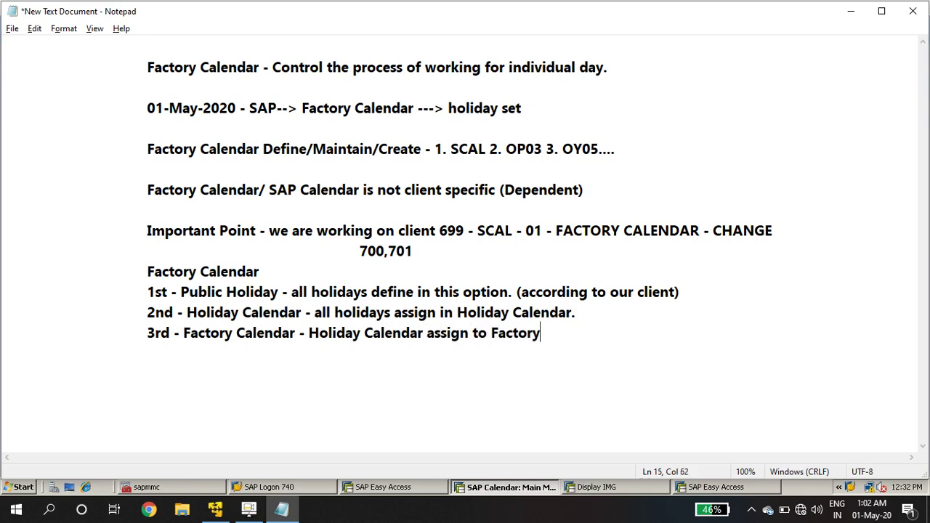
pyautogui.write(' Calendar')
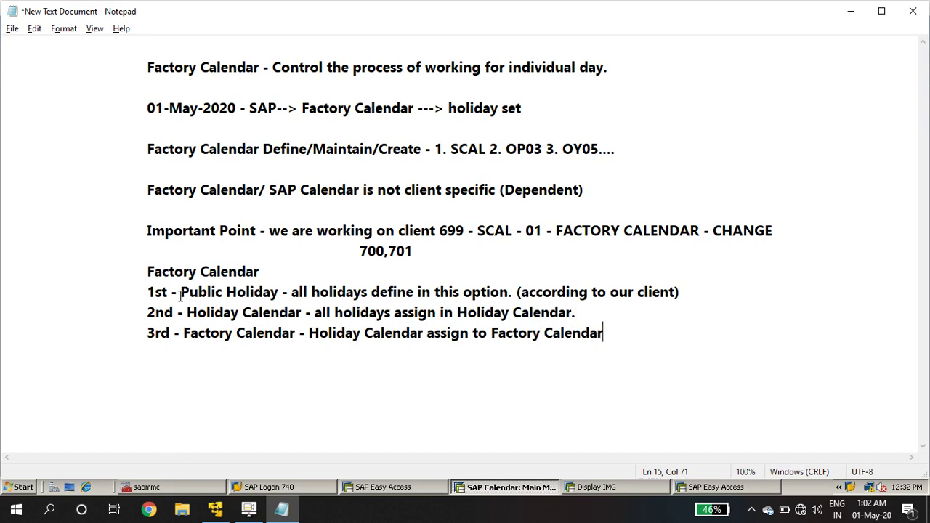
# Step: Review the three calendar options by highlighting the Public Holiday, Holiday Calendar and Factory Calendar explanations in turn
pyautogui.moveTo(180, 292); pyautogui.dragTo(358, 307)
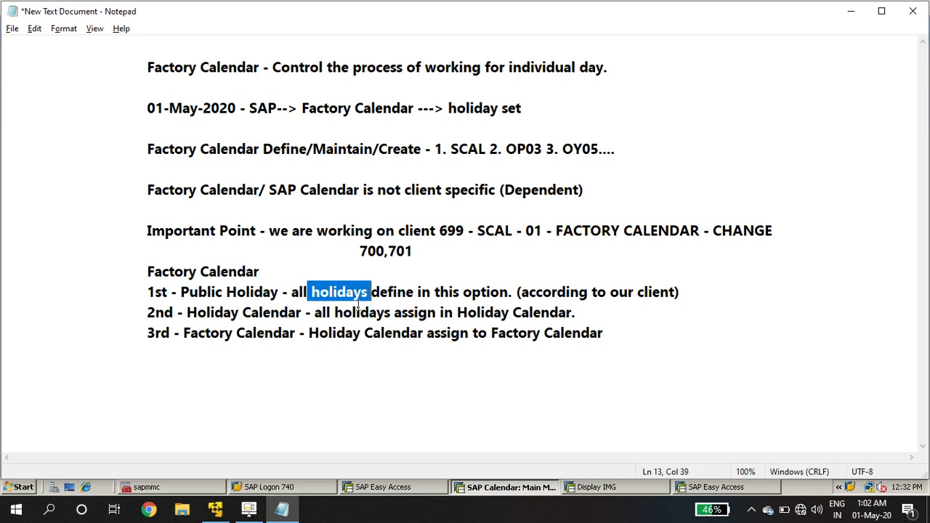
pyautogui.moveTo(206, 312); pyautogui.dragTo(308, 312)
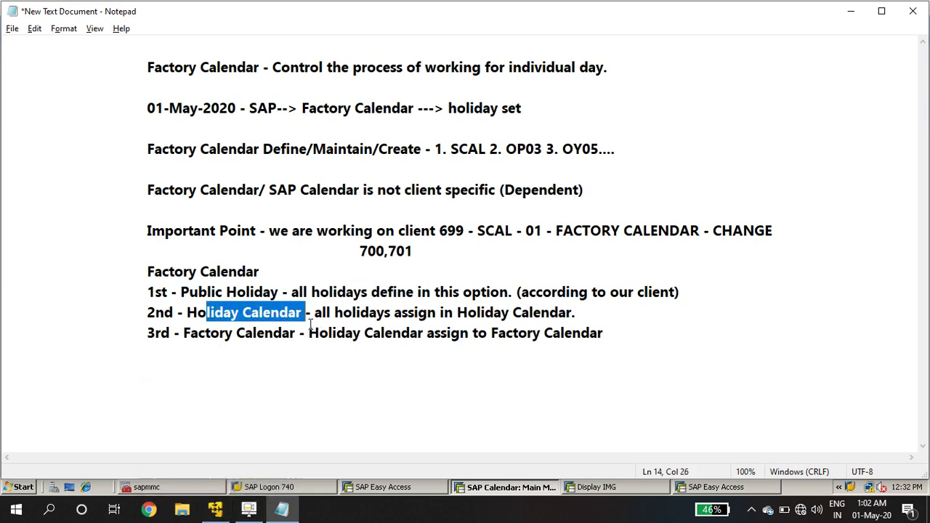
pyautogui.click(235, 313)
pyautogui.click(221, 332)
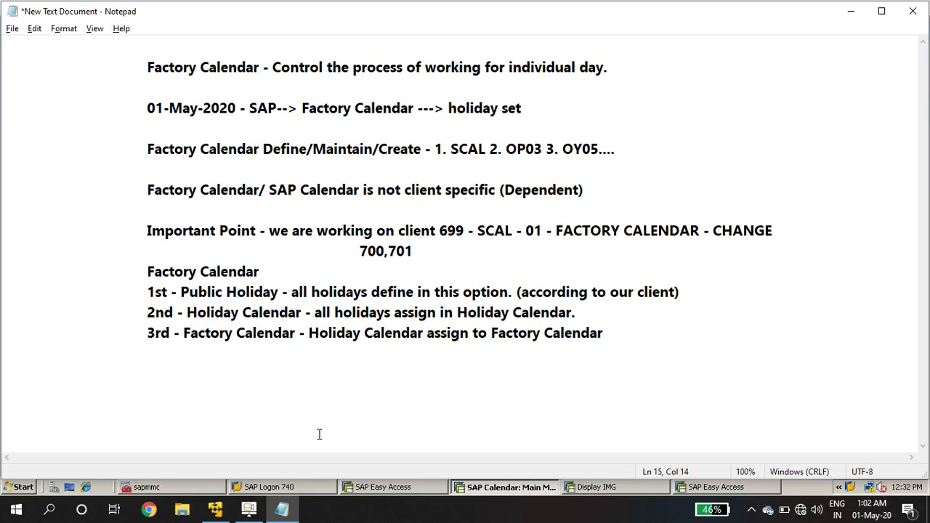
pyautogui.moveTo(183, 333); pyautogui.dragTo(592, 347)
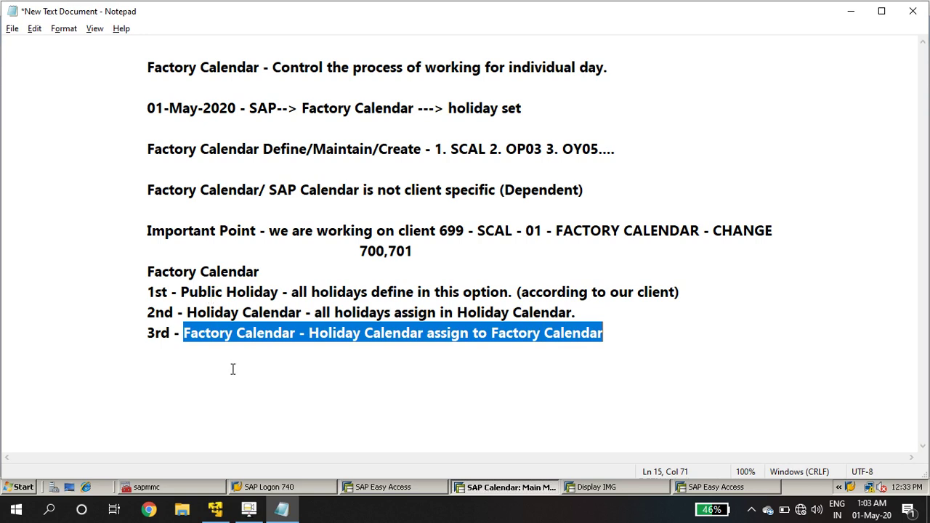
# Step: Add the line "Asian Specific Countries and European Specific Countries" below the three calendar options, separated by a blank line
pyautogui.click(621, 329)
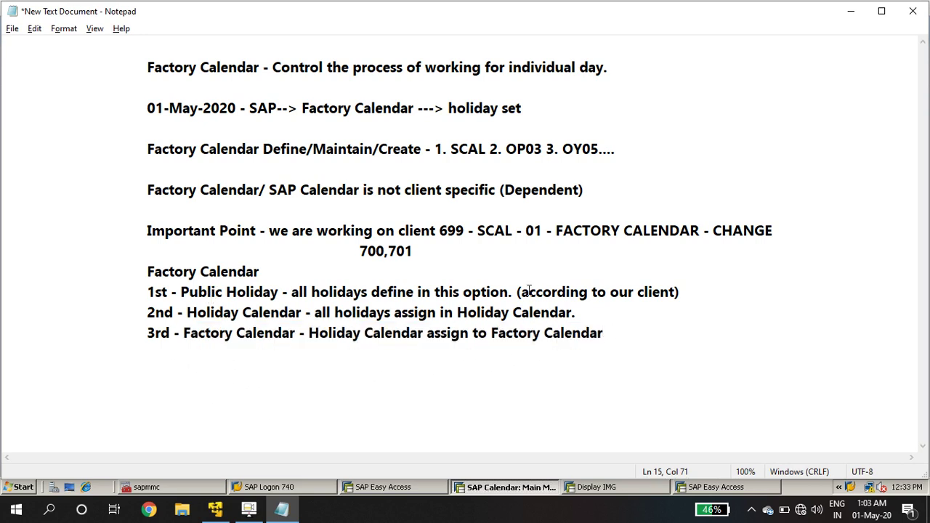
pyautogui.press('Return')
pyautogui.press('Return')
pyautogui.write('Asian Sp')
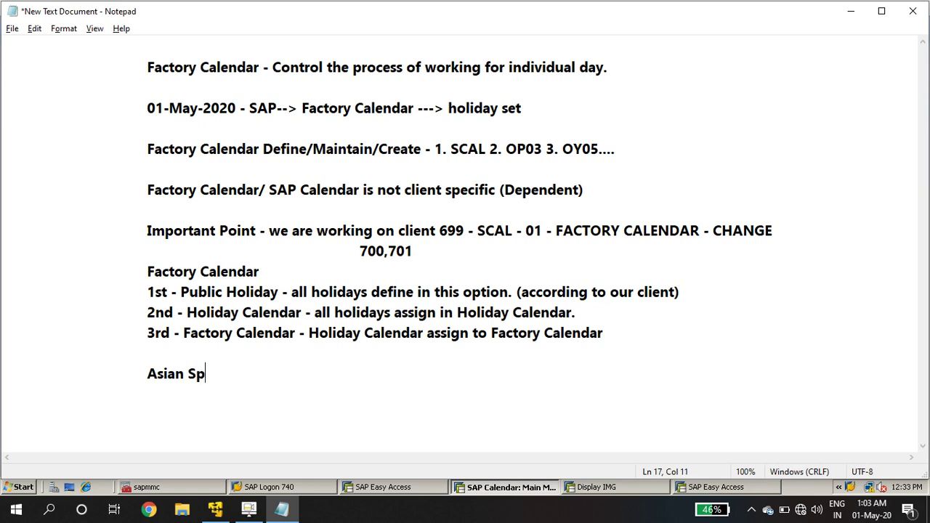
pyautogui.write('ecific C')
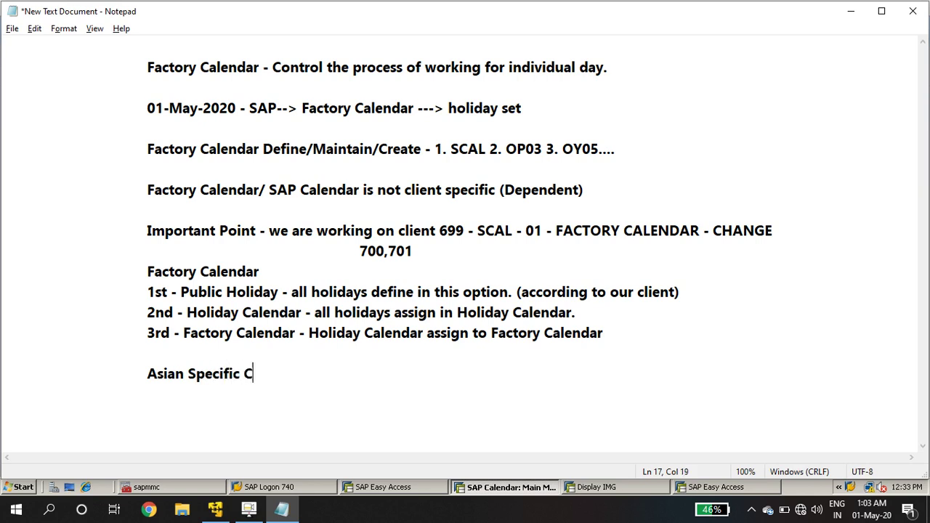
pyautogui.write('ountries a')
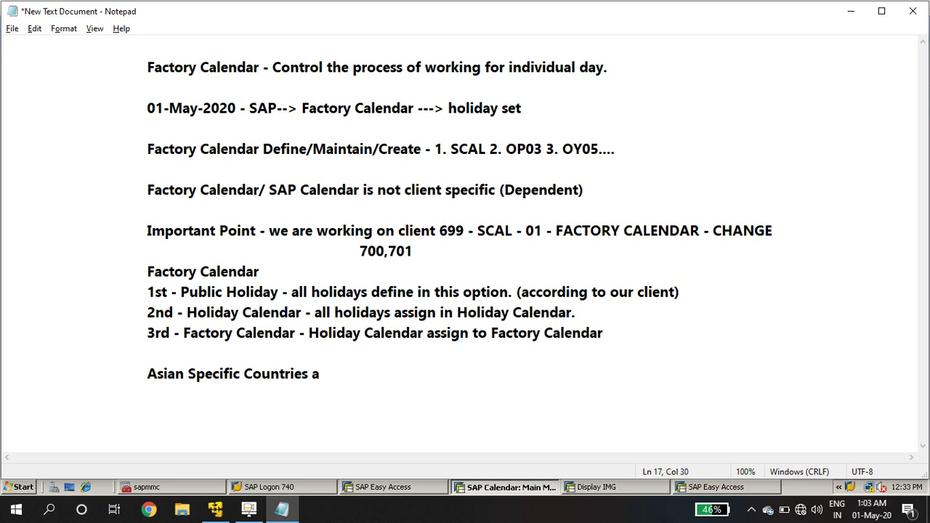
pyautogui.write('nd Europ')
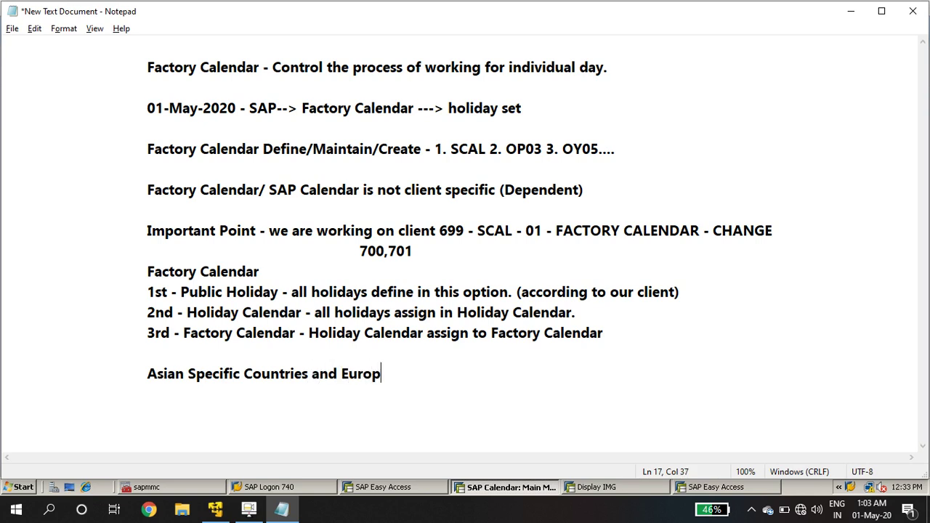
pyautogui.write('ean ')
pyautogui.write('Speci')
pyautogui.write('fic Count')
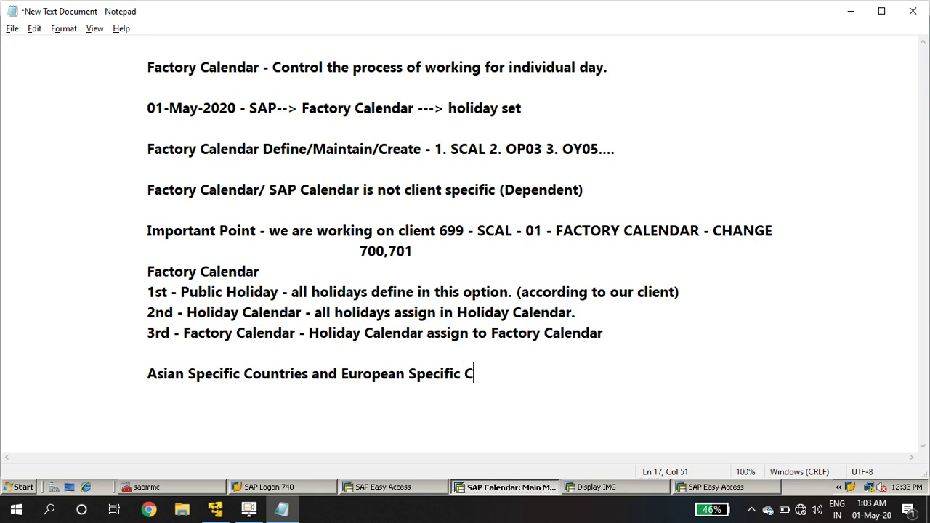
pyautogui.write('ry')
pyautogui.press('BackSpace')
pyautogui.write('ies')
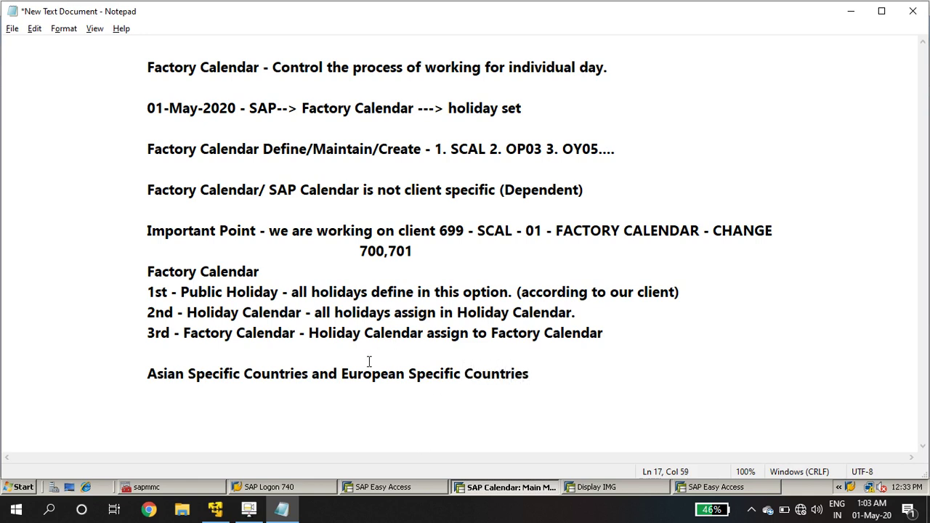
# Step: Review the country groups by highlighting the European, Public Holiday and Asian Specific Countries wording in turn
pyautogui.moveTo(148, 372); pyautogui.dragTo(531, 374)
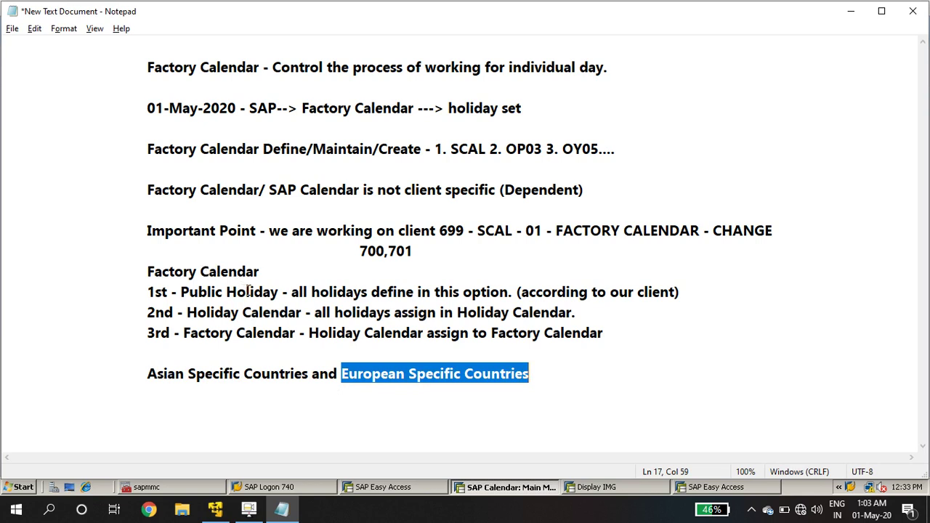
pyautogui.moveTo(216, 290); pyautogui.dragTo(271, 291)
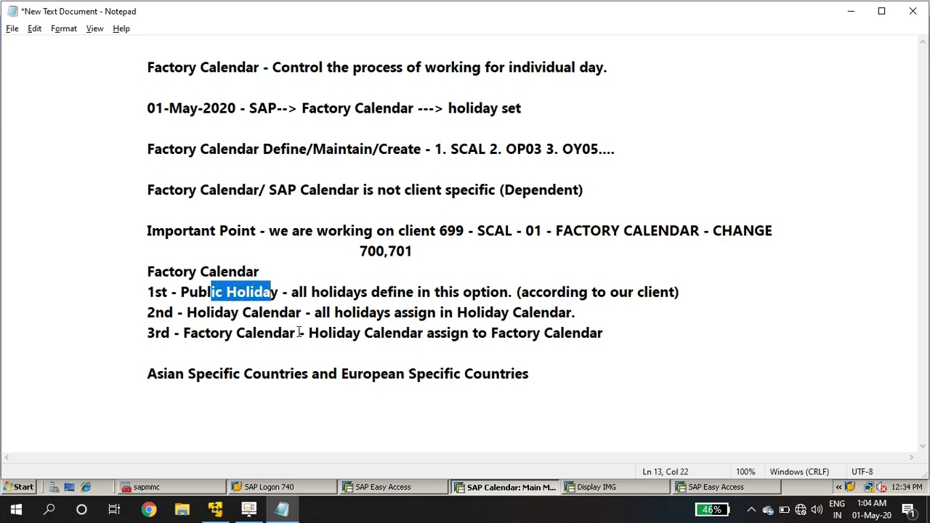
pyautogui.click(549, 373)
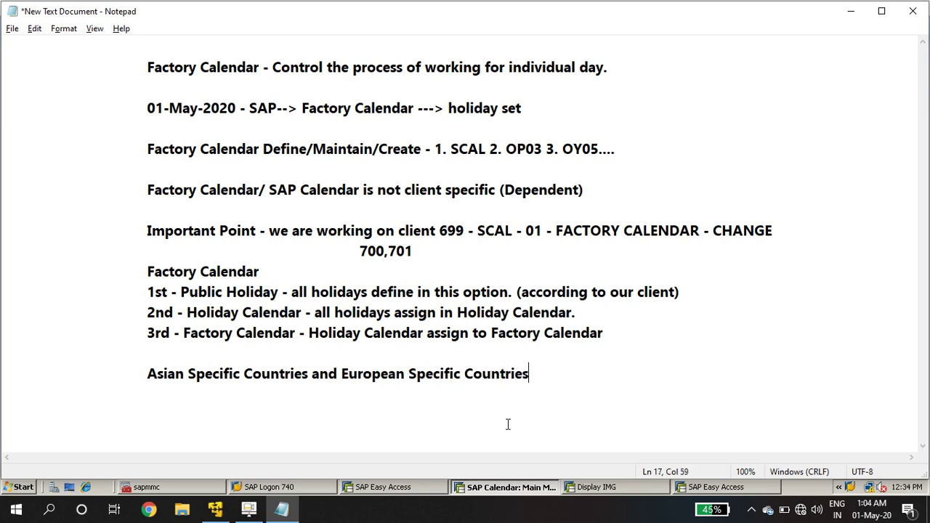
pyautogui.click(147, 375)
pyautogui.hotkey('shift', 'Right')
pyautogui.hotkey('shift', 'Right')
pyautogui.hotkey('shift', 'Right')
pyautogui.hotkey('shift', 'Right')
pyautogui.hotkey('shift', 'Right')
pyautogui.hotkey('shift', 'Right')
pyautogui.hotkey('shift', 'Right')
pyautogui.hotkey('shift', 'Right')
pyautogui.hotkey('shift', 'Right')
pyautogui.hotkey('shift', 'Right')
pyautogui.hotkey('shift', 'Right')
pyautogui.hotkey('shift', 'Right')
pyautogui.hotkey('shift', 'Right')
pyautogui.hotkey('shift', 'Right')
pyautogui.hotkey('shift', 'Right')
pyautogui.hotkey('shift', 'Right')
pyautogui.hotkey('shift', 'Right')
pyautogui.hotkey('shift', 'Right')
pyautogui.hotkey('shift', 'Right')
pyautogui.hotkey('shift', 'Right')
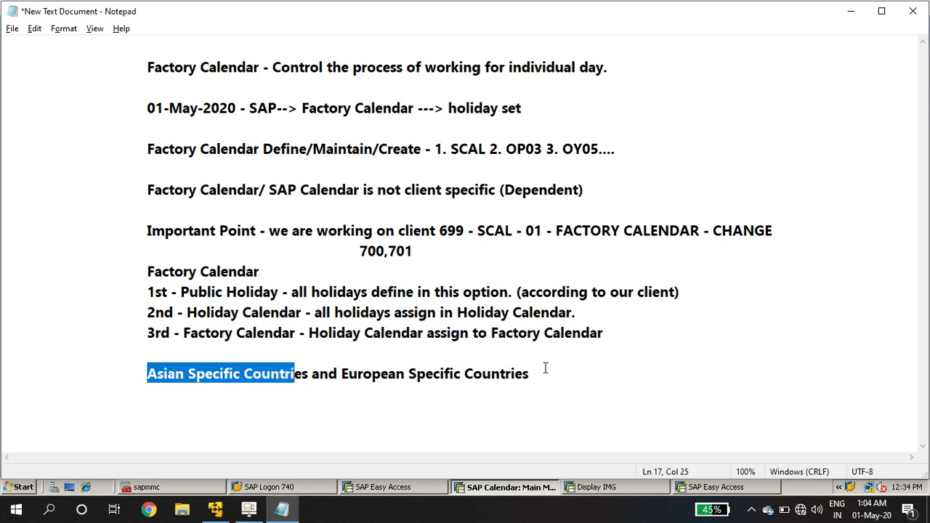
# Step: Split the countries line in two, removing "and" and indenting "European Specific Countries" to align beneath "Asian Specific Countries"
pyautogui.click(309, 374)
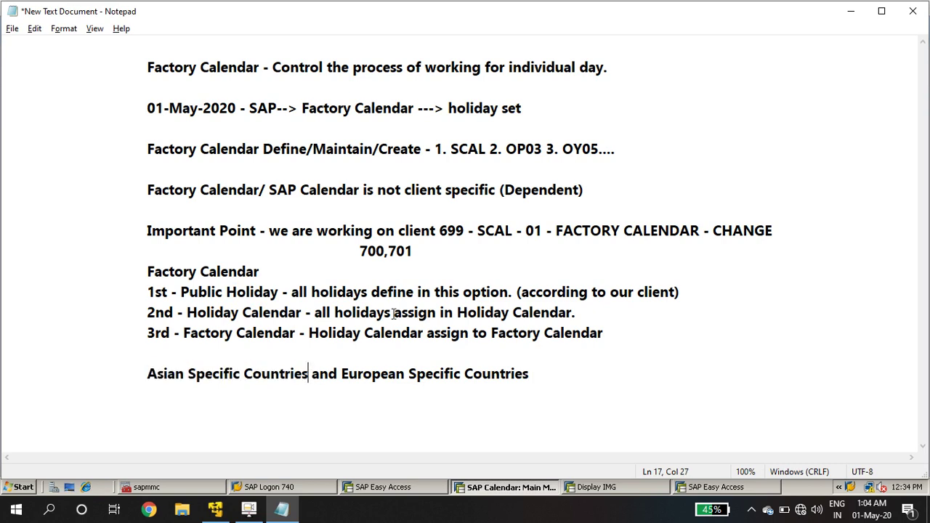
pyautogui.press('Return')
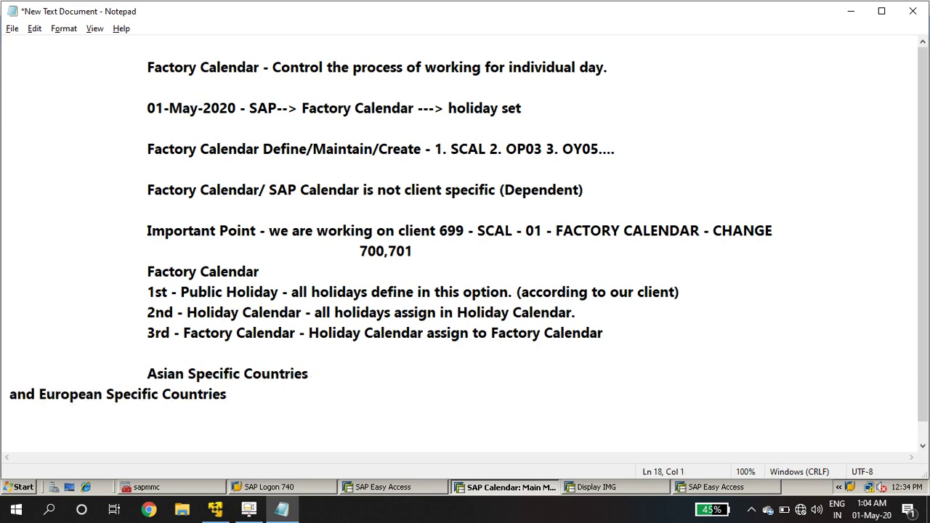
pyautogui.click(34, 393)
pyautogui.press('BackSpace')
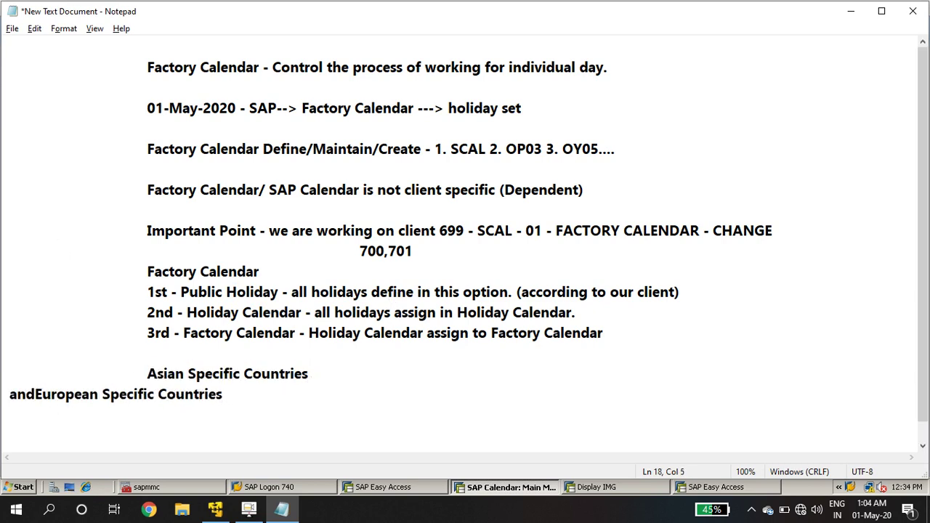
pyautogui.press('BackSpace')
pyautogui.press('BackSpace')
pyautogui.press('BackSpace')
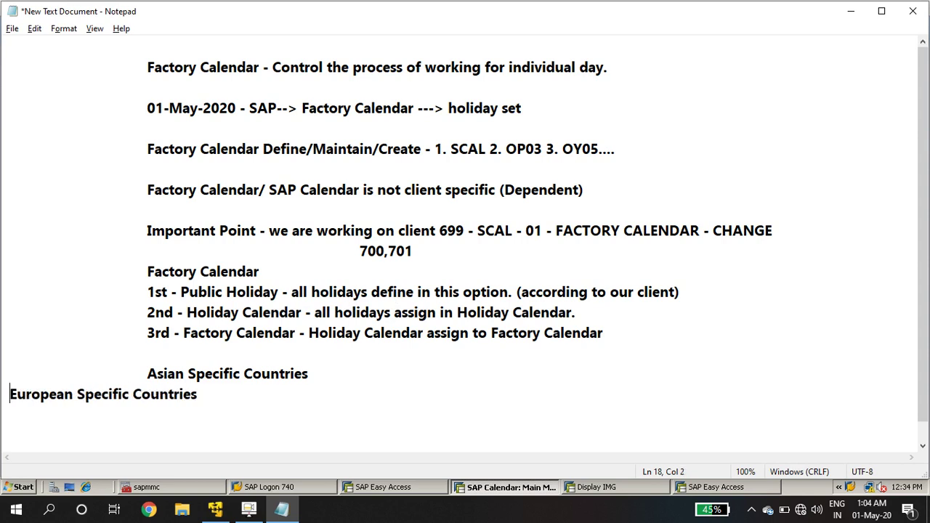
pyautogui.press('Tab')
pyautogui.press('Tab')
pyautogui.press('Tab')
# Step: Append "- INDIA, JAPAN" to the Asian Specific Countries line and highlight the country names
pyautogui.click(311, 374)
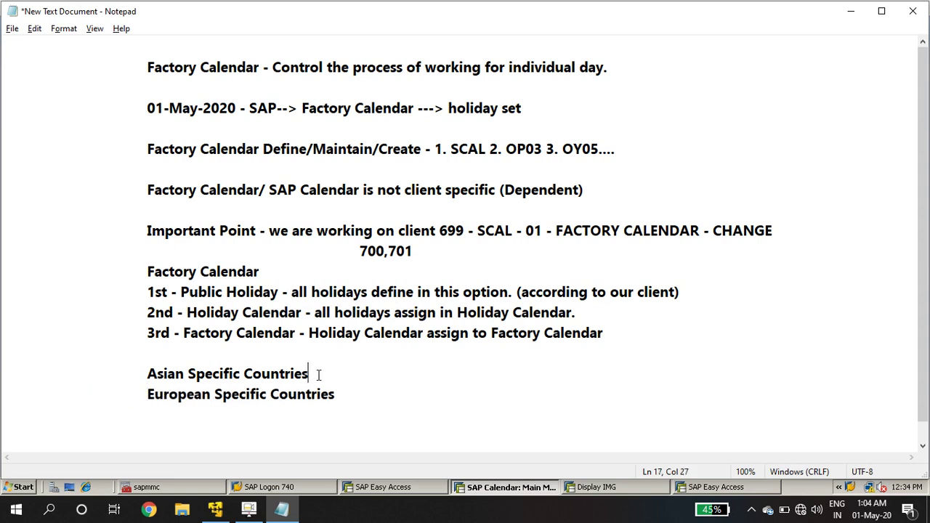
pyautogui.write('INDIA, ')
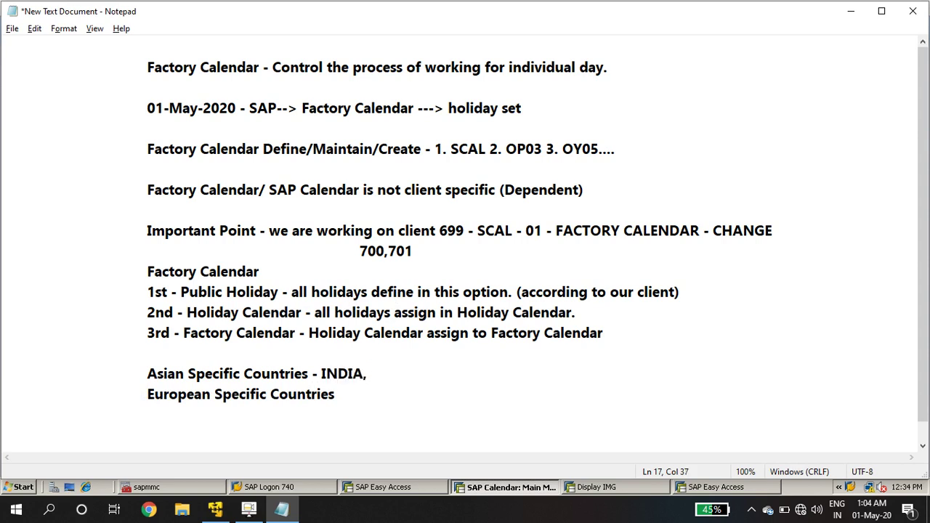
pyautogui.write('JAPAN')
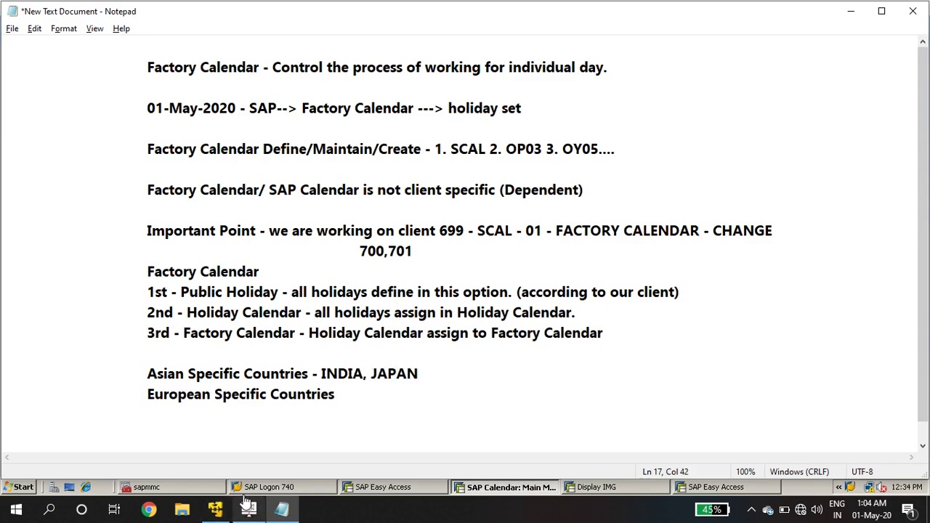
pyautogui.moveTo(249, 508)
pyautogui.moveTo(240, 493)
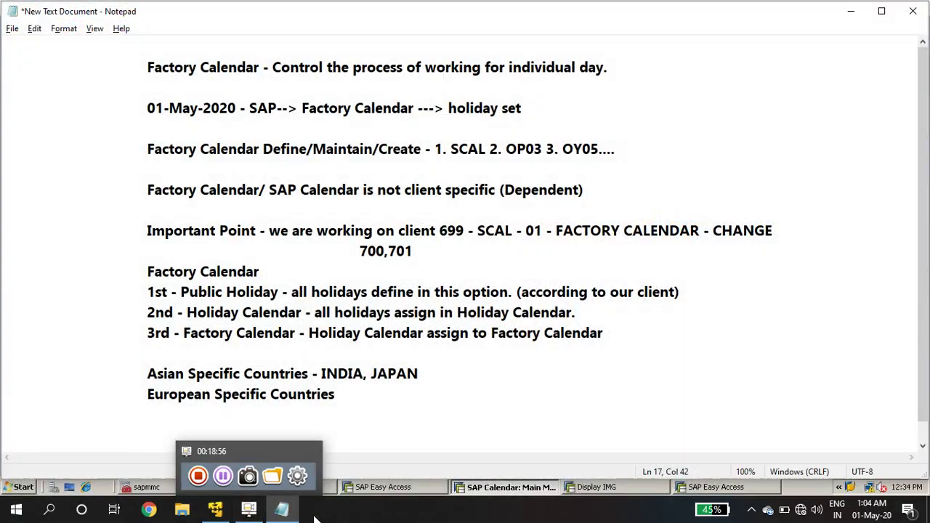
pyautogui.moveTo(321, 374); pyautogui.dragTo(420, 374)
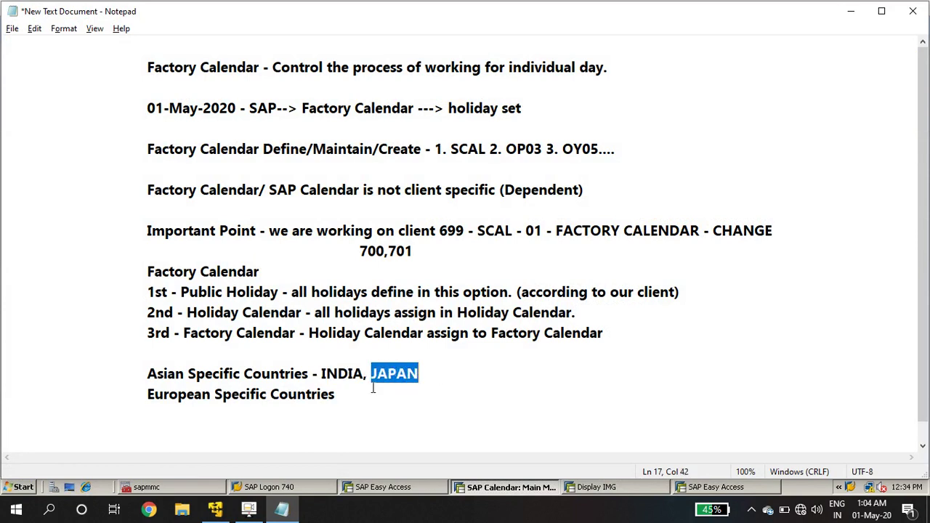
# Step: Append "- Germany (WS)" to the European Specific Countries line
pyautogui.click(350, 400)
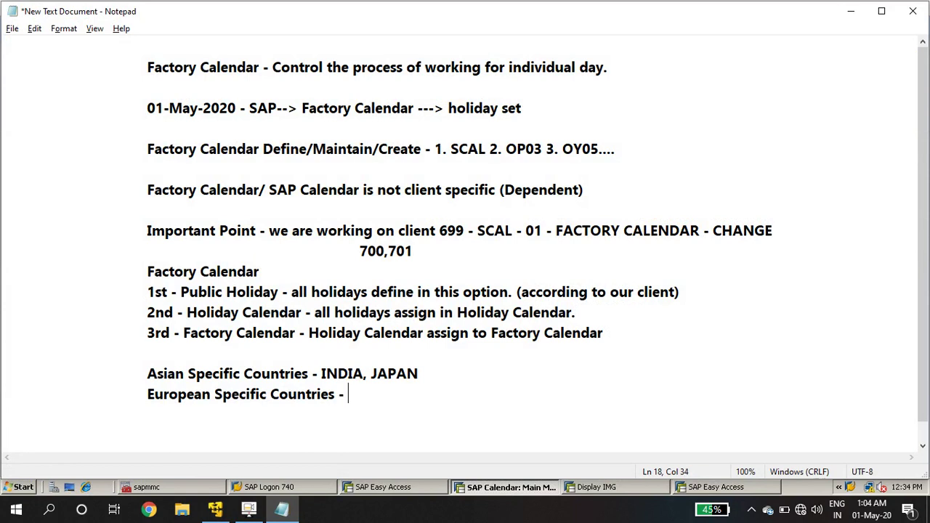
pyautogui.write('- Germany')
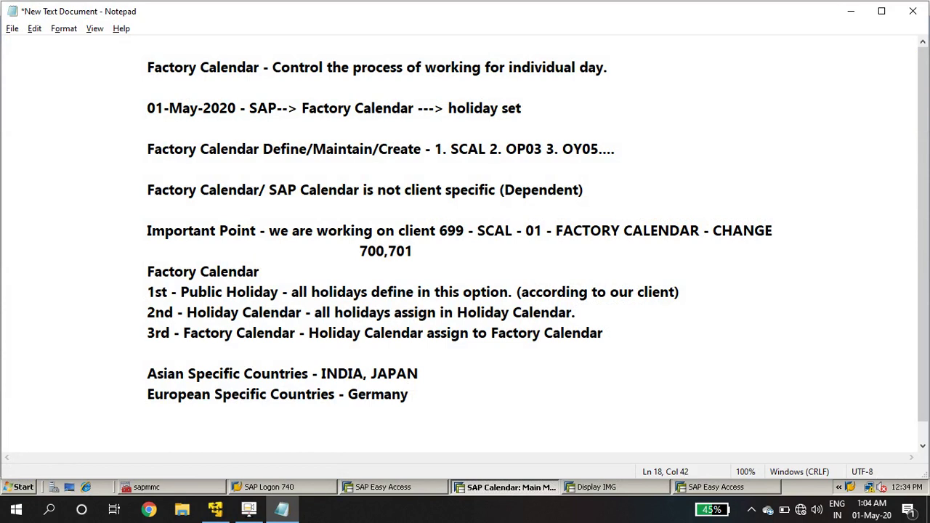
pyautogui.write(' (WS)')
# Step: Review how holidays relate to country groups by highlighting the Asian and European lines, the Public Holiday option and the SCAL transaction
pyautogui.click(153, 394)
pyautogui.moveTo(154, 396); pyautogui.dragTo(412, 398)
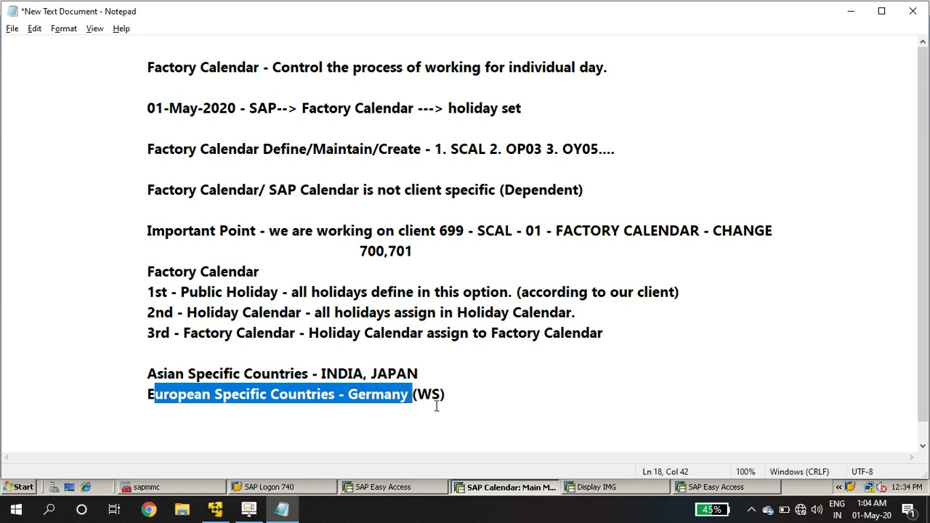
pyautogui.moveTo(227, 291); pyautogui.dragTo(286, 292)
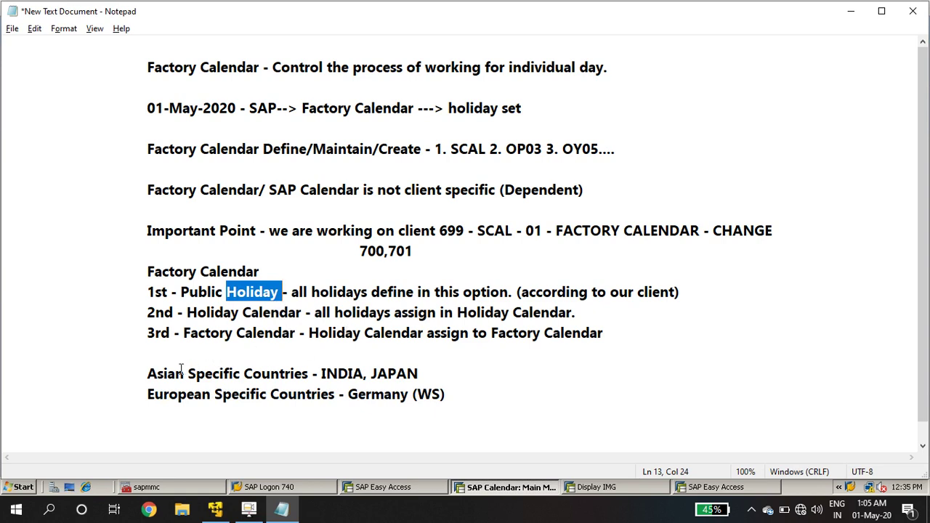
pyautogui.click(151, 376)
pyautogui.moveTo(151, 376); pyautogui.dragTo(270, 374)
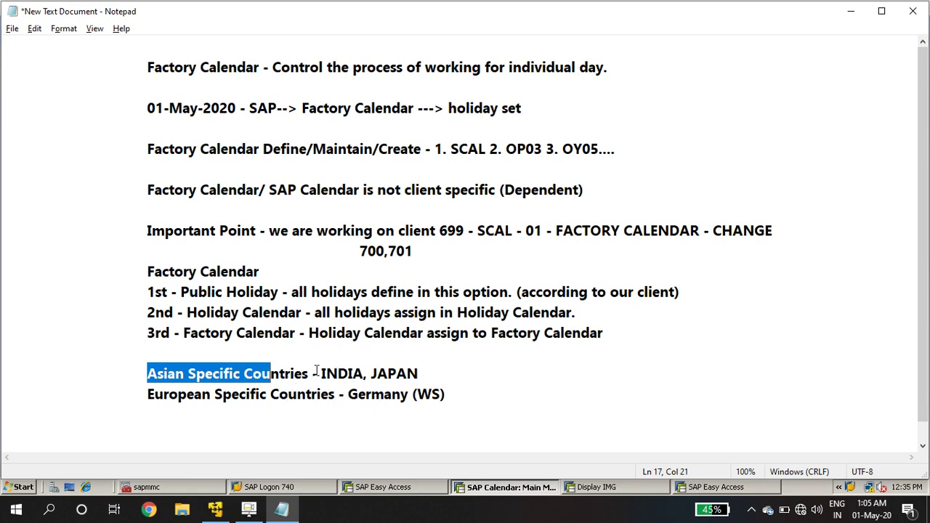
pyautogui.moveTo(322, 373); pyautogui.dragTo(452, 393)
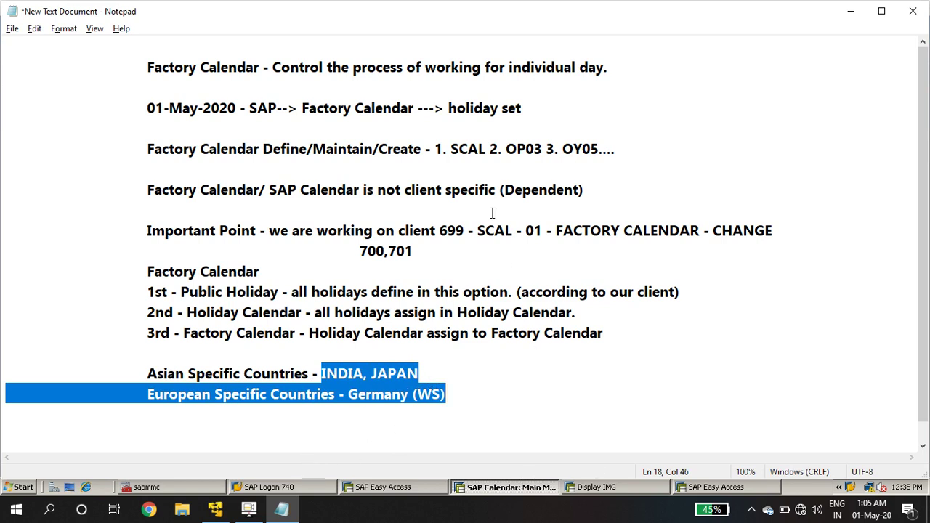
pyautogui.moveTo(447, 149); pyautogui.dragTo(478, 149)
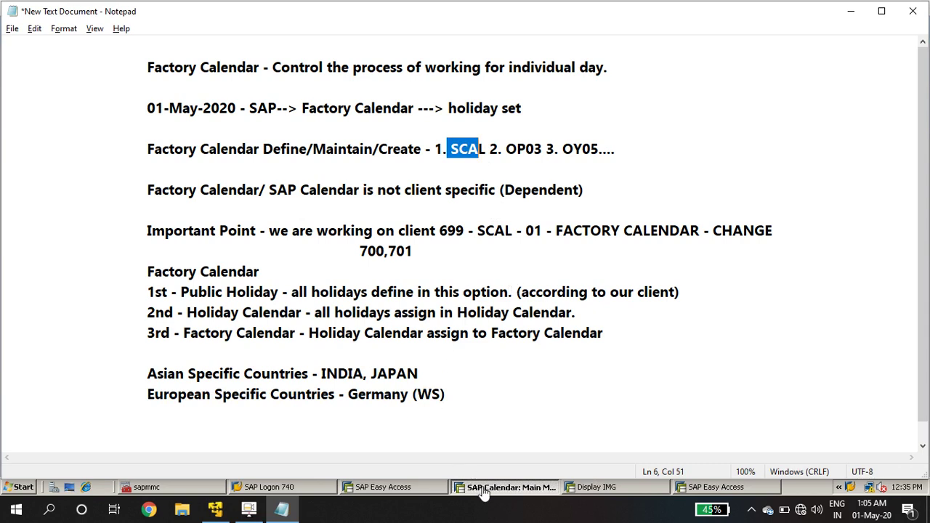
pyautogui.moveTo(225, 291); pyautogui.dragTo(300, 292)
pyautogui.moveTo(430, 374); pyautogui.dragTo(316, 372)
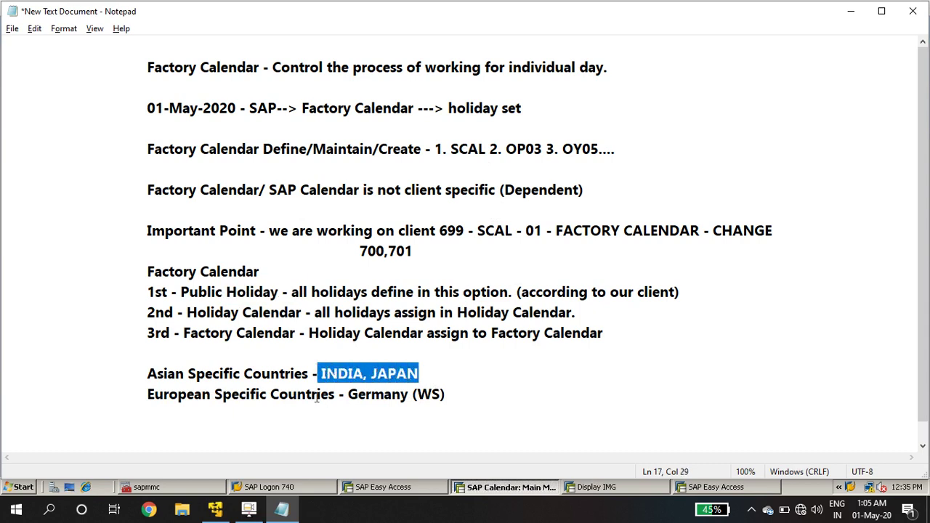
pyautogui.moveTo(163, 373); pyautogui.dragTo(253, 378)
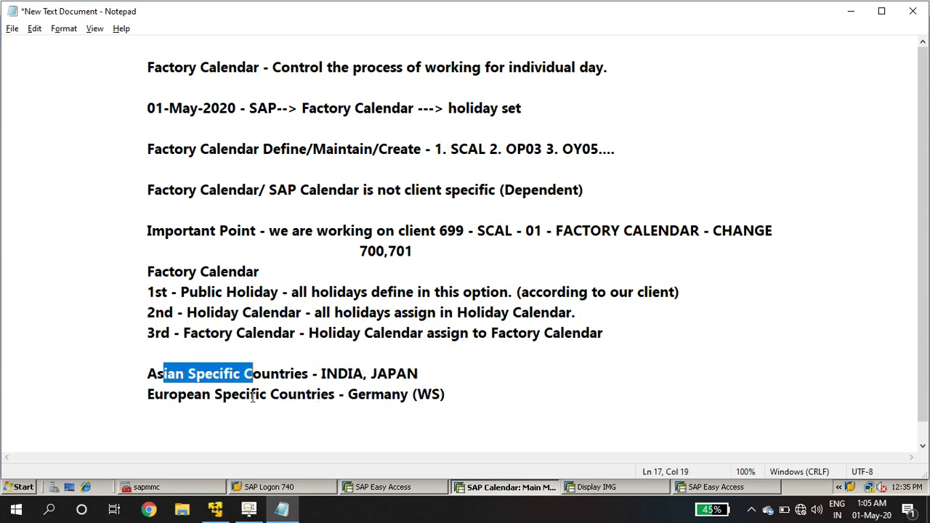
# Step: Add the indented example line "INDIA - ABC Company - Factory Calendar" below the country groups, leaving a blank line between, and start another line
pyautogui.click(456, 407)
pyautogui.press('Return')
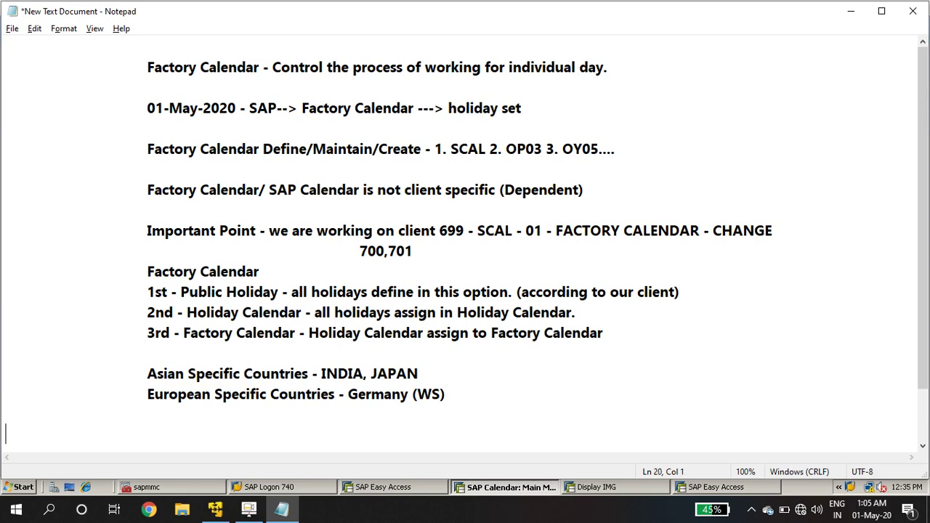
pyautogui.press('Tab')
pyautogui.write('i')
pyautogui.press('BackSpace')
pyautogui.write('INDIA')
pyautogui.press('BackSpace')
pyautogui.press('BackSpace')
pyautogui.press('BackSpace')
pyautogui.write('DIA')
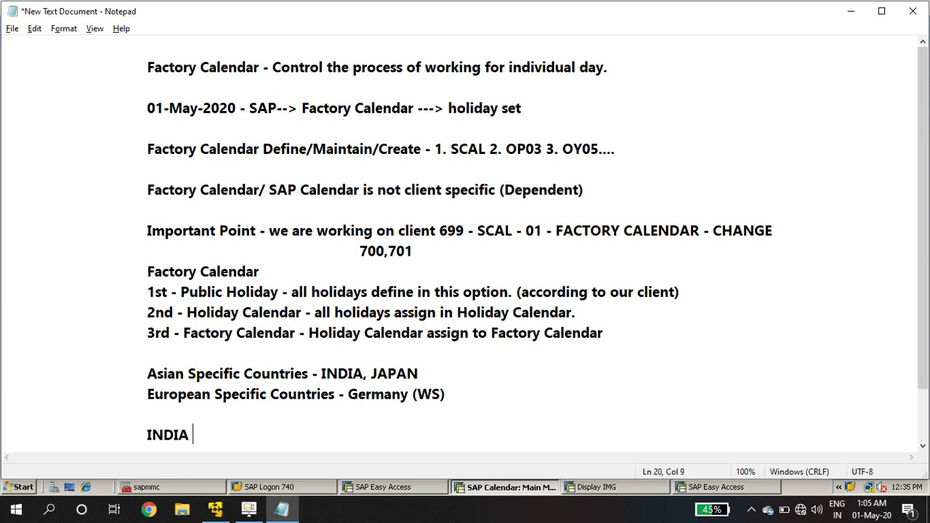
pyautogui.write(' - A')
pyautogui.write('BC CO')
pyautogui.press('BackSpace')
pyautogui.write('oo')
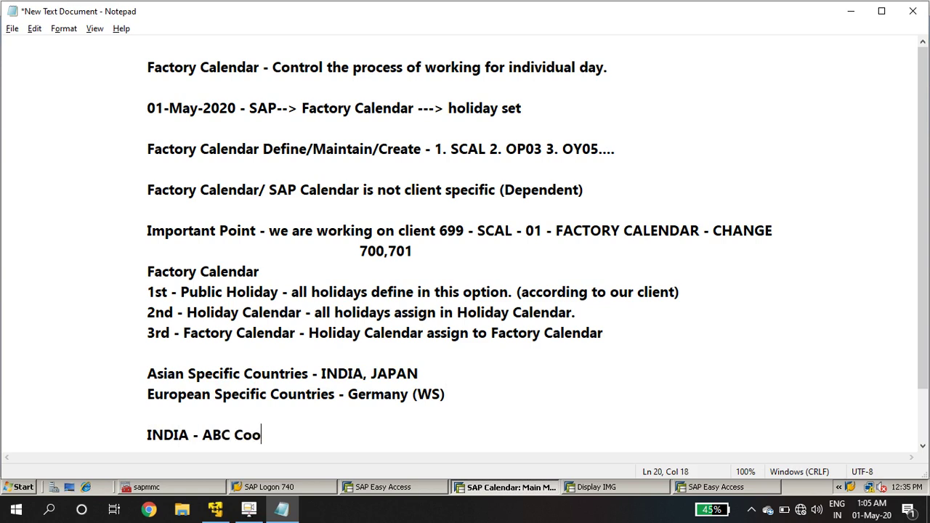
pyautogui.press('BackSpace')
pyautogui.write('mpany ')
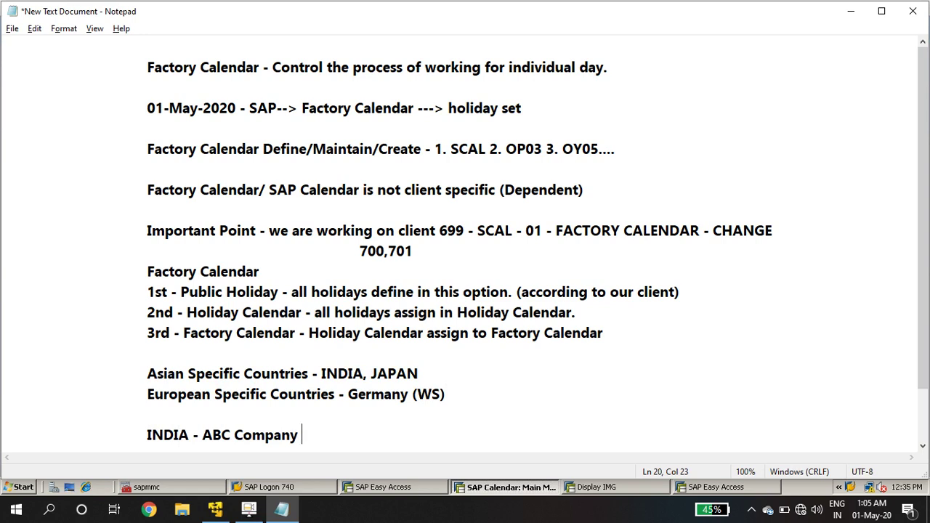
pyautogui.write('- Factory C')
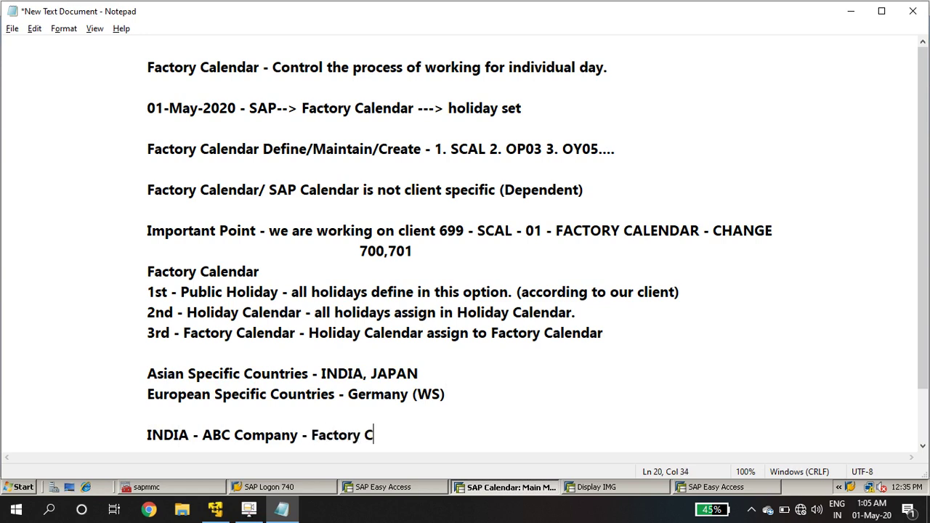
pyautogui.write('alendar')
pyautogui.press('Return')
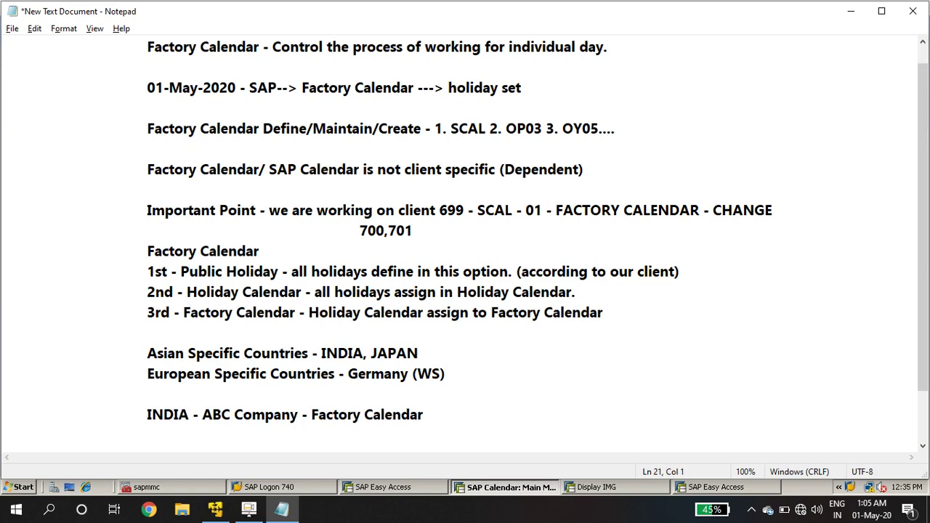
# Step: Add the line "Client Requirement" below the ABC Company example, leaving a blank line between them
pyautogui.press('Return')
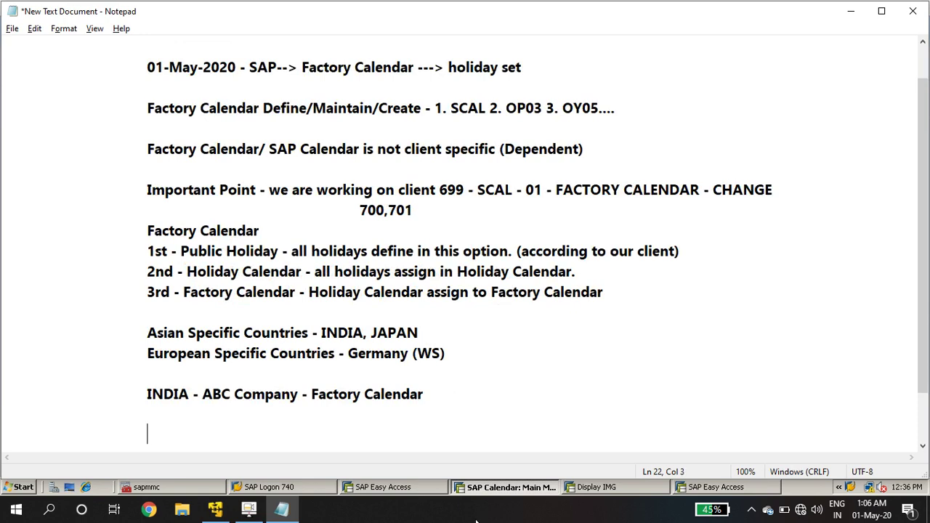
pyautogui.write('A')
pyautogui.press('BackSpace')
pyautogui.write('Client Requiremtn')
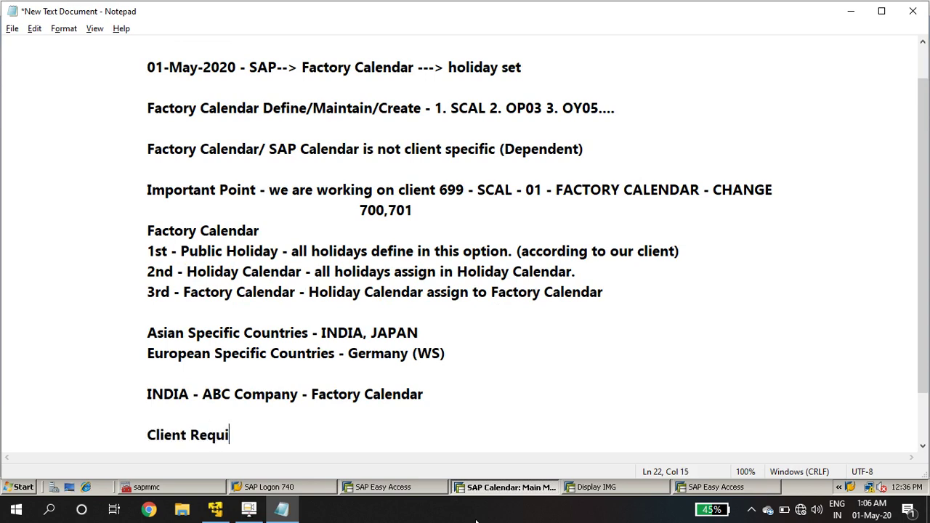
pyautogui.press('BackSpace')
pyautogui.press('BackSpace')
pyautogui.write('ent')
# Step: Highlight the client wording, client number 699, ABC Company and the Client Requirement line to relate them
pyautogui.moveTo(145, 436); pyautogui.dragTo(186, 442)
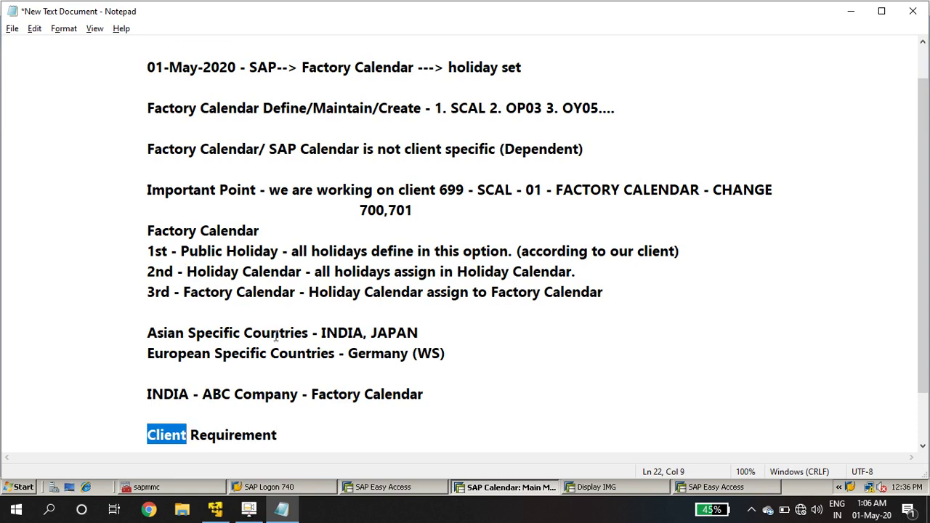
pyautogui.moveTo(439, 190); pyautogui.dragTo(464, 191)
pyautogui.moveTo(147, 435); pyautogui.dragTo(187, 435)
pyautogui.click(282, 434)
pyautogui.moveTo(203, 394); pyautogui.dragTo(266, 394)
pyautogui.moveTo(147, 434); pyautogui.dragTo(276, 434)
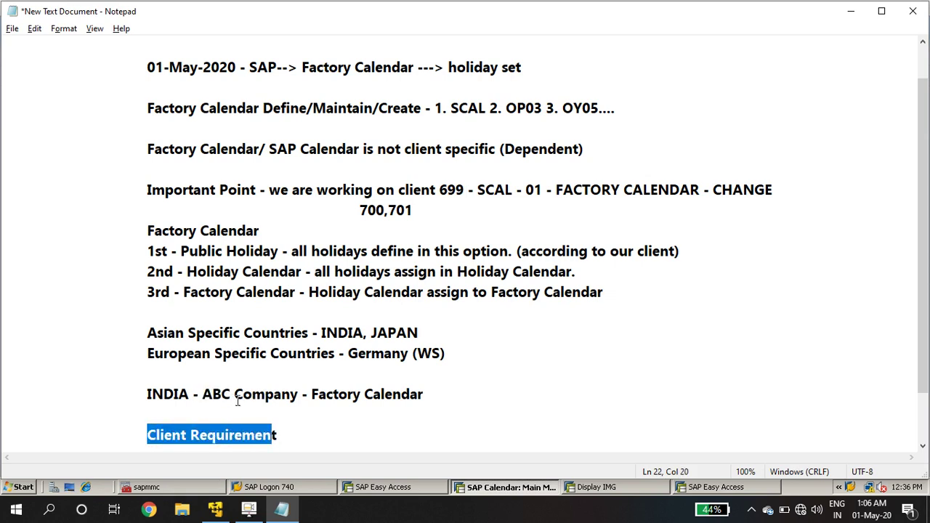
# Step: Append "- Public Holiday -" to the Client Requirement line
pyautogui.click(287, 433)
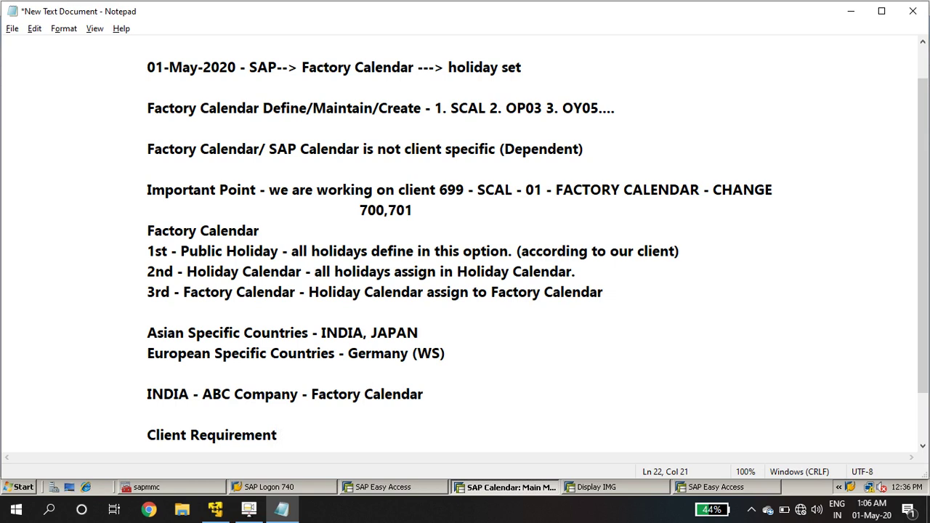
pyautogui.write('- Public Hodi')
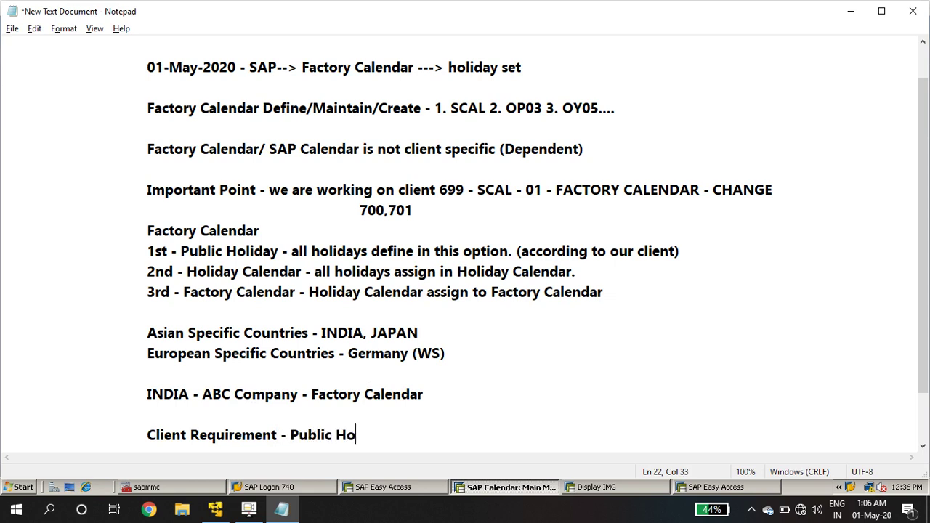
pyautogui.press('BackSpace')
pyautogui.press('BackSpace')
pyautogui.write('liday -')
pyautogui.scroll(-1, 376, 373)
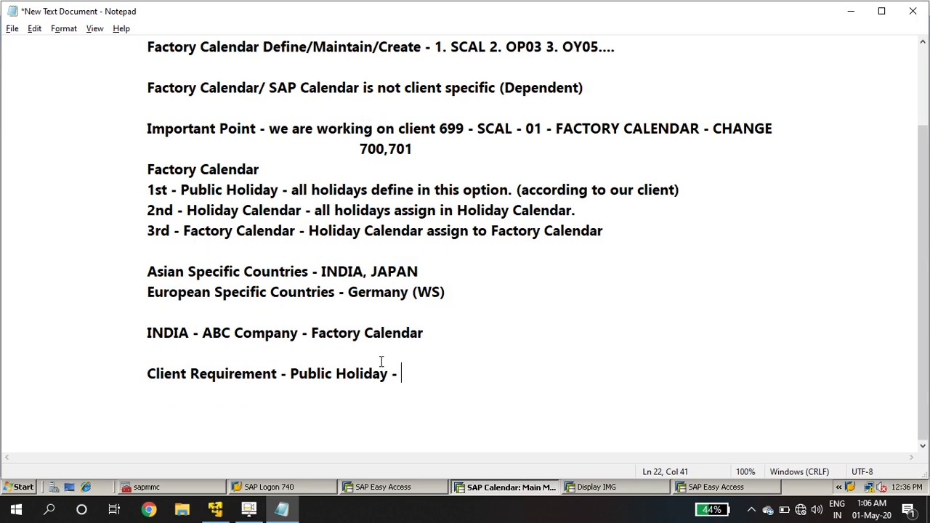
# Step: Add "1. 15 Aug Independence day" as the first public holiday on the Client Requirement line
pyautogui.click(289, 373)
pyautogui.click(409, 375)
pyautogui.write('1. Independ')
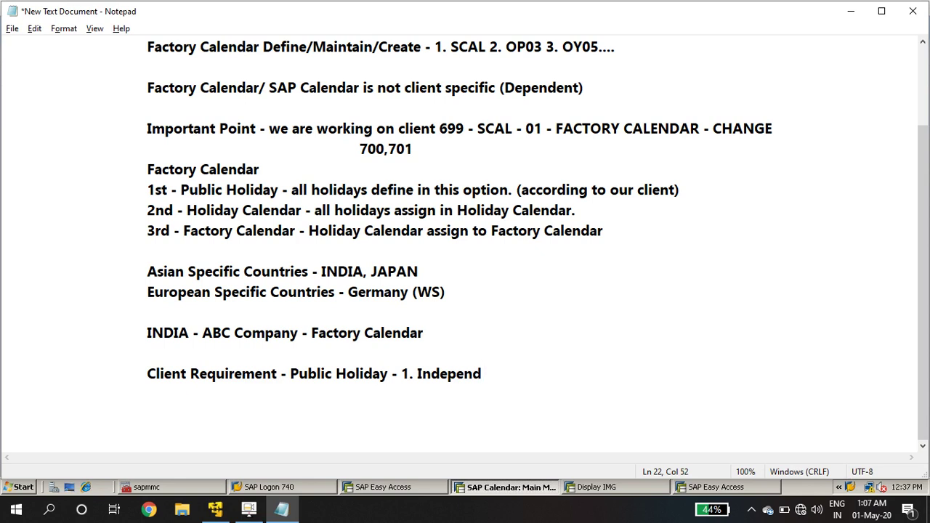
pyautogui.write('ence day')
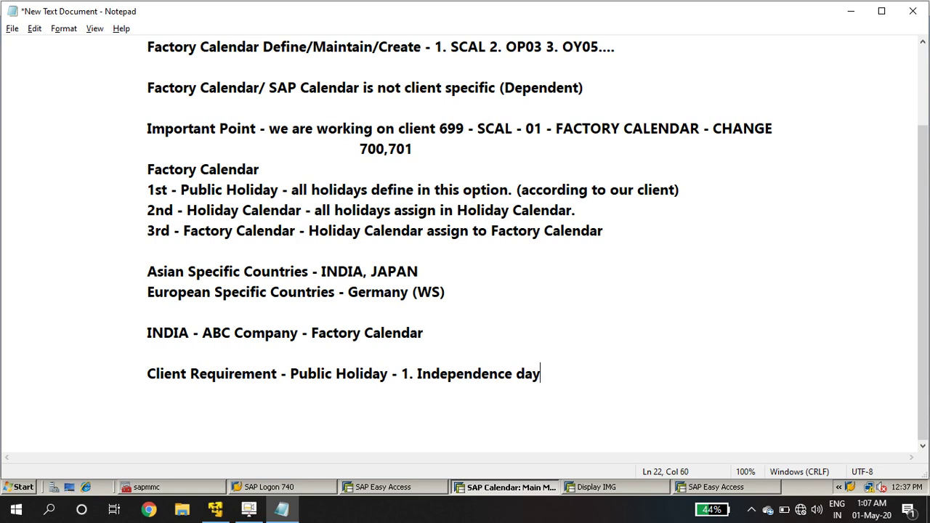
pyautogui.click(414, 374)
pyautogui.press('End')
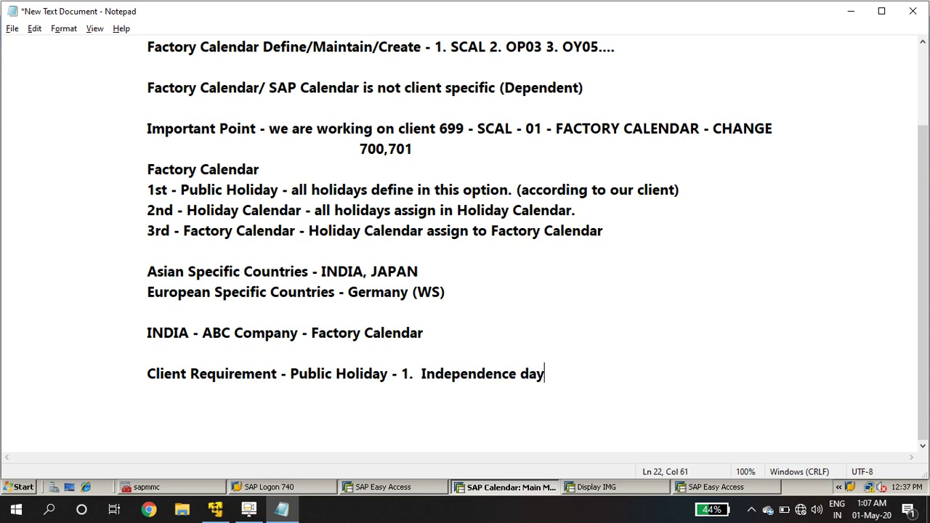
pyautogui.click(419, 375)
pyautogui.write('15')
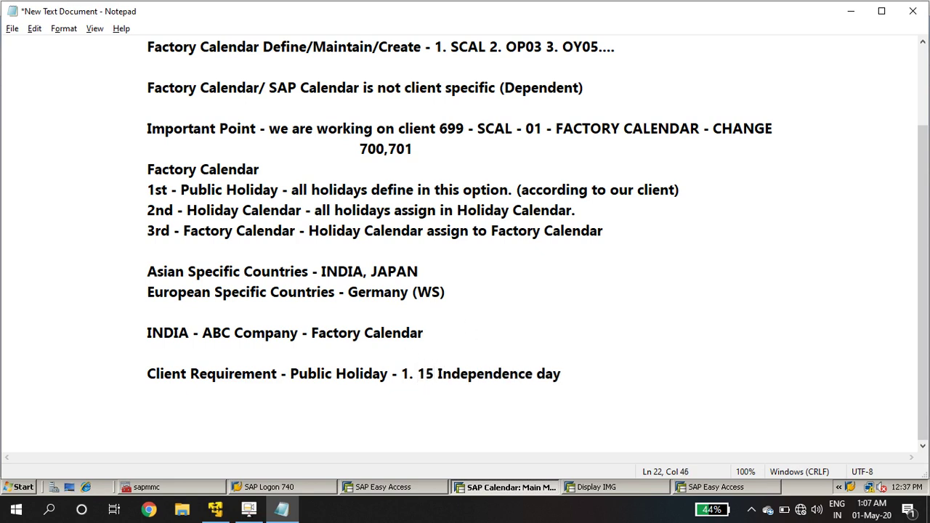
pyautogui.write(' Aug')
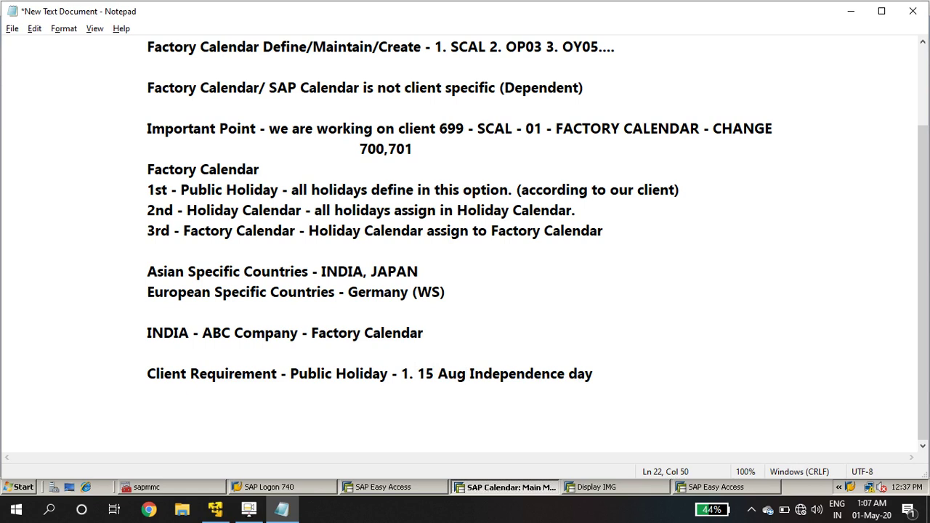
# Step: Append ", 26 Jan -Republic Day" after Independence day on the Client Requirement line
pyautogui.click(600, 372)
pyautogui.write(', Republic')
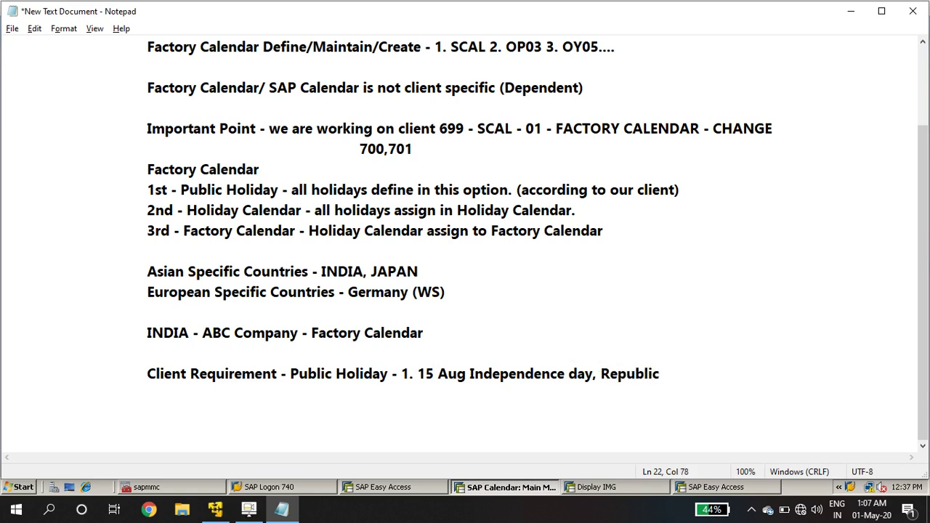
pyautogui.write(' Day')
pyautogui.click(602, 373)
pyautogui.write('26')
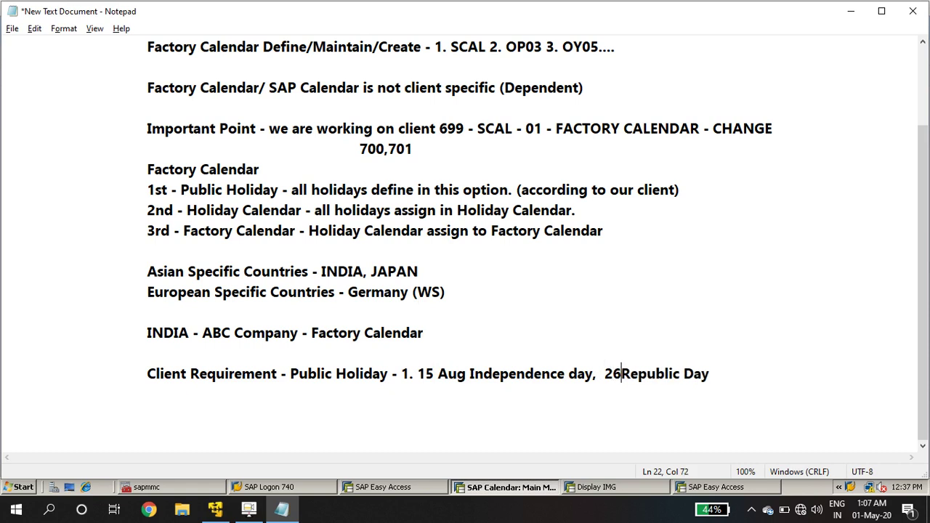
pyautogui.write(' Jan')
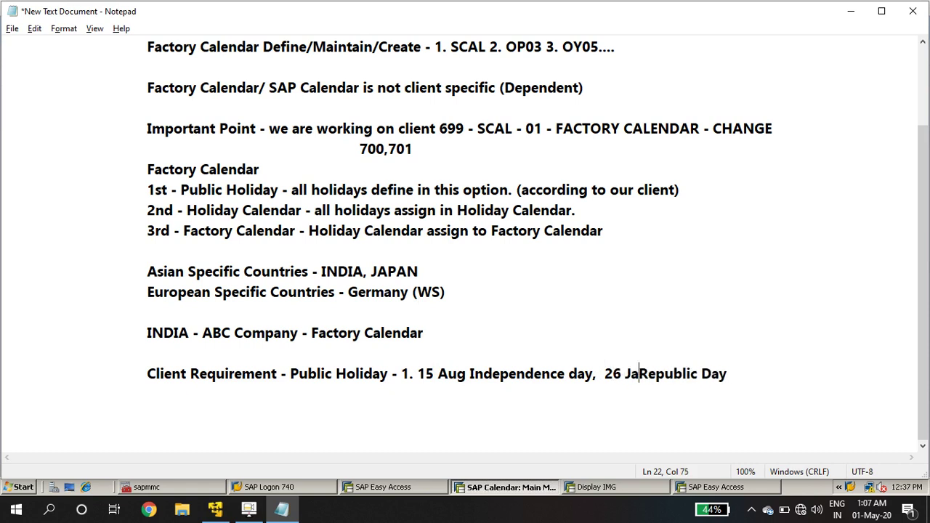
pyautogui.write(' -')
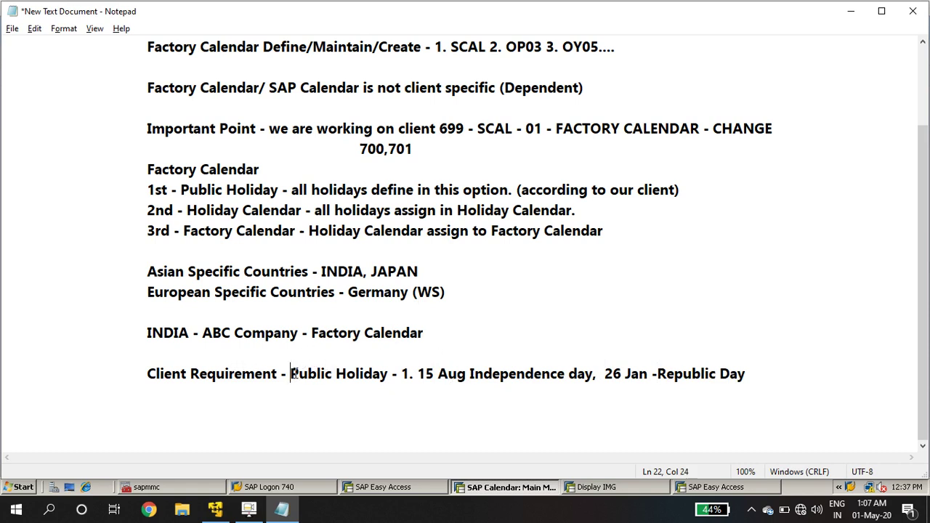
# Step: Highlight the Public Holiday wording and its listed holidays on the Client Requirement line
pyautogui.moveTo(291, 373); pyautogui.dragTo(392, 369)
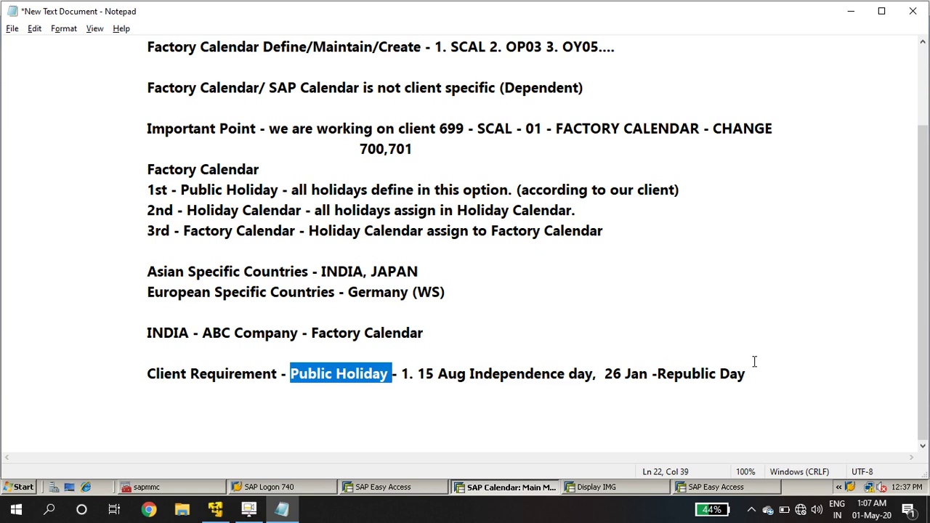
pyautogui.moveTo(762, 373); pyautogui.dragTo(290, 367)
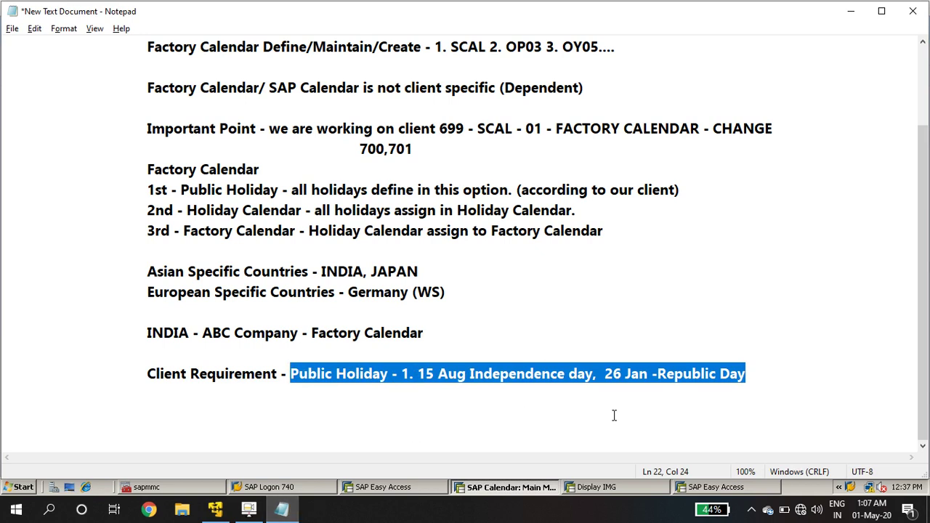
pyautogui.click(754, 376)
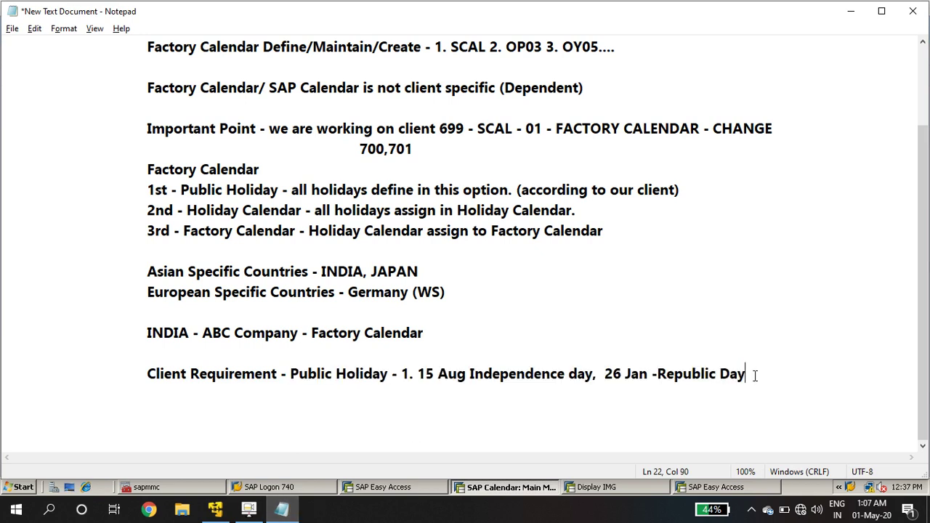
# Step: Start a new indented line below the Client Requirement line
pyautogui.press('Return')
pyautogui.press('Tab')
pyautogui.press('Tab')
pyautogui.press('Tab')
pyautogui.press('Tab')
pyautogui.press('Tab')
pyautogui.press('Tab')
# Step: Insert "(Fixed)" after Public Holiday on the Client Requirement line and highlight the dated holidays
pyautogui.moveTo(206, 372); pyautogui.dragTo(408, 372)
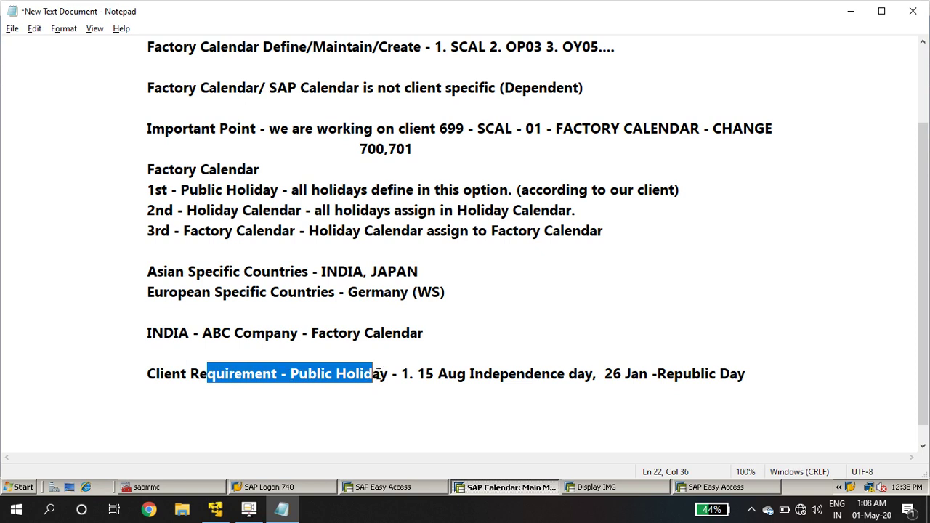
pyautogui.click(292, 373)
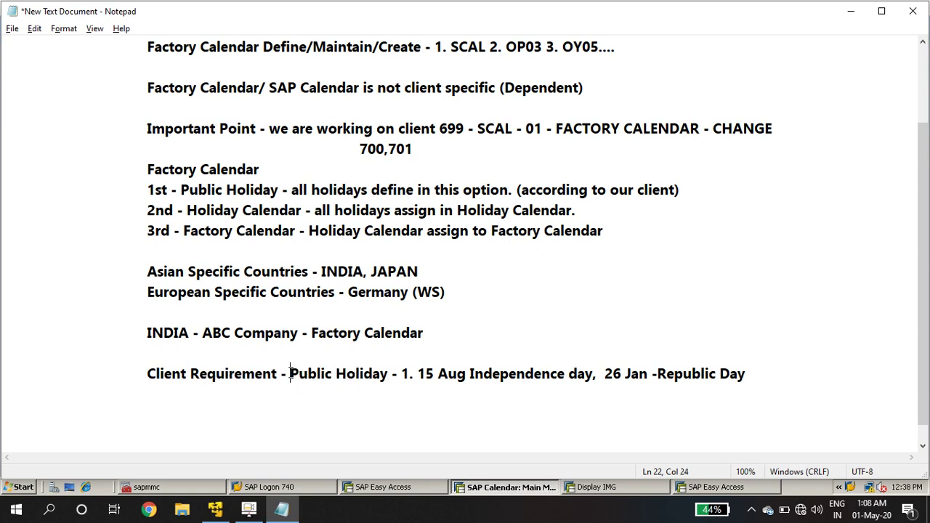
pyautogui.click(388, 374)
pyautogui.press('Right')
pyautogui.press('Right')
pyautogui.write('(Fixe ')
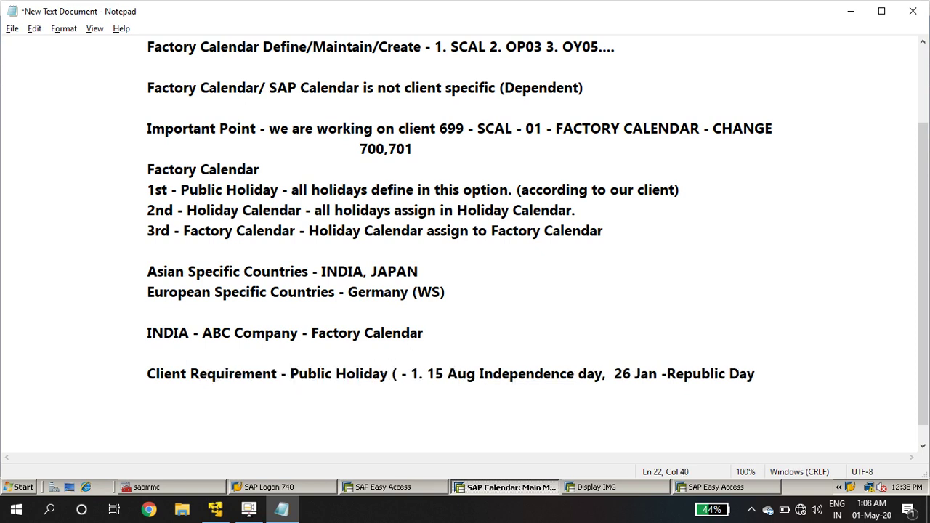
pyautogui.write('d')
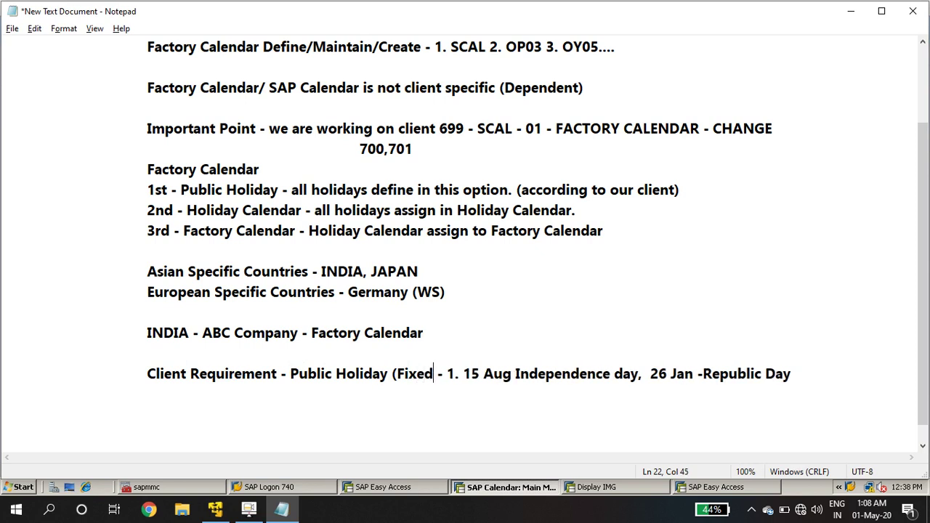
pyautogui.write(')')
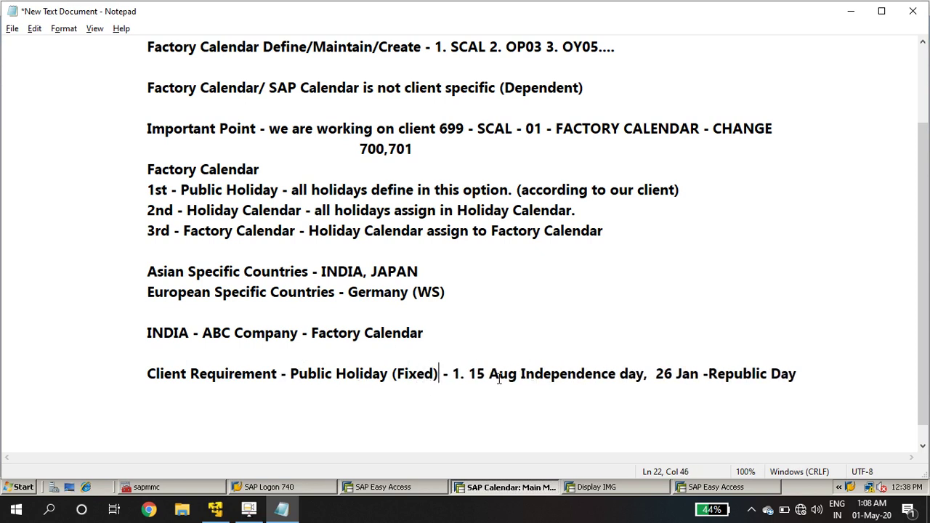
pyautogui.moveTo(477, 375); pyautogui.dragTo(690, 375)
# Step: Switch to SAP, open Public holidays in change mode and start creating a public holiday, moving the holiday type dialog aside
pyautogui.click(501, 487)
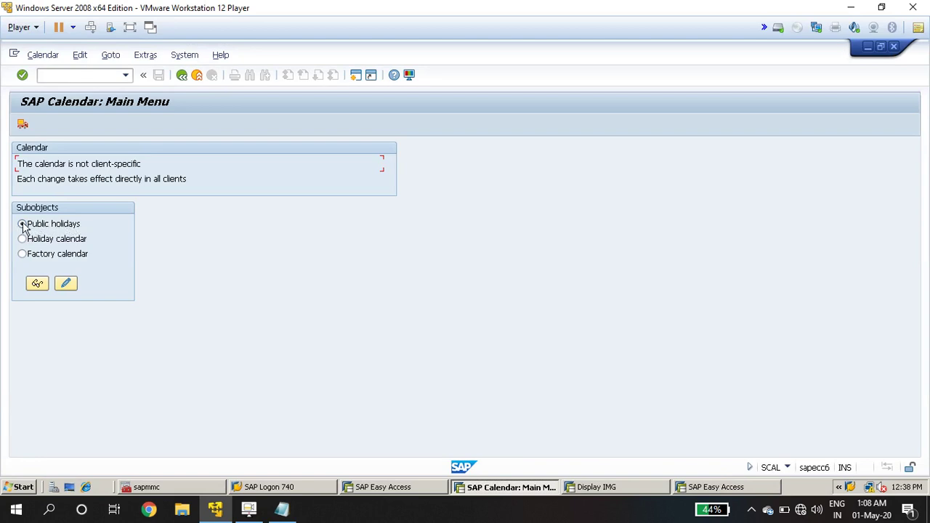
pyautogui.click(66, 285)
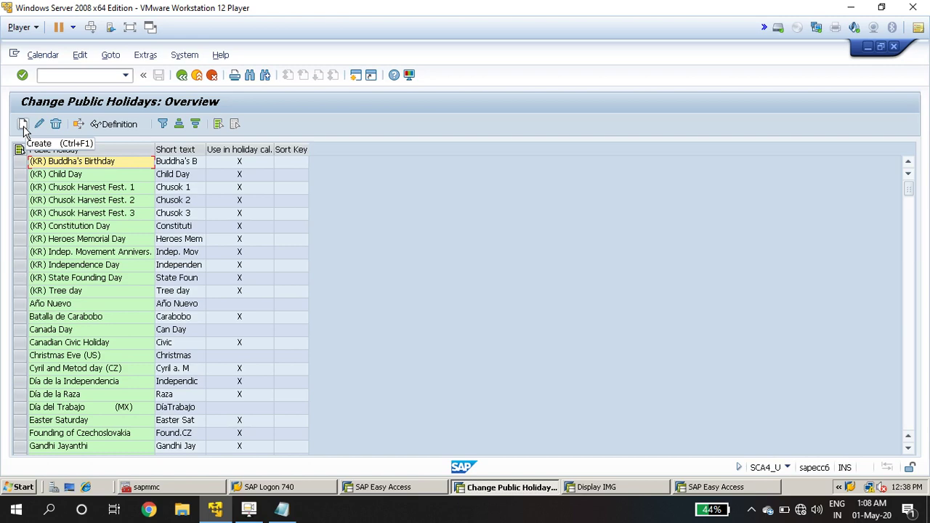
pyautogui.click(23, 126)
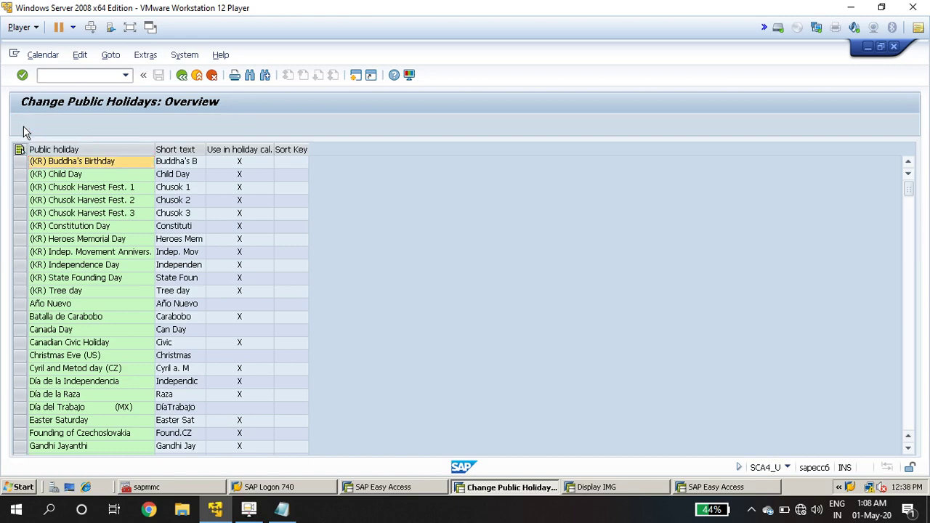
pyautogui.moveTo(152, 182); pyautogui.dragTo(280, 168)
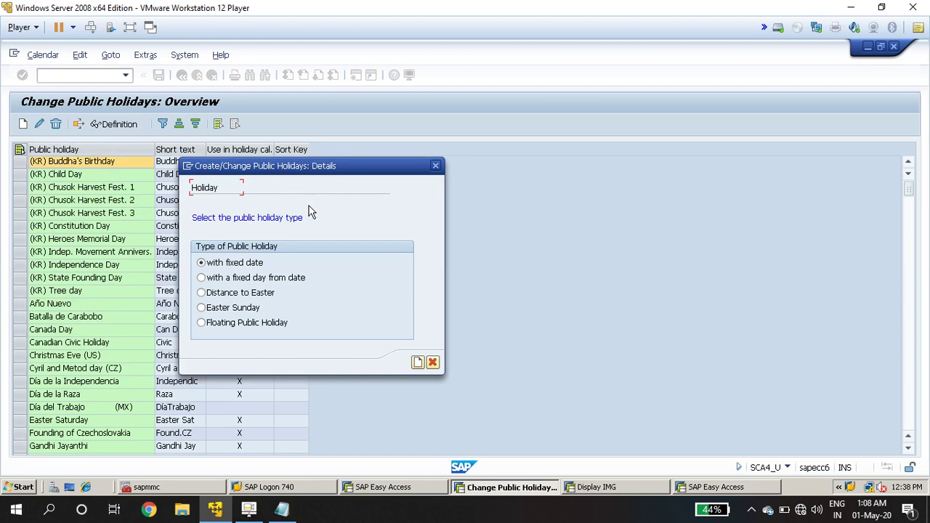
# Step: Switch back to Notepad and add "in a year for all holidays we'll make a list from client side." below the Client Requirement line
pyautogui.click(282, 512)
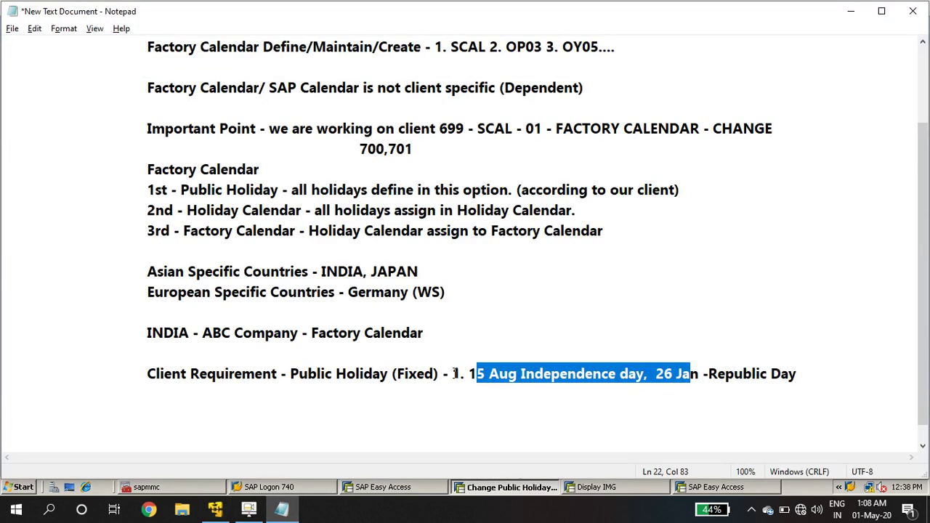
pyautogui.click(262, 408)
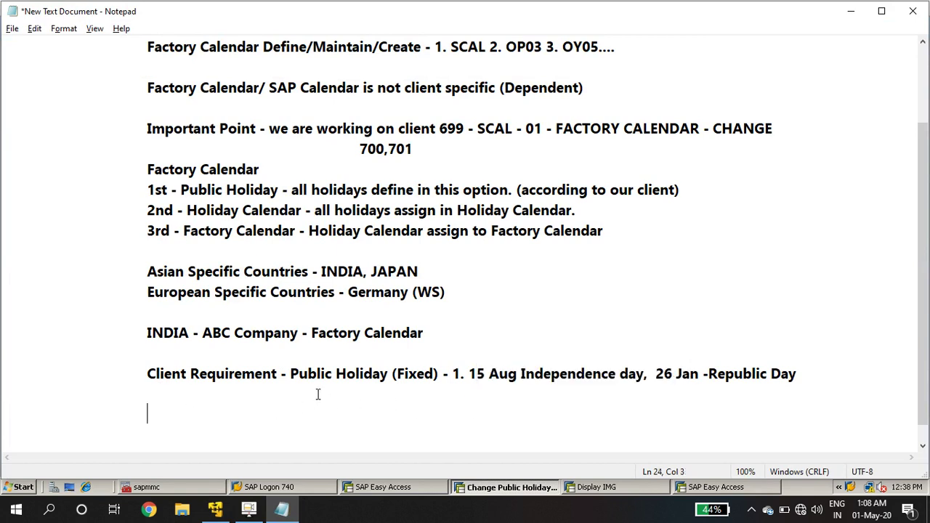
pyautogui.write('in a year all')
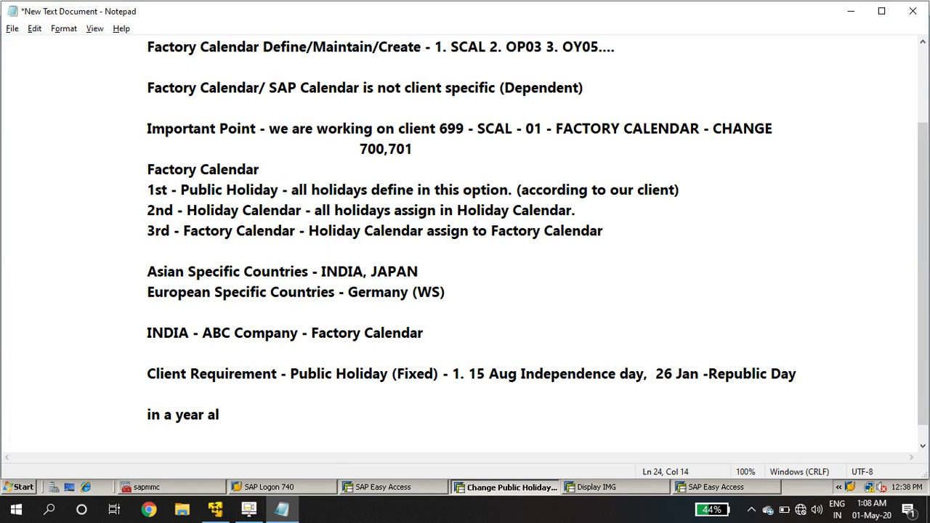
pyautogui.press('BackSpace')
pyautogui.press('BackSpace')
pyautogui.press('BackSpace')
pyautogui.press('BackSpace')
pyautogui.write("for all holidays we'")
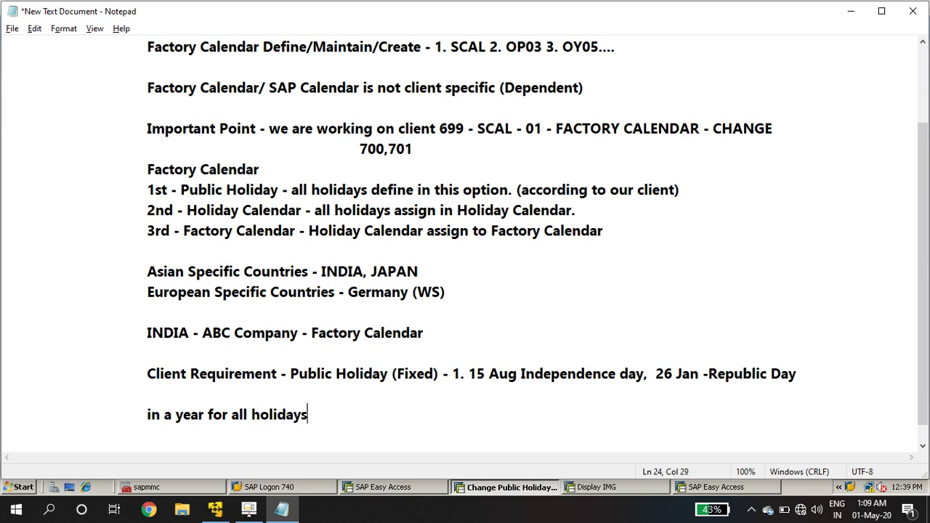
pyautogui.write('l make a list ')
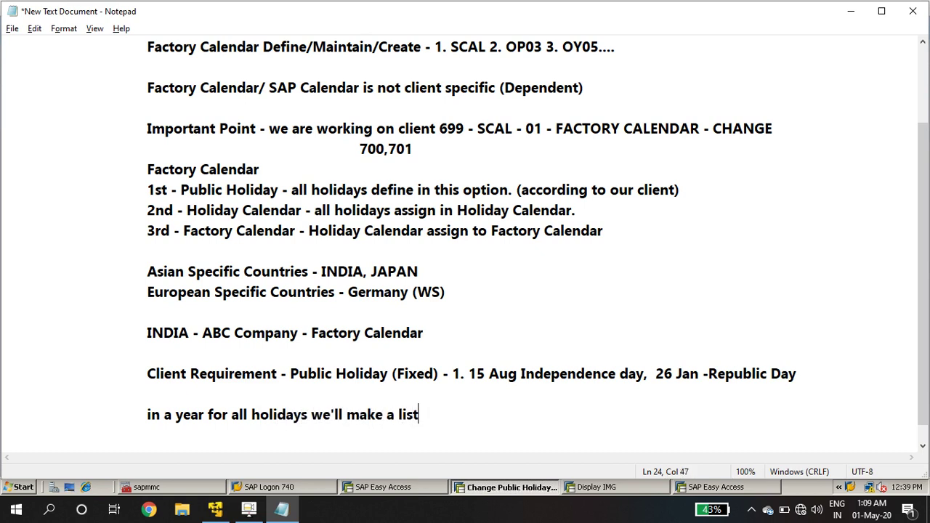
pyautogui.write('from cli')
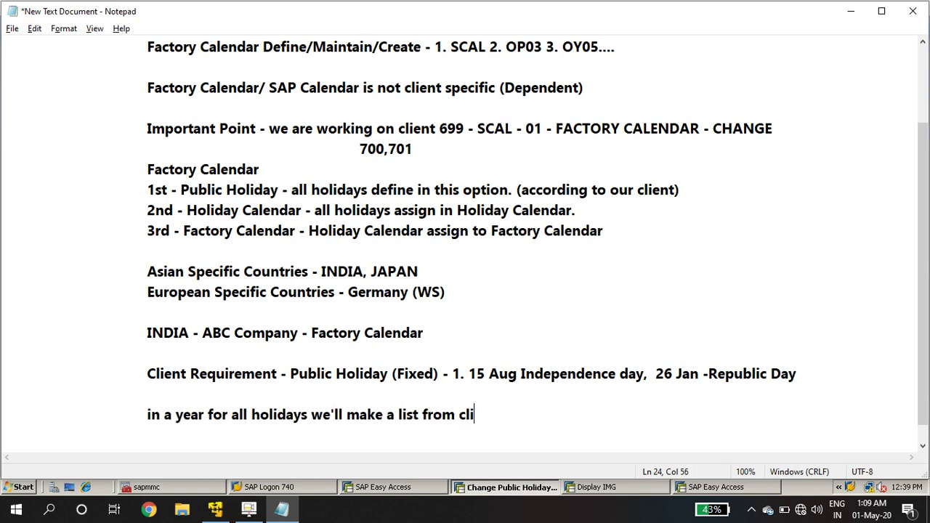
pyautogui.write('ent side.')
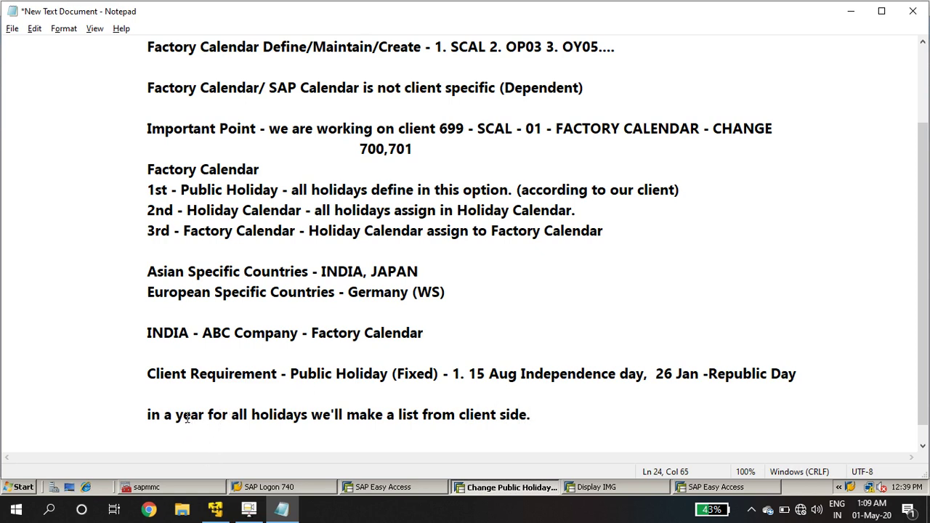
# Step: Highlight the note about the client-side holiday list and switch to SAP to view the public holiday types
pyautogui.moveTo(148, 415); pyautogui.dragTo(532, 408)
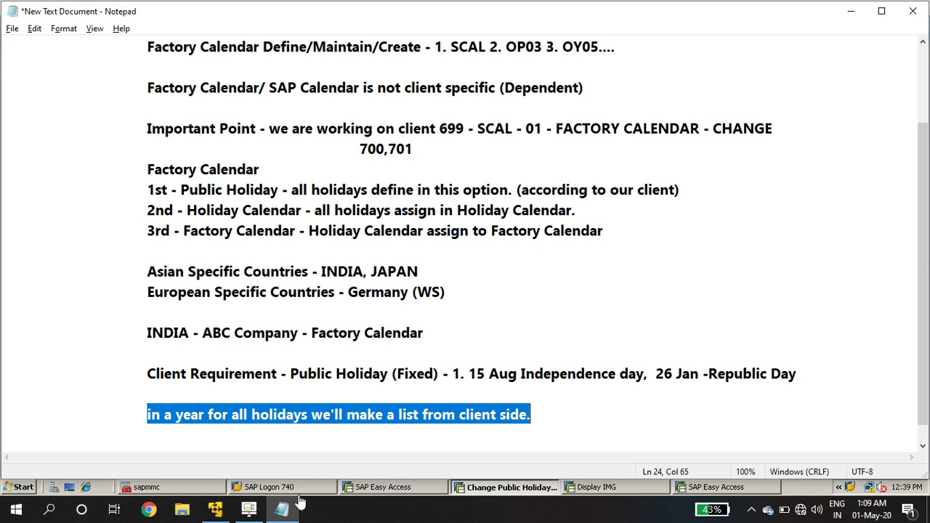
pyautogui.moveTo(290, 506)
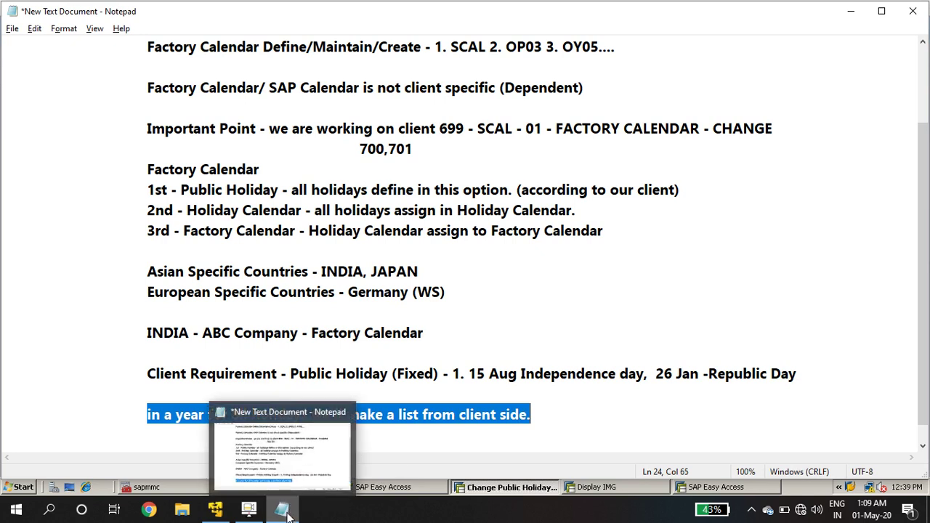
pyautogui.click(496, 491)
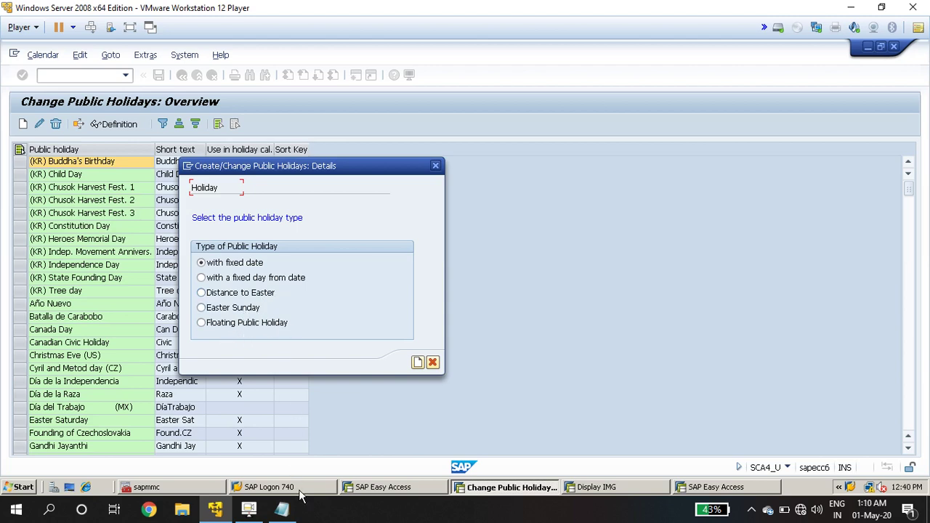
# Step: Switch back to Notepad, maximize it and add "1. Fixed Holiday" on an indented line below the client-side list note
pyautogui.click(290, 510)
pyautogui.doubleClick(345, 18)
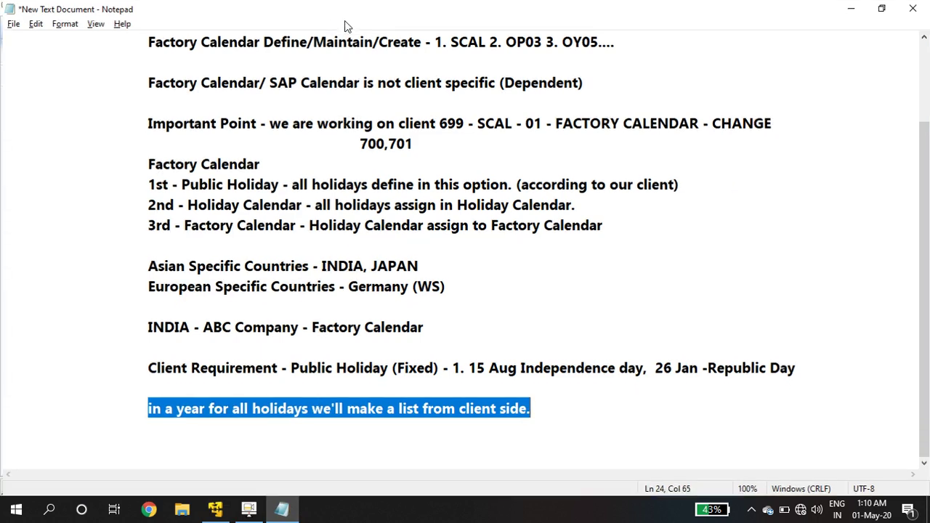
pyautogui.click(548, 409)
pyautogui.press('Return')
pyautogui.press('Return')
pyautogui.press('Tab')
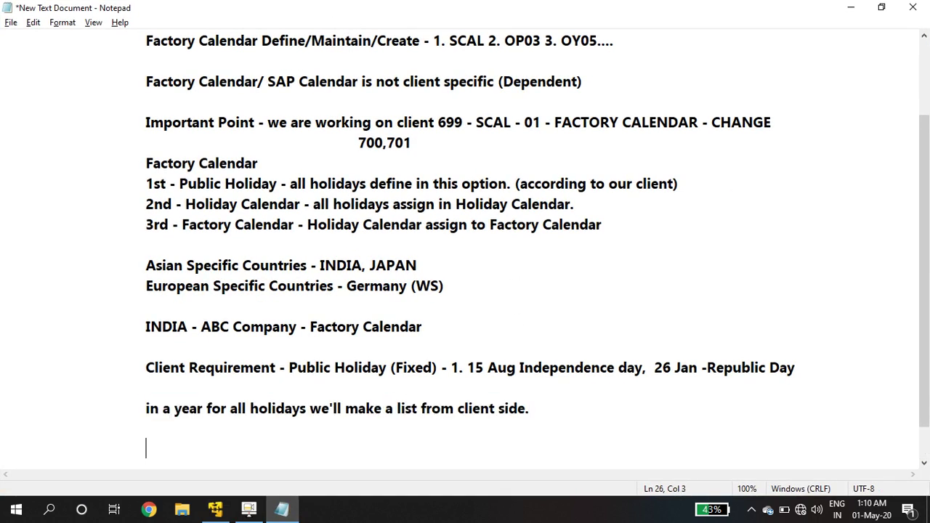
pyautogui.write('1. Fixed H')
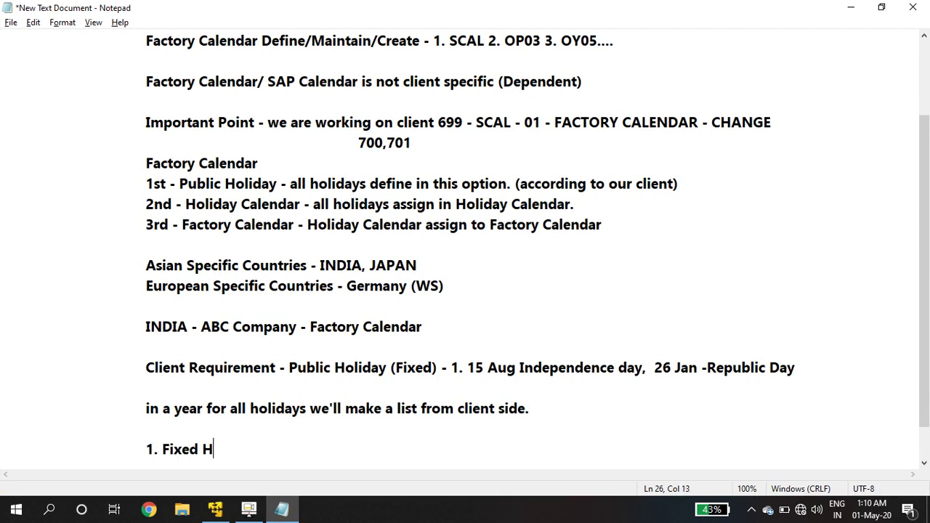
pyautogui.write('oliday')
# Step: Check the holiday type wording in SAP and reword the numbered entry in Notepad as "1. With Fixed date"
pyautogui.click(215, 509)
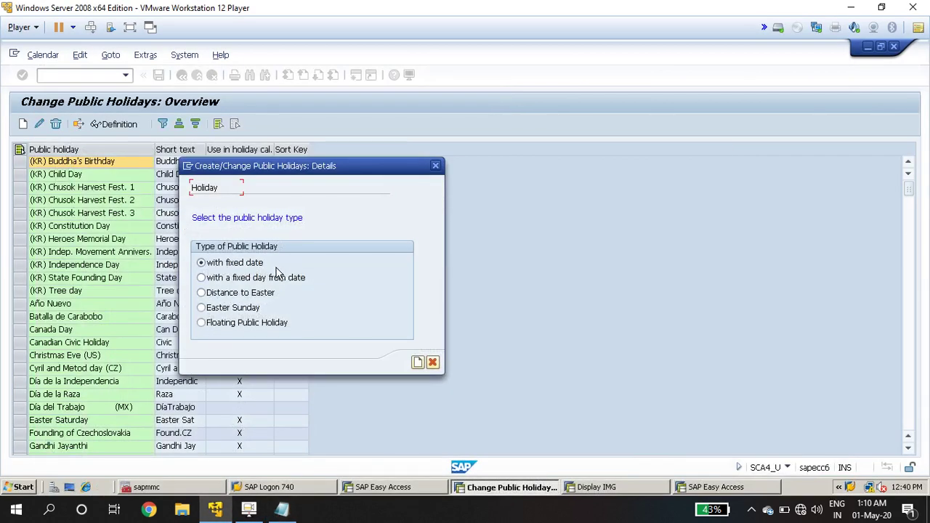
pyautogui.click(281, 508)
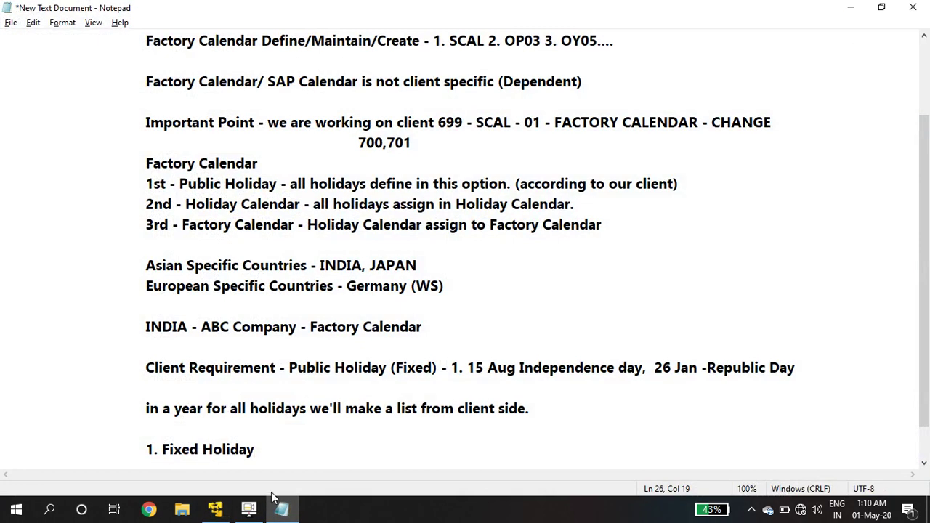
pyautogui.moveTo(276, 451); pyautogui.dragTo(201, 439)
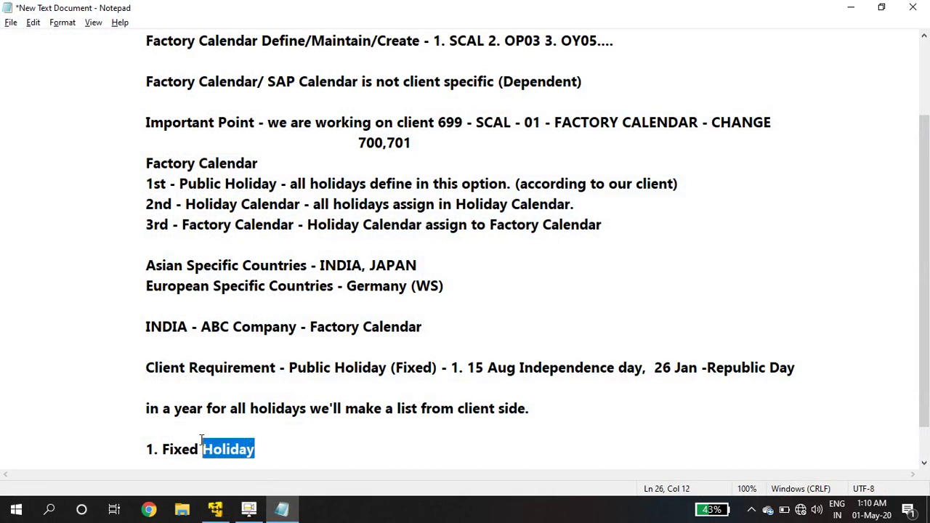
pyautogui.write('dat')
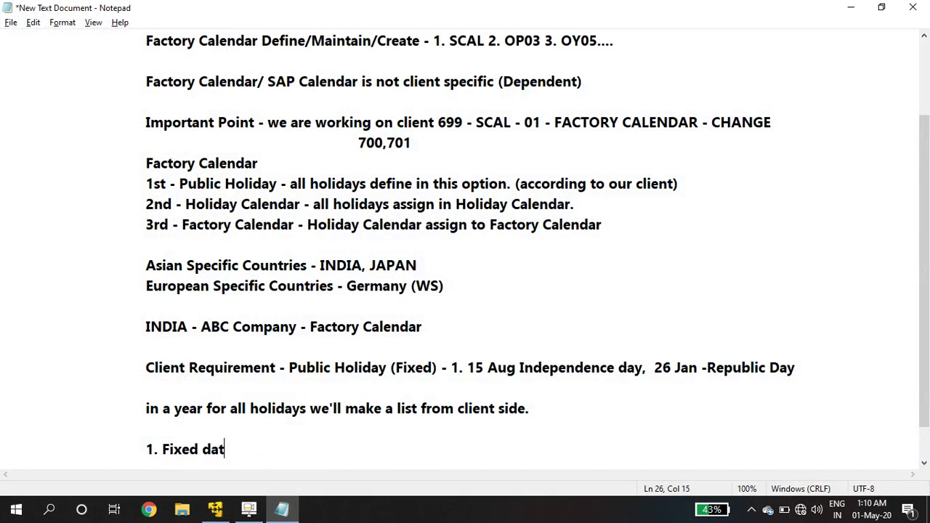
pyautogui.write('e')
pyautogui.click(165, 452)
pyautogui.write('With')
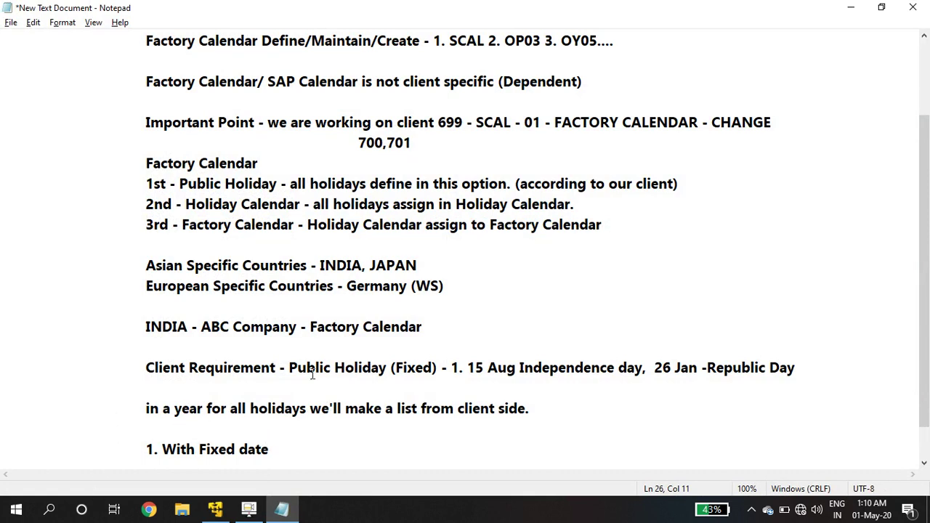
# Step: Highlight the fixed public holidays and their dates on the Client Requirement line, ending with "15 Aug"
pyautogui.moveTo(288, 368); pyautogui.dragTo(650, 367)
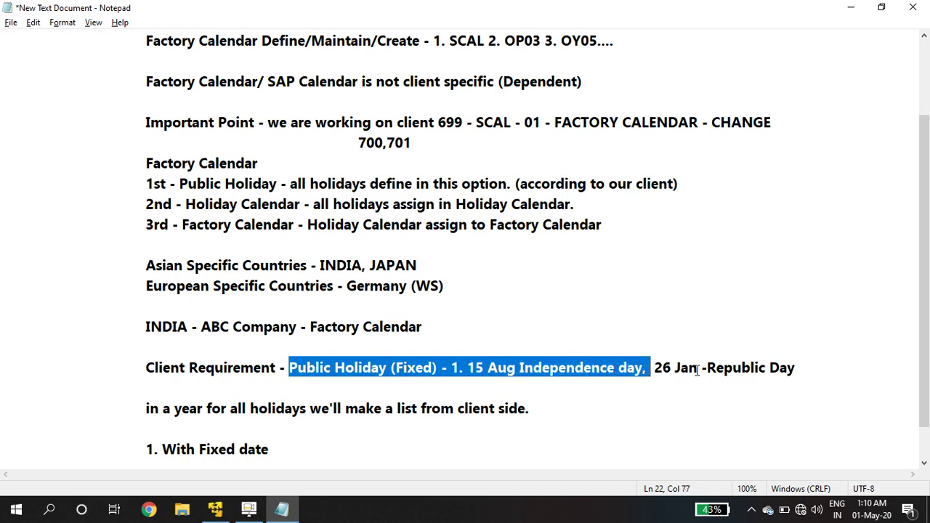
pyautogui.click(712, 367)
pyautogui.moveTo(711, 368); pyautogui.dragTo(756, 361)
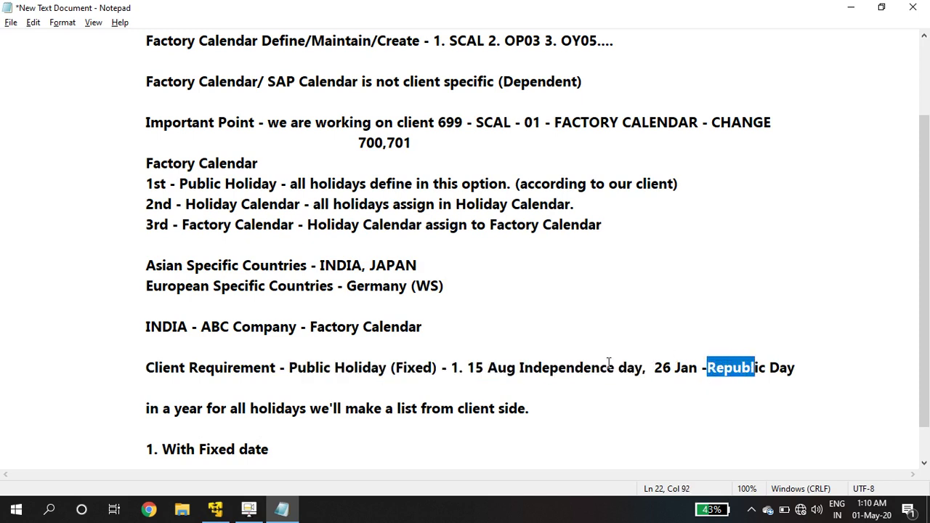
pyautogui.moveTo(467, 367); pyautogui.dragTo(517, 385)
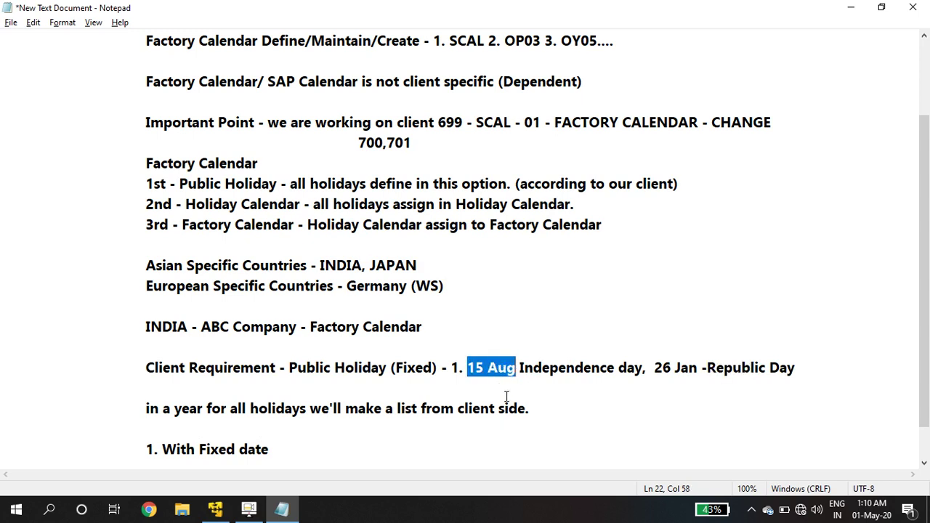
pyautogui.doubleClick(514, 368)
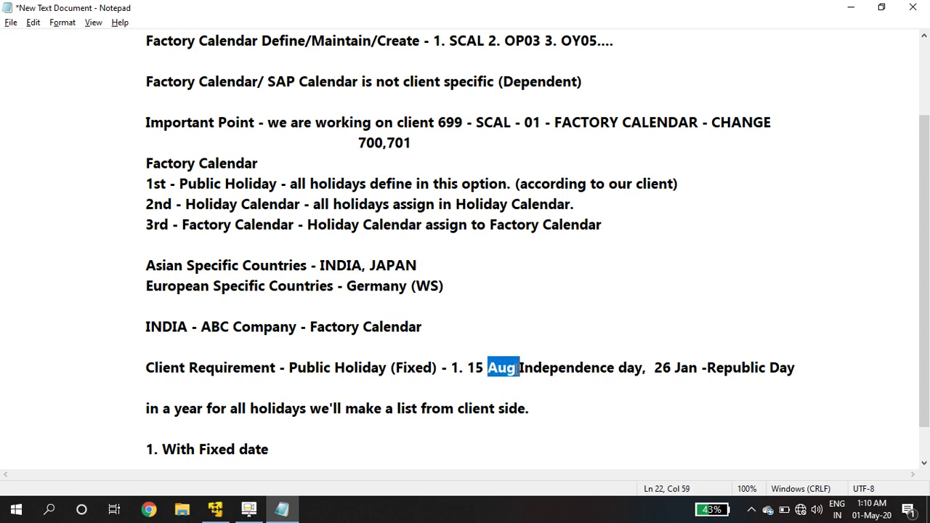
pyautogui.moveTo(467, 364); pyautogui.dragTo(789, 368)
pyautogui.click(653, 368)
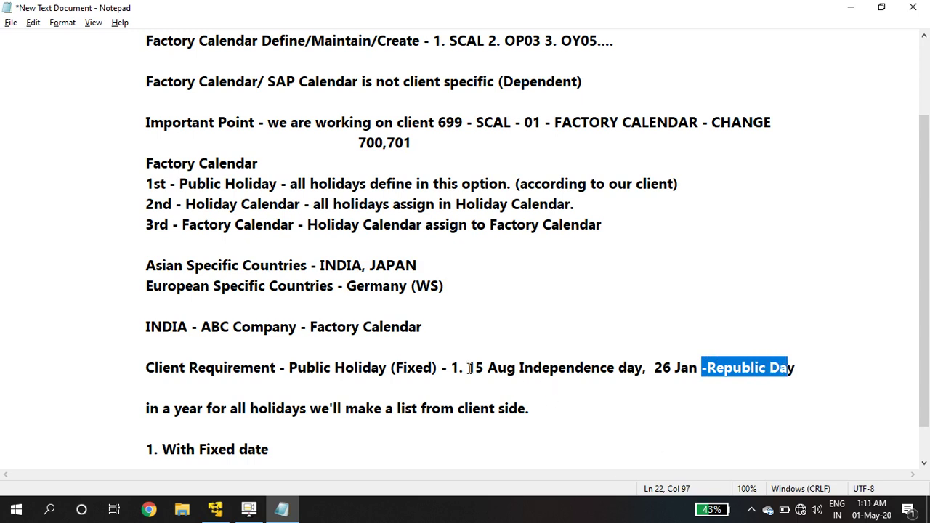
pyautogui.moveTo(467, 369); pyautogui.dragTo(514, 377)
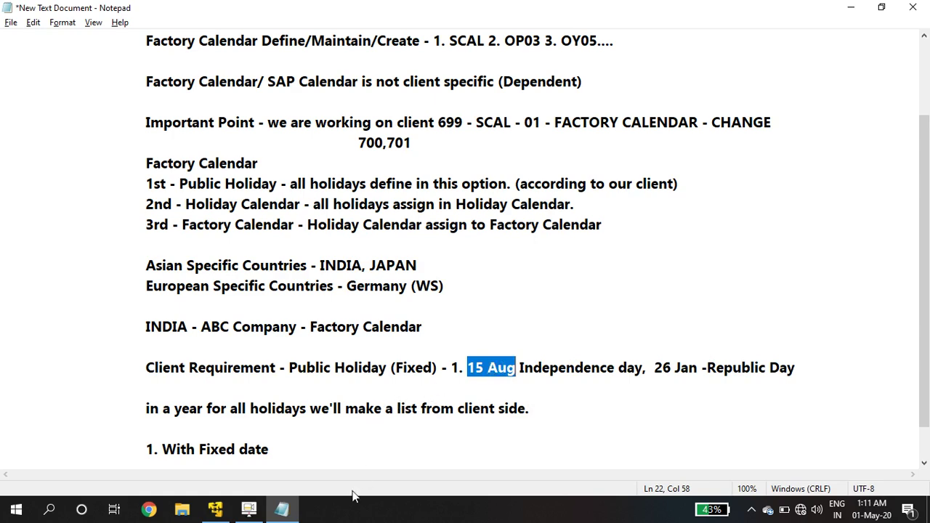
# Step: Check the holiday types in SAP and add "2. With a fixed day from Date." below the first entry in Notepad
pyautogui.click(215, 509)
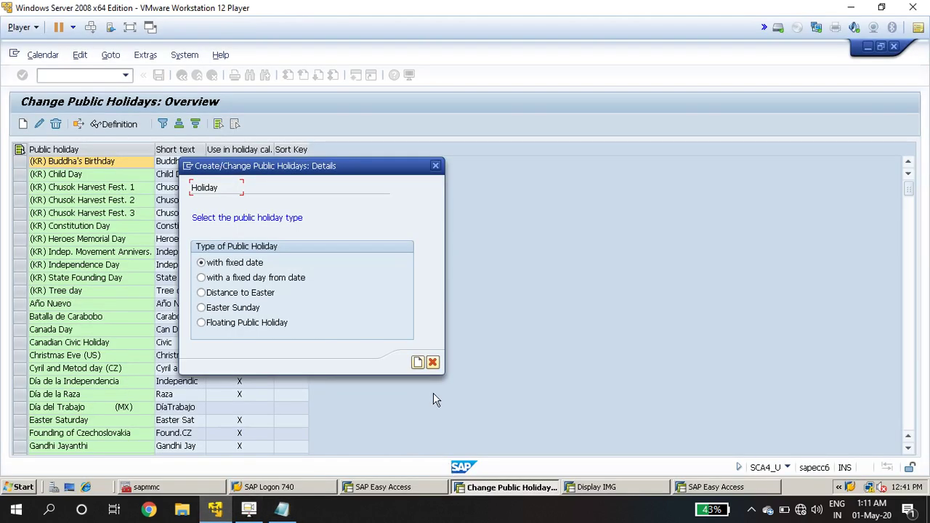
pyautogui.click(257, 511)
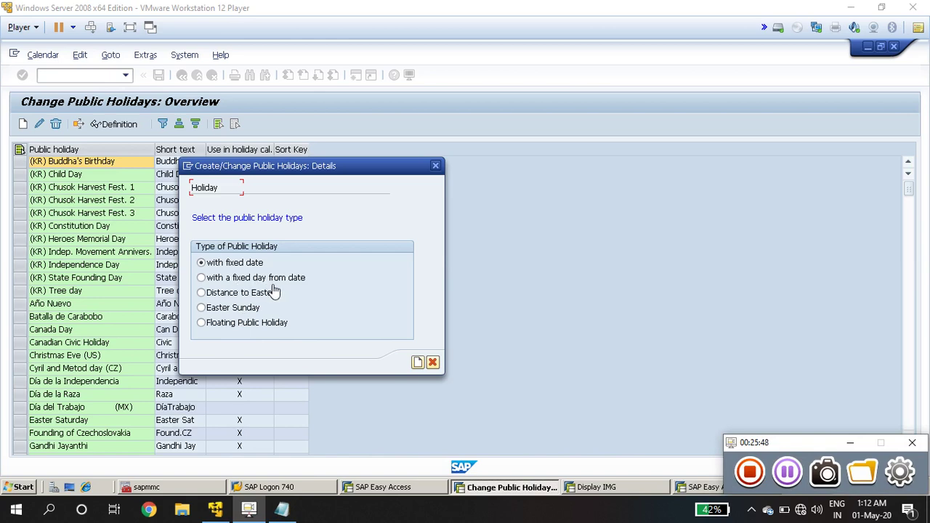
pyautogui.click(282, 508)
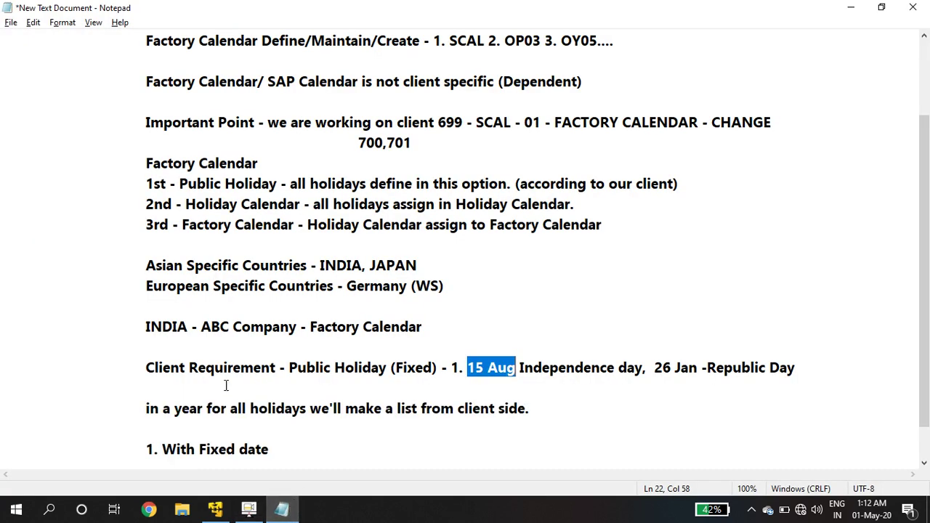
pyautogui.scroll(-1, 284, 429)
pyautogui.click(284, 409)
pyautogui.press('Return')
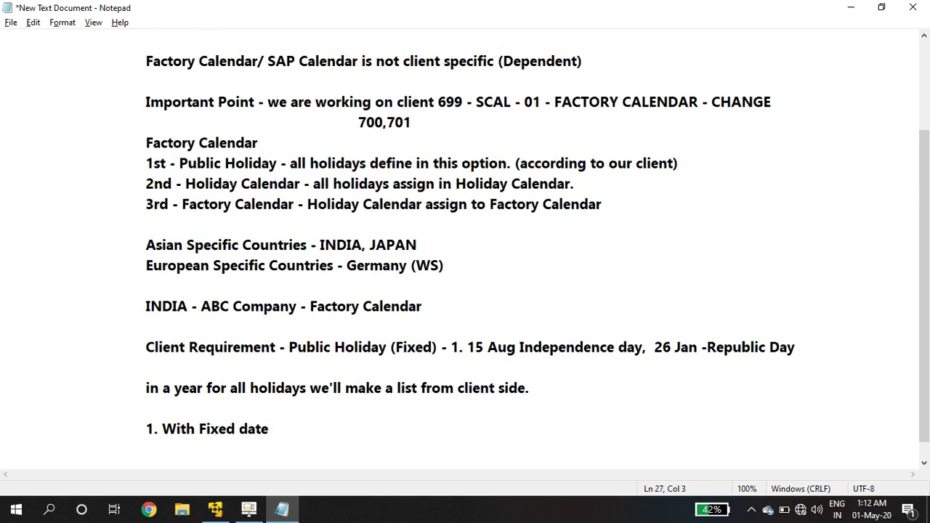
pyautogui.write('2. With a fixe')
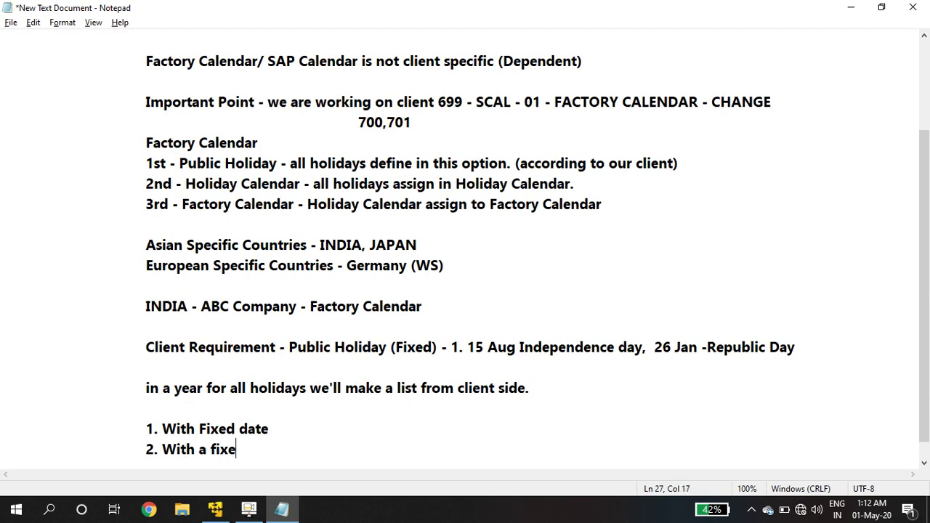
pyautogui.write('d day from Date.')
pyautogui.press('Return')
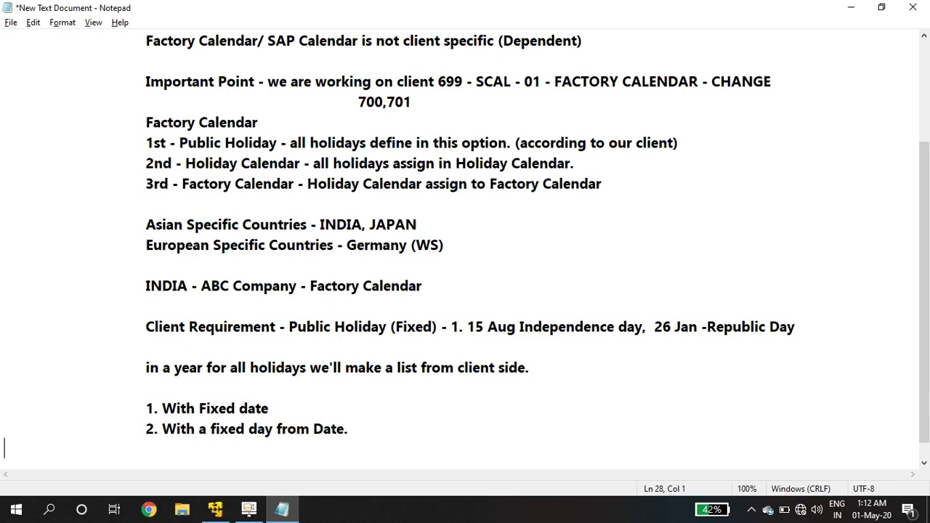
# Step: Switch to SAP, create a public holiday of the type with fixed date and move the Fixed Dates dialog clear of the taskbar
pyautogui.hotkey('alt', 'Tab')
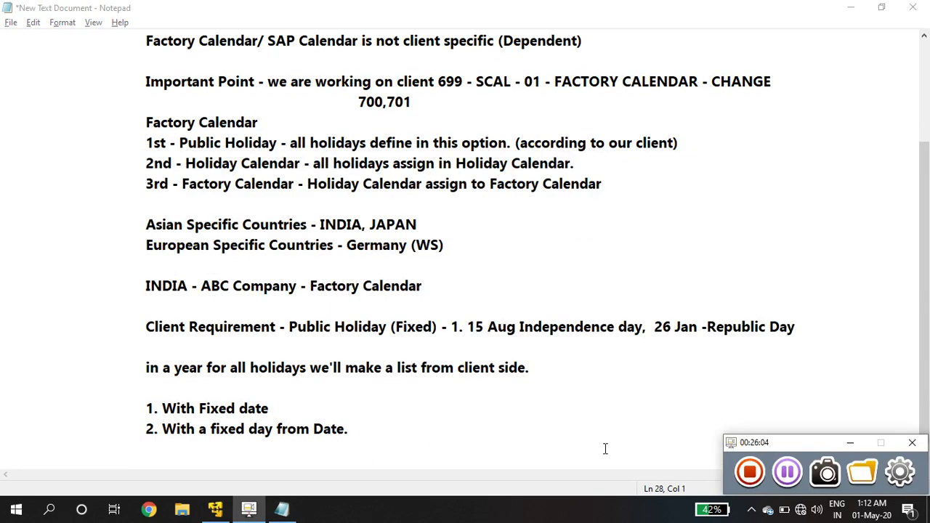
pyautogui.moveTo(256, 516)
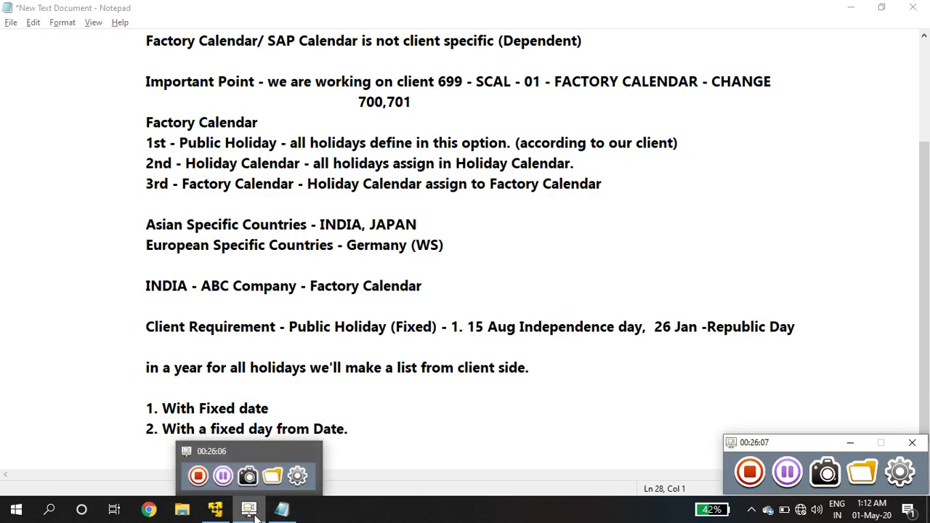
pyautogui.click(215, 508)
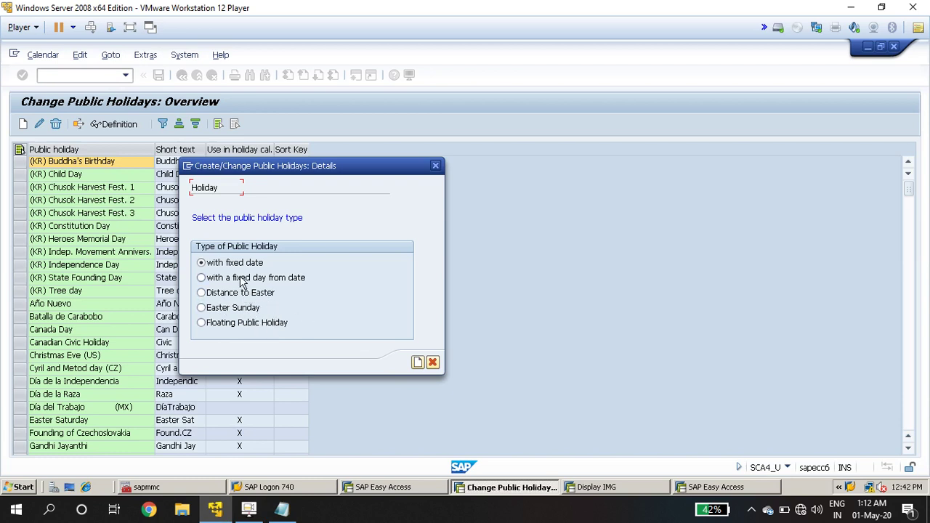
pyautogui.click(418, 363)
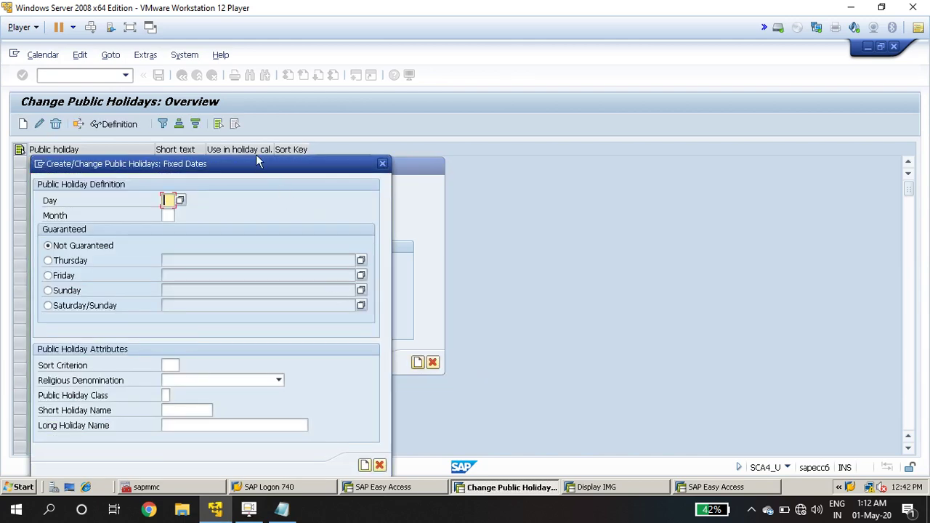
pyautogui.moveTo(252, 170); pyautogui.dragTo(347, 99)
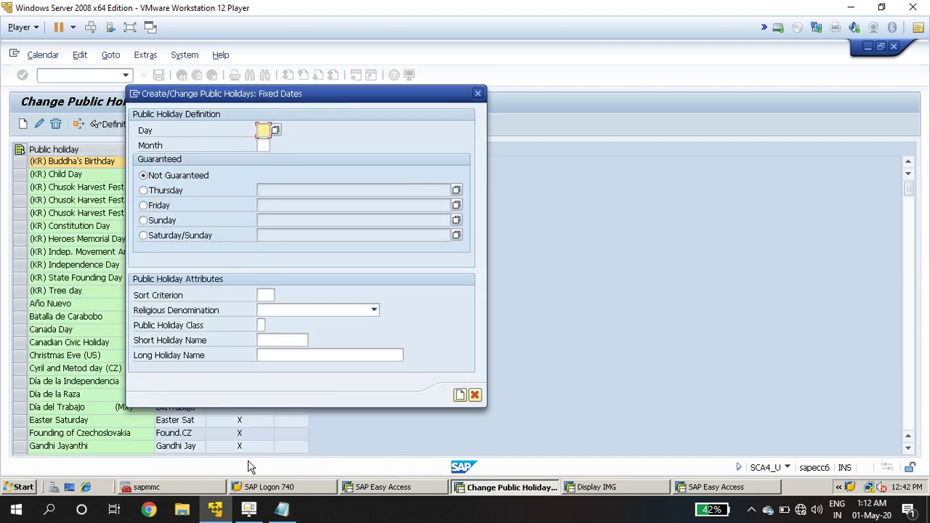
# Step: Highlight "15 Aug Independence day," in Notepad, then set the new SAP public holiday's day to 15 and month to 08
pyautogui.click(281, 509)
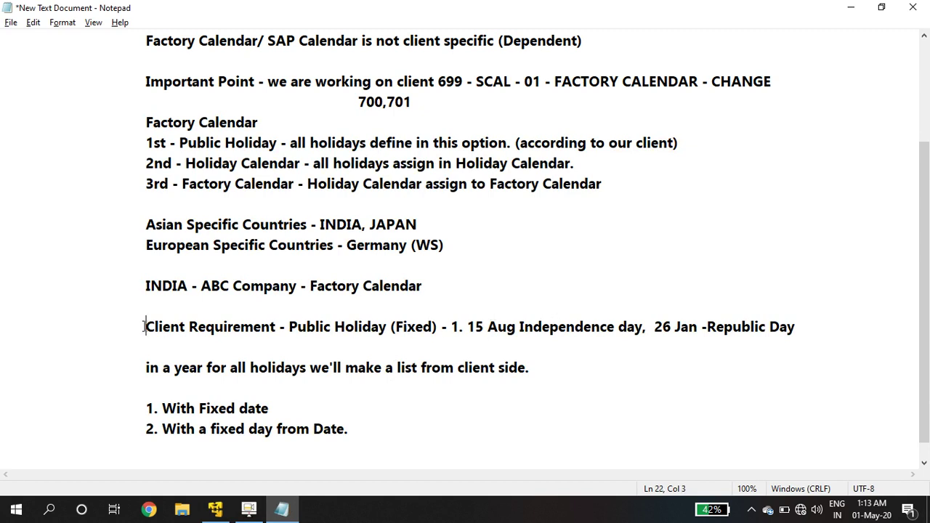
pyautogui.moveTo(144, 326); pyautogui.dragTo(646, 330)
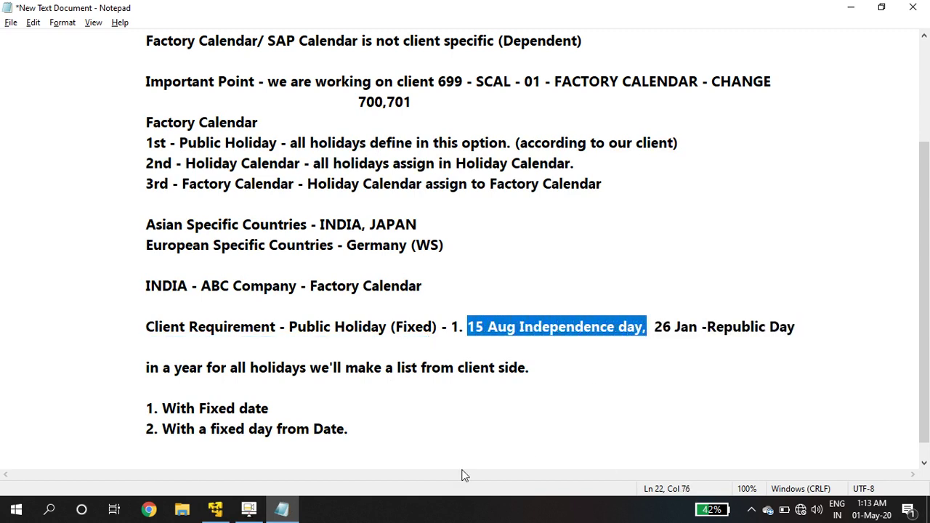
pyautogui.click(249, 509)
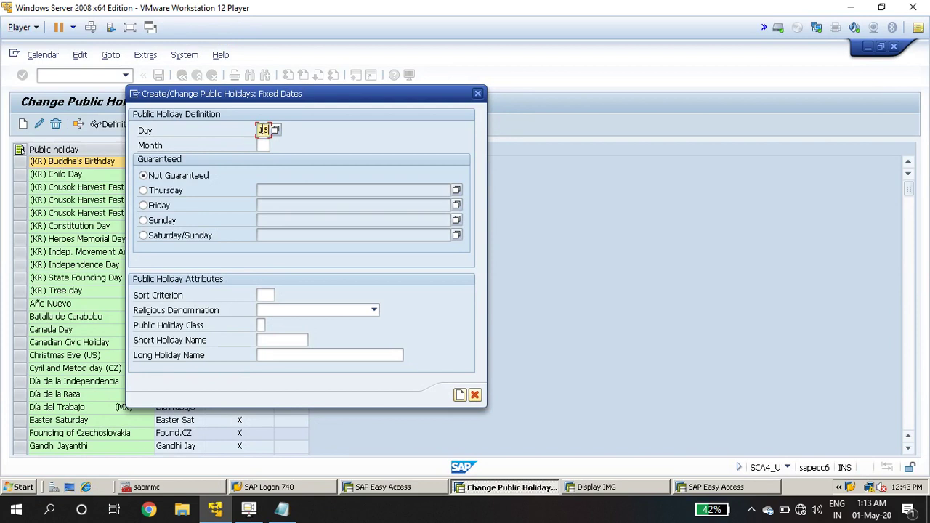
pyautogui.click(263, 146)
pyautogui.click(263, 143)
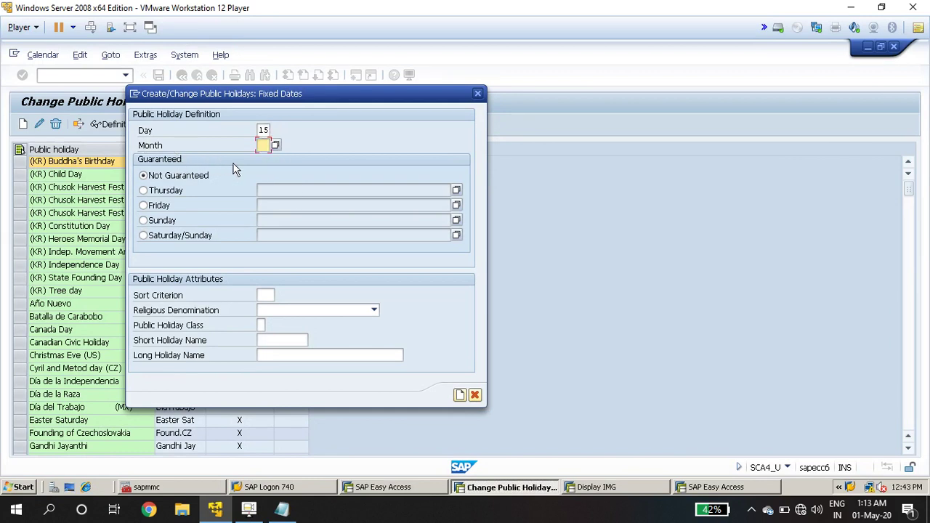
pyautogui.write('08')
# Step: Set the holiday's guaranteed option to Thursday and highlight its day and month values
pyautogui.doubleClick(262, 131)
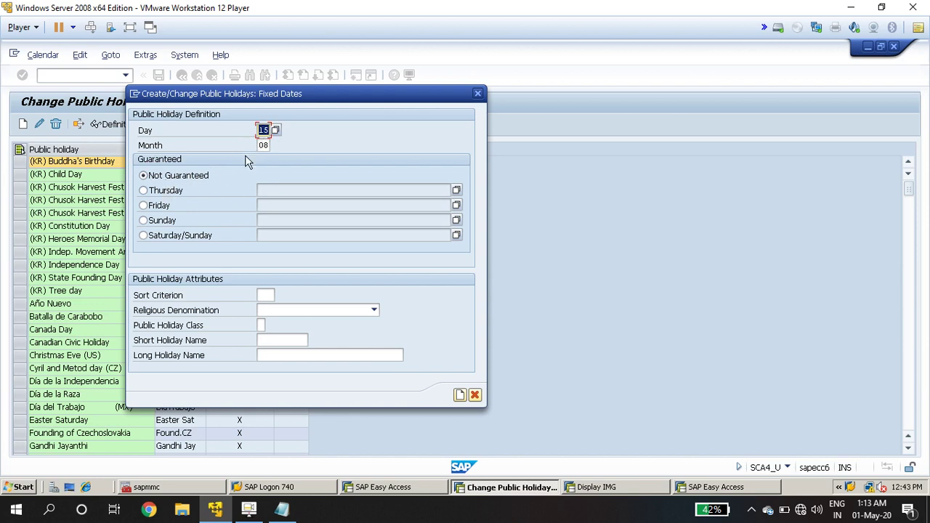
pyautogui.click(161, 195)
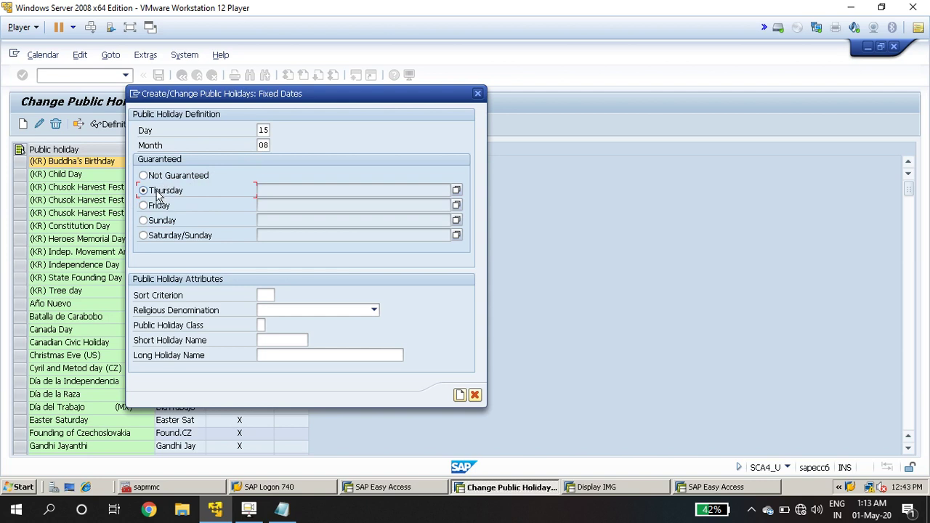
pyautogui.doubleClick(263, 130)
pyautogui.doubleClick(262, 145)
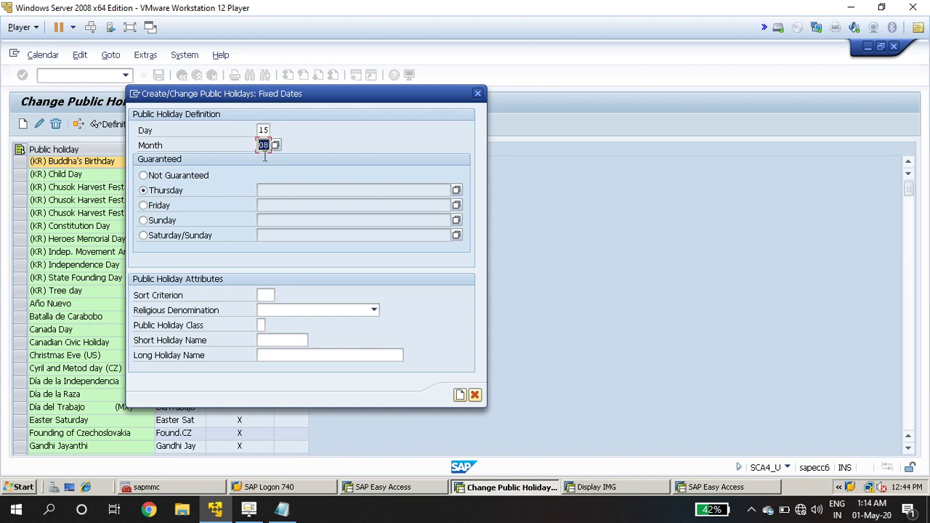
# Step: Switch the holiday's guaranteed option to Friday, and finally to Not Guaranteed
pyautogui.click(164, 194)
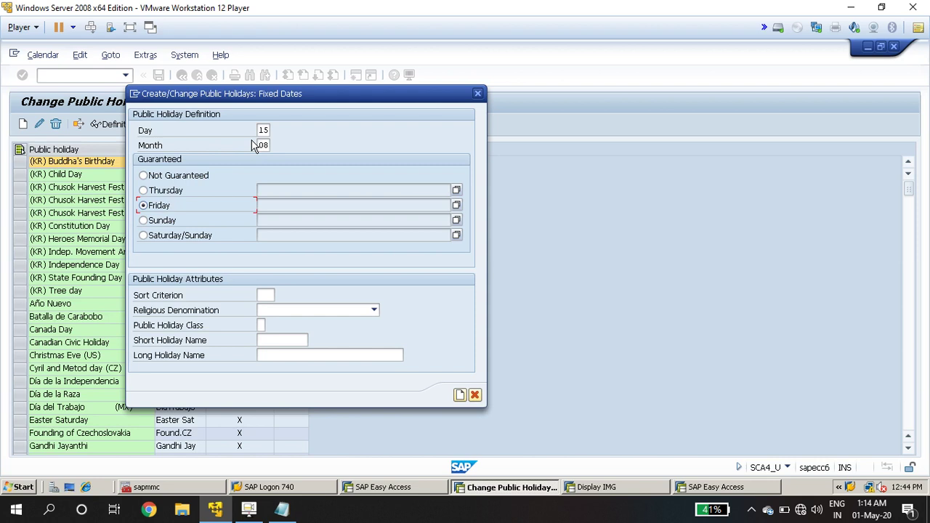
pyautogui.click(144, 177)
pyautogui.click(262, 295)
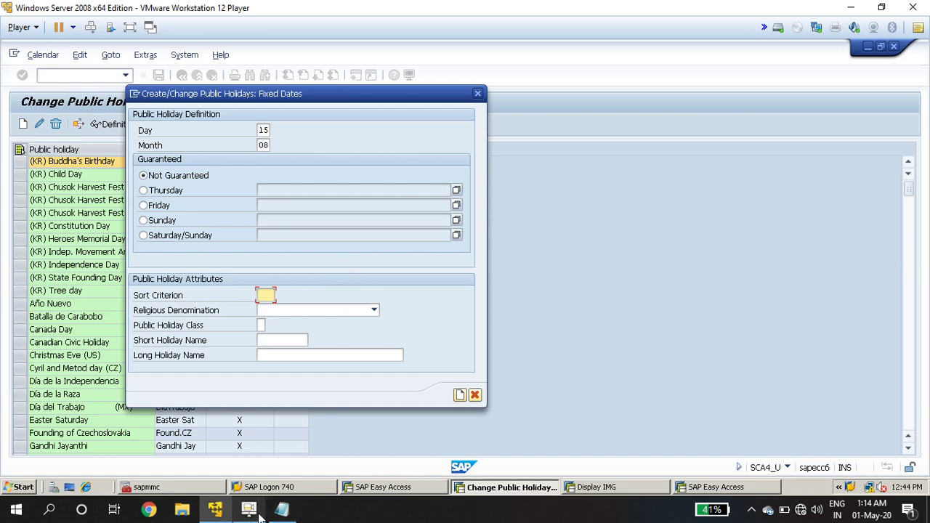
# Step: Switch to Notepad and highlight "Public Holiday" in the first point of the Factory Calendar notes
pyautogui.click(281, 510)
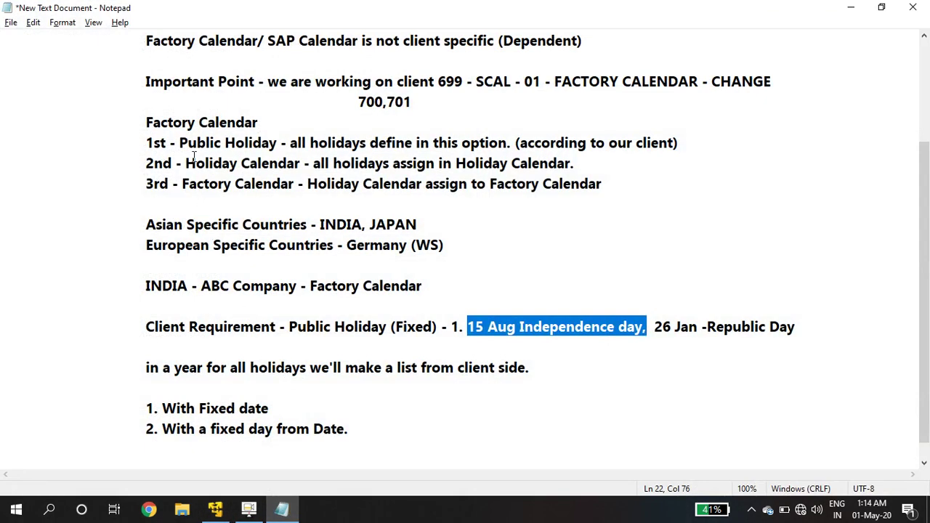
pyautogui.moveTo(179, 142); pyautogui.dragTo(300, 184)
pyautogui.moveTo(180, 142); pyautogui.dragTo(277, 143)
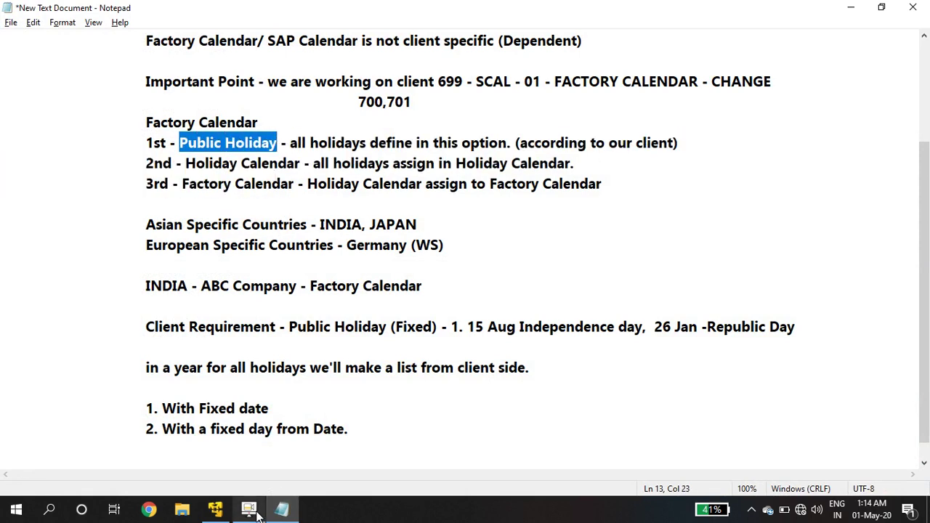
# Step: Switch back to the SAP window and set the holiday's sort criterion to ZA
pyautogui.click(221, 514)
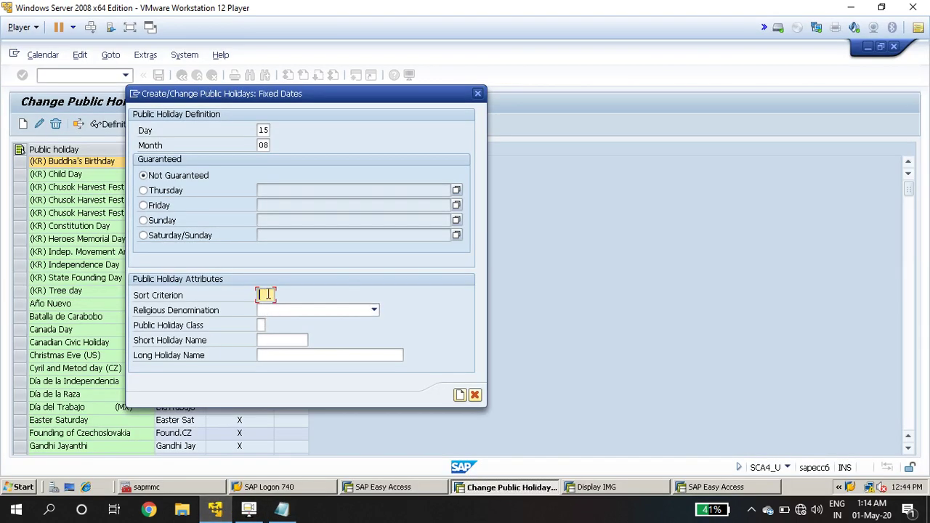
pyautogui.write('za')
pyautogui.press('BackSpace')
pyautogui.press('BackSpace')
pyautogui.write('za')
pyautogui.press('Return')
# Step: Set the public holiday class to 1, ordinary public holiday, from the list of possible values
pyautogui.click(261, 325)
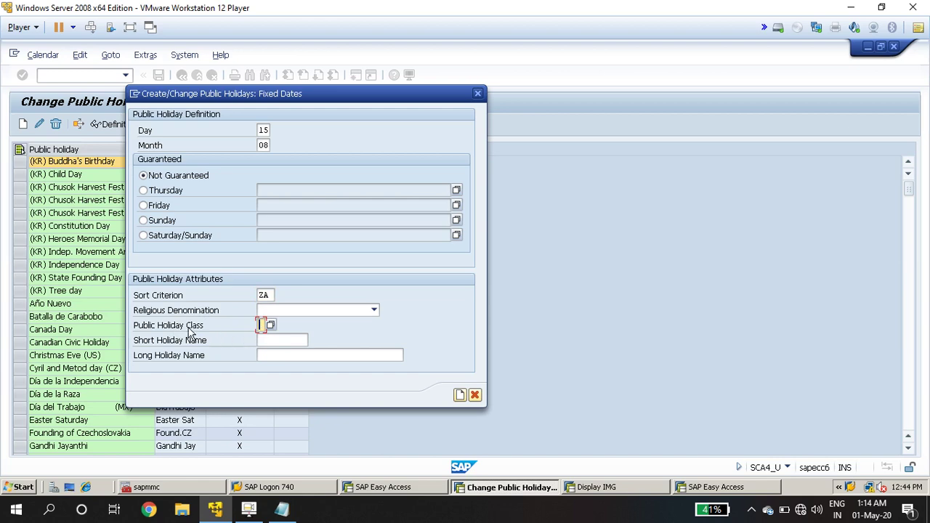
pyautogui.click(270, 326)
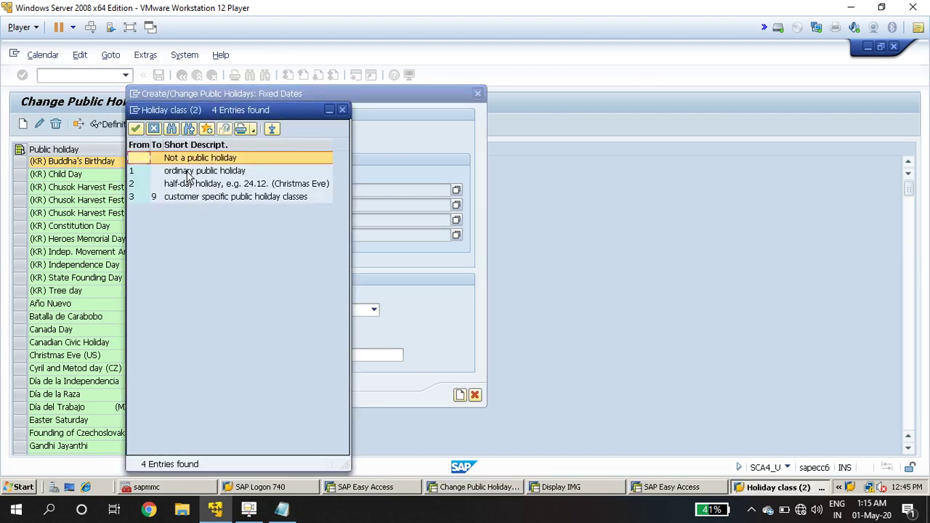
pyautogui.click(190, 173)
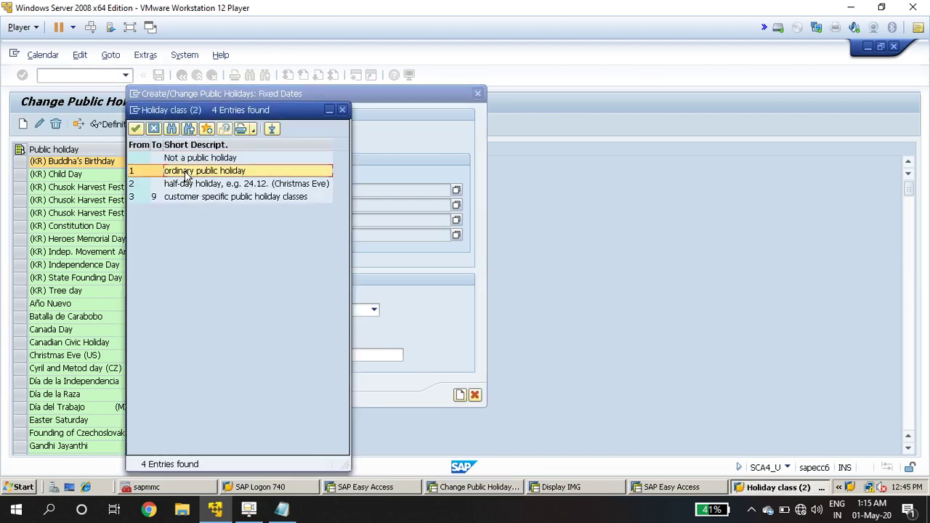
pyautogui.doubleClick(139, 173)
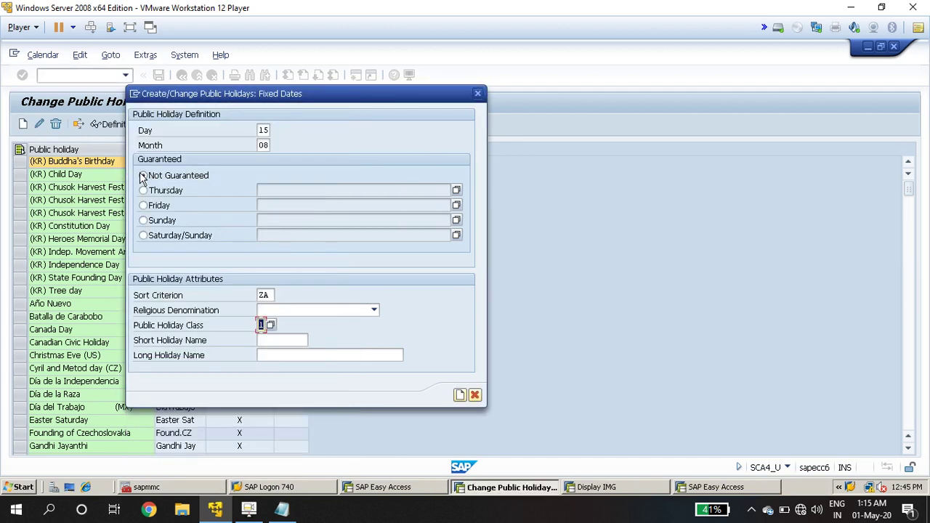
# Step: Enter INDEPENDAC in capitals as the short holiday name
pyautogui.click(262, 341)
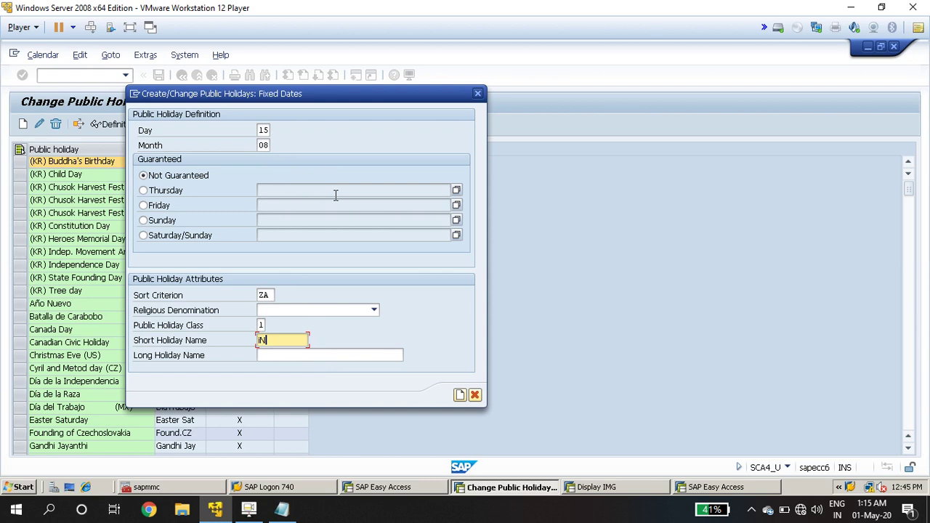
pyautogui.press('BackSpace')
pyautogui.press('BackSpace')
pyautogui.press('BackSpace')
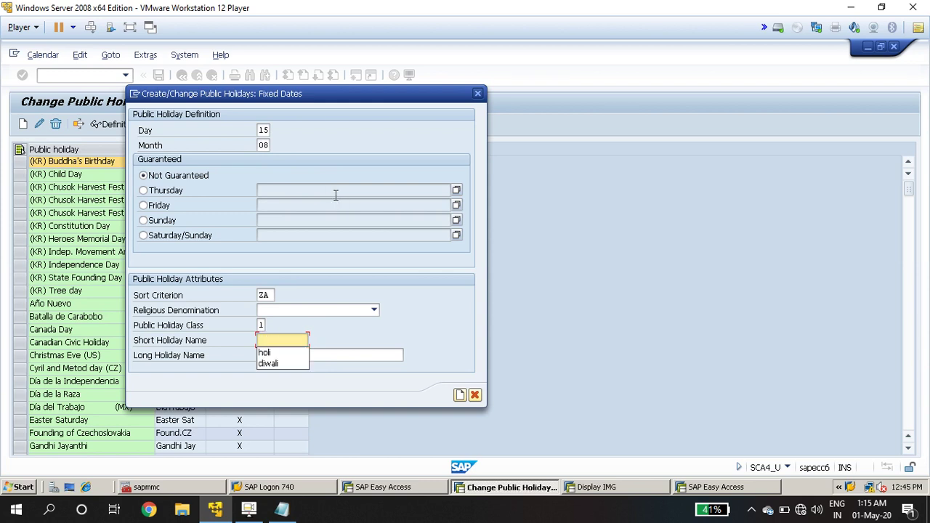
pyautogui.write('i')
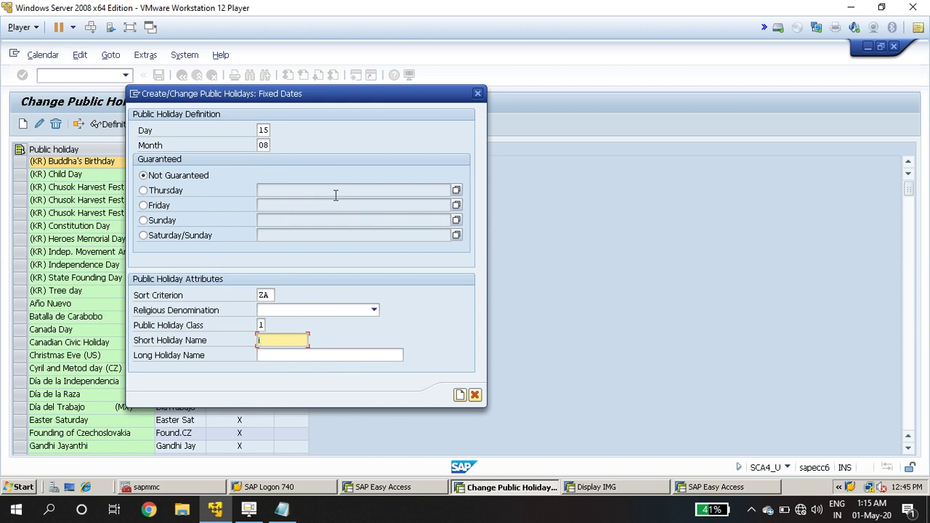
pyautogui.press('BackSpace')
pyautogui.write('i')
pyautogui.press('BackSpace')
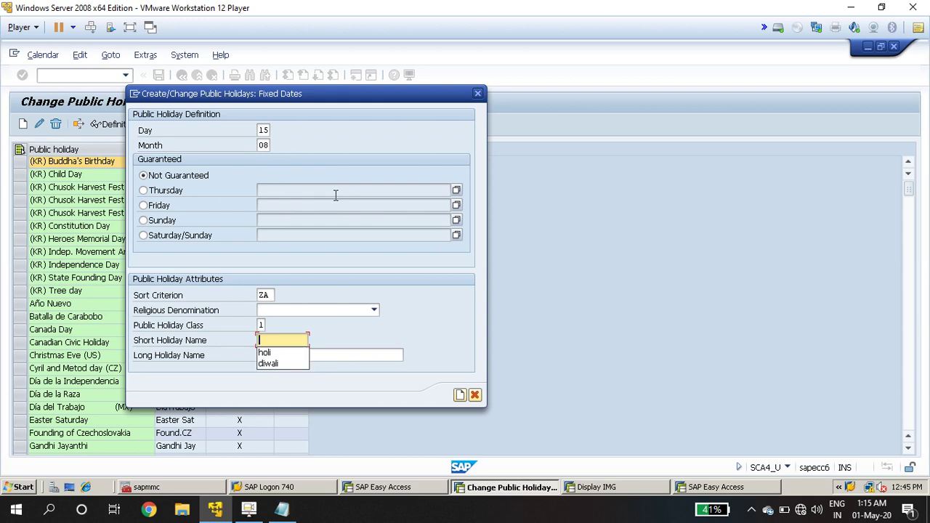
pyautogui.write('INDE')
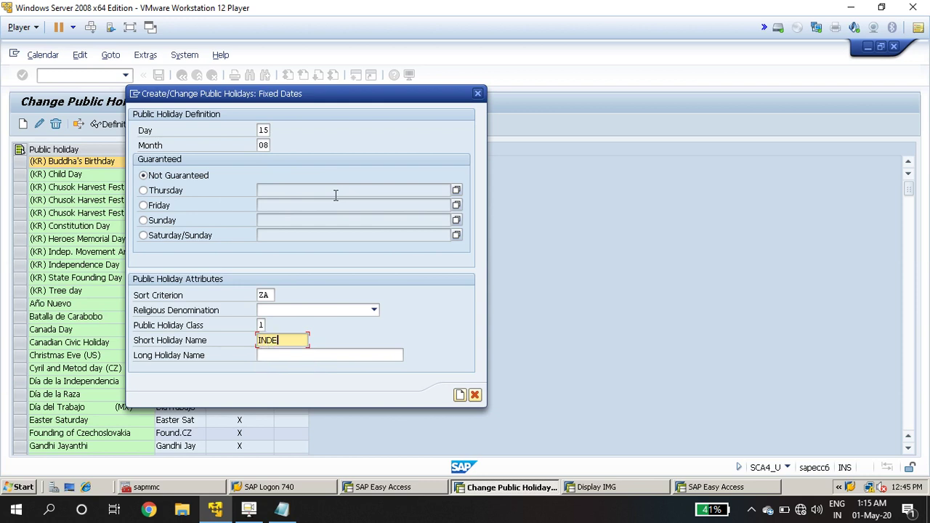
pyautogui.write('PENDAC')
# Step: Copy the short name into the long holiday name, complete it as INDEPENDACE DAY and create the holiday, accepting the transport note
pyautogui.hotkey('ctrl', 'a')
pyautogui.hotkey('ctrl', 'c')
pyautogui.click(287, 355)
pyautogui.hotkey('ctrl', 'v')
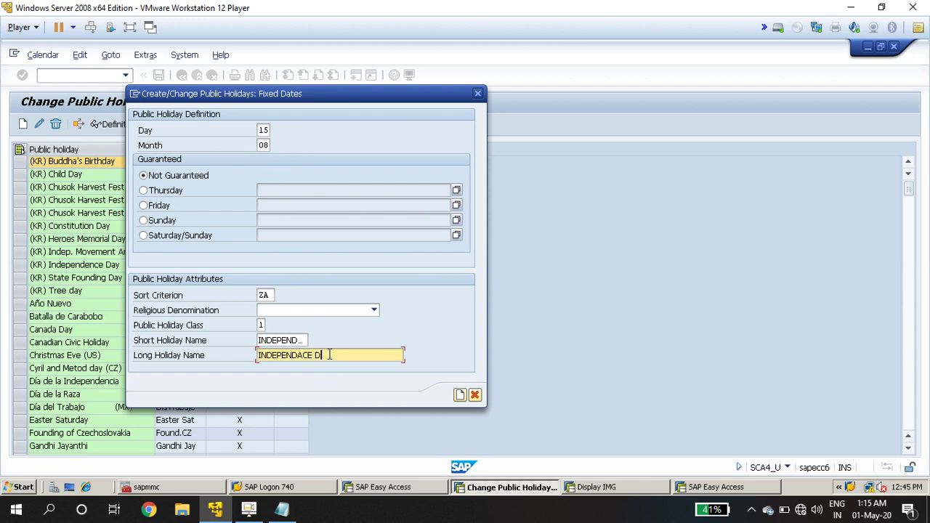
pyautogui.write('E DAY')
pyautogui.click(459, 395)
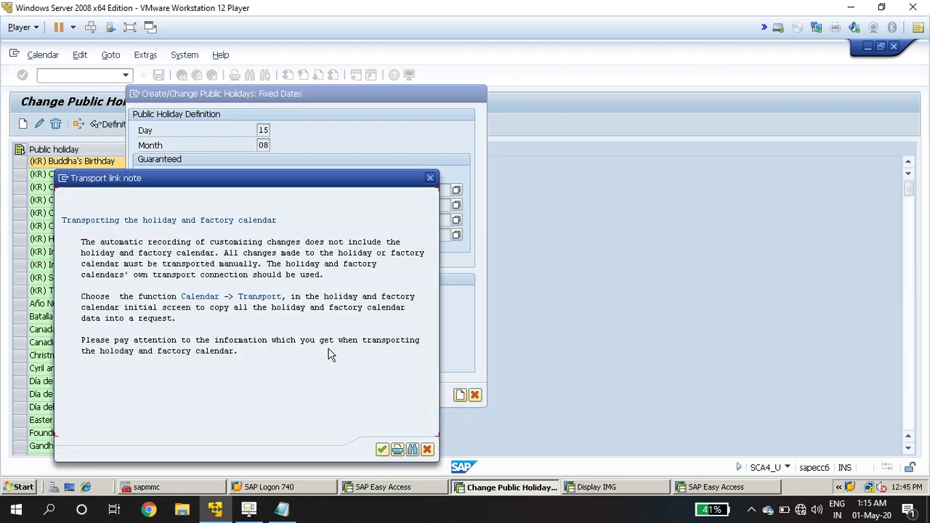
pyautogui.click(383, 449)
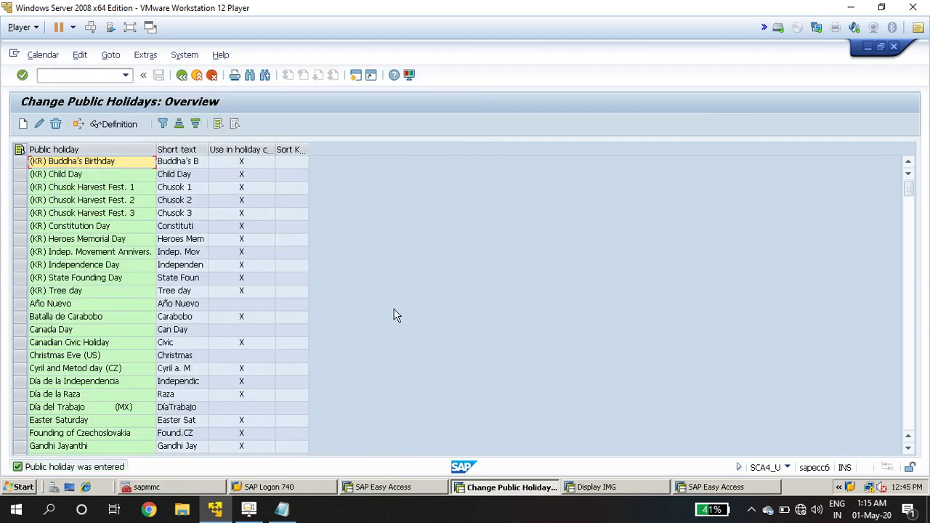
# Step: Locate INDEPENDACE DAY in the public holiday overview, widen the Short text column and inspect the entry's name, short text and holiday calendar usage
pyautogui.moveTo(911, 194); pyautogui.dragTo(910, 421)
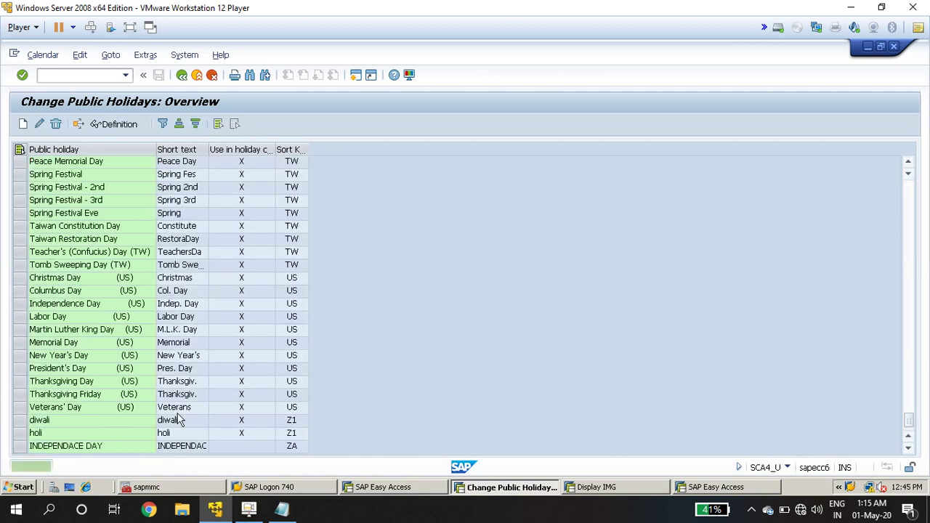
pyautogui.click(20, 446)
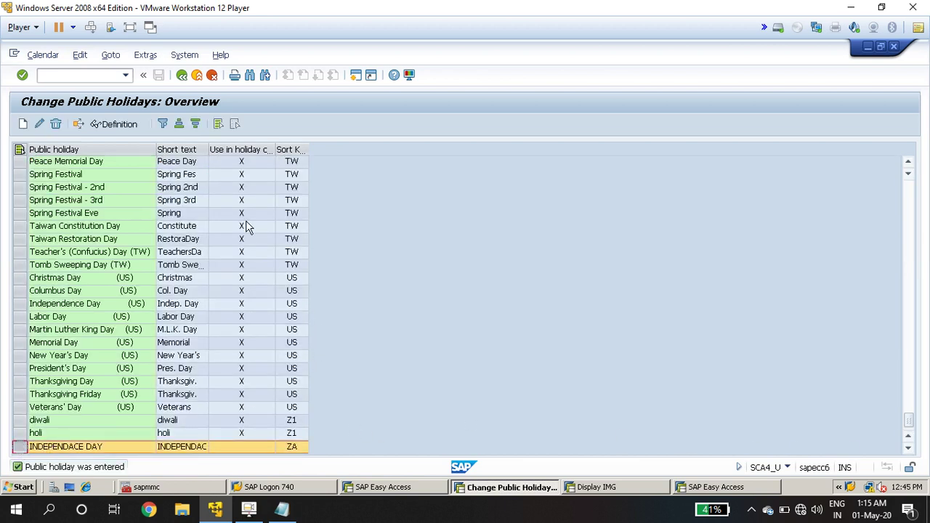
pyautogui.moveTo(208, 149); pyautogui.dragTo(248, 149)
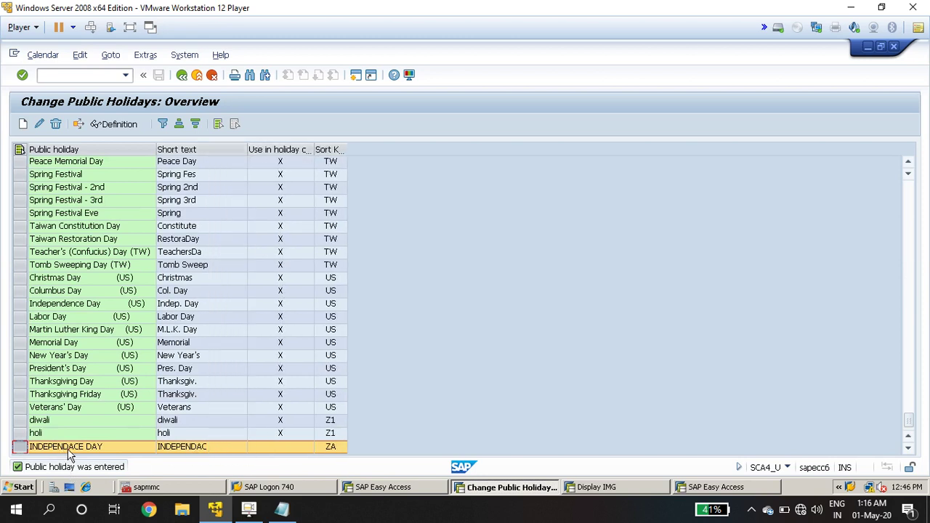
pyautogui.click(282, 446)
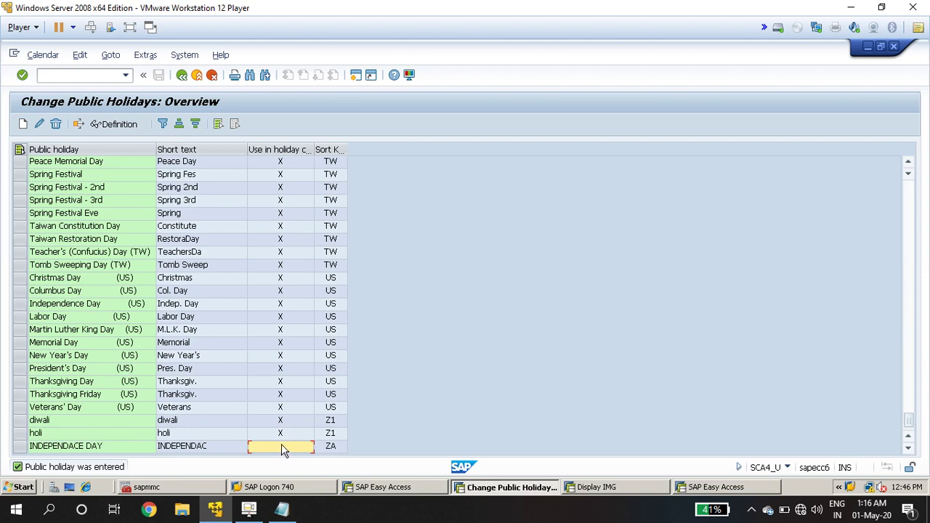
pyautogui.click(119, 448)
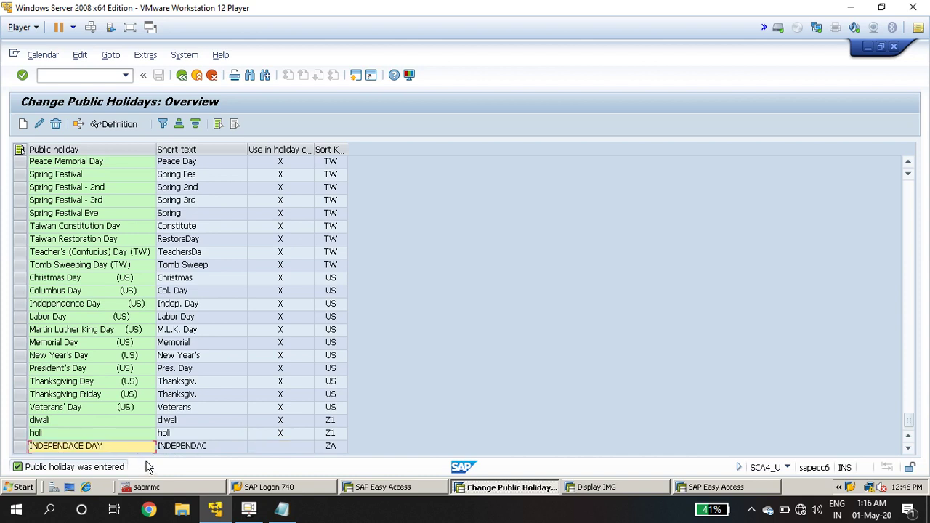
pyautogui.click(191, 448)
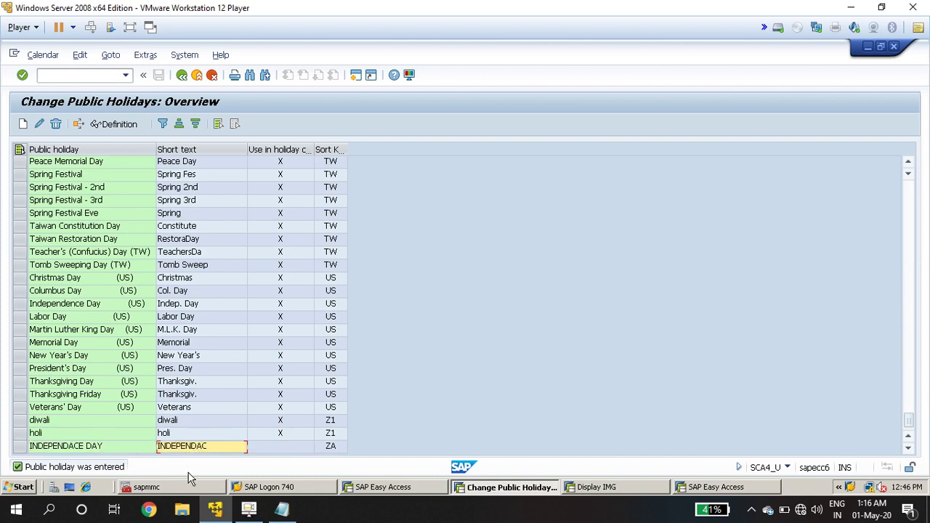
# Step: Widen the Sort Key and Use in holiday cal. columns of the public holiday table until their headings show in full
pyautogui.click(127, 446)
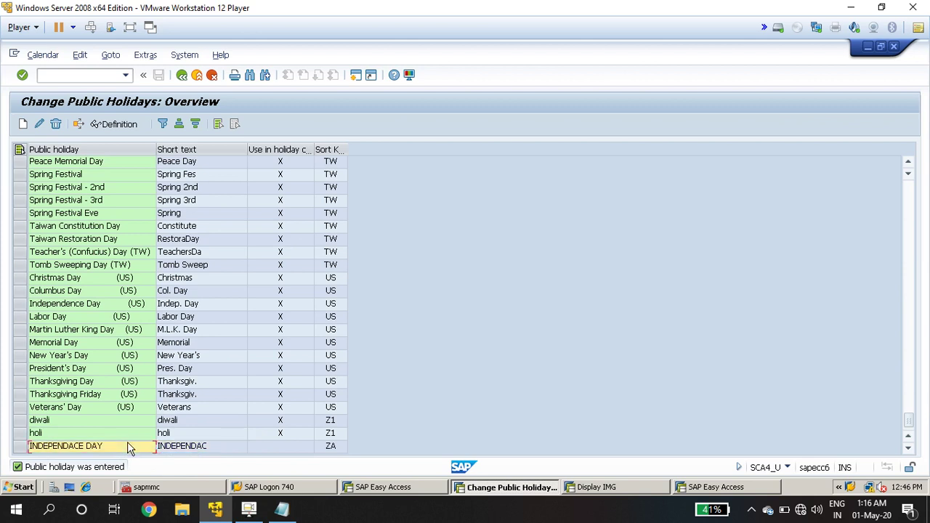
pyautogui.click(330, 445)
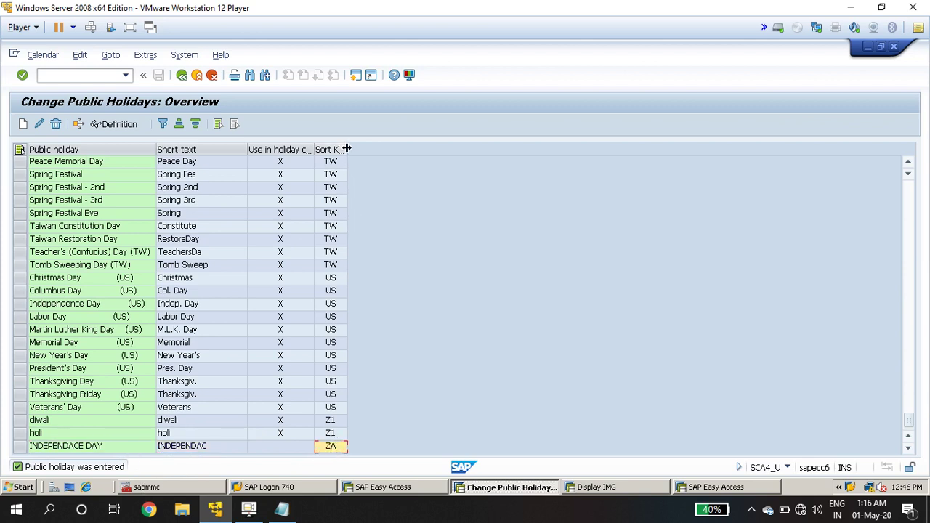
pyautogui.moveTo(347, 149); pyautogui.dragTo(365, 149)
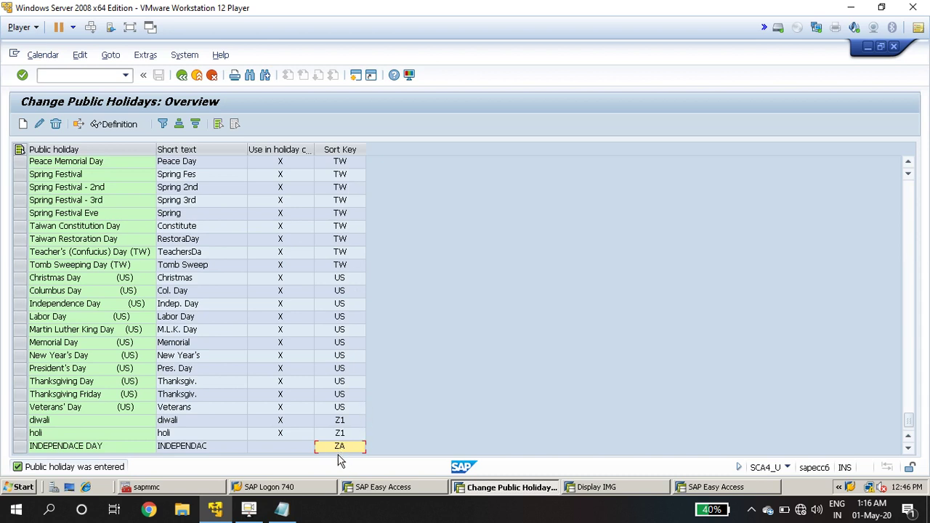
pyautogui.click(285, 450)
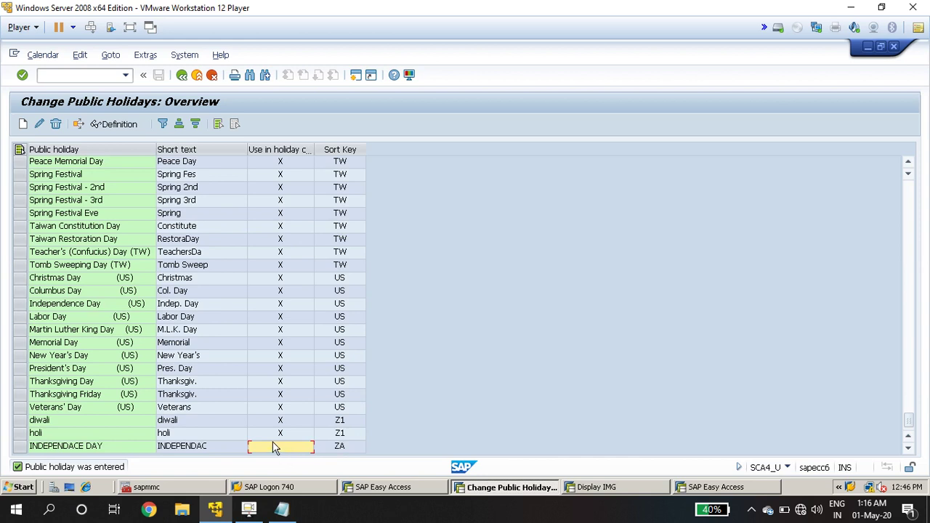
pyautogui.click(113, 451)
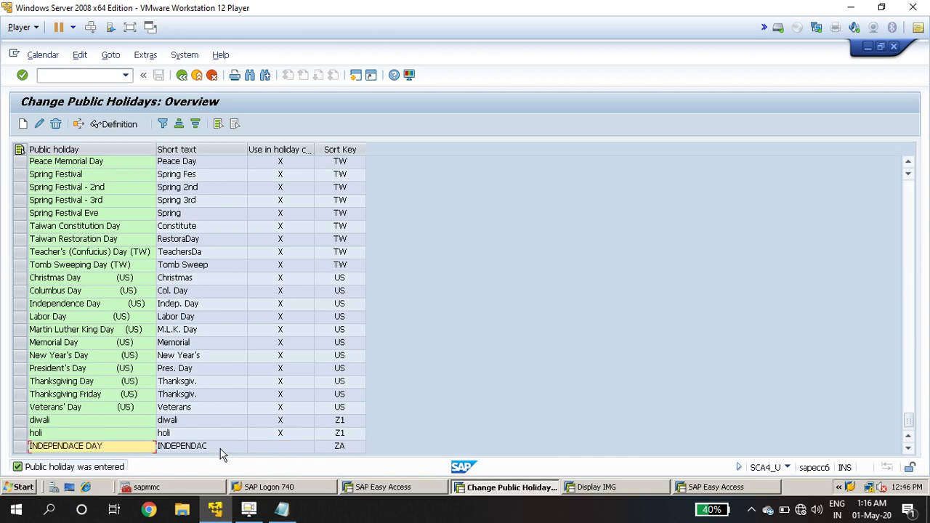
pyautogui.click(273, 451)
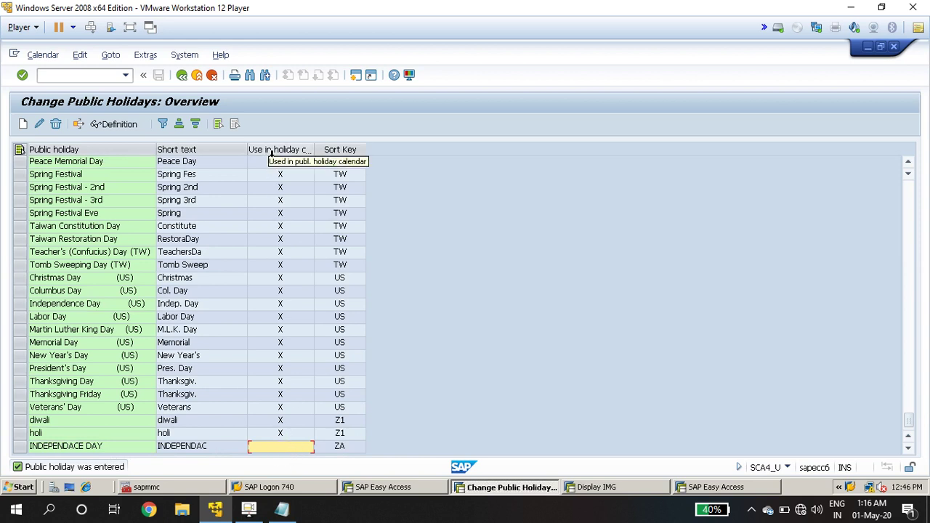
pyautogui.moveTo(314, 150); pyautogui.dragTo(367, 150)
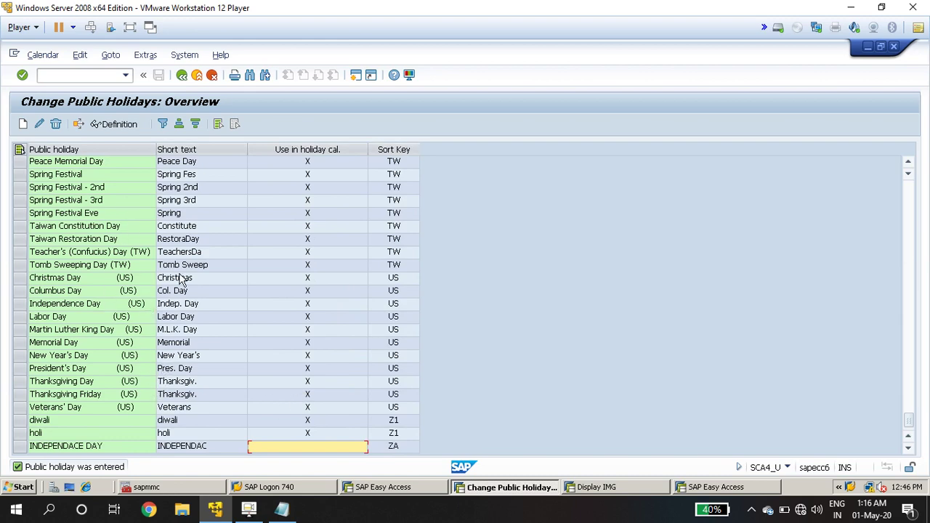
# Step: Compare which public holidays are marked as used in a holiday calendar, including the Thai entries and INDEPENDACE DAY
pyautogui.scroll(15, 335, 319)
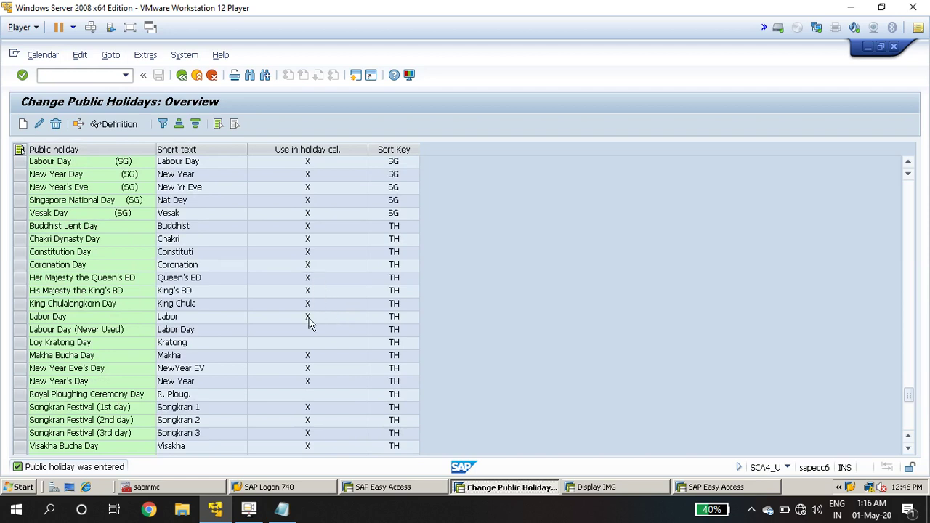
pyautogui.click(23, 329)
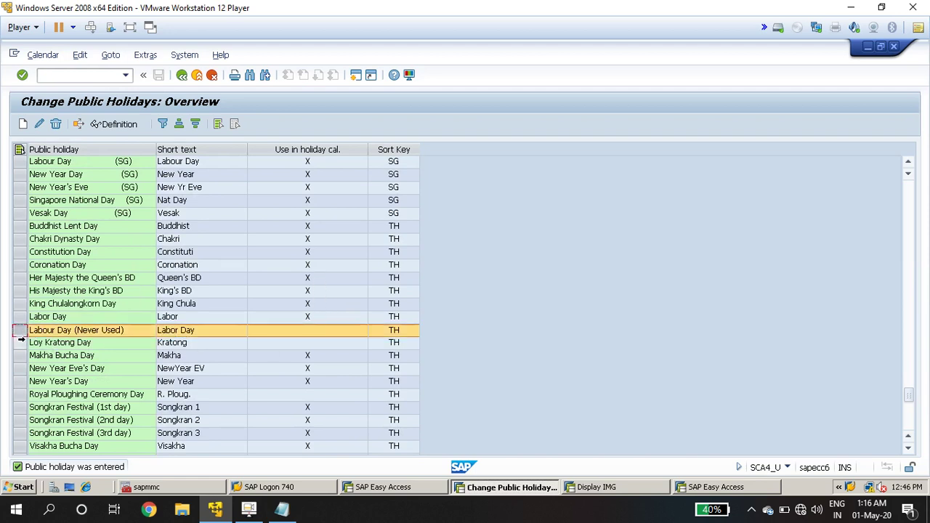
pyautogui.click(19, 343)
pyautogui.click(20, 329)
pyautogui.click(297, 342)
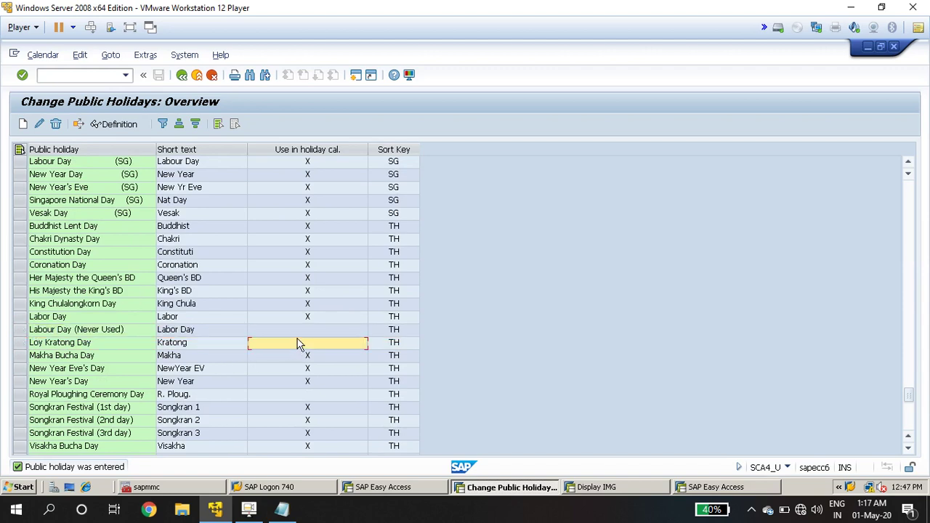
pyautogui.scroll(-1, 297, 342)
pyautogui.scroll(-10, 297, 342)
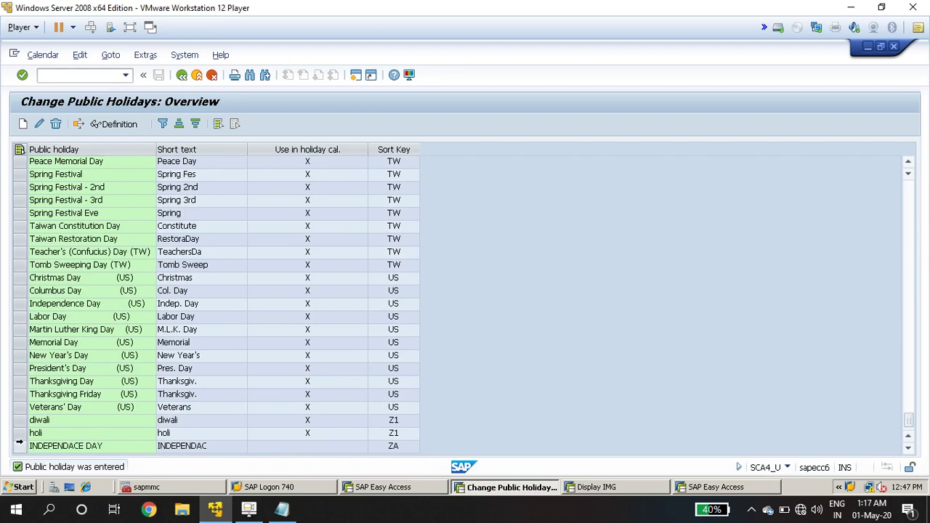
pyautogui.click(210, 446)
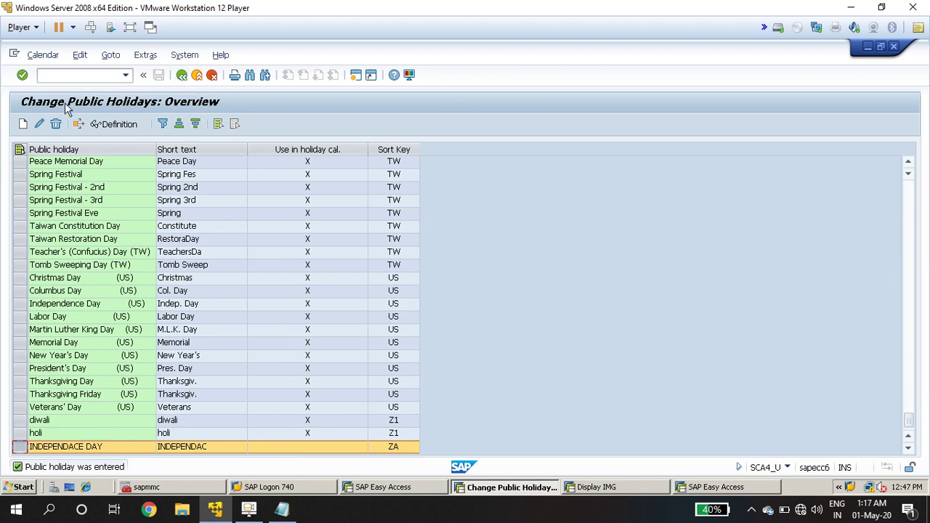
# Step: Start creating a public holiday with a fixed date, setting day 26 and month 01
pyautogui.click(23, 124)
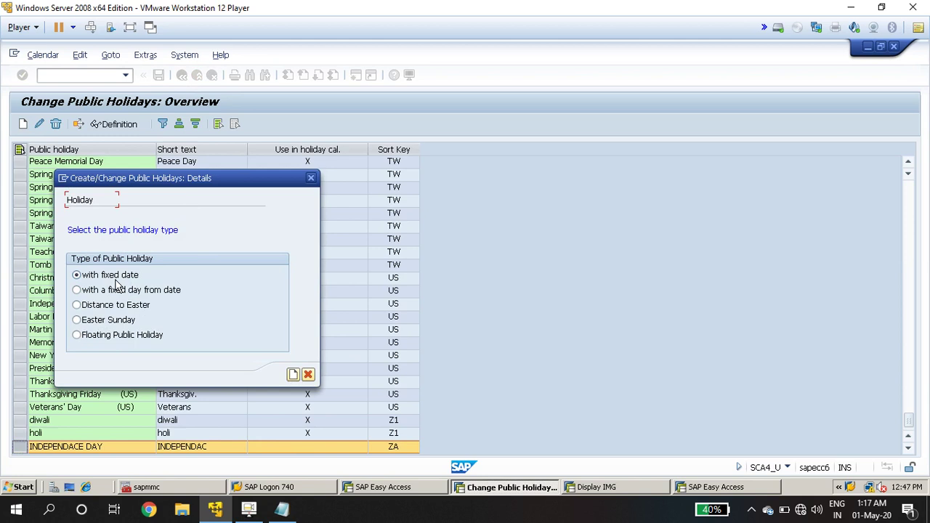
pyautogui.click(292, 375)
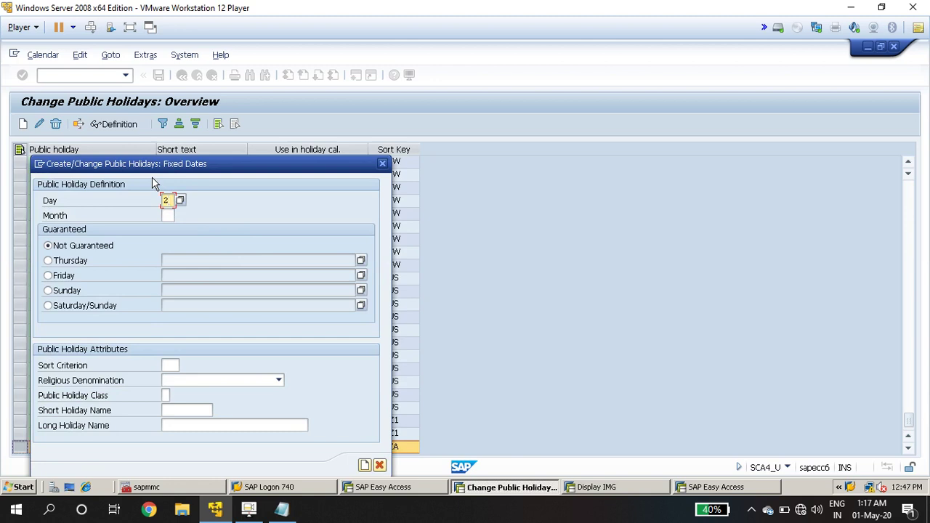
pyautogui.click(167, 215)
pyautogui.write('01')
# Step: Check the Republic Day entry in the Notepad client requirements, then return to the new holiday's sort criterion in SAP
pyautogui.click(283, 513)
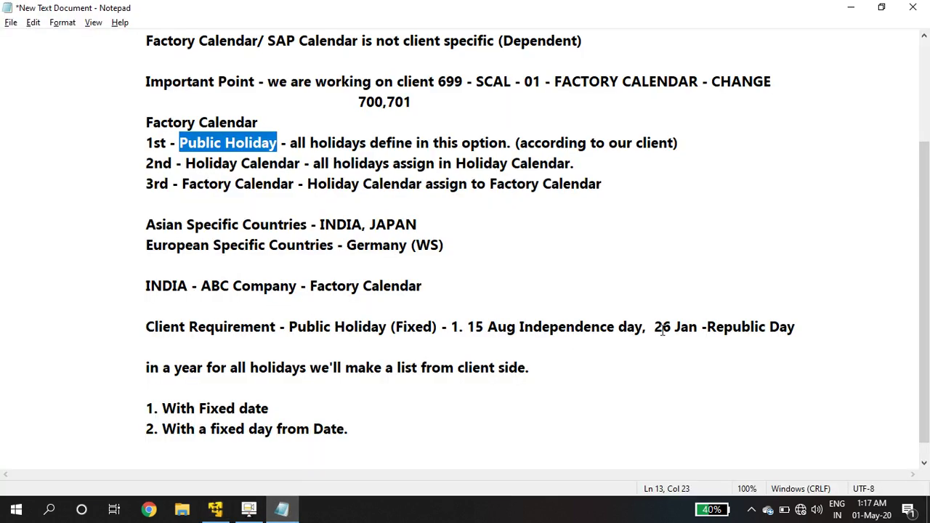
pyautogui.moveTo(654, 327); pyautogui.dragTo(796, 326)
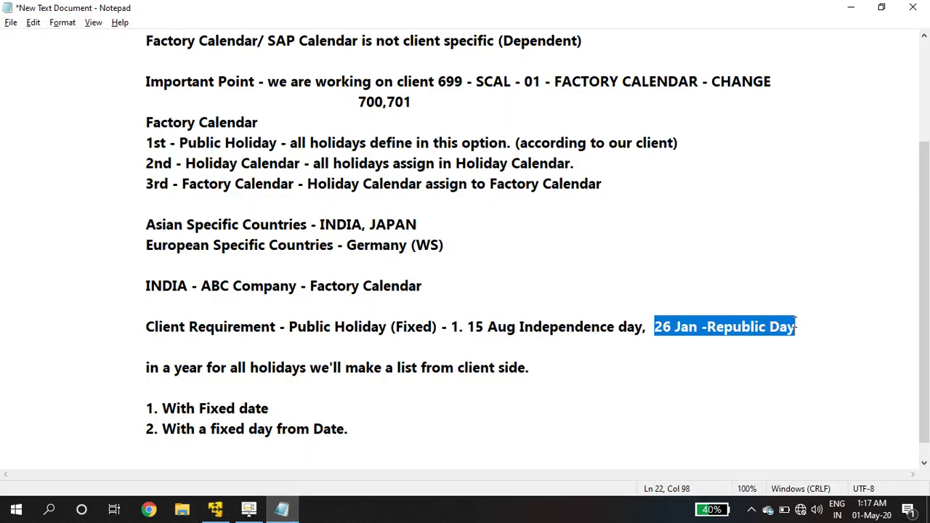
pyautogui.click(796, 370)
pyautogui.moveTo(707, 327); pyautogui.dragTo(797, 327)
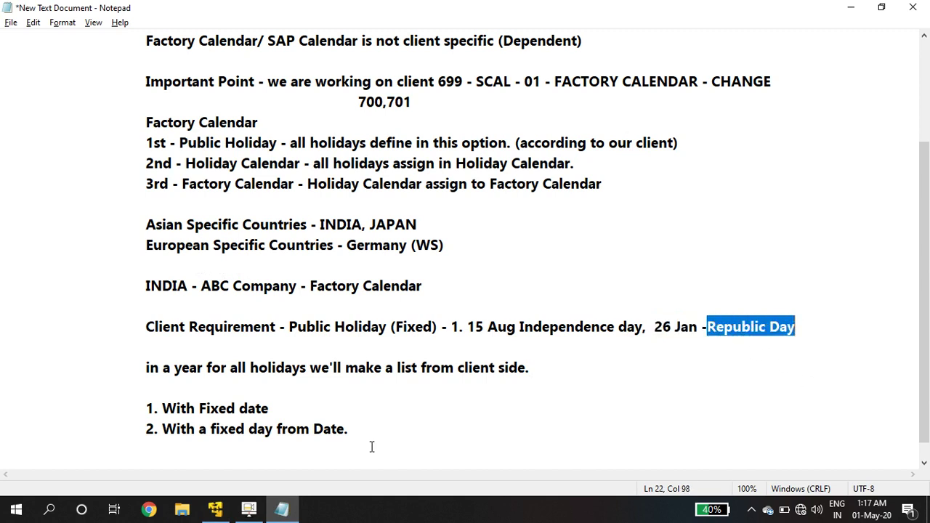
pyautogui.click(214, 510)
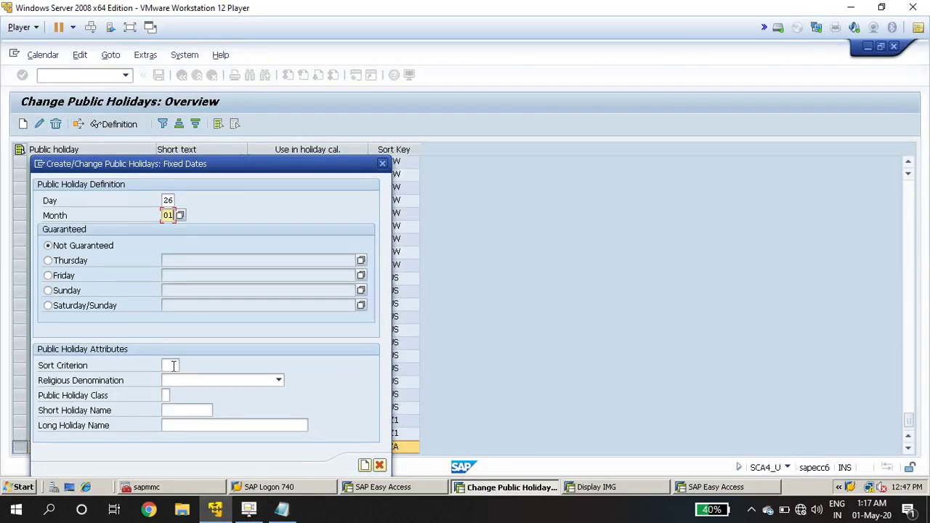
pyautogui.click(174, 366)
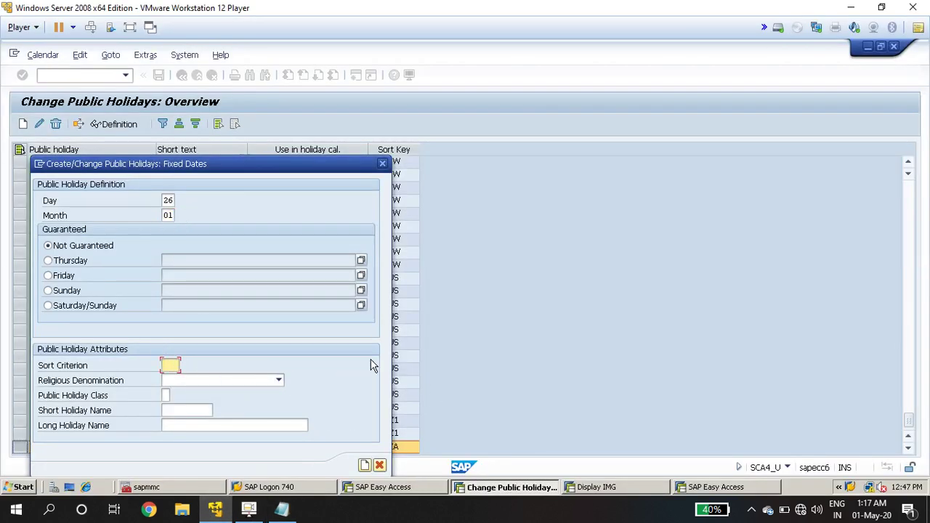
# Step: In Notepad, add below the client requirement: "Very Important for Holiday - every time we'll use the same short key for defining the holiday"
pyautogui.click(282, 510)
pyautogui.moveTo(477, 328); pyautogui.dragTo(796, 331)
pyautogui.click(820, 329)
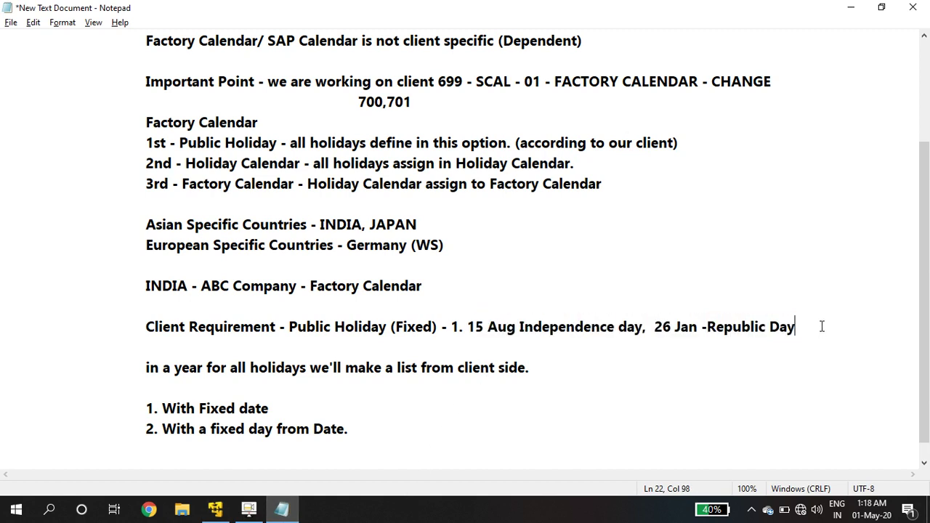
pyautogui.press('Return')
pyautogui.press('Return')
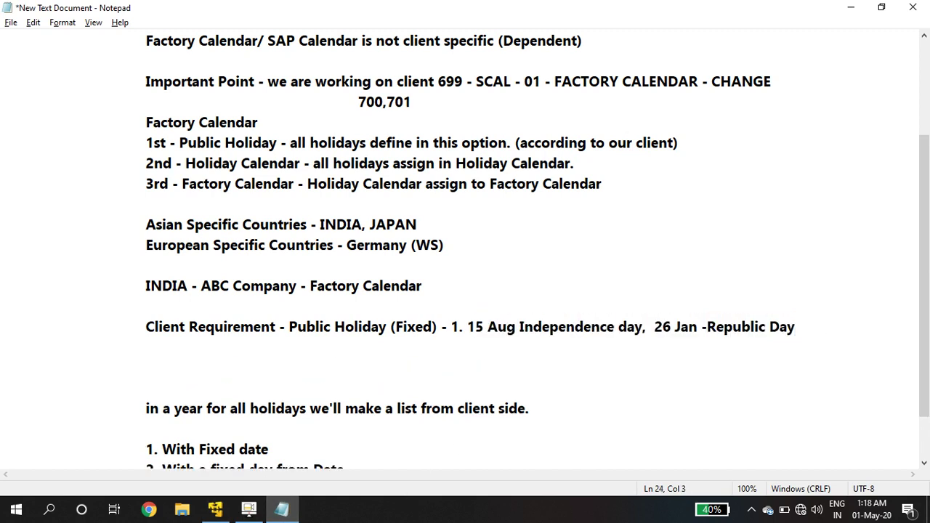
pyautogui.write('Vwe')
pyautogui.press('BackSpace')
pyautogui.press('BackSpace')
pyautogui.write('ert')
pyautogui.write('y Impo')
pyautogui.write('rt')
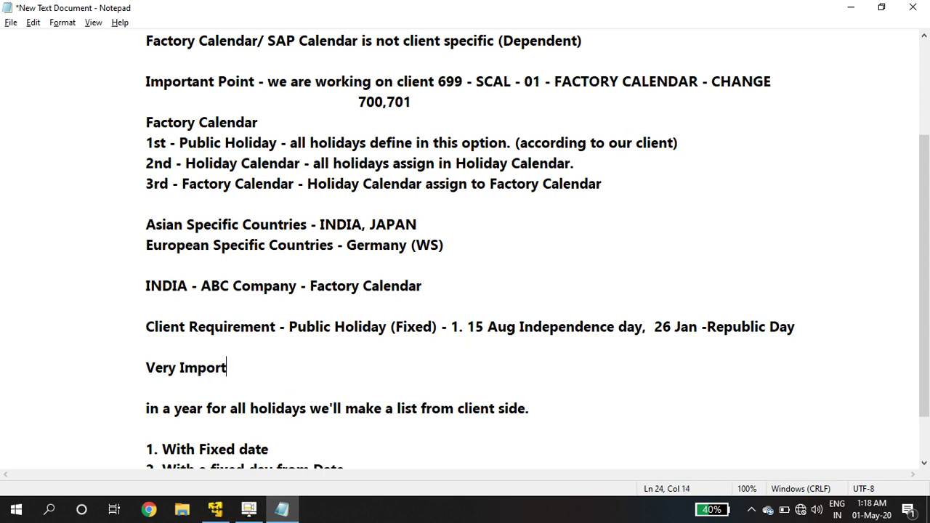
pyautogui.write('ant for Holiday -')
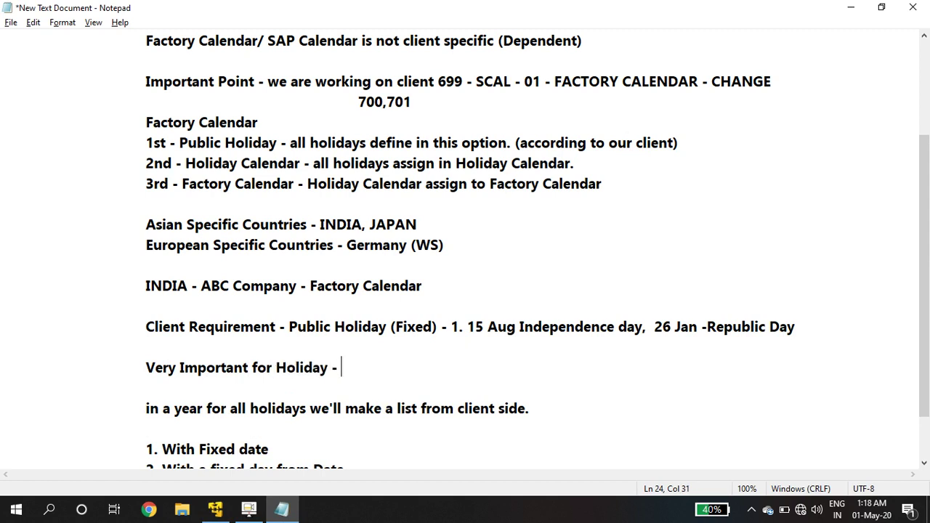
pyautogui.write(' every time w')
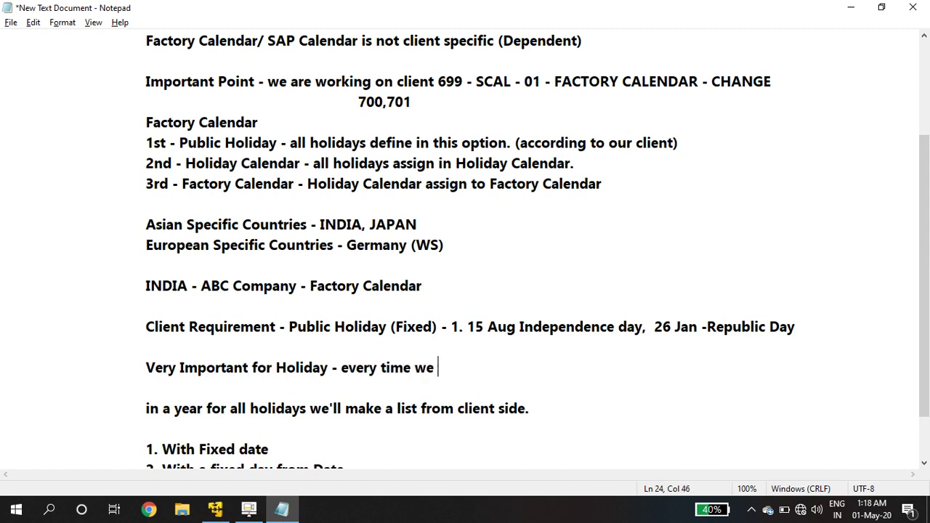
pyautogui.write("e'll use the s")
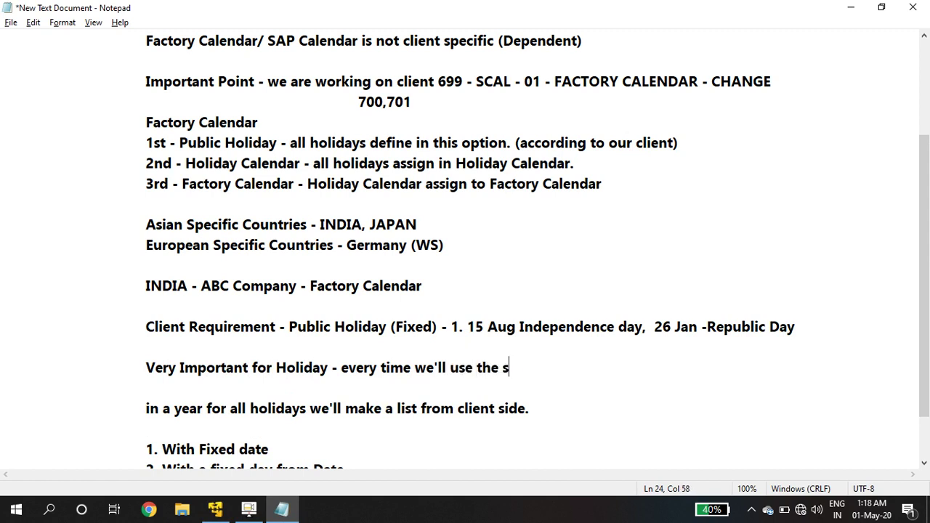
pyautogui.write('ame short ')
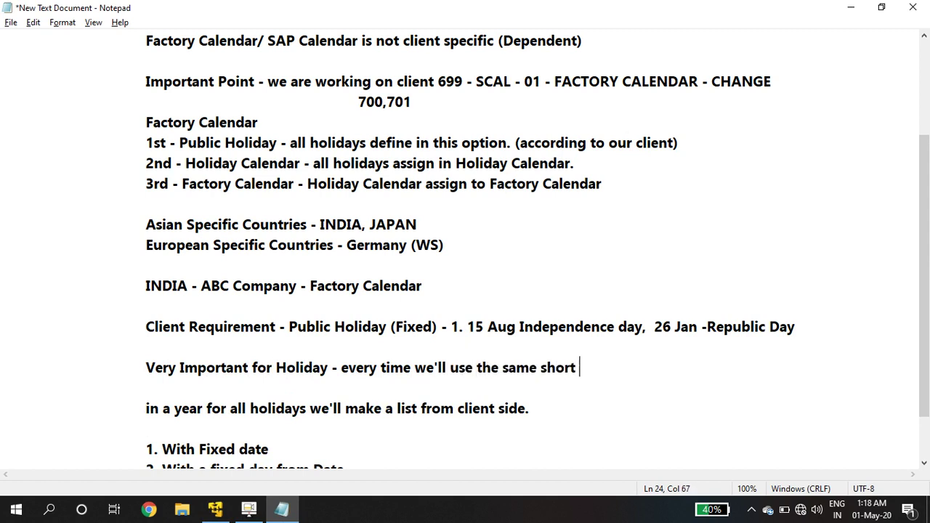
pyautogui.write('key for d')
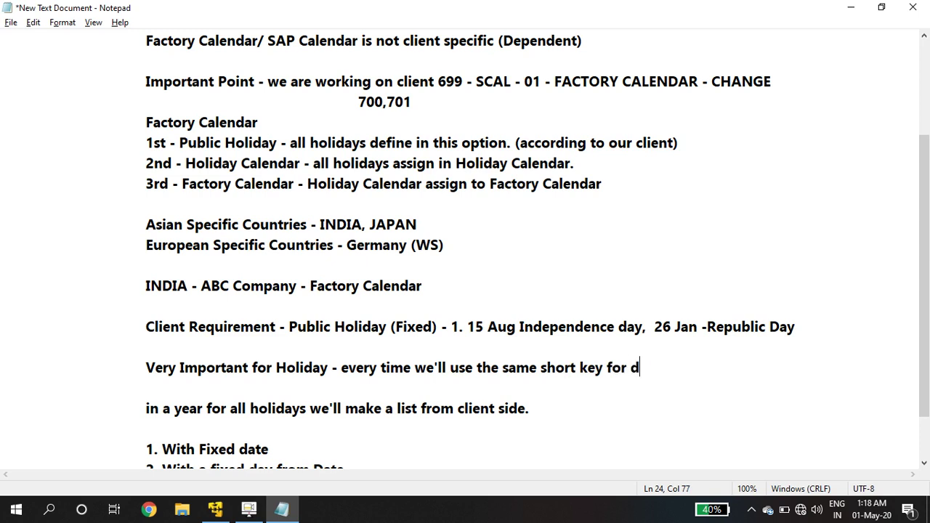
pyautogui.write('efining the hol')
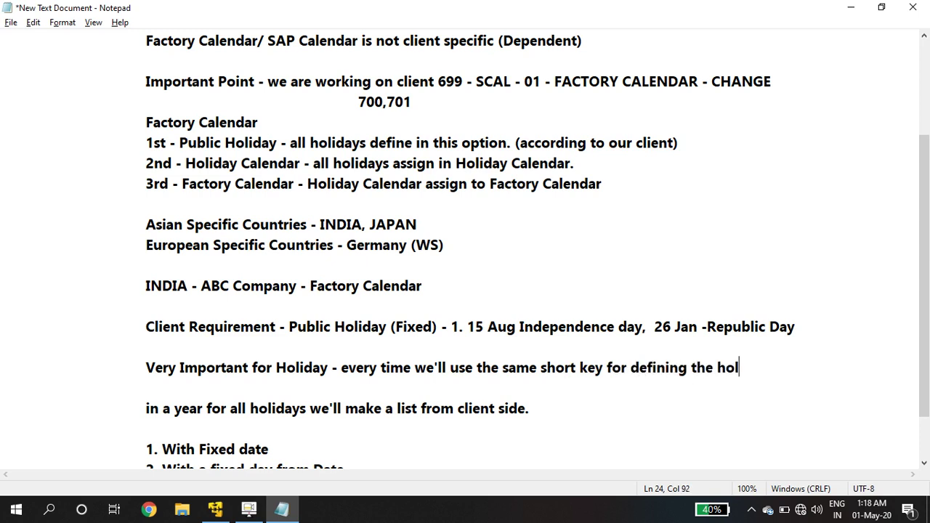
pyautogui.write('iday')
pyautogui.click(486, 326)
pyautogui.hotkey('shift', 'Home')
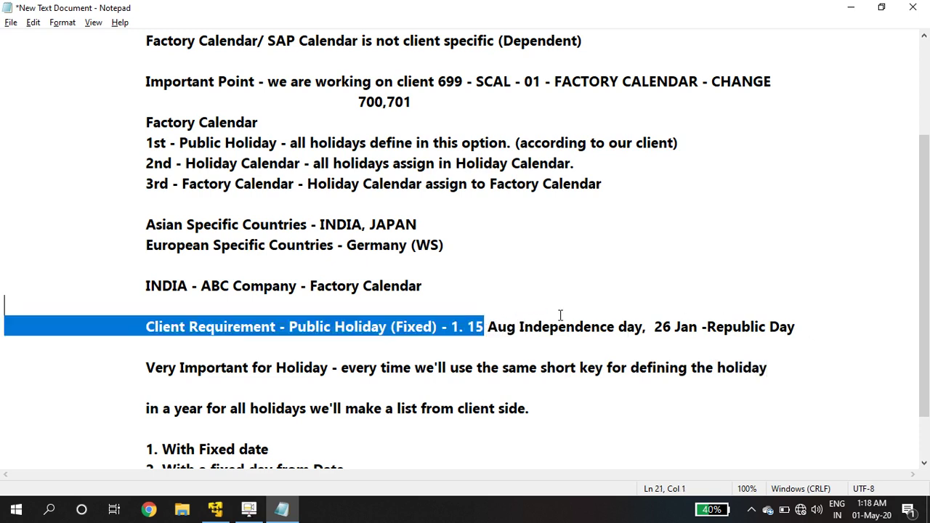
pyautogui.keyDown('shift'); pyautogui.click(566, 326); pyautogui.keyUp('shift')
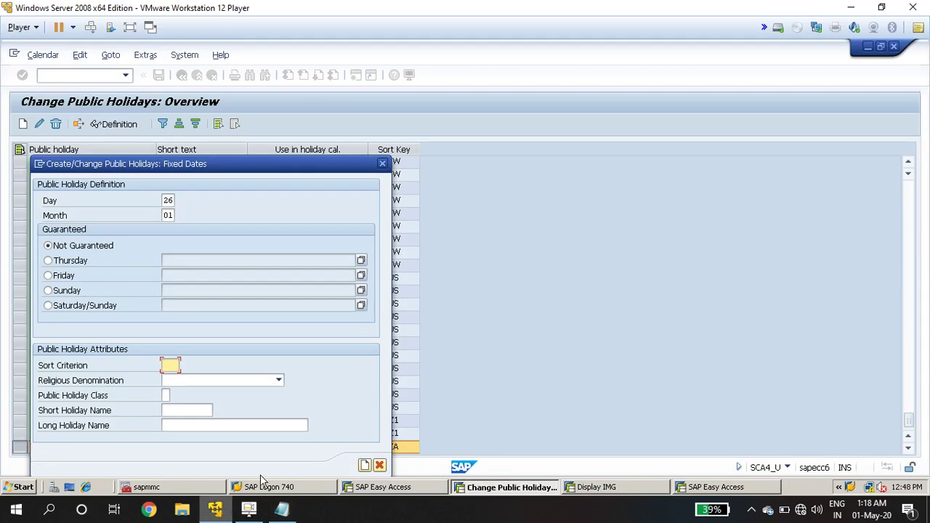
# Step: Switch back to SAP, cancel creating the new public holiday, and select the sort key of INDEPENDACE DAY
pyautogui.click(215, 508)
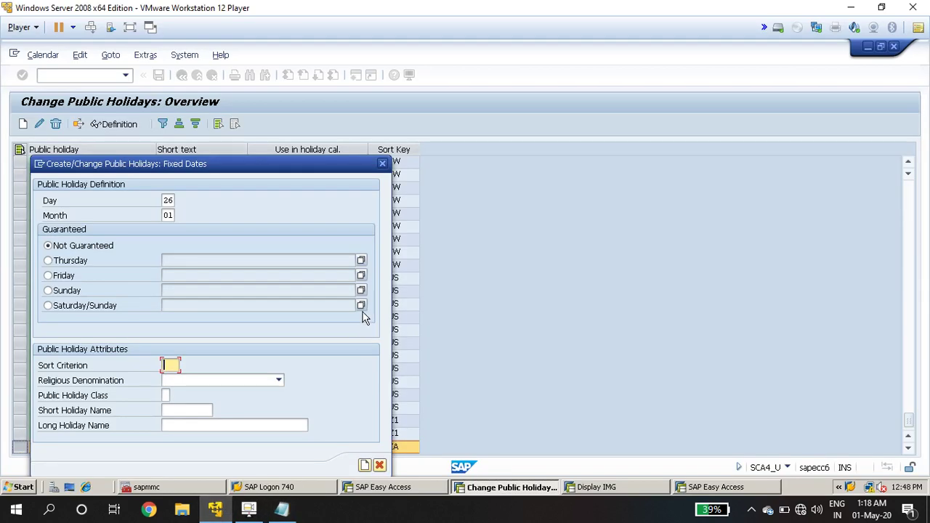
pyautogui.click(382, 163)
pyautogui.click(306, 375)
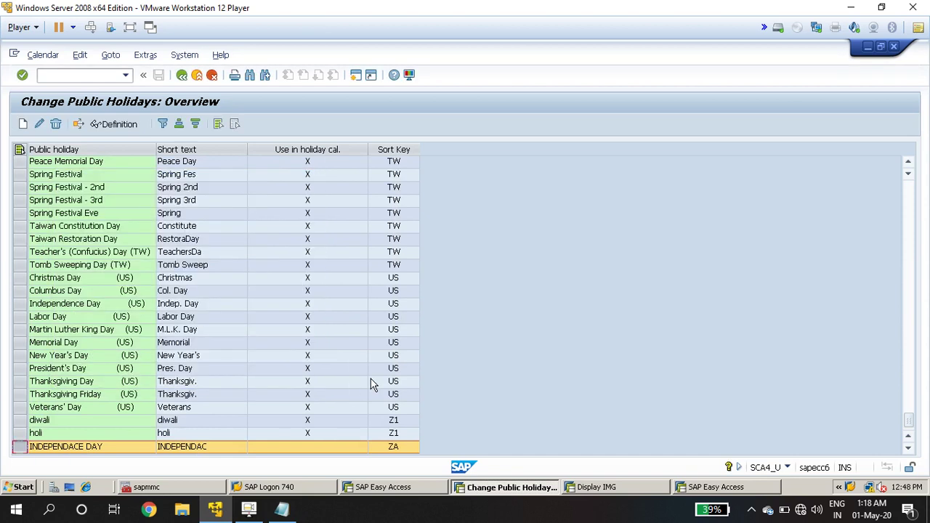
pyautogui.click(397, 449)
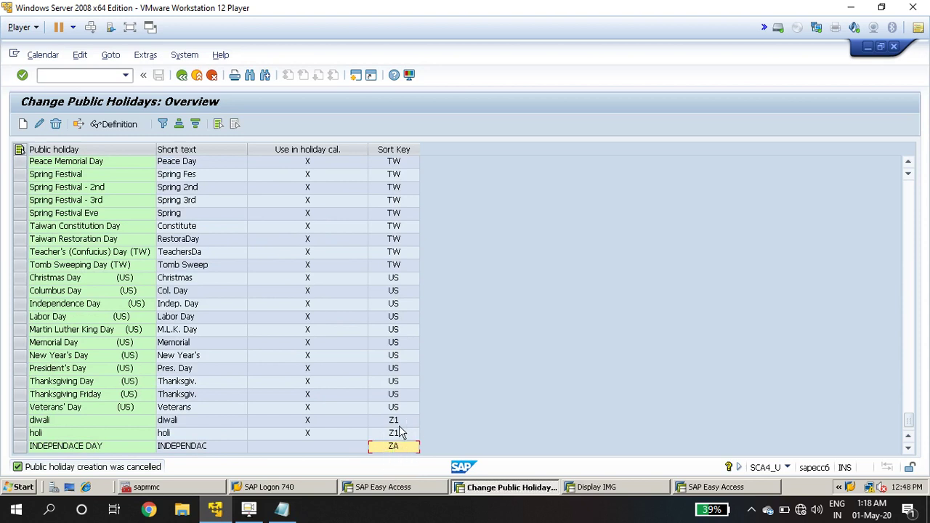
# Step: Return to the SAP Calendar main menu and open the Holiday calendar subobject in change mode
pyautogui.click(182, 75)
pyautogui.click(48, 240)
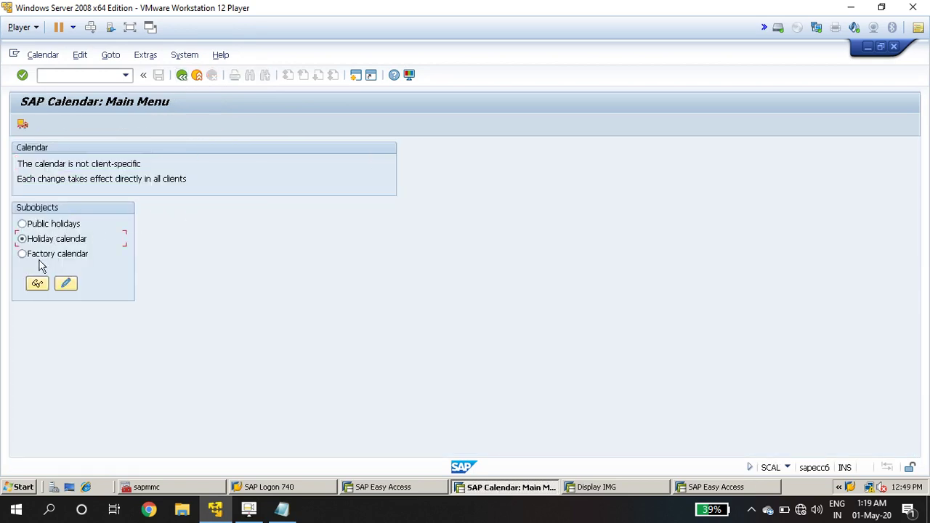
pyautogui.click(65, 284)
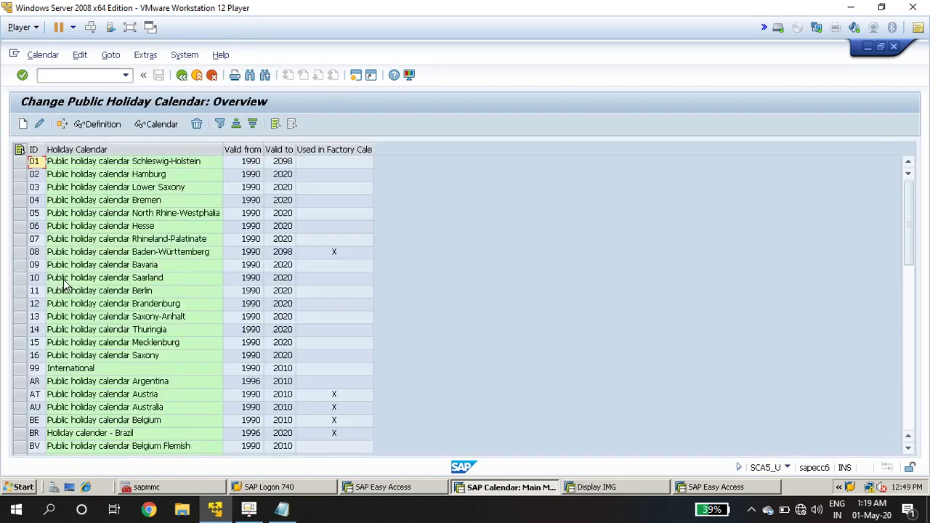
# Step: Open holiday calendar 01 (Schleswig-Holstein) for editing and bring up the public holidays available for assignment, down to the list's end
pyautogui.click(21, 161)
pyautogui.click(39, 126)
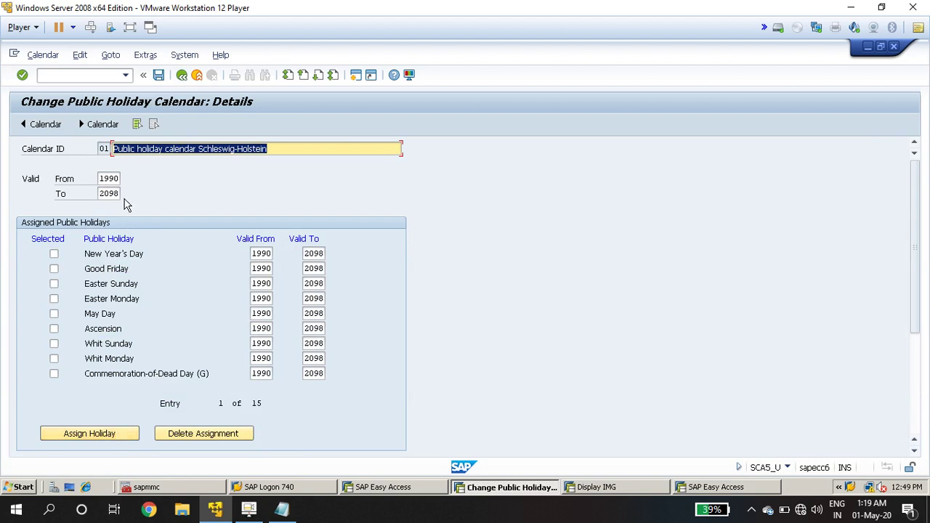
pyautogui.click(125, 434)
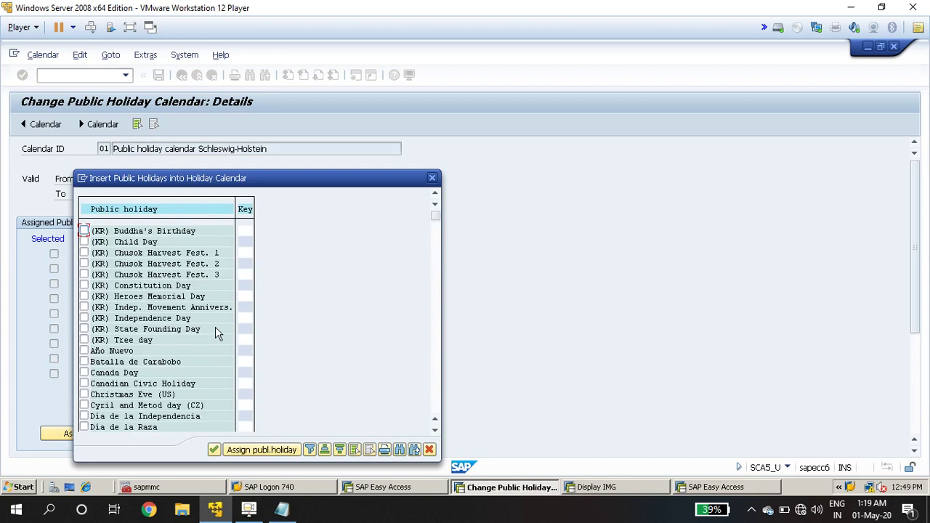
pyautogui.moveTo(332, 183); pyautogui.dragTo(399, 167)
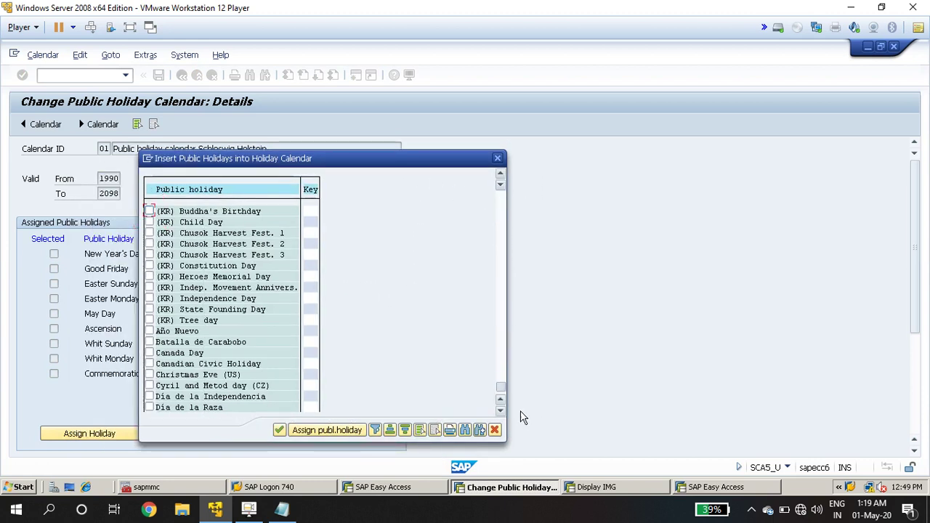
pyautogui.moveTo(520, 411); pyautogui.dragTo(512, 424)
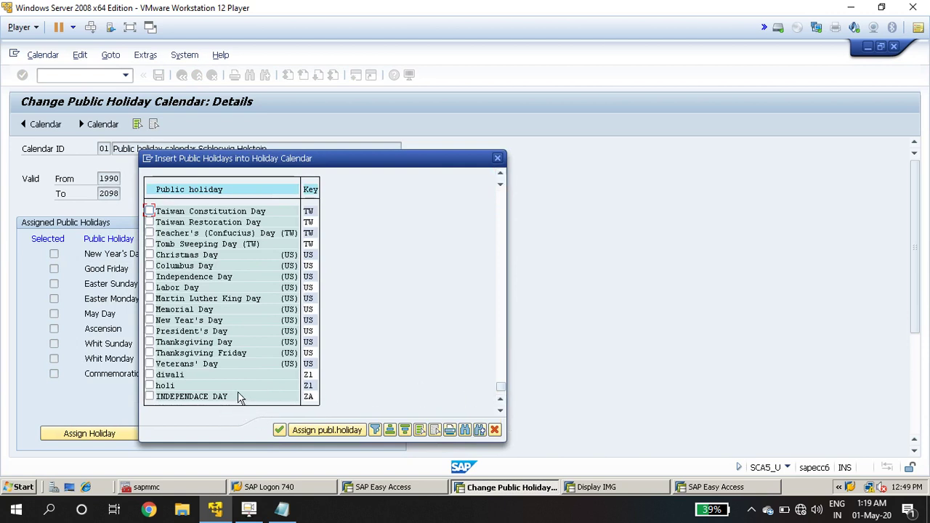
# Step: Filter the assignable public holidays by sort key ZA, then close the list without assigning any
pyautogui.click(308, 396)
pyautogui.click(311, 386)
pyautogui.click(310, 364)
pyautogui.click(306, 385)
pyautogui.click(308, 397)
pyautogui.click(375, 430)
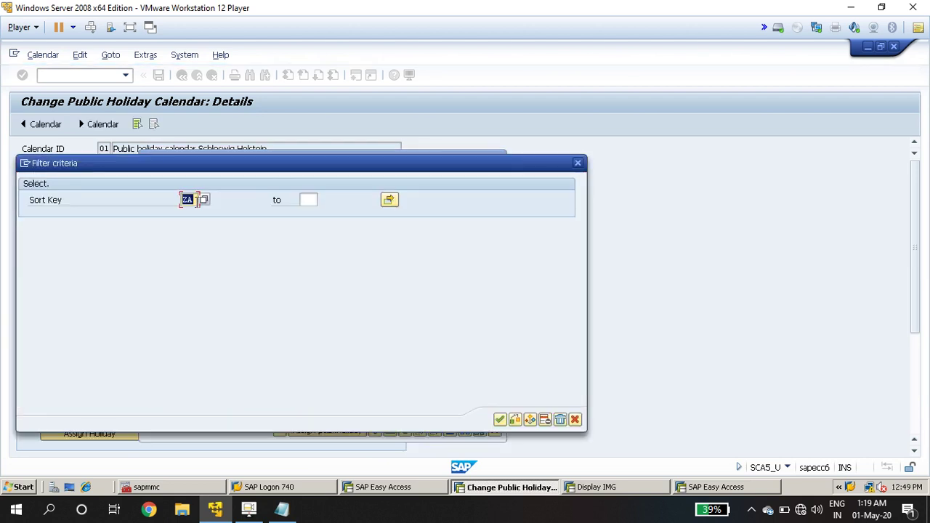
pyautogui.click(500, 420)
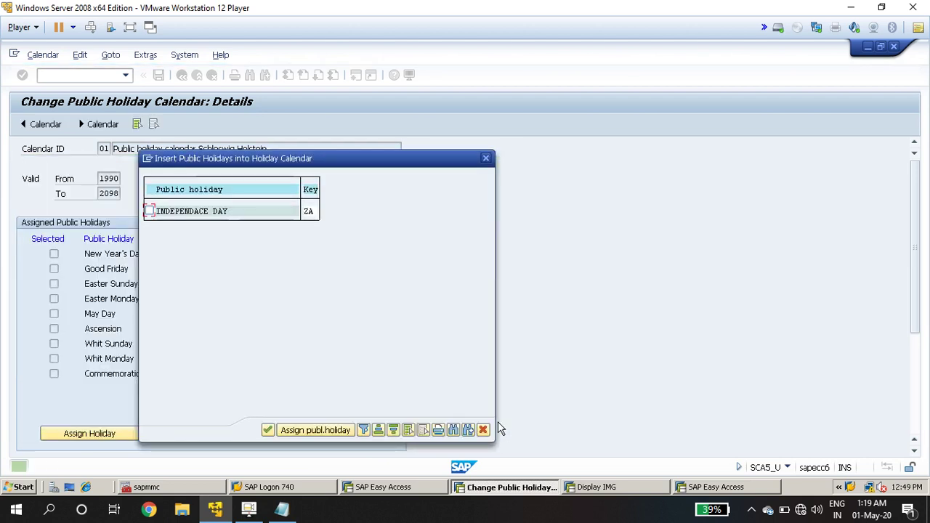
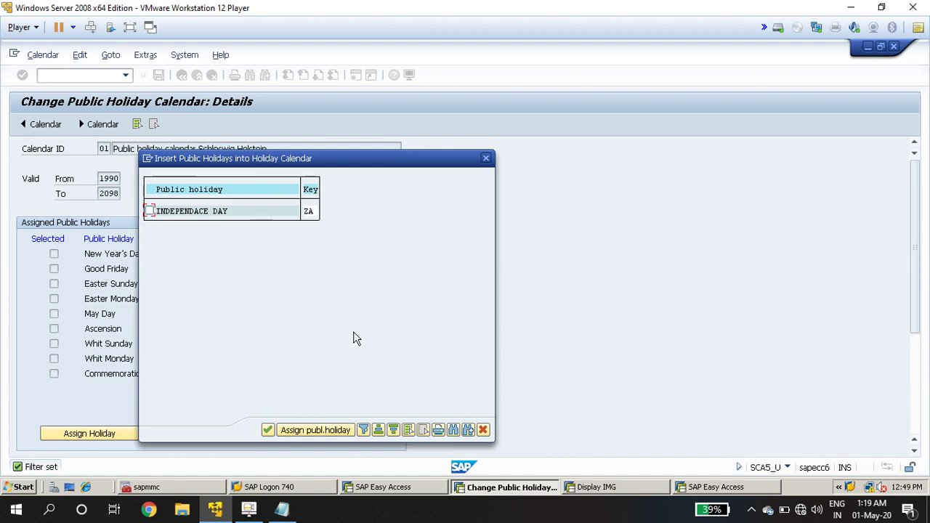
pyautogui.click(482, 429)
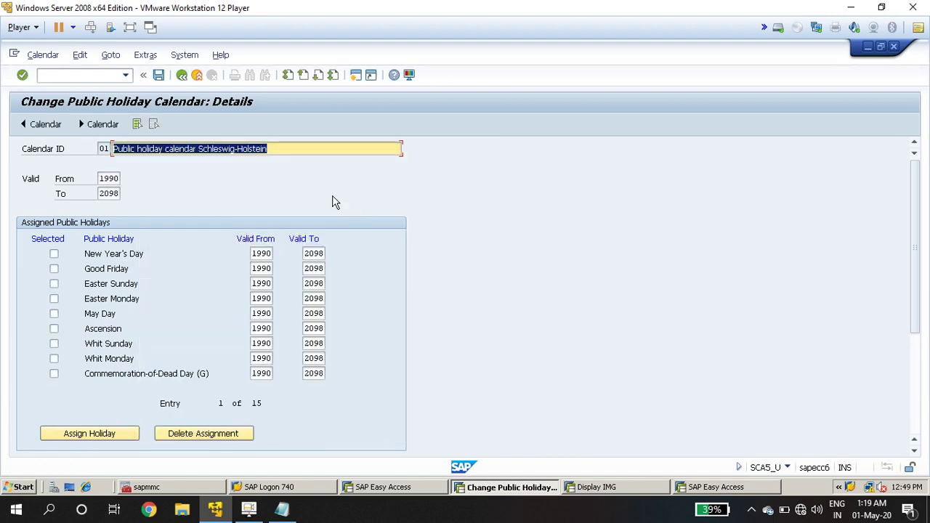
# Step: Leave the holiday calendar, return to the SAP Calendar main menu and open the Public holidays subobject in change mode
pyautogui.click(181, 75)
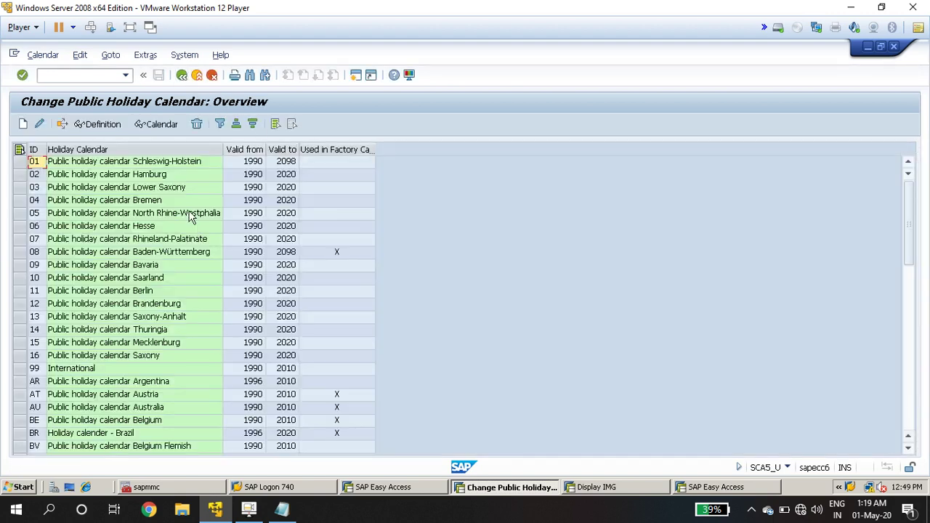
pyautogui.click(182, 75)
pyautogui.click(22, 224)
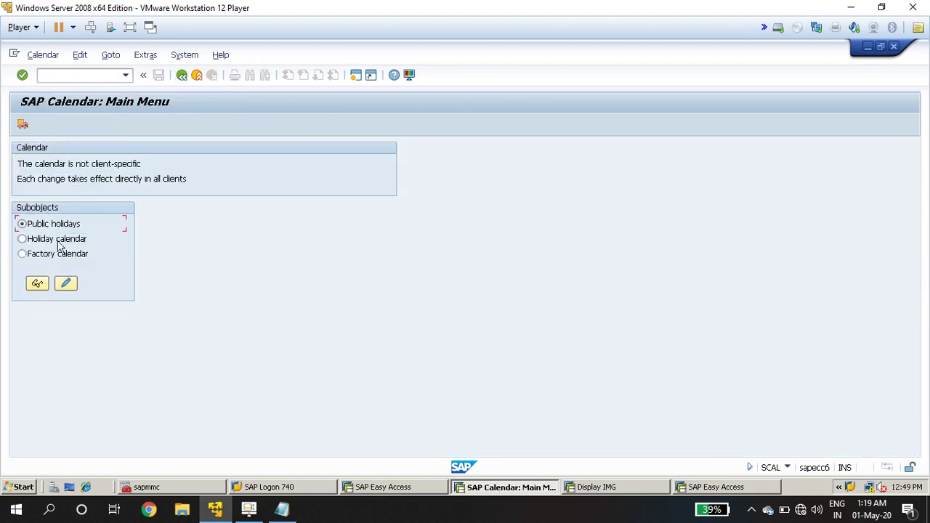
pyautogui.click(65, 284)
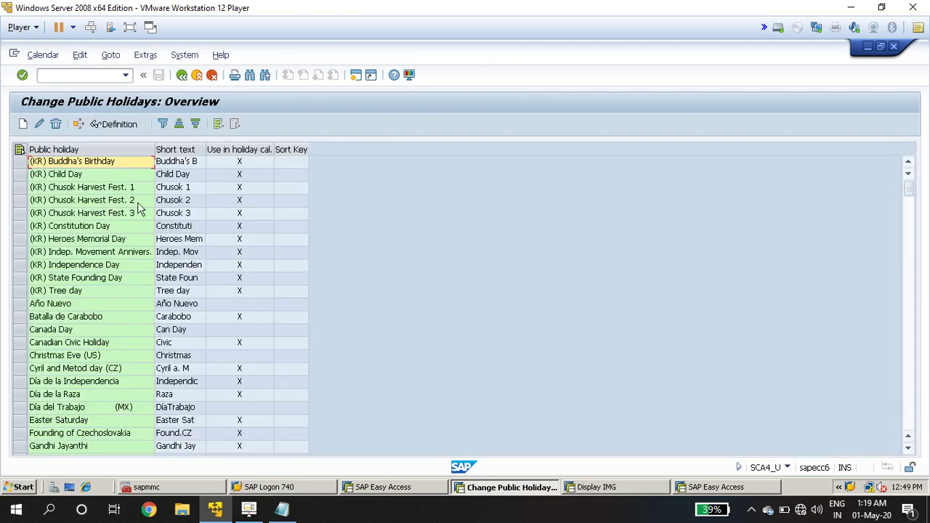
# Step: Start a new public holiday with fixed date, setting day 26, month 01 and sort criterion ZA
pyautogui.click(22, 124)
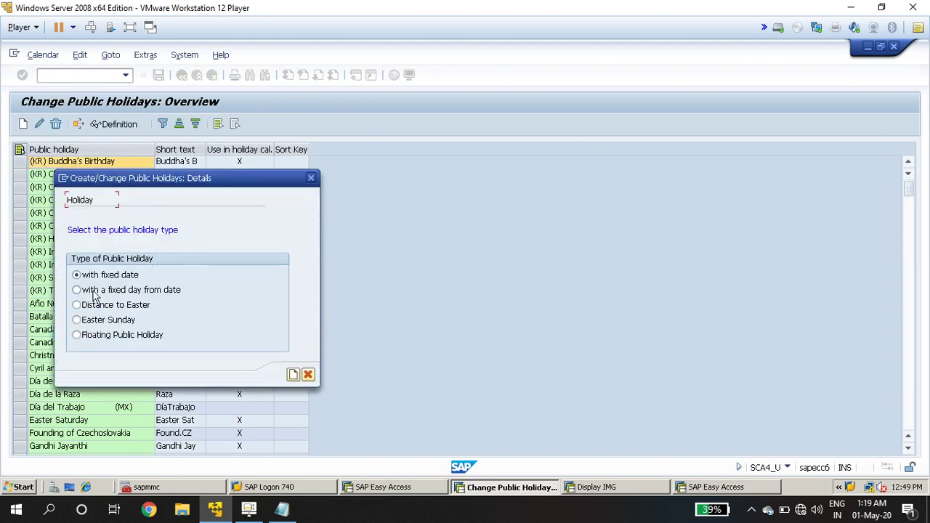
pyautogui.click(293, 376)
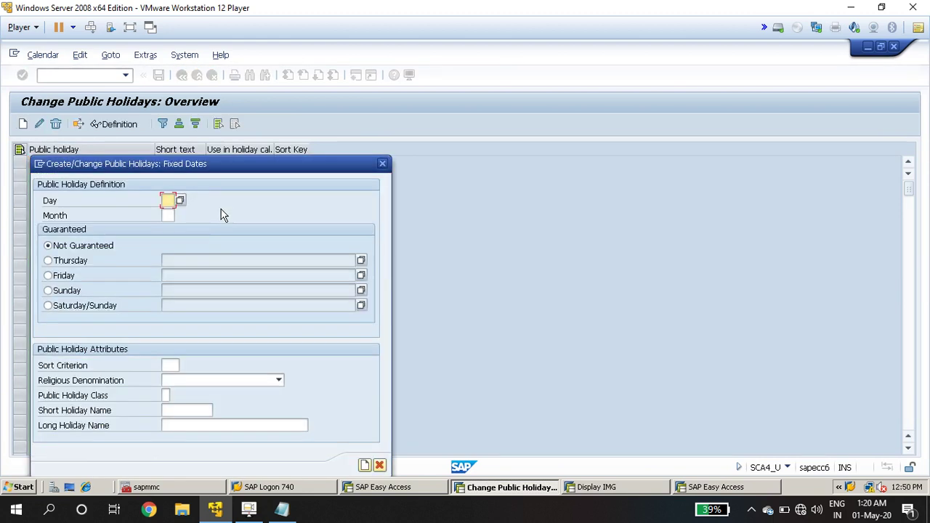
pyautogui.write('26')
pyautogui.click(167, 215)
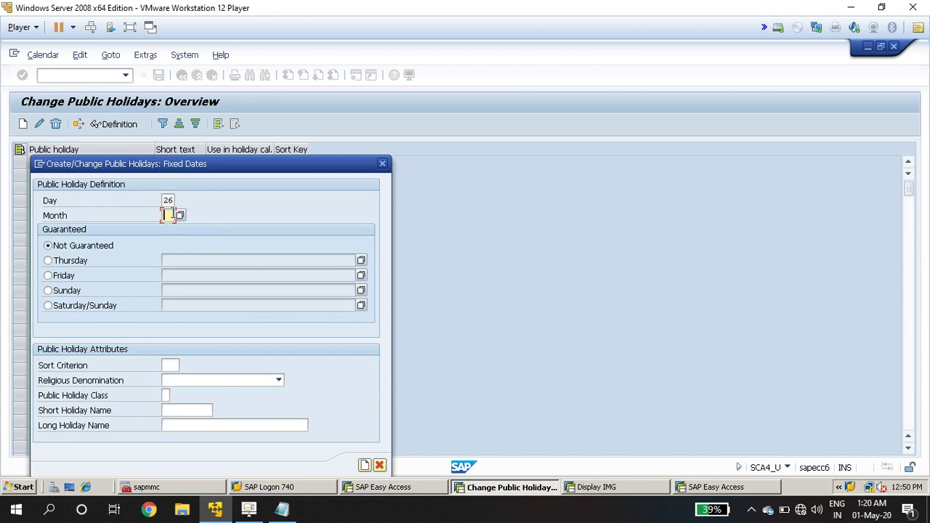
pyautogui.write('01')
pyautogui.click(174, 366)
pyautogui.write('ZA')
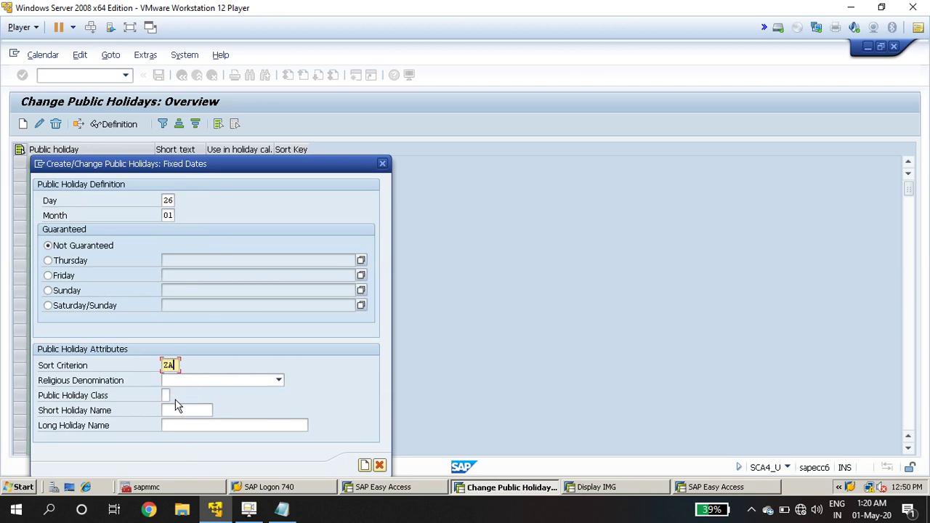
# Step: Set holiday class 1 (ordinary public holiday), short name "Republic d" and long name "Republic day", and create the holiday
pyautogui.click(166, 395)
pyautogui.click(175, 395)
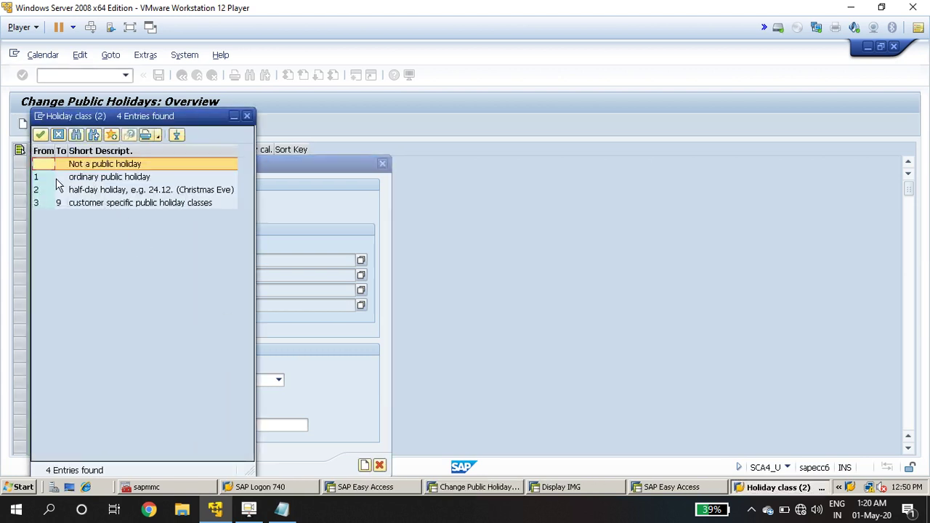
pyautogui.doubleClick(48, 179)
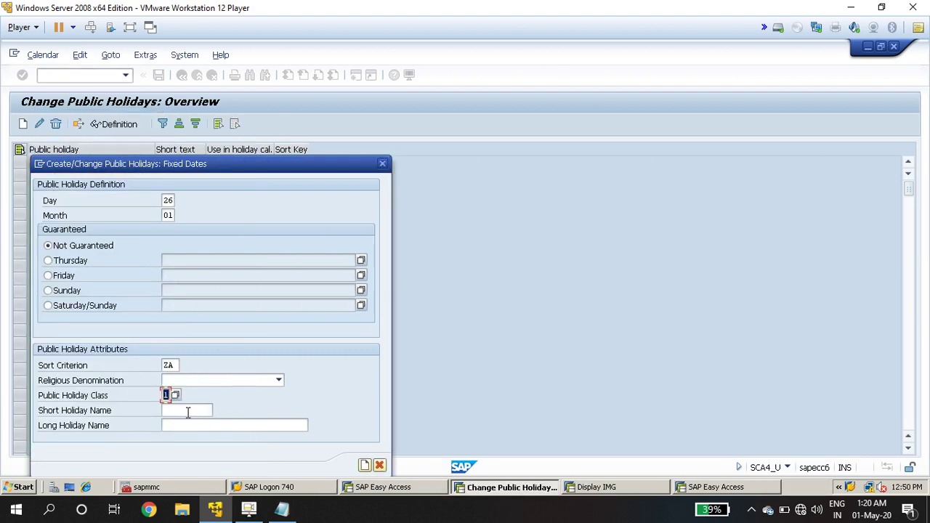
pyautogui.click(188, 411)
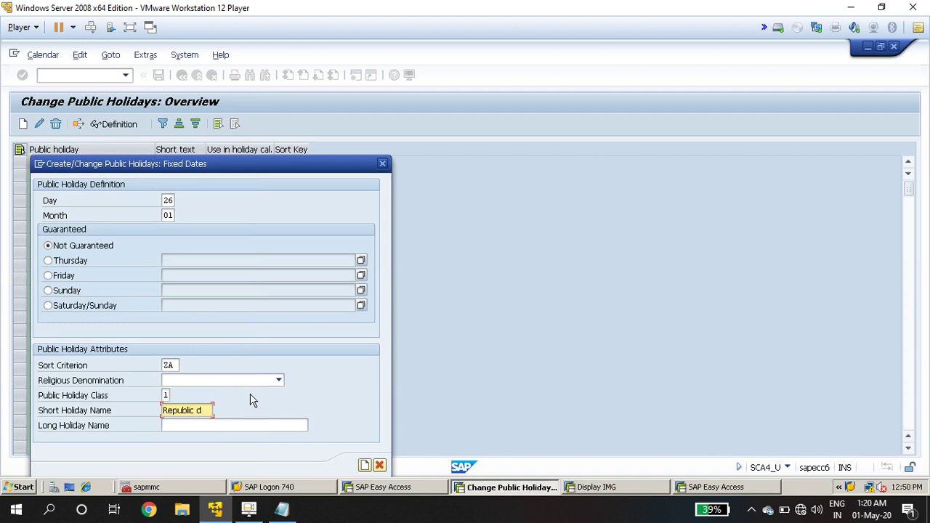
pyautogui.moveTo(205, 411); pyautogui.dragTo(161, 410)
pyautogui.hotkey('ctrl', 'c')
pyautogui.press('Tab')
pyautogui.hotkey('ctrl', 'v')
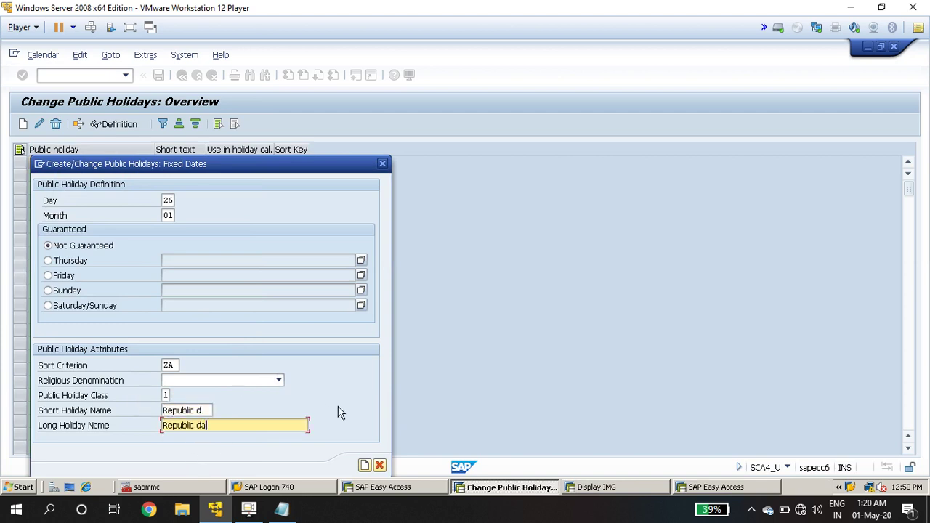
pyautogui.click(366, 464)
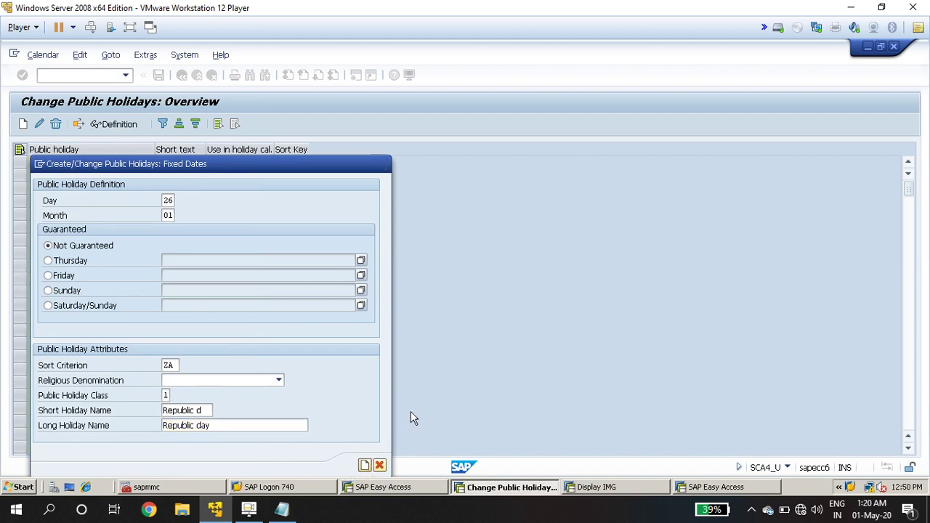
pyautogui.click(382, 448)
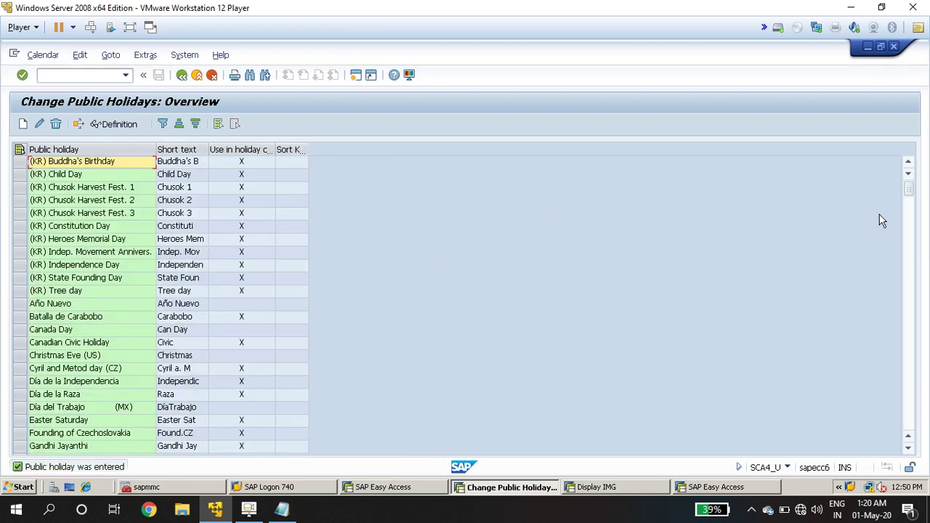
# Step: Locate the INDEPENDACE DAY and Republic day entries in the public holidays overview and select Republic day
pyautogui.moveTo(908, 187); pyautogui.dragTo(913, 439)
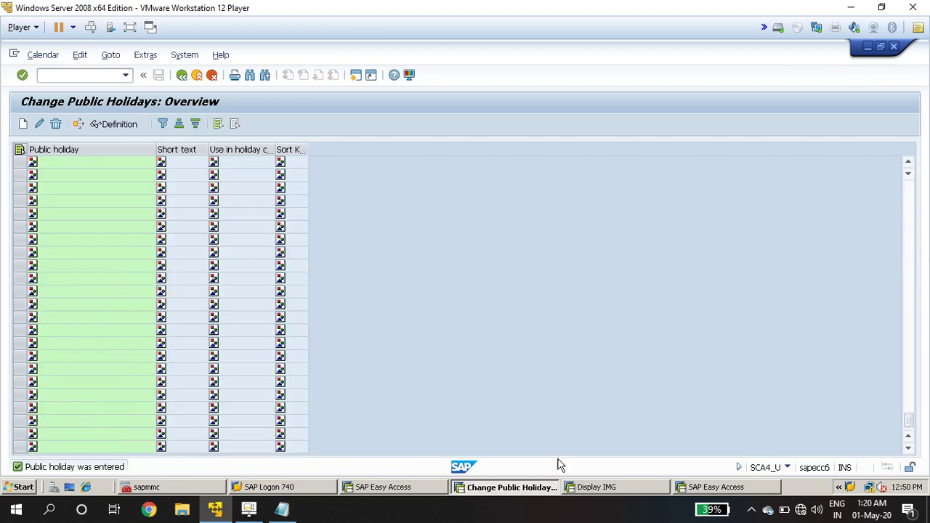
pyautogui.click(20, 445)
pyautogui.click(22, 433)
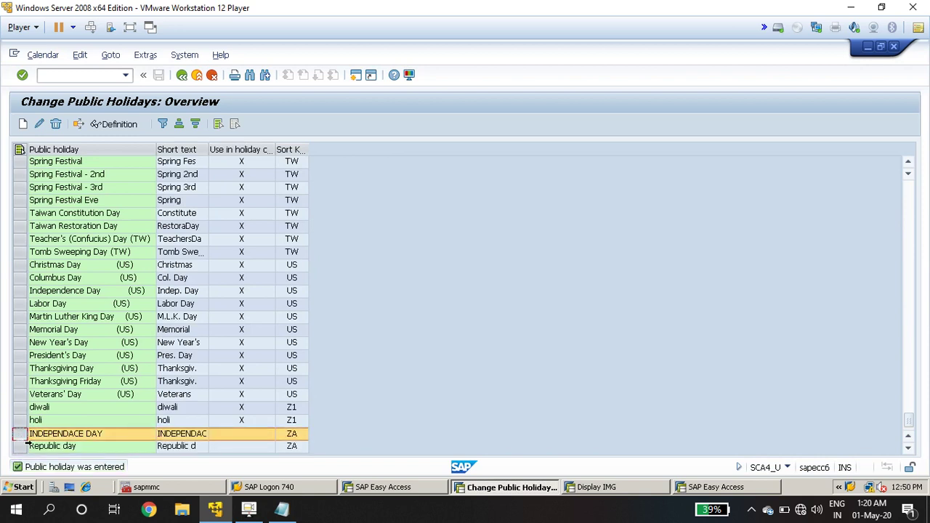
pyautogui.click(20, 445)
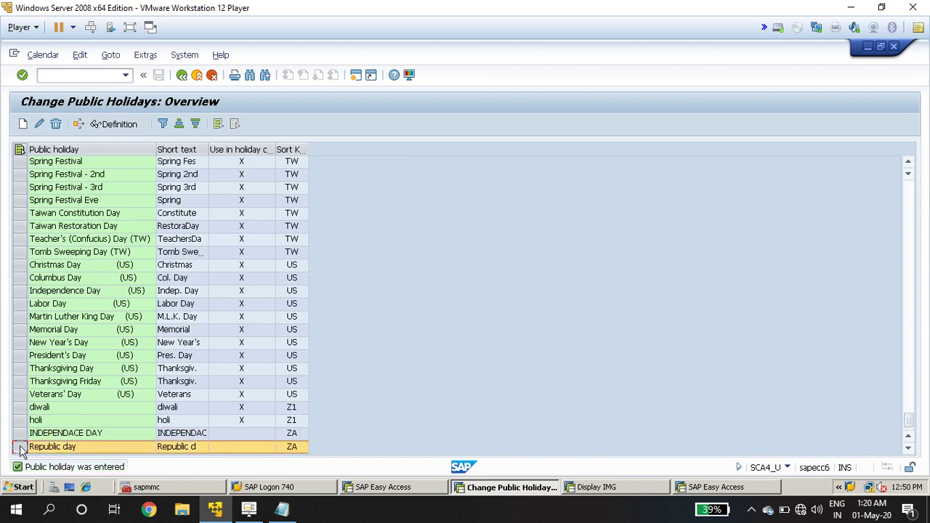
# Step: In Notepad, append "(Optional)" to the note about using the same short key for defining the holiday
pyautogui.click(251, 512)
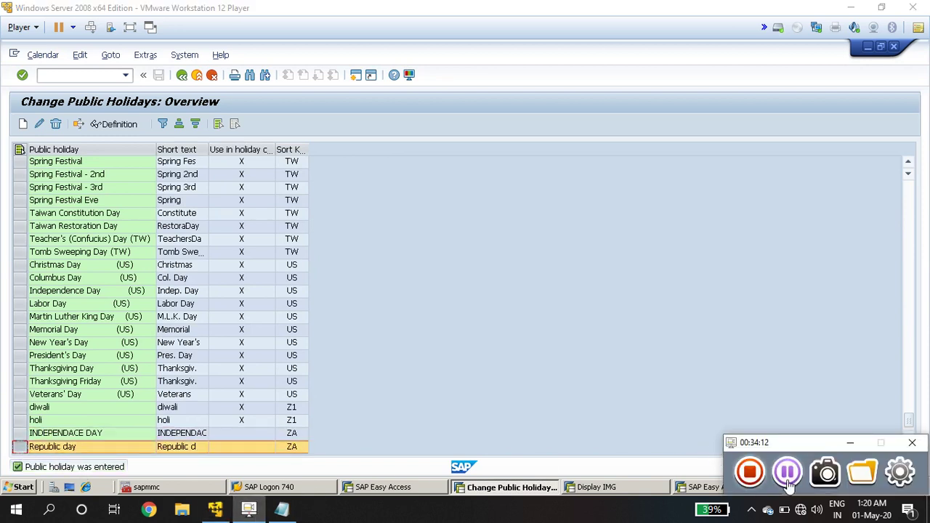
pyautogui.click(281, 511)
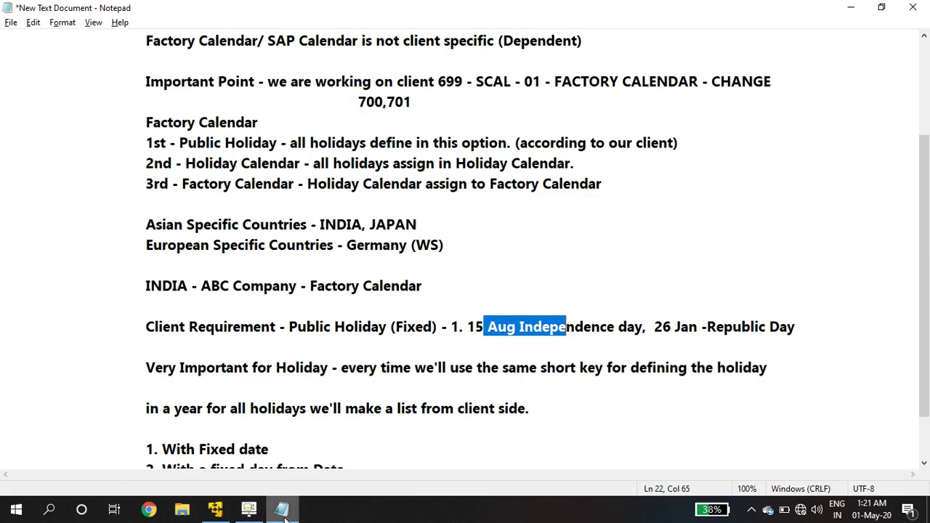
pyautogui.click(770, 366)
pyautogui.moveTo(356, 368); pyautogui.dragTo(748, 382)
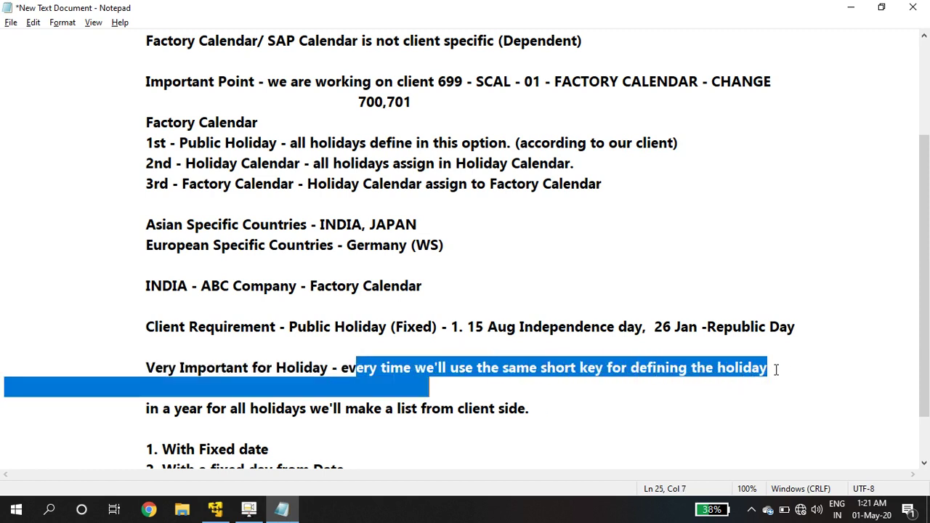
pyautogui.click(777, 367)
pyautogui.write('(')
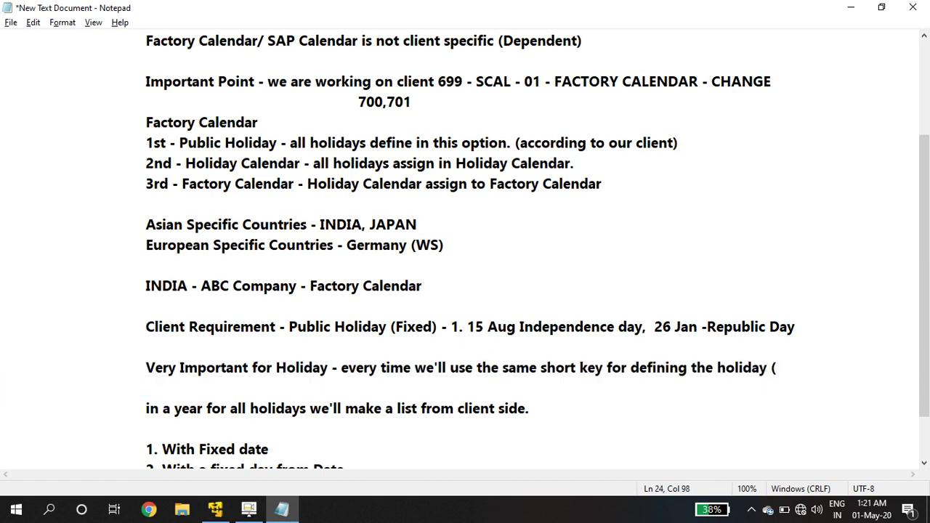
pyautogui.write('Optional')
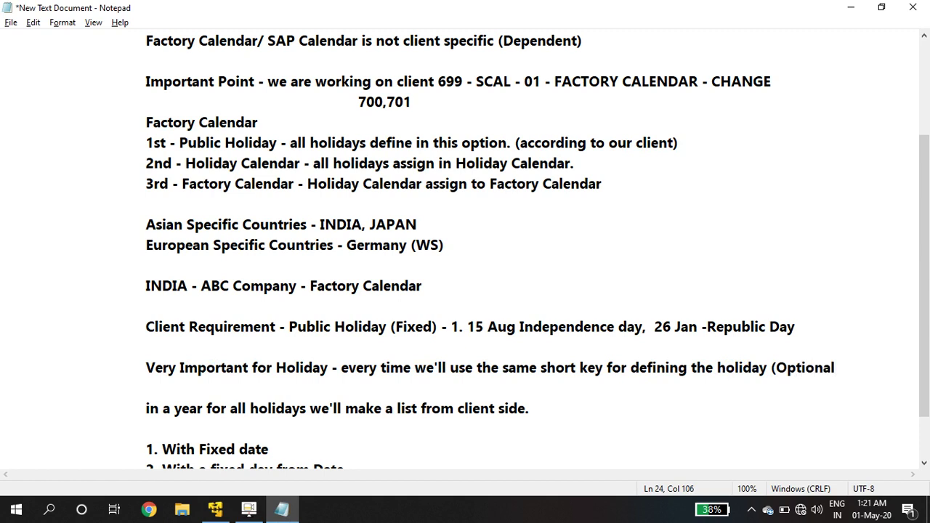
pyautogui.write(')')
pyautogui.moveTo(346, 369); pyautogui.dragTo(654, 368)
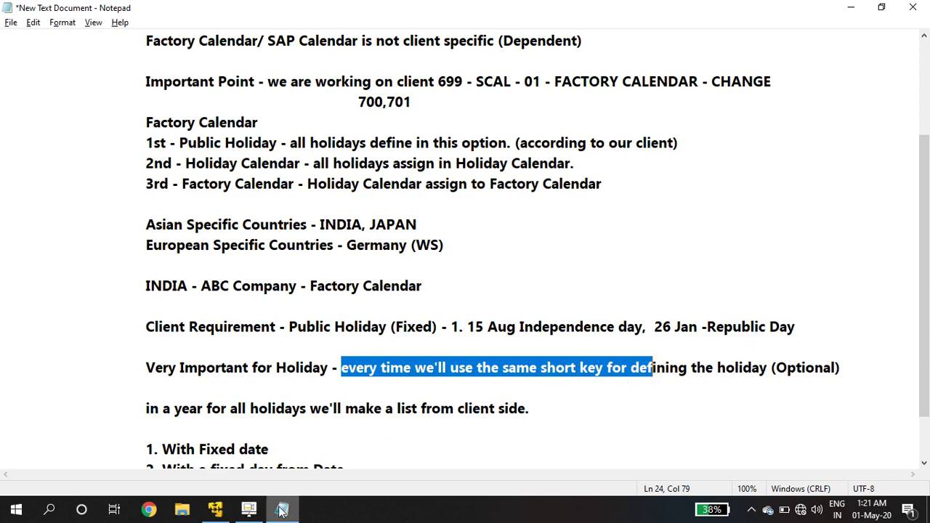
# Step: Switch to the SAP session and return from the public holidays overview to the SAP Calendar main menu
pyautogui.click(215, 510)
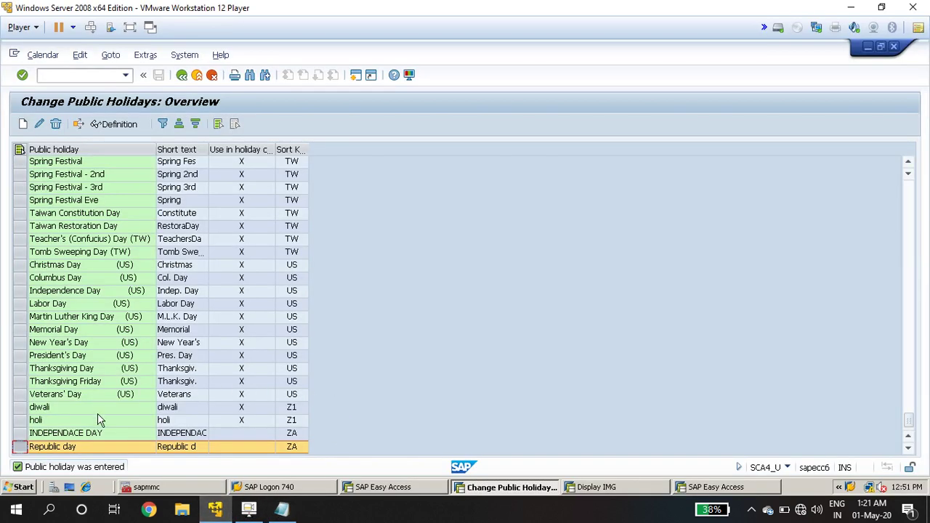
pyautogui.click(181, 76)
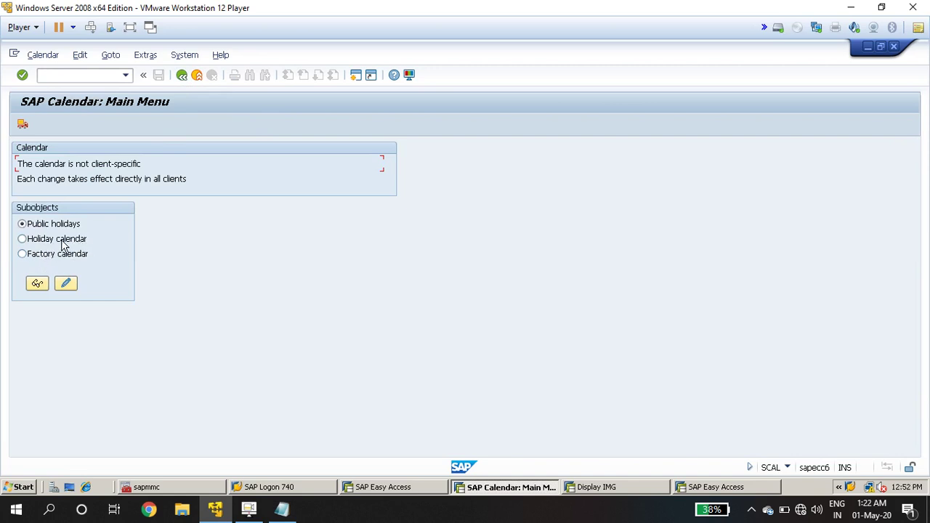
pyautogui.click(23, 240)
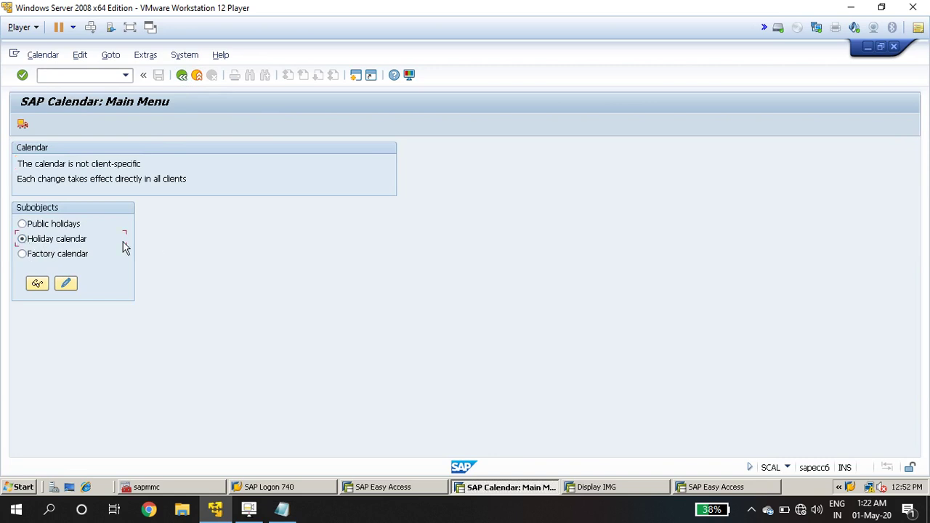
pyautogui.click(67, 285)
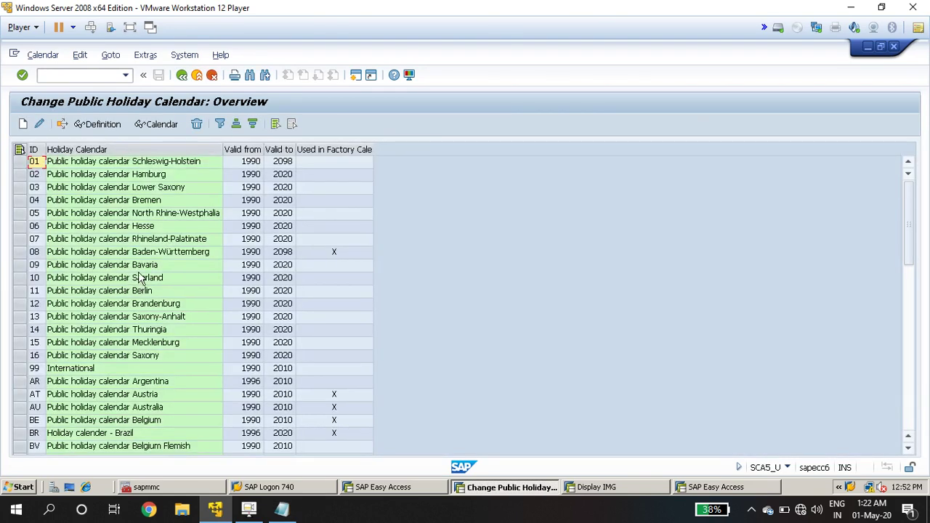
pyautogui.click(23, 123)
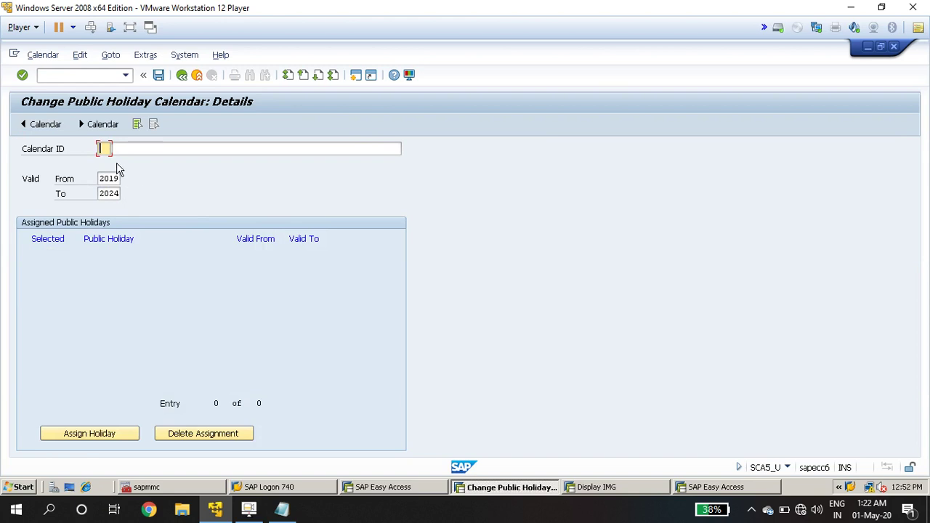
pyautogui.click(182, 74)
pyautogui.click(182, 75)
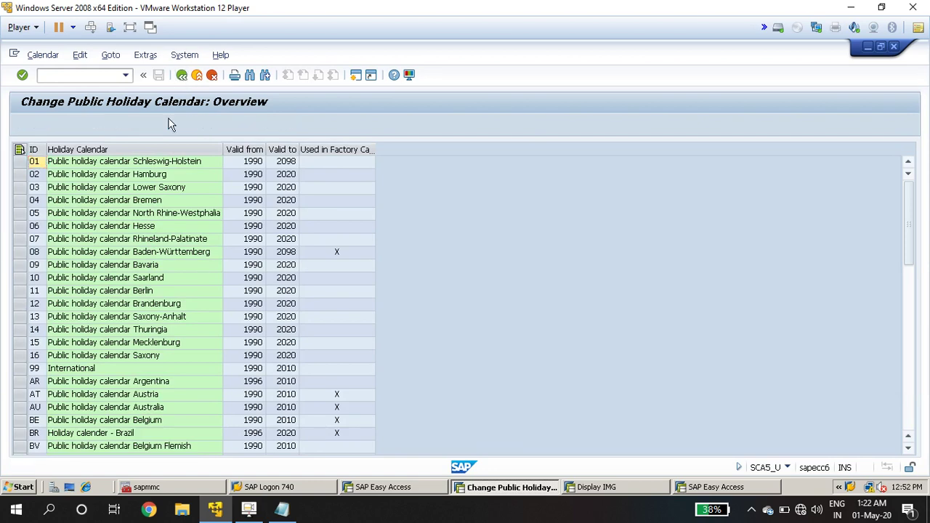
# Step: Reopen the public holidays overview, check the INDEPENDACE DAY and Republic day entries with their sort key, and return to the main menu
pyautogui.click(52, 224)
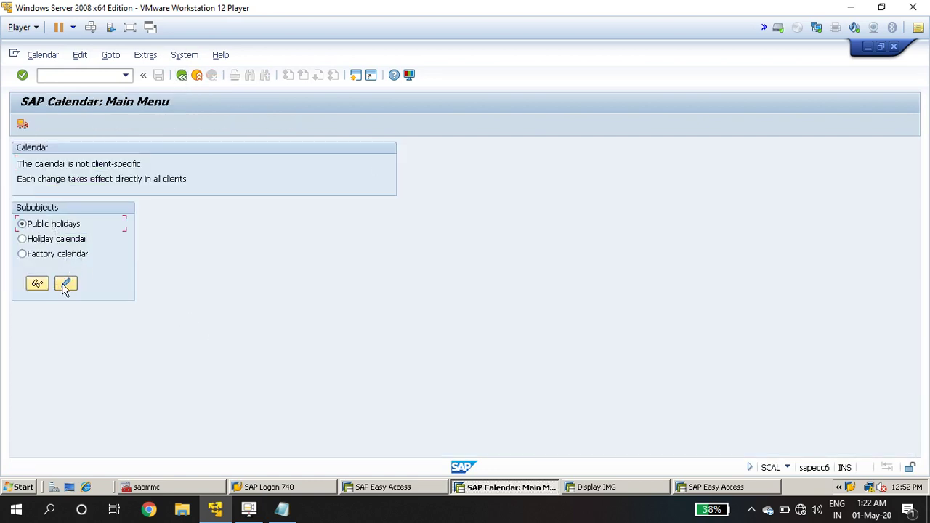
pyautogui.click(67, 284)
pyautogui.scroll(-20, 280, 357)
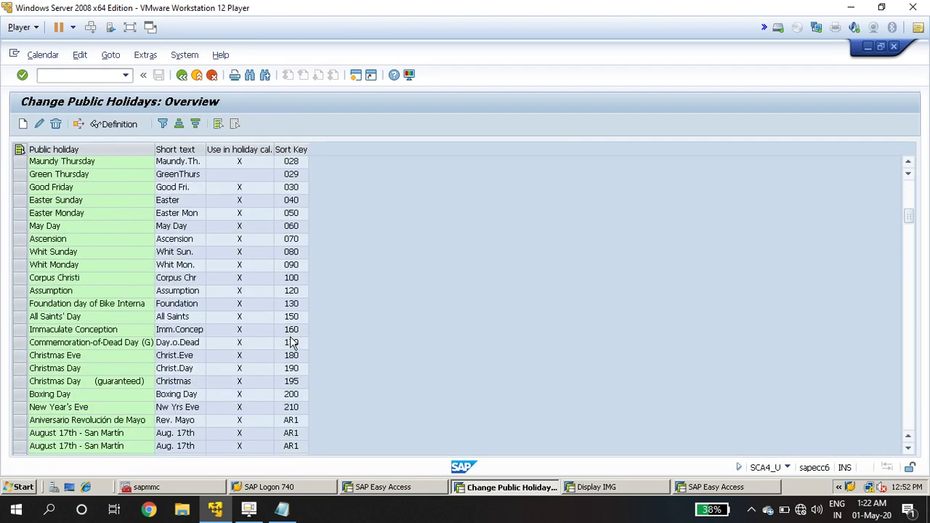
pyautogui.moveTo(908, 223); pyautogui.dragTo(908, 420)
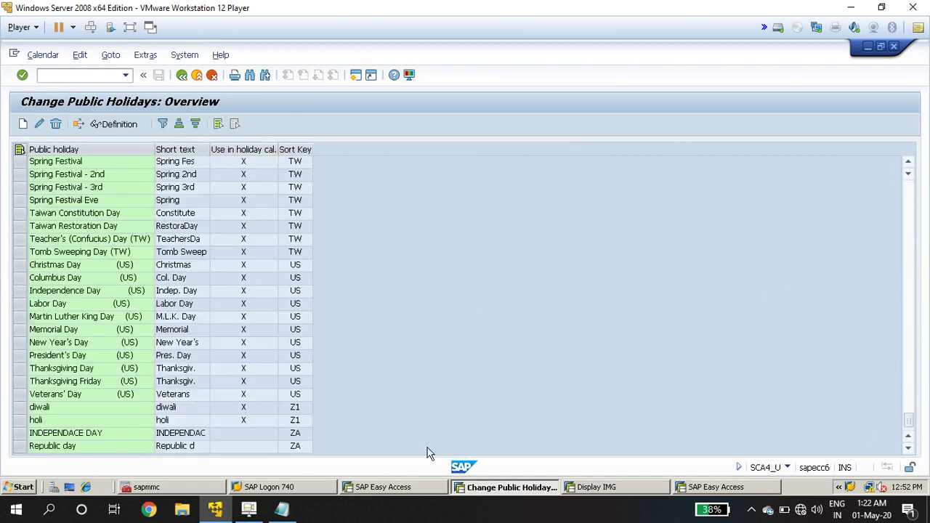
pyautogui.click(303, 444)
pyautogui.click(182, 74)
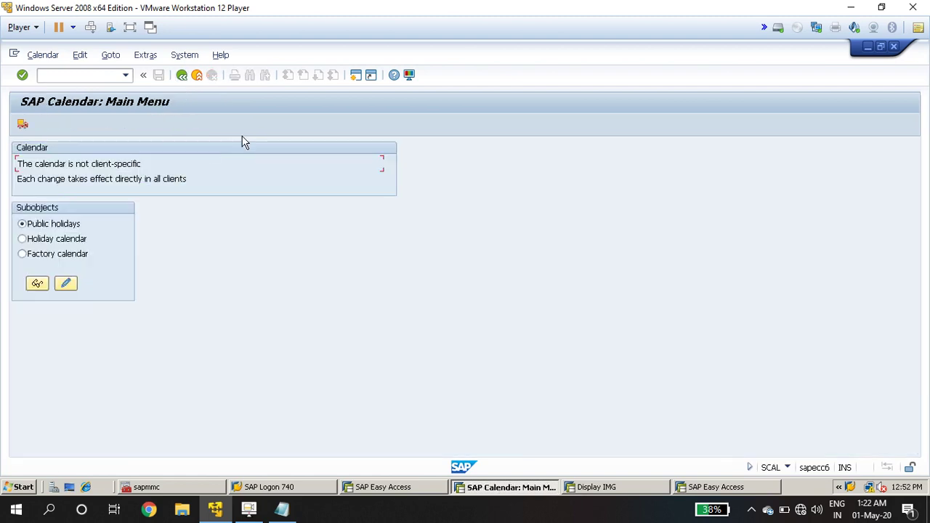
# Step: Start a new holiday calendar with calendar ID ZB and the description "ABC Company Public Holiday Calendar"
pyautogui.click(60, 241)
pyautogui.click(66, 284)
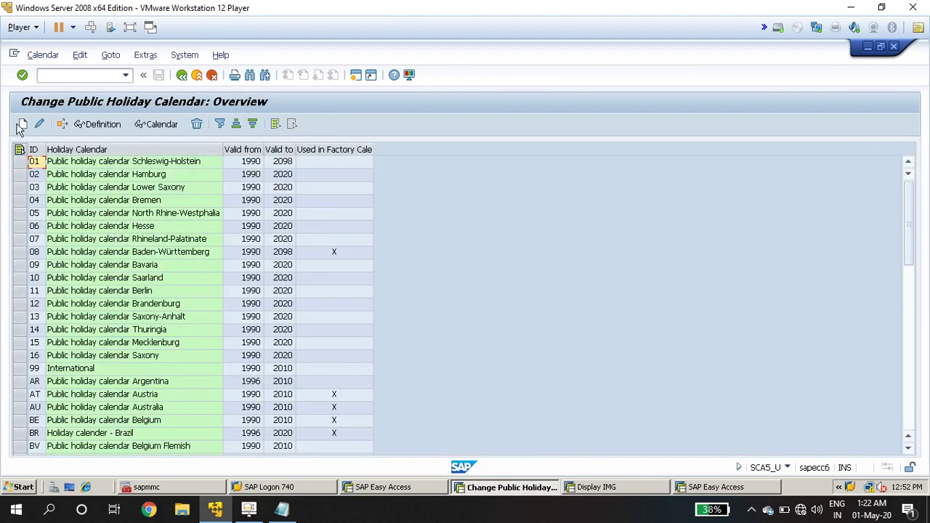
pyautogui.click(22, 125)
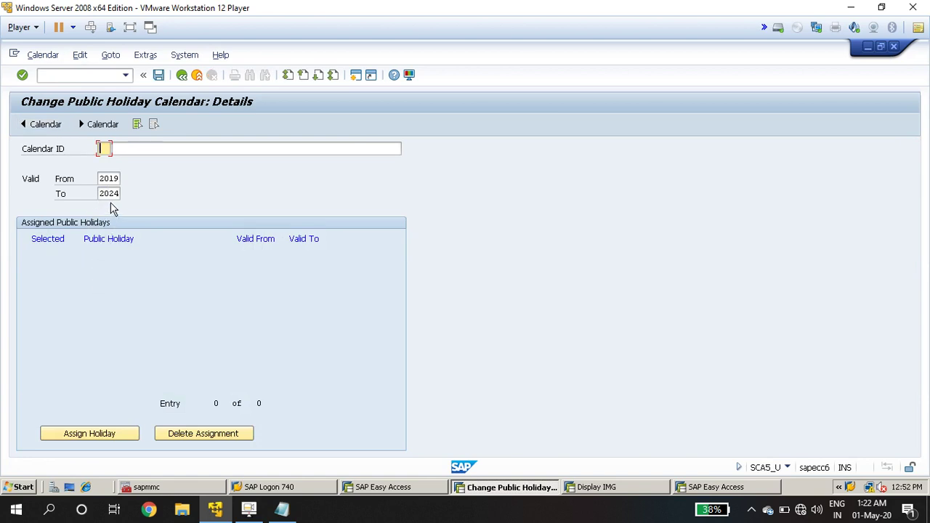
pyautogui.write('z')
pyautogui.click(125, 149)
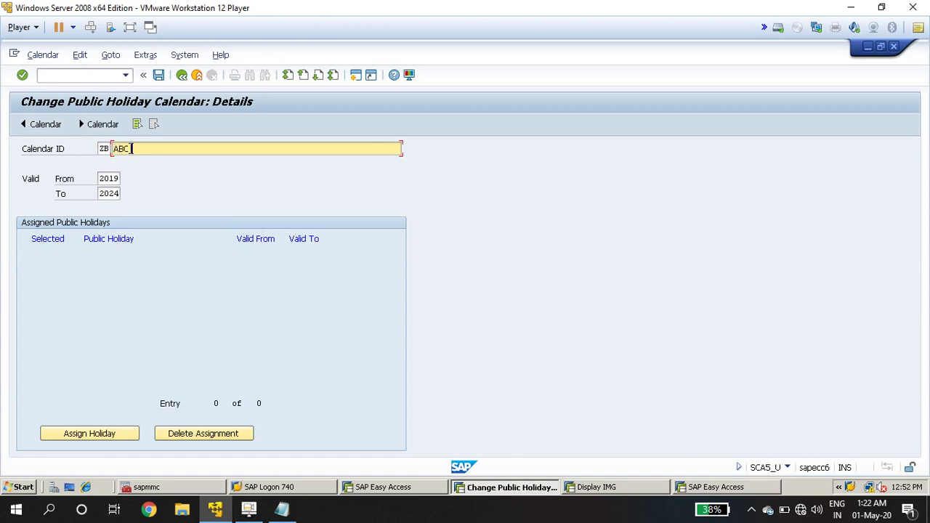
pyautogui.write('O')
pyautogui.write('ompany Public Holiday')
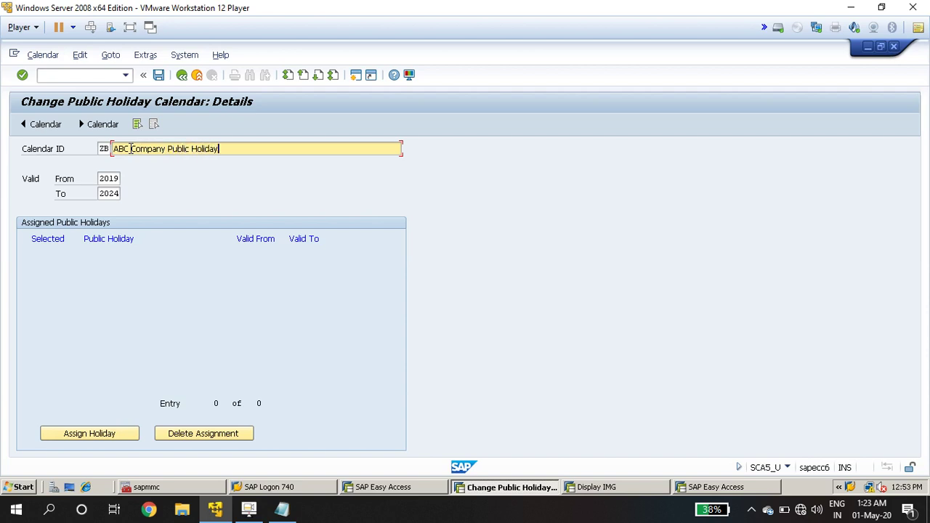
pyautogui.write('Calendar')
# Step: Review the new holiday calendar's ID, description and Valid From and To years
pyautogui.moveTo(264, 150); pyautogui.dragTo(70, 148)
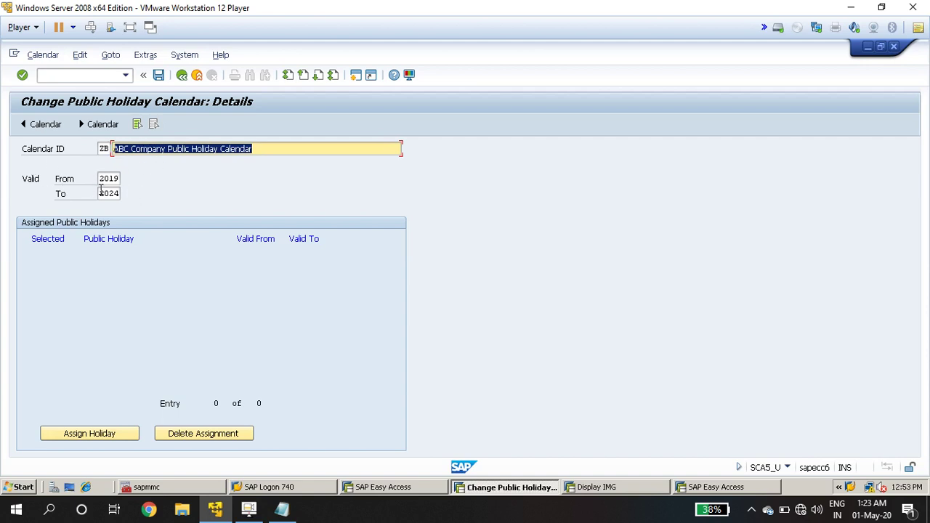
pyautogui.moveTo(118, 149); pyautogui.dragTo(260, 151)
pyautogui.doubleClick(104, 179)
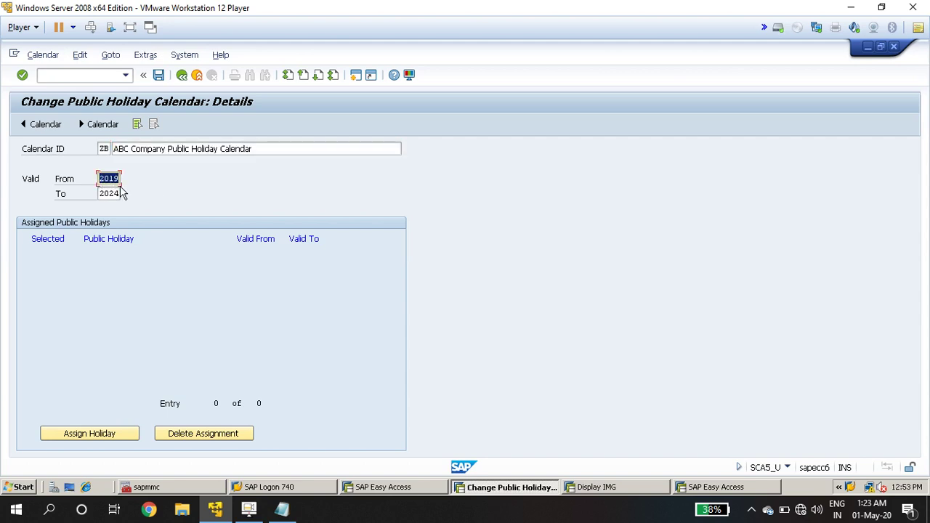
pyautogui.doubleClick(105, 194)
pyautogui.moveTo(109, 194); pyautogui.dragTo(128, 196)
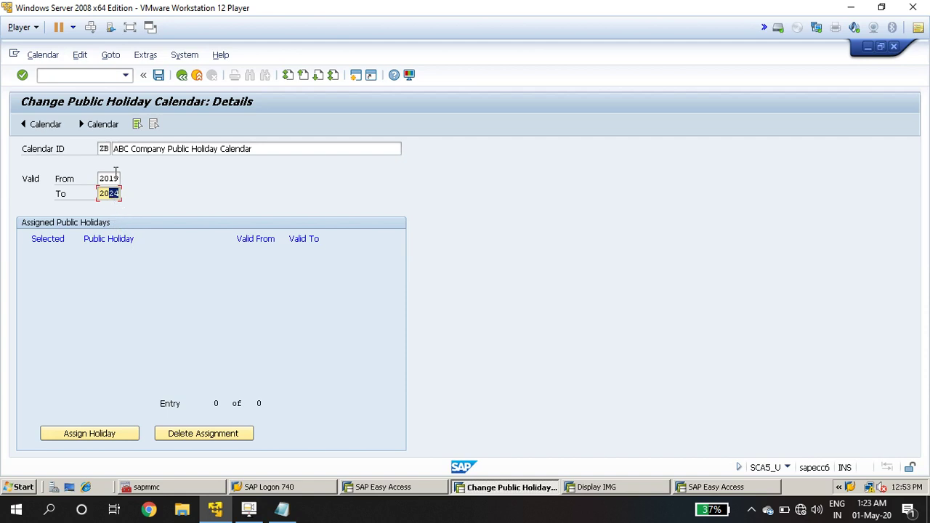
pyautogui.moveTo(102, 180); pyautogui.dragTo(123, 179)
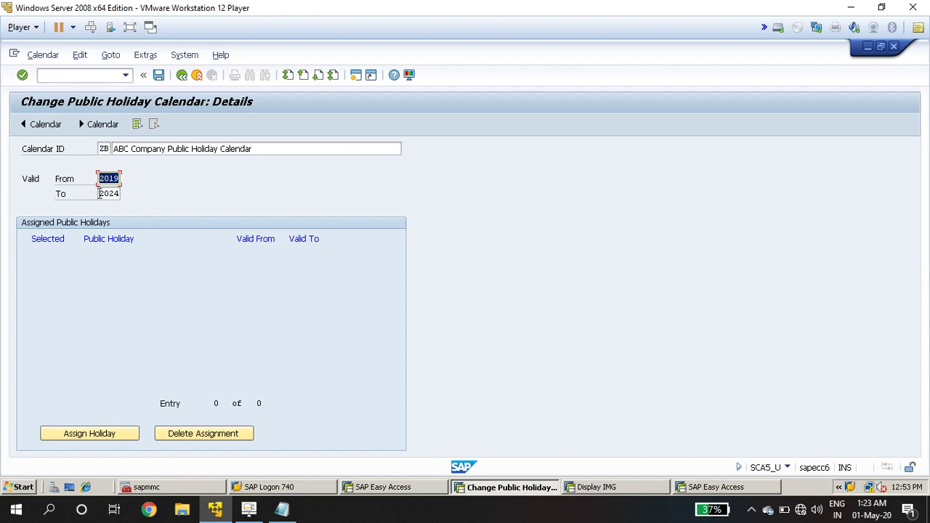
pyautogui.moveTo(100, 193); pyautogui.dragTo(124, 199)
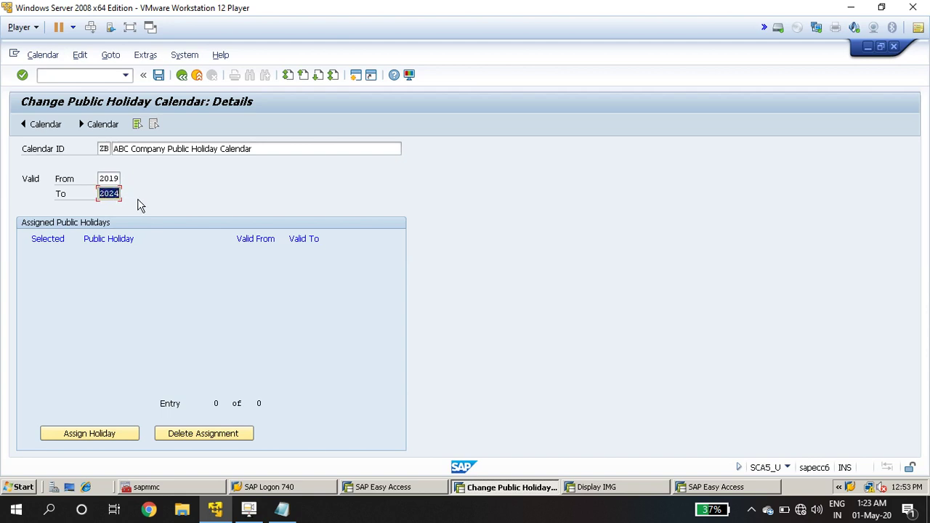
pyautogui.moveTo(113, 195); pyautogui.dragTo(121, 195)
pyautogui.doubleClick(101, 150)
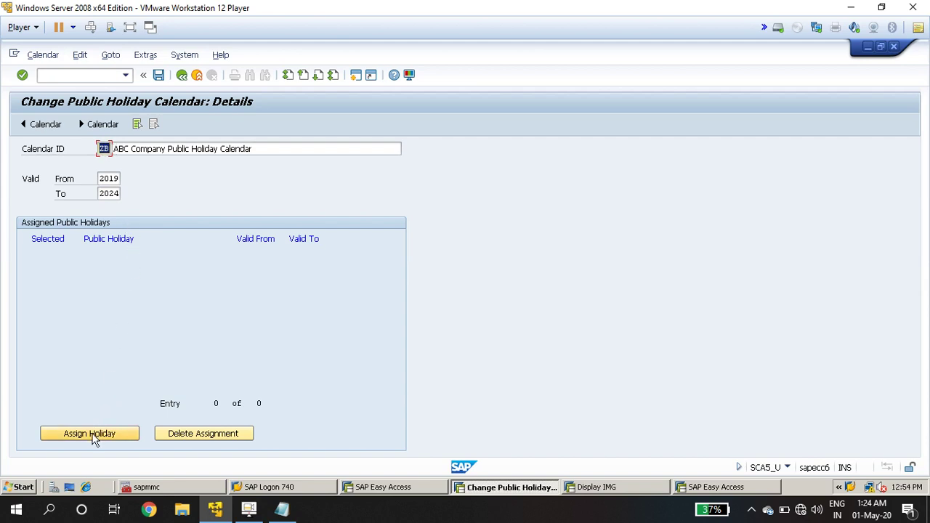
pyautogui.click(41, 155)
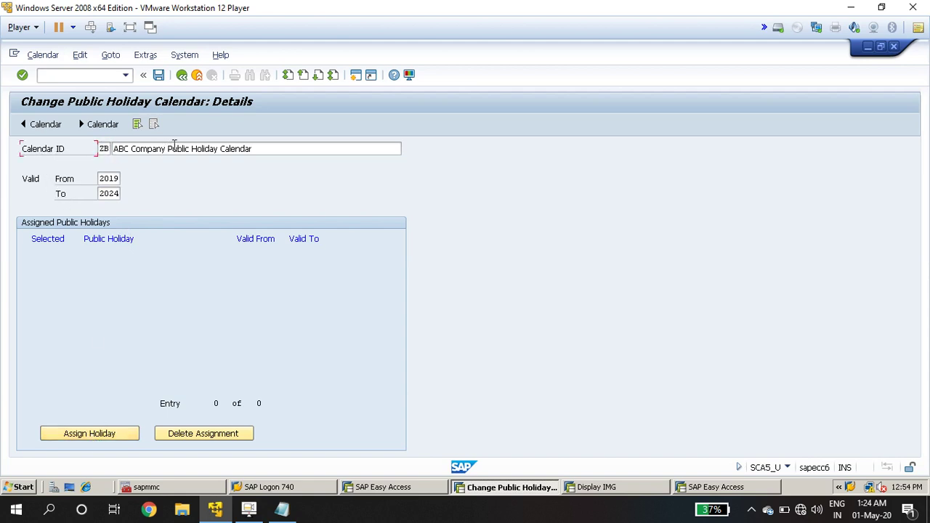
pyautogui.moveTo(218, 149); pyautogui.dragTo(101, 161)
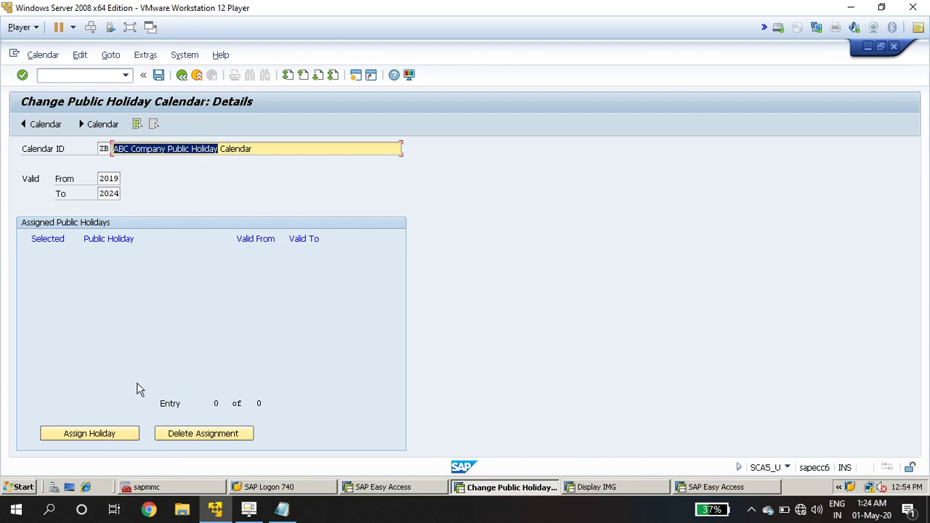
# Step: Open the selection of public holidays for assignment to holiday calendar ZB
pyautogui.click(93, 439)
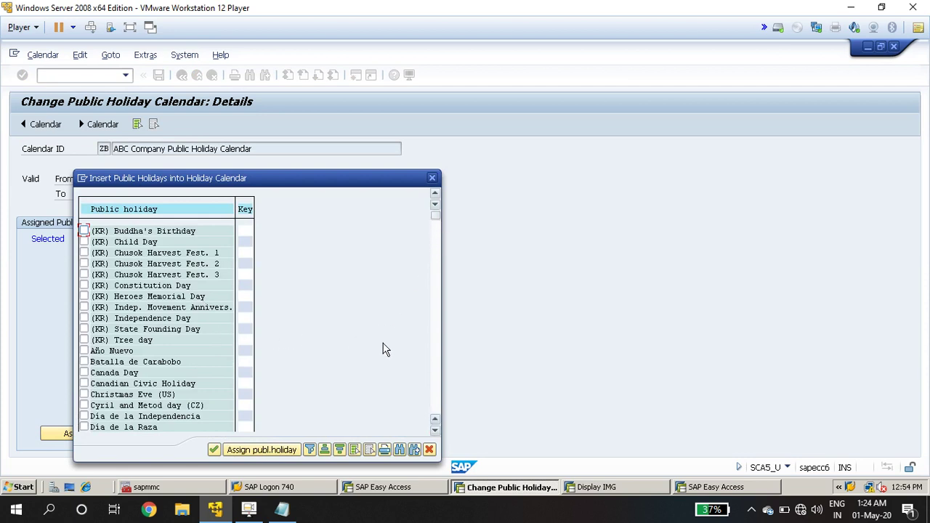
pyautogui.click(309, 450)
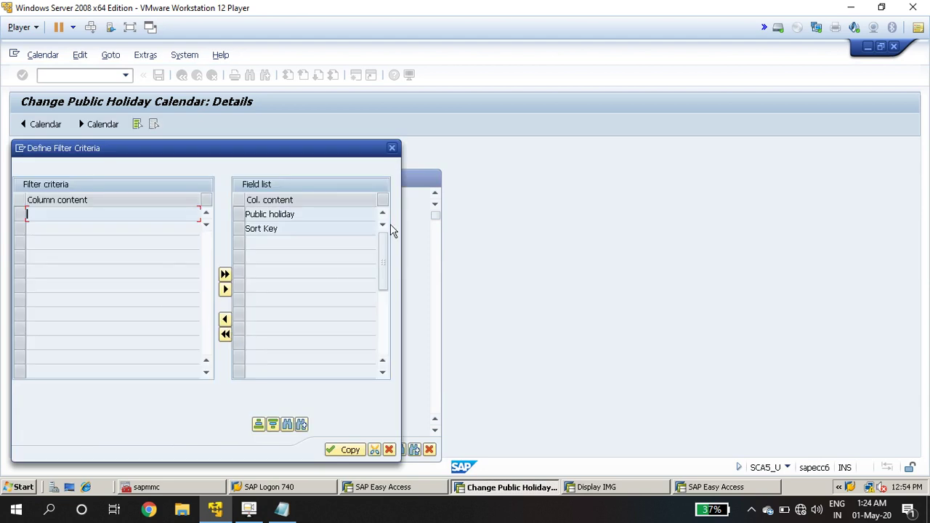
pyautogui.click(391, 147)
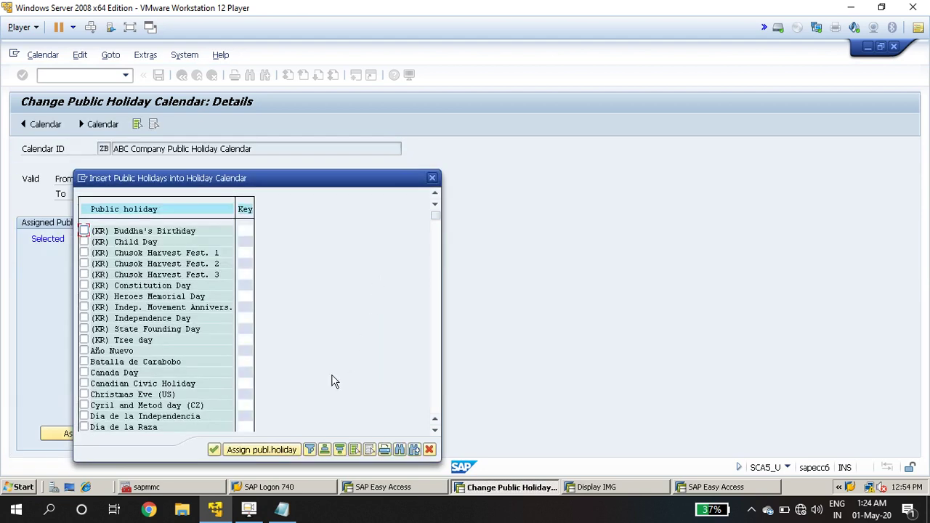
pyautogui.click(310, 450)
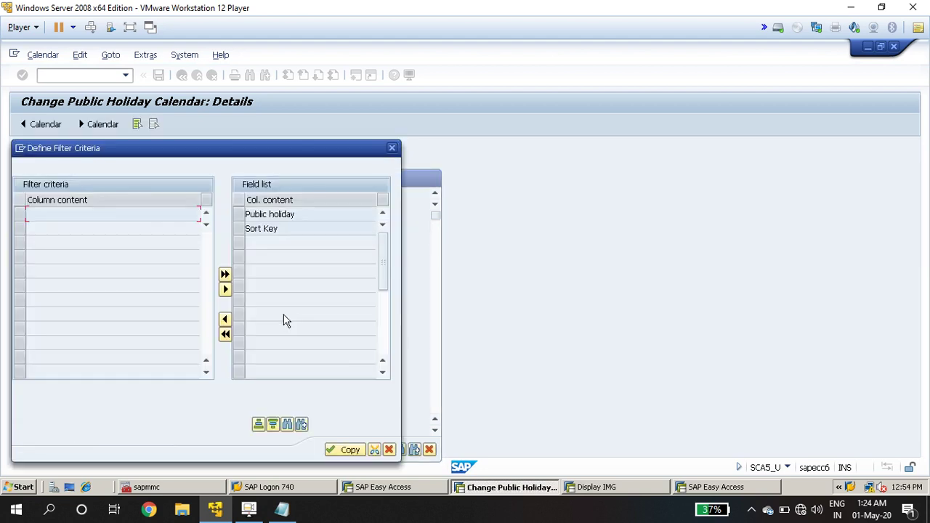
pyautogui.click(391, 148)
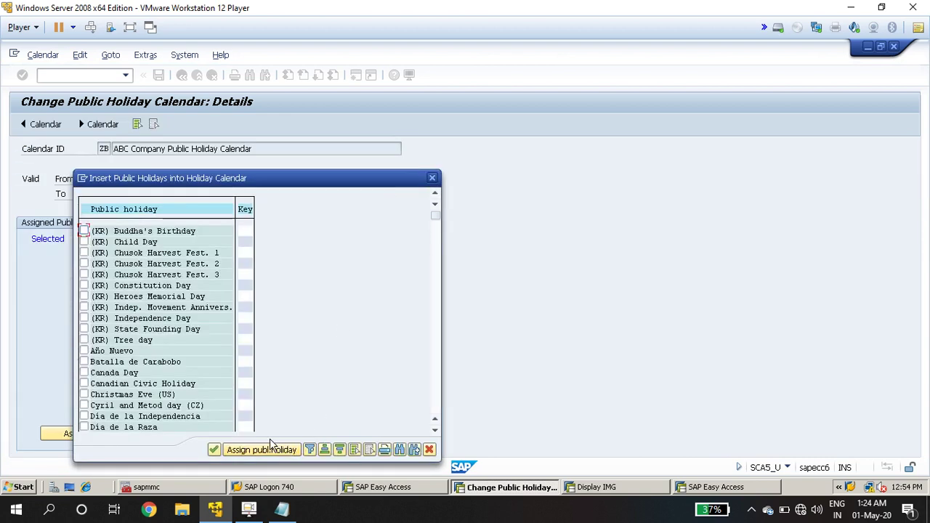
# Step: Filter the list of assignable public holidays by sort key ZA
pyautogui.click(180, 209)
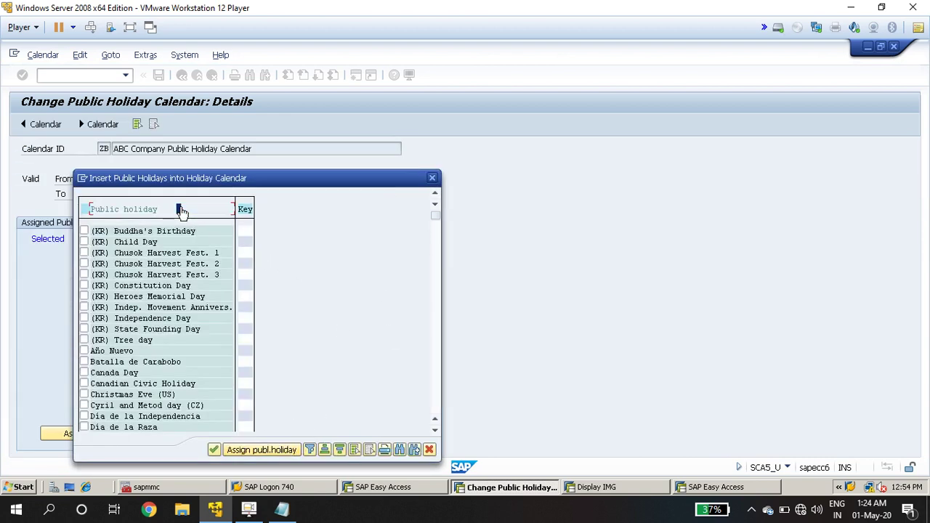
pyautogui.click(246, 210)
pyautogui.click(311, 449)
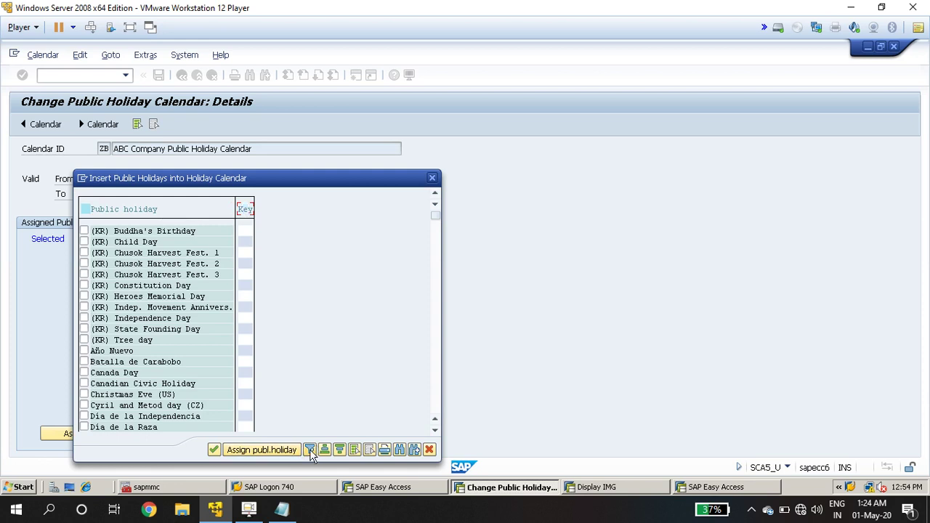
pyautogui.click(192, 215)
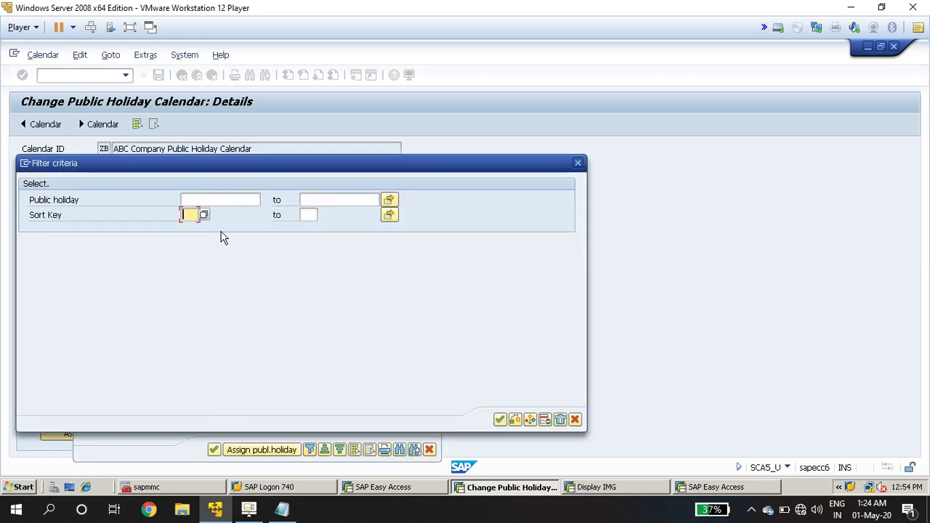
pyautogui.write('za')
pyautogui.press('Return')
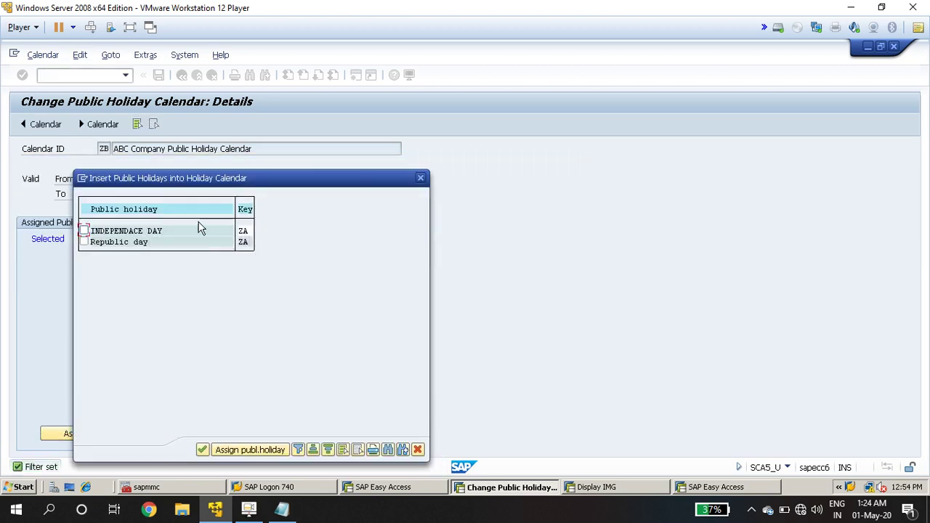
# Step: Assign the INDEPENDACE DAY and Republic day public holidays to holiday calendar ZB
pyautogui.click(84, 231)
pyautogui.click(84, 242)
pyautogui.click(255, 452)
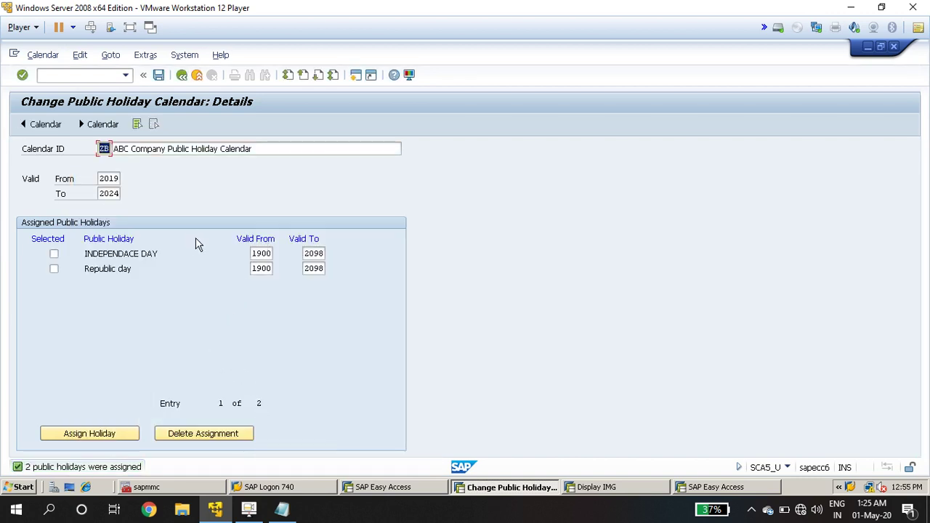
# Step: Review the Valid From and Valid To years of the assigned public holidays against the holiday calendar's own validity period
pyautogui.click(252, 254)
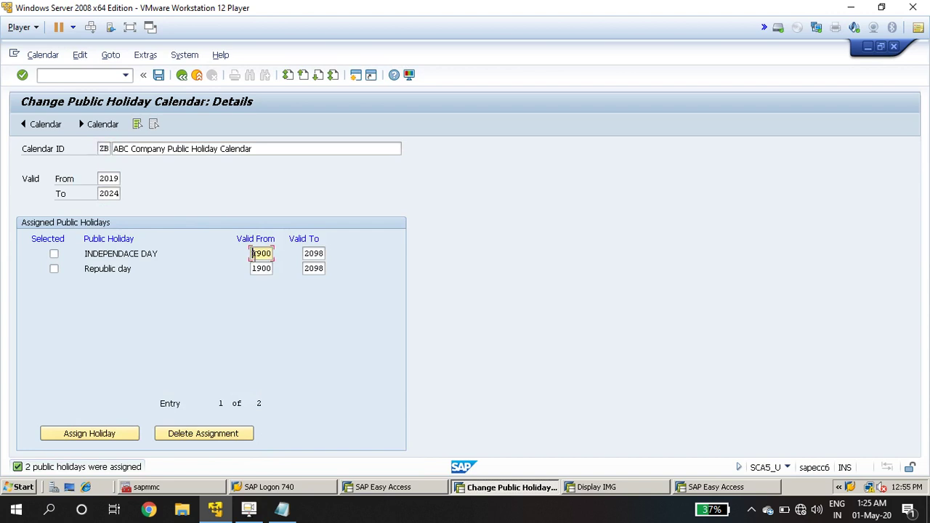
pyautogui.click(306, 254)
pyautogui.moveTo(306, 253); pyautogui.dragTo(338, 253)
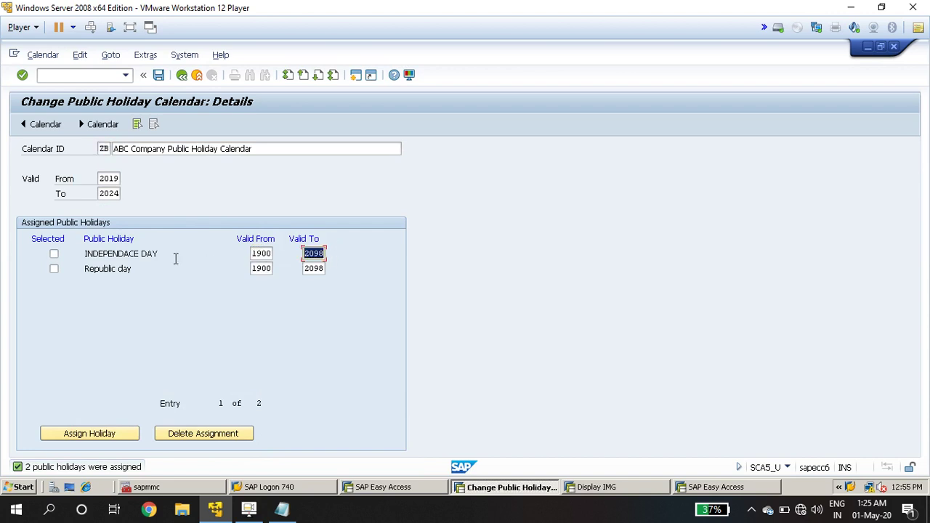
pyautogui.moveTo(163, 255); pyautogui.dragTo(87, 255)
pyautogui.click(252, 253)
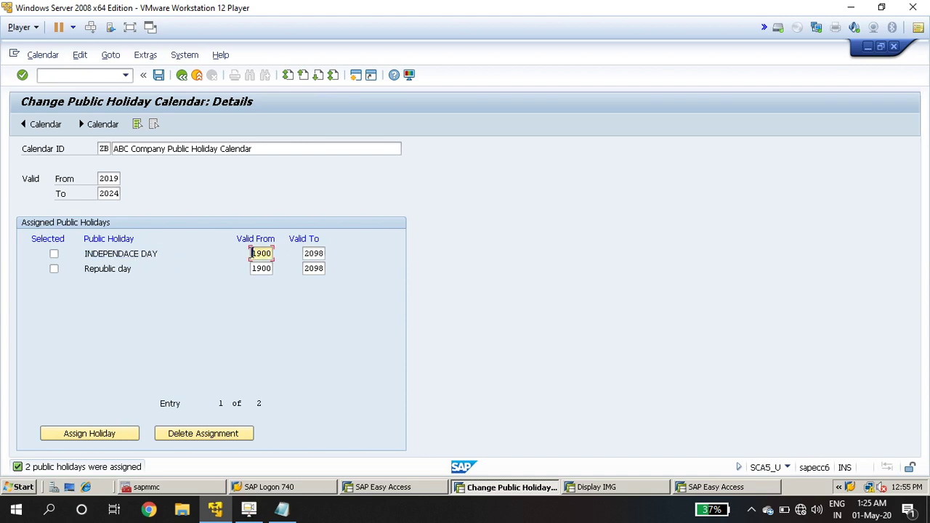
pyautogui.moveTo(251, 253); pyautogui.dragTo(277, 258)
pyautogui.click(311, 253)
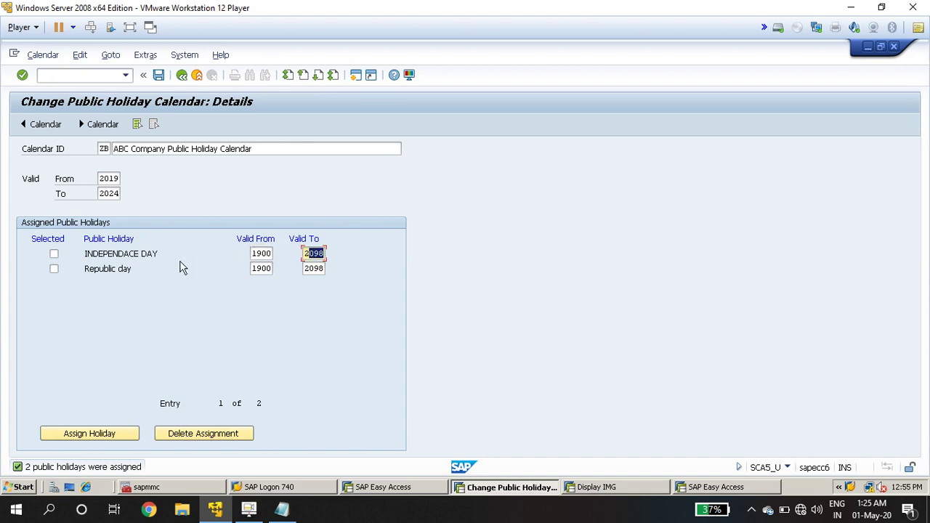
pyautogui.click(251, 253)
pyautogui.moveTo(251, 253); pyautogui.dragTo(292, 257)
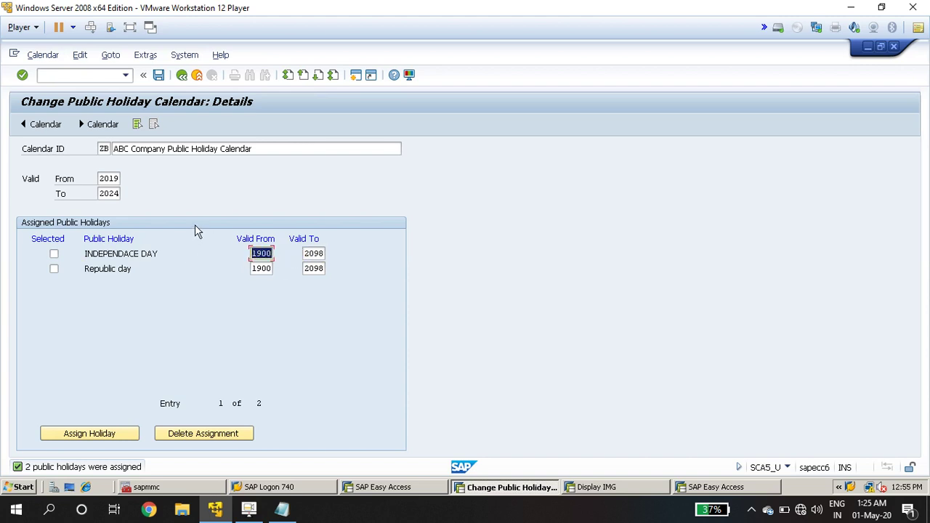
pyautogui.click(101, 179)
pyautogui.moveTo(101, 179); pyautogui.dragTo(122, 190)
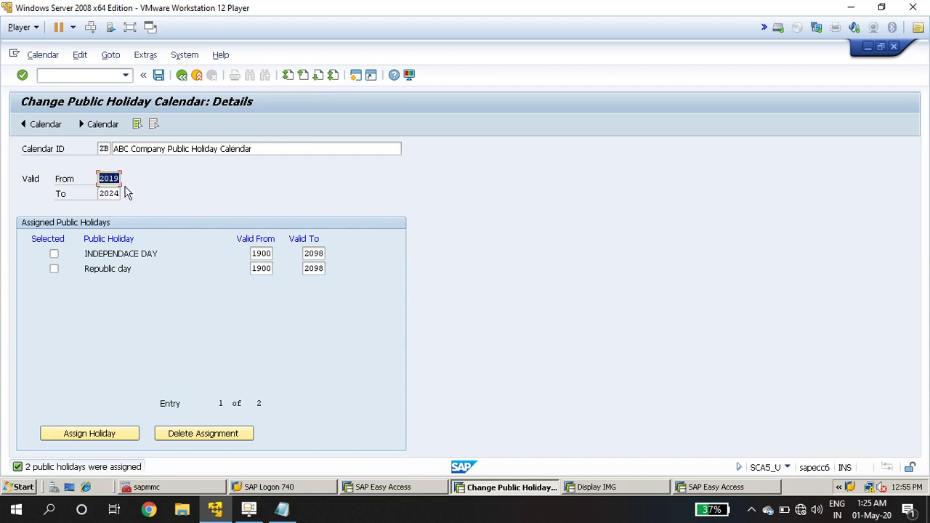
# Step: Set the Valid From year of the INDEPENDACE DAY and Republic day assignments to 2019
pyautogui.moveTo(251, 253); pyautogui.dragTo(296, 254)
pyautogui.press('BackSpace')
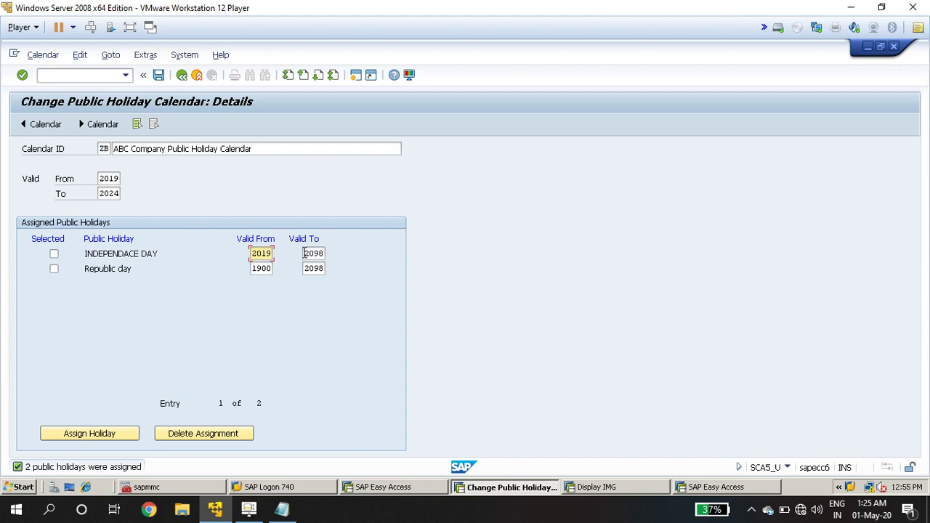
pyautogui.moveTo(254, 269); pyautogui.dragTo(298, 268)
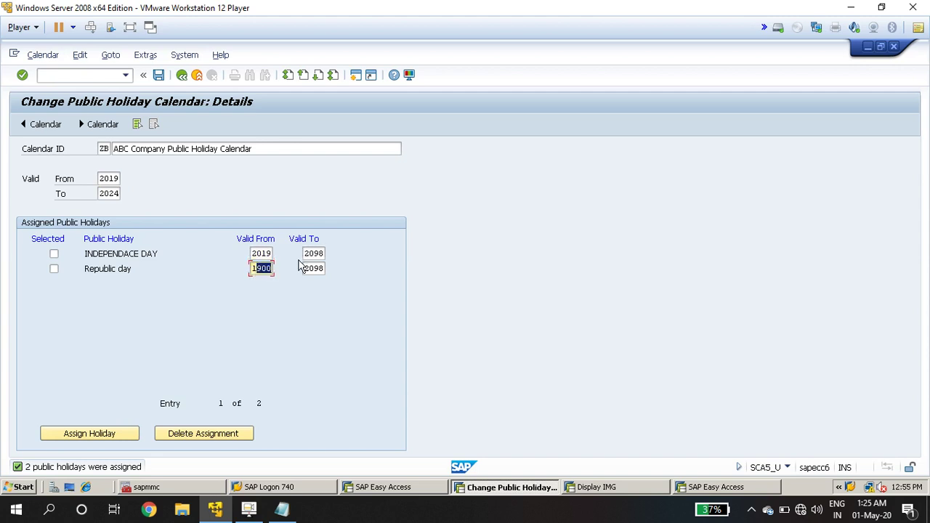
pyautogui.press('BackSpace')
# Step: Set the Valid To year of the INDEPENDACE DAY and Republic day assignments to 2024
pyautogui.moveTo(304, 255); pyautogui.dragTo(330, 259)
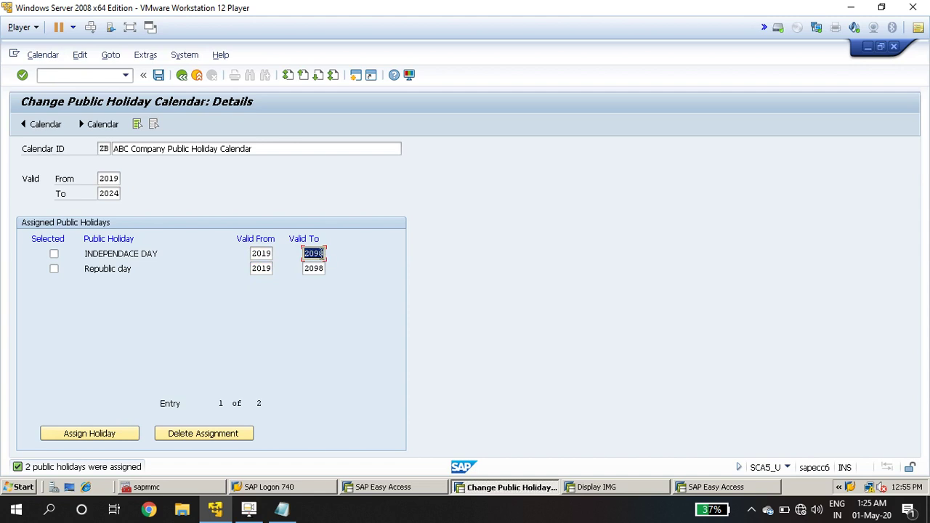
pyautogui.moveTo(314, 254); pyautogui.dragTo(337, 256)
pyautogui.moveTo(320, 268); pyautogui.dragTo(337, 272)
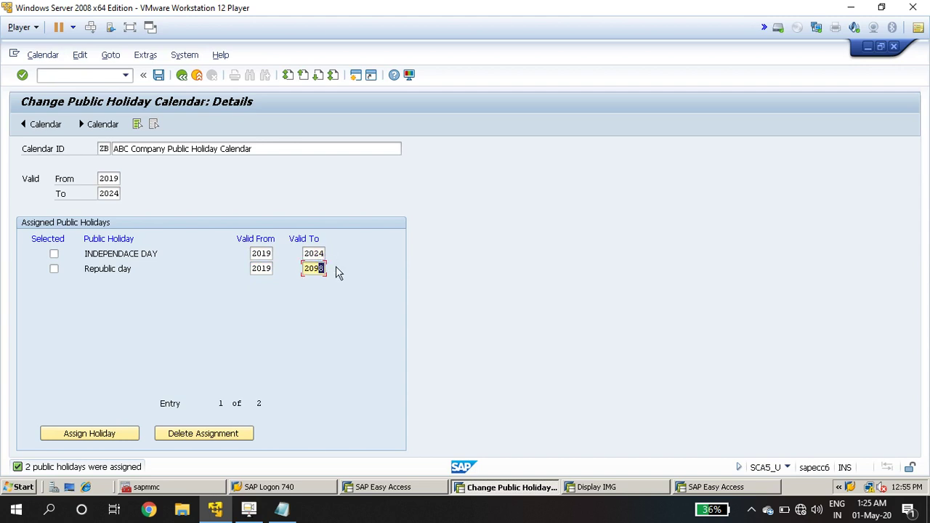
pyautogui.write('24')
pyautogui.press('Return')
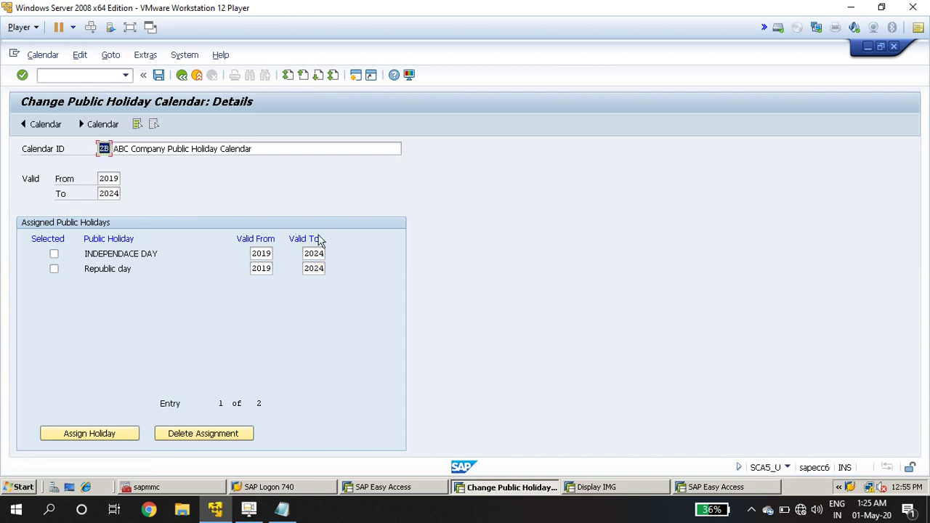
# Step: Save holiday calendar ZB, acknowledge the transport notice, and return to the SAP Calendar main menu
pyautogui.click(159, 76)
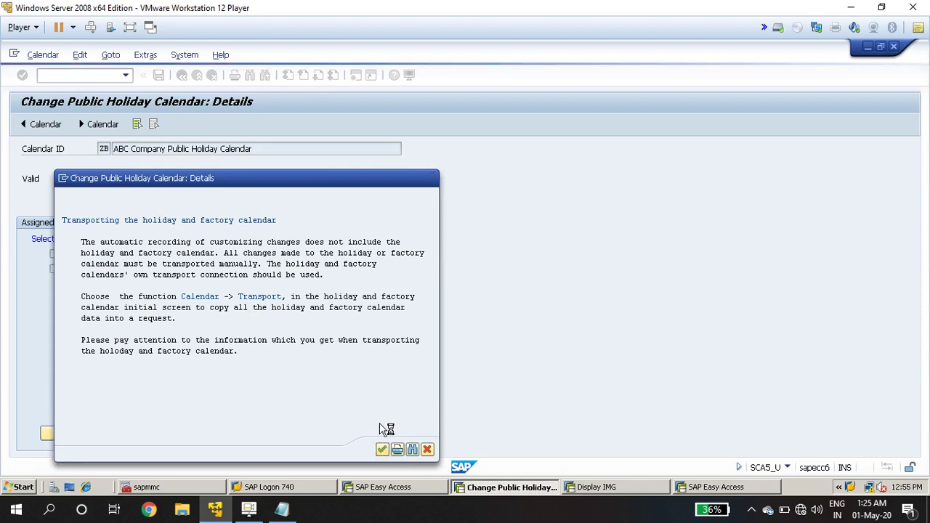
pyautogui.click(380, 450)
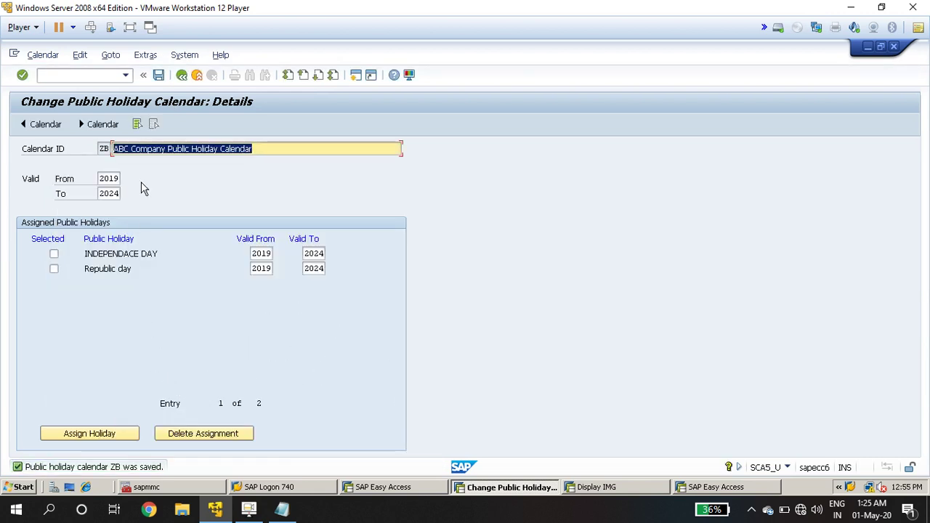
pyautogui.click(183, 76)
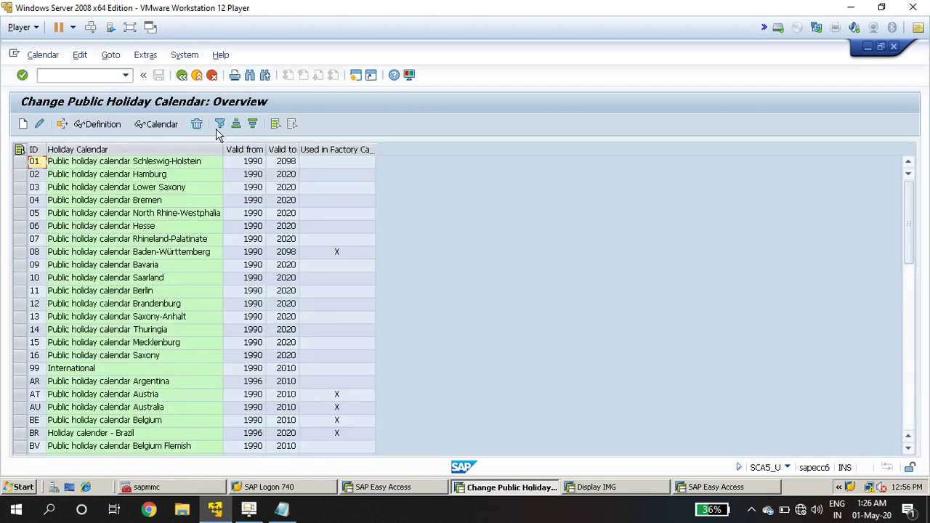
pyautogui.click(182, 76)
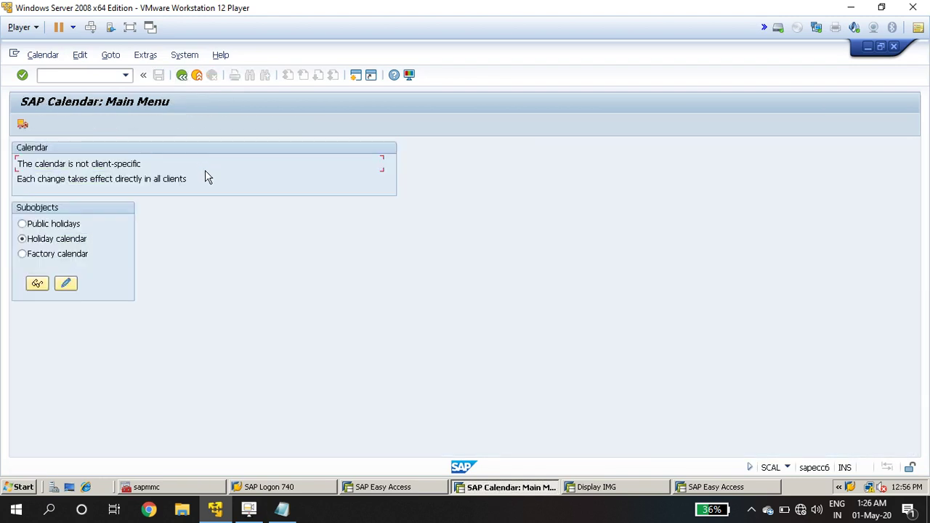
# Step: View the available public holiday types for a new public holiday, then go back to the calendar main menu
pyautogui.click(69, 224)
pyautogui.click(66, 284)
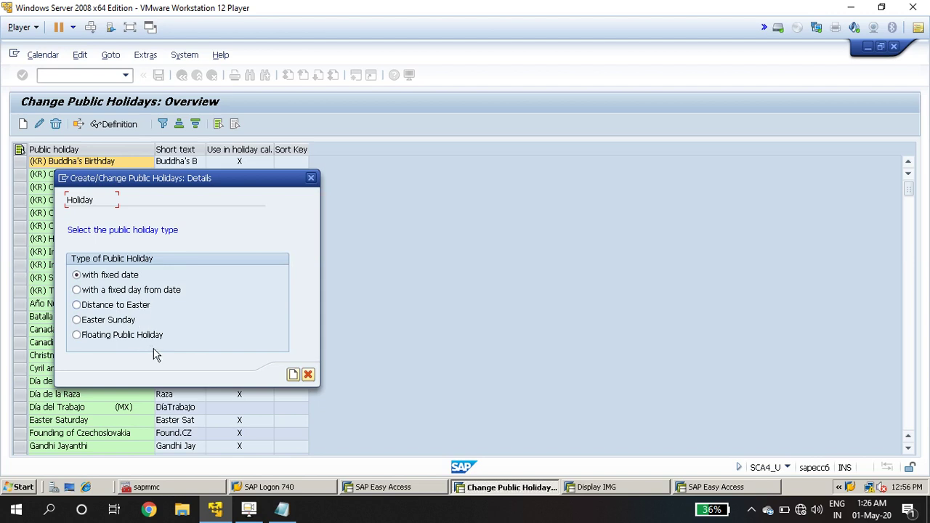
pyautogui.click(311, 178)
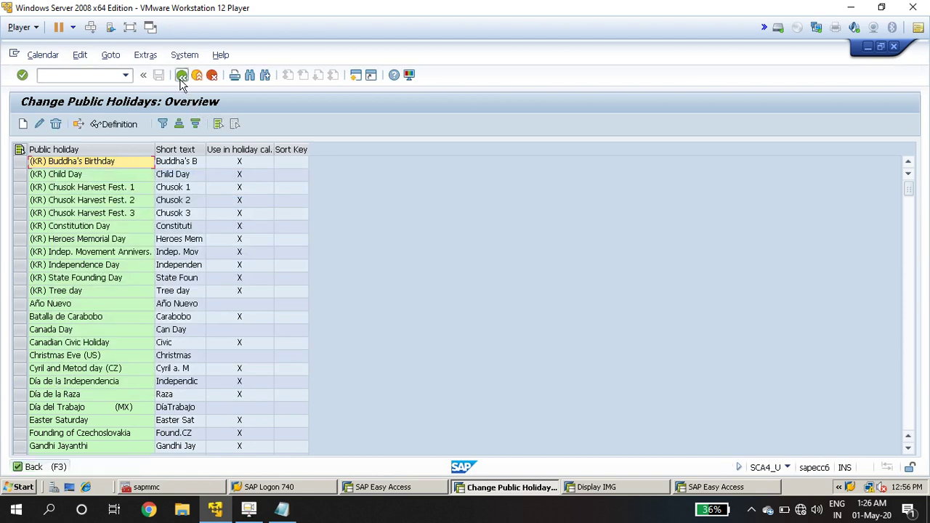
pyautogui.click(181, 75)
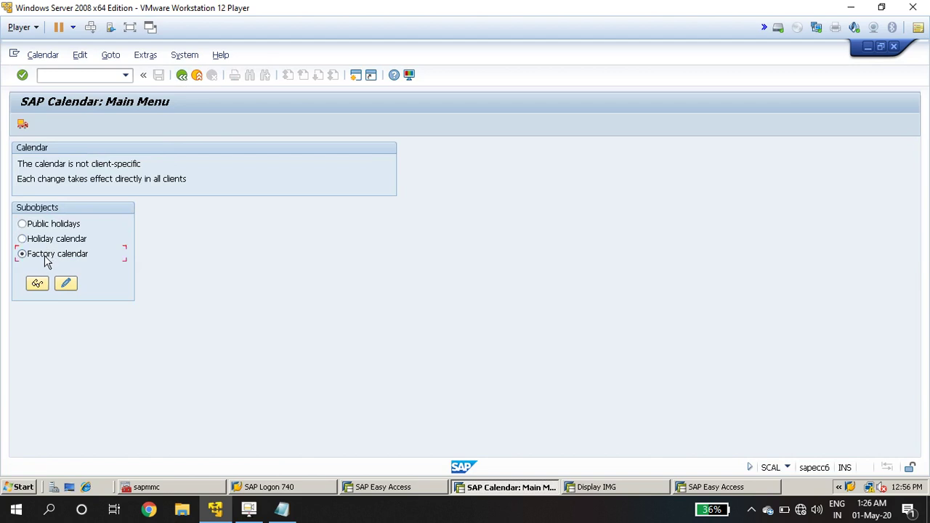
# Step: Create a new factory calendar with ID ZC, valid from 2019 to 2024
pyautogui.click(67, 286)
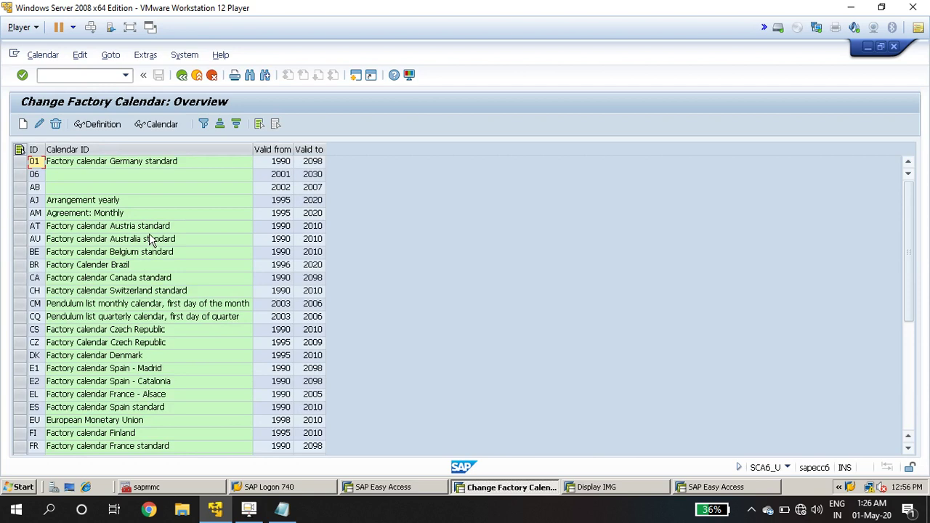
pyautogui.click(22, 125)
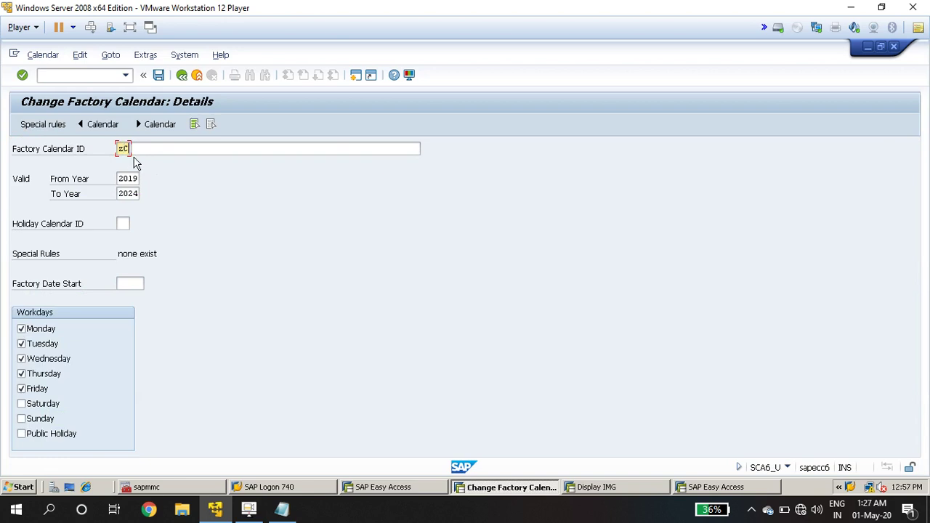
pyautogui.moveTo(147, 148); pyautogui.dragTo(125, 148)
pyautogui.write('ZC')
# Step: Enter "Factory Calendar for ABC Company" as the description of factory calendar ZC
pyautogui.click(134, 149)
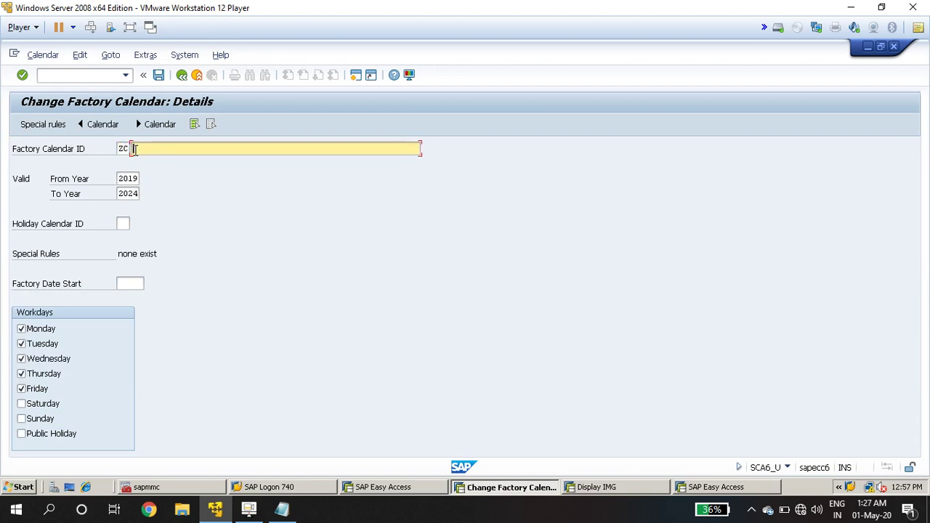
pyautogui.write('A')
pyautogui.write('FAC')
pyautogui.write('actory')
pyautogui.write(' Calend')
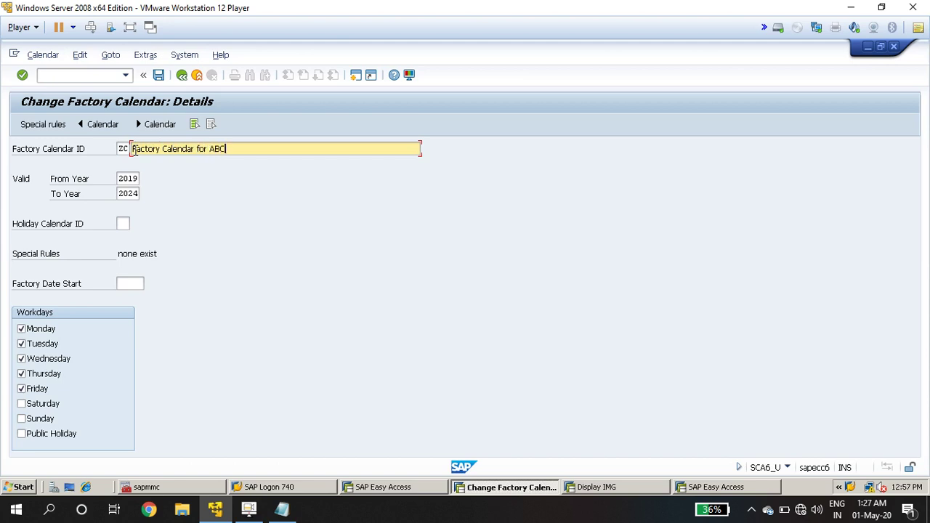
pyautogui.write('ompany')
# Step: Review the factory calendar's ID and its validity From Year and To Year
pyautogui.click(61, 154)
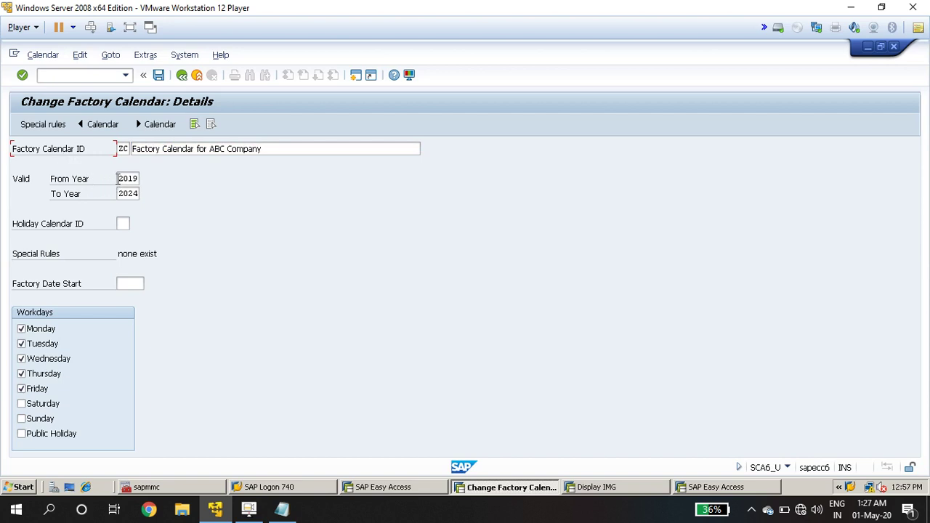
pyautogui.moveTo(118, 179); pyautogui.dragTo(146, 199)
pyautogui.moveTo(119, 181); pyautogui.dragTo(142, 179)
pyautogui.moveTo(119, 193); pyautogui.dragTo(140, 193)
pyautogui.moveTo(120, 180); pyautogui.dragTo(140, 183)
pyautogui.doubleClick(120, 179)
# Step: Find holiday calendar ZB in the list of public holiday calendars and assign it to the factory calendar
pyautogui.click(35, 228)
pyautogui.click(122, 225)
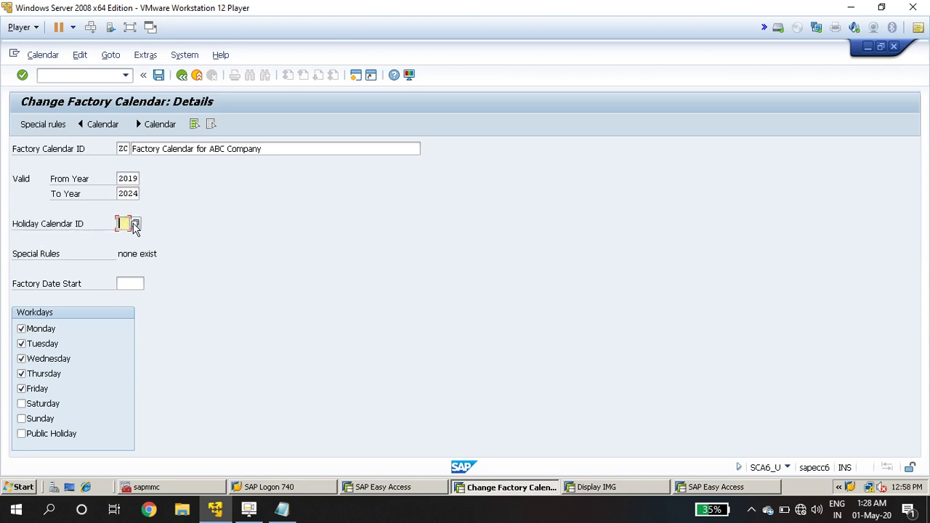
pyautogui.click(136, 225)
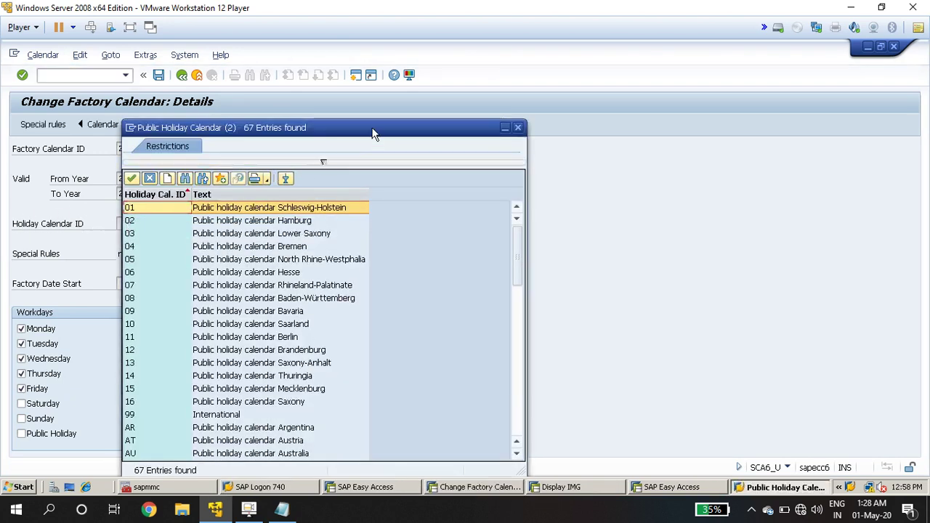
pyautogui.moveTo(373, 129); pyautogui.dragTo(548, 69)
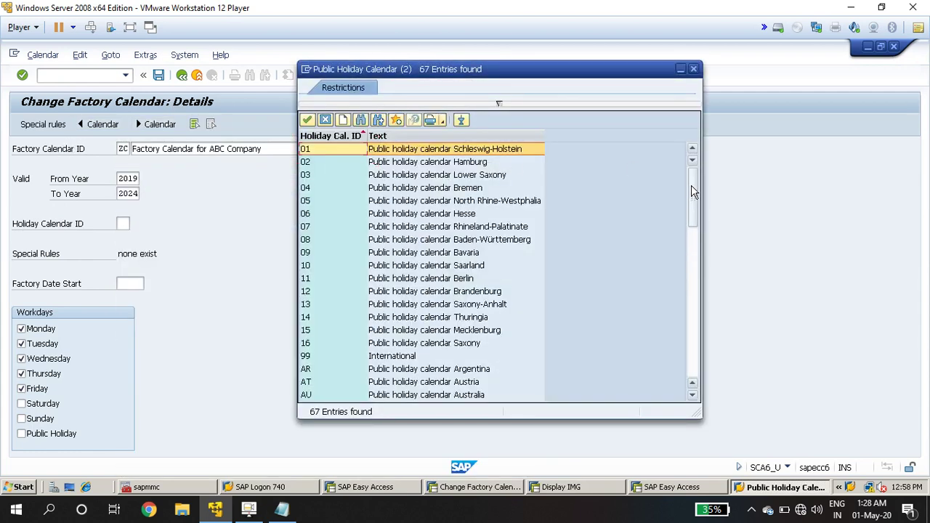
pyautogui.click(361, 120)
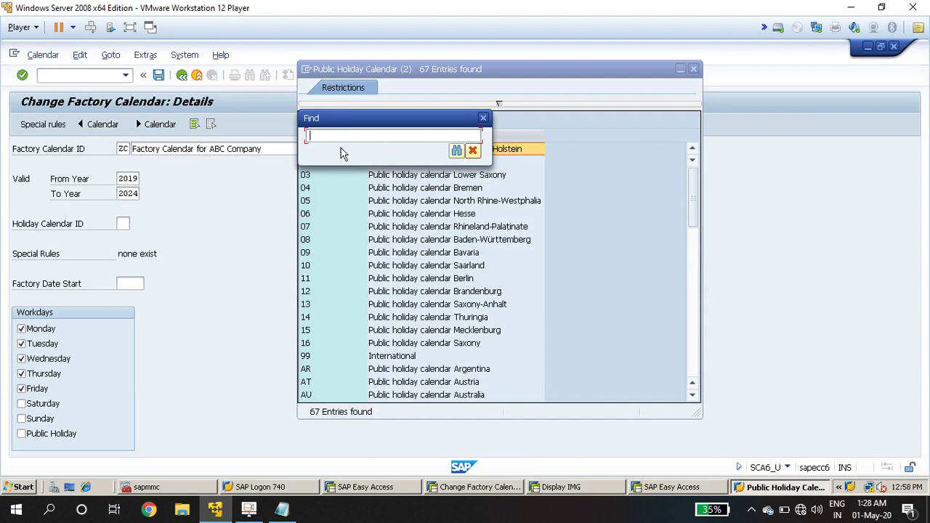
pyautogui.write('ZB')
pyautogui.press('Return')
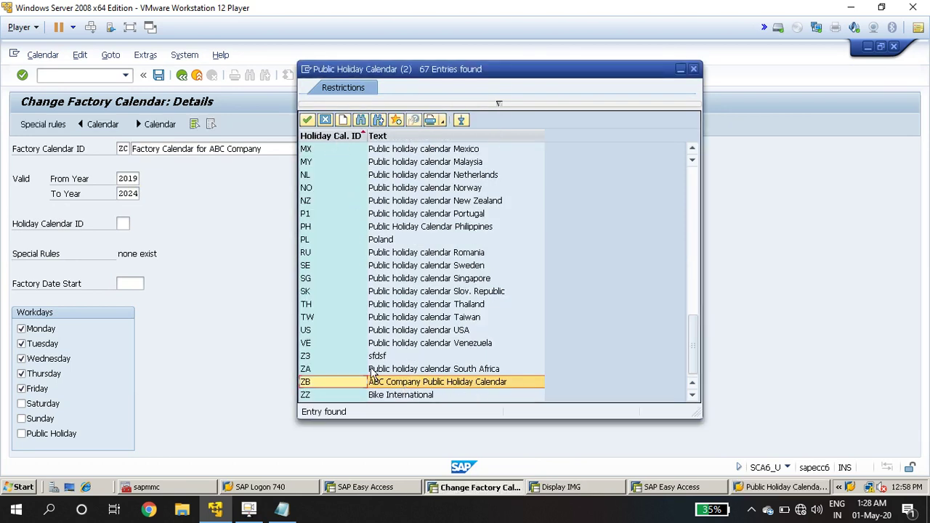
pyautogui.doubleClick(335, 387)
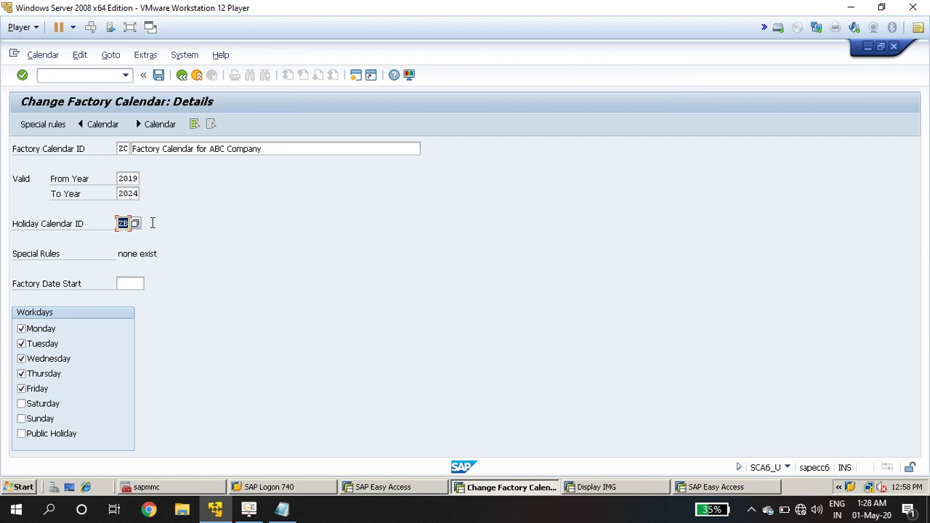
# Step: Validate the factory calendar entries and save factory calendar ZC, acknowledging the transport notice
pyautogui.press('Return')
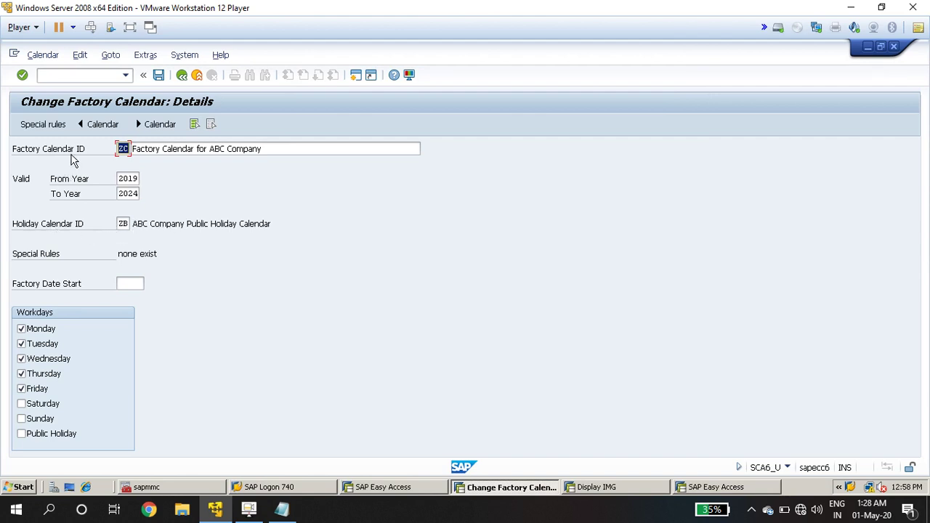
pyautogui.click(160, 77)
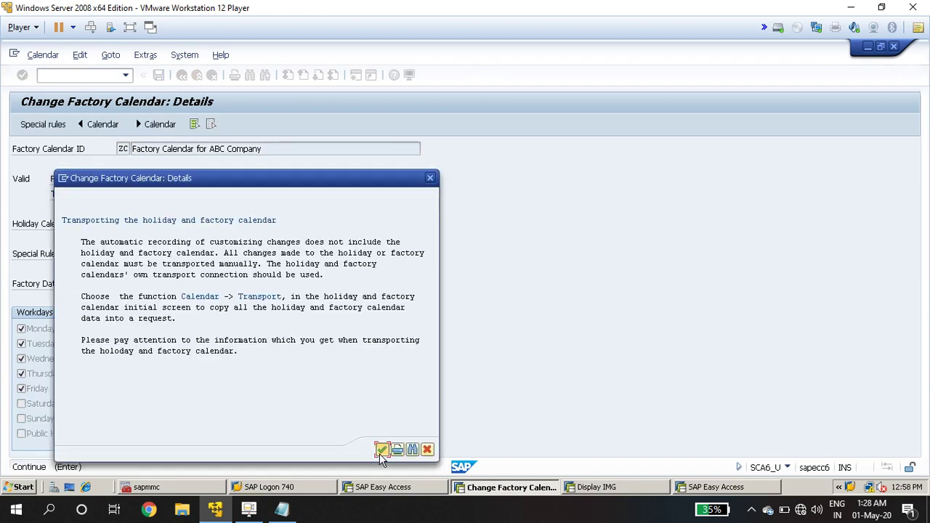
pyautogui.click(382, 451)
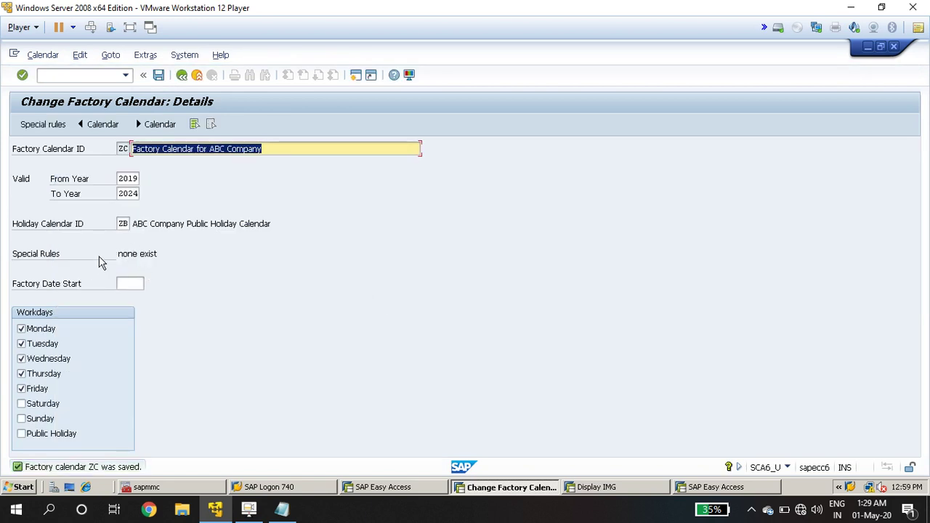
# Step: Examine the Special Rules and Factory Date Start settings of factory calendar ZC
pyautogui.click(56, 261)
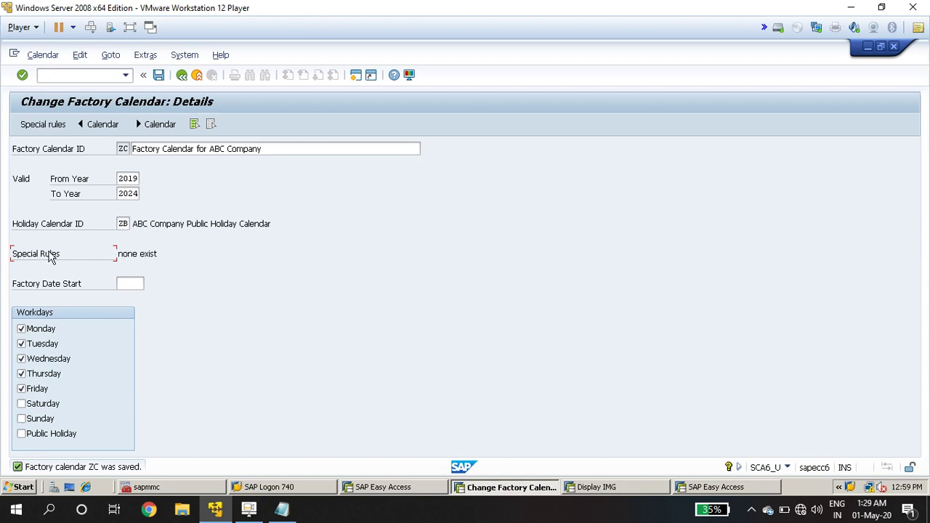
pyautogui.click(119, 254)
pyautogui.moveTo(118, 254); pyautogui.dragTo(159, 253)
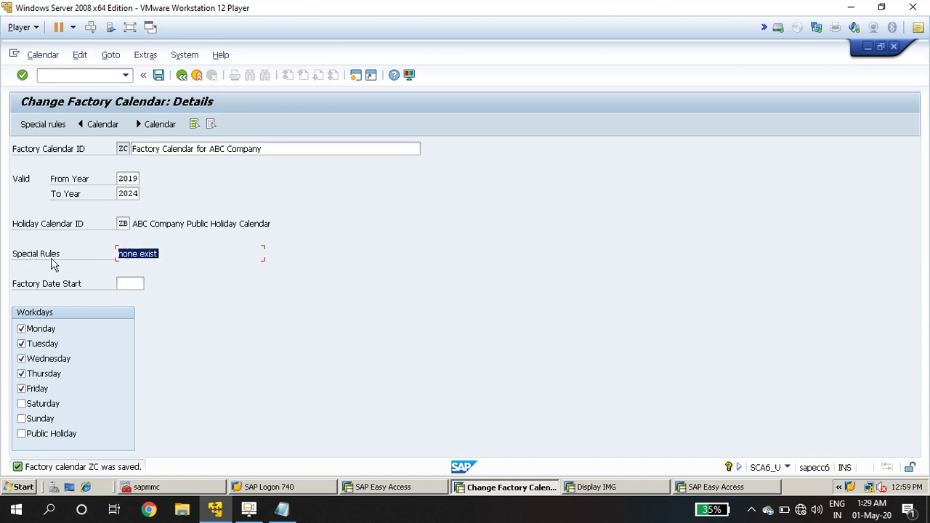
pyautogui.click(17, 286)
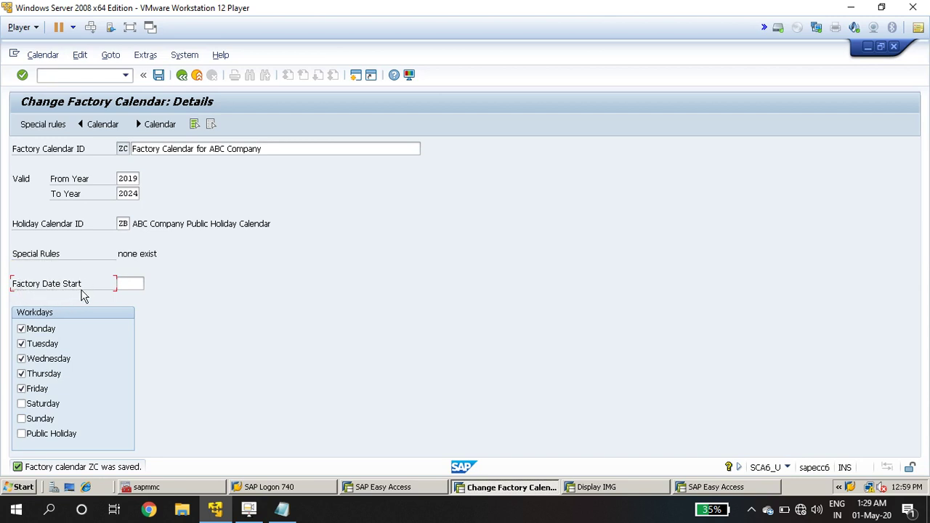
# Step: Set the Factory Date Start of factory calendar ZC to 2020
pyautogui.click(120, 283)
pyautogui.moveTo(142, 284); pyautogui.dragTo(117, 290)
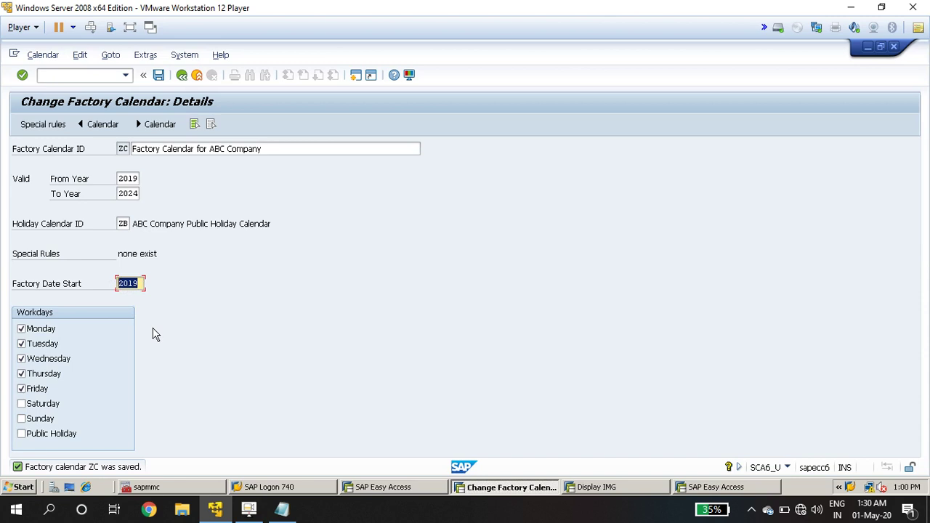
pyautogui.click(140, 283)
pyautogui.moveTo(138, 283); pyautogui.dragTo(106, 274)
pyautogui.moveTo(273, 153); pyautogui.dragTo(199, 149)
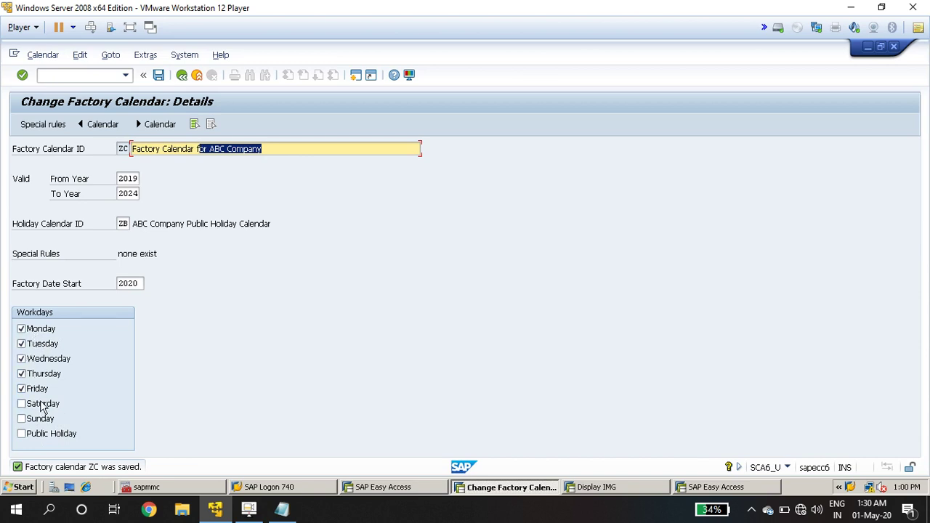
# Step: Try marking Saturday and Sunday as workdays, clear both again, and check the Special Rules entry
pyautogui.click(43, 409)
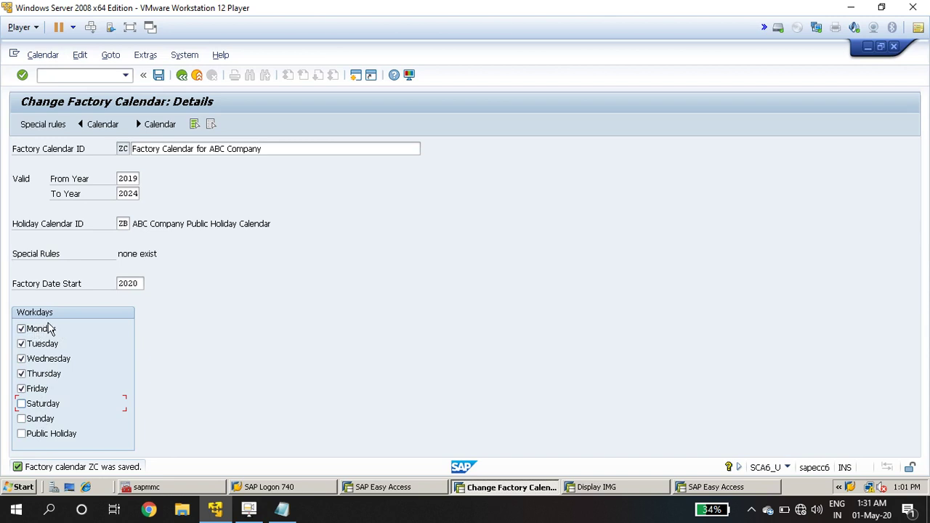
pyautogui.click(22, 419)
pyautogui.click(21, 419)
pyautogui.click(20, 417)
pyautogui.click(21, 405)
pyautogui.click(21, 405)
pyautogui.click(22, 419)
pyautogui.moveTo(118, 253); pyautogui.dragTo(157, 252)
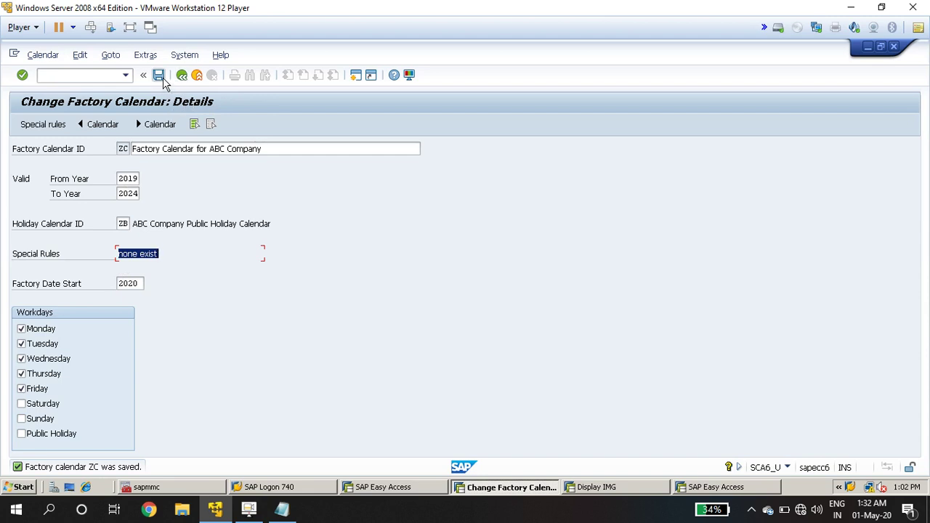
# Step: Save factory calendar ZC and return to the SAP Calendar main menu
pyautogui.click(160, 77)
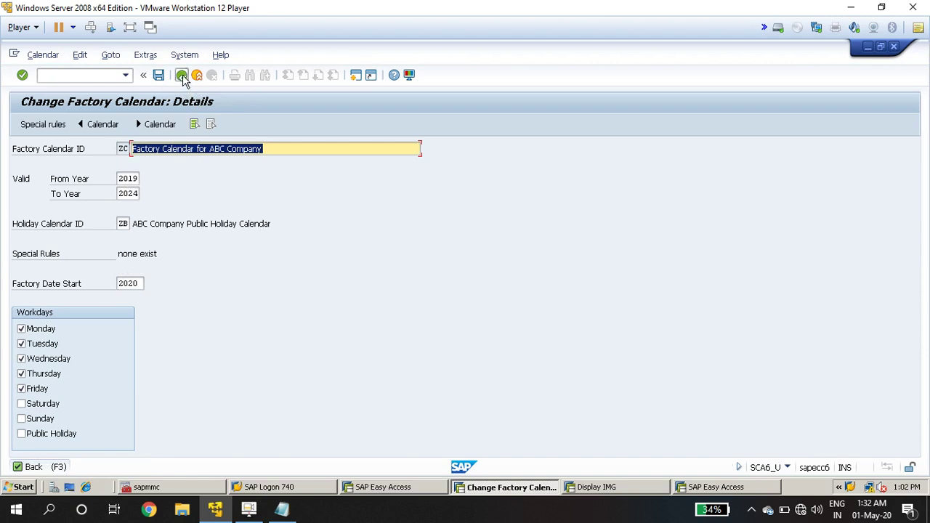
pyautogui.click(182, 76)
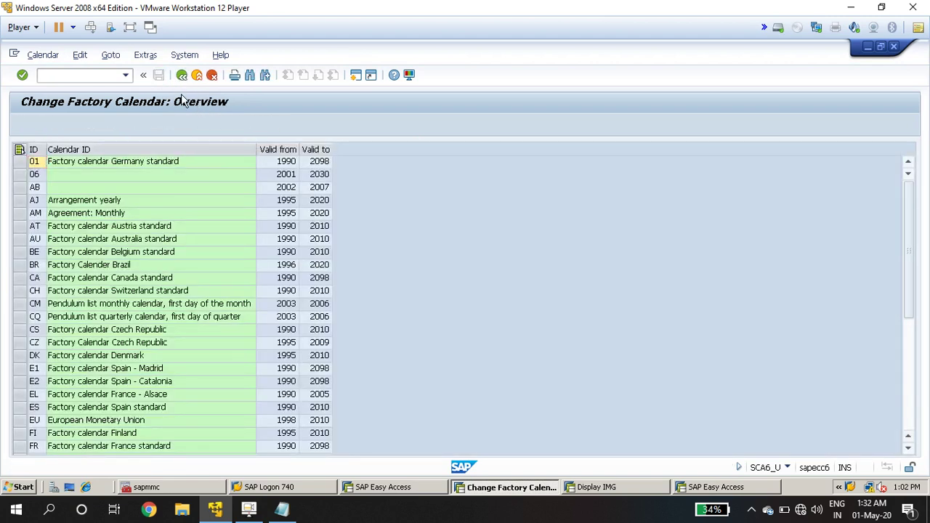
pyautogui.click(182, 75)
# Step: Choose Public holidays among the calendar subobjects and open their overview in change mode
pyautogui.click(55, 224)
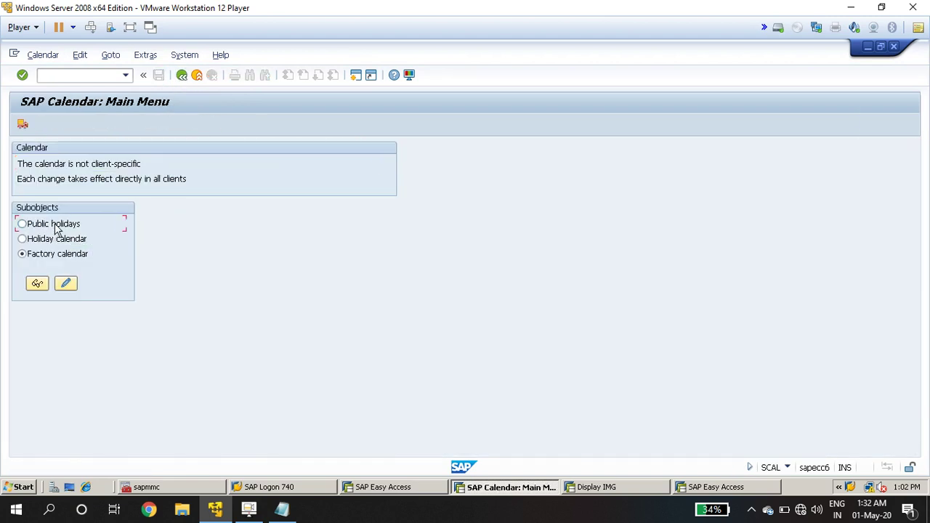
pyautogui.click(64, 240)
pyautogui.click(64, 225)
pyautogui.click(65, 240)
pyautogui.click(63, 255)
pyautogui.click(42, 225)
pyautogui.click(66, 283)
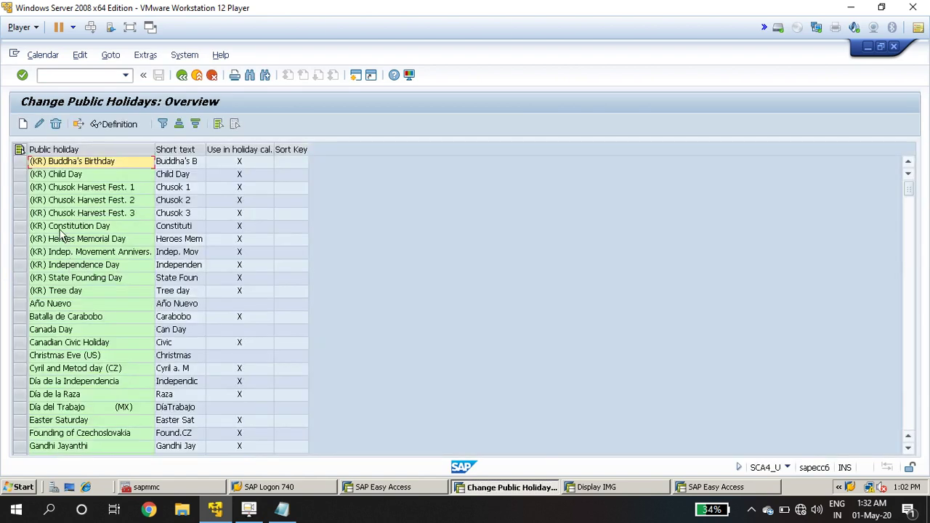
# Step: Start a new public holiday of type "with a fixed day from date" and set its earliest date to day 26, month 08
pyautogui.click(23, 123)
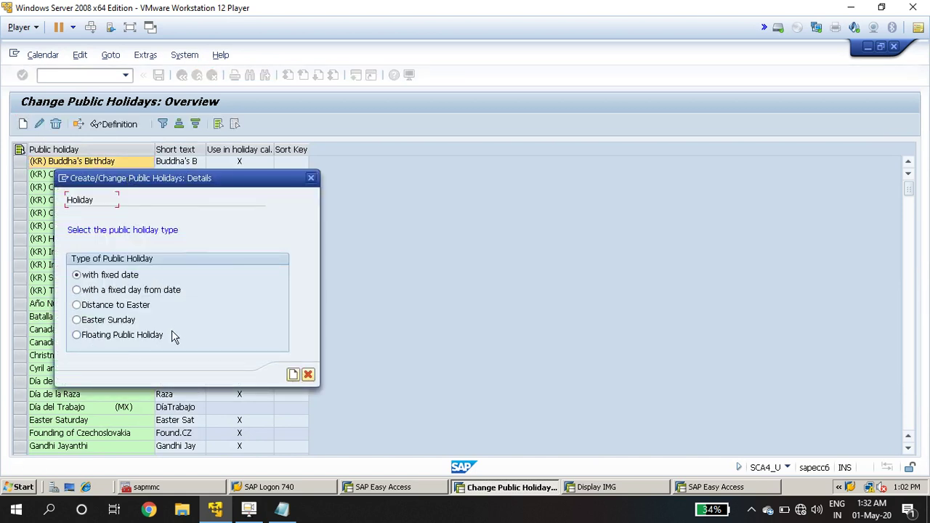
pyautogui.click(116, 293)
pyautogui.click(293, 374)
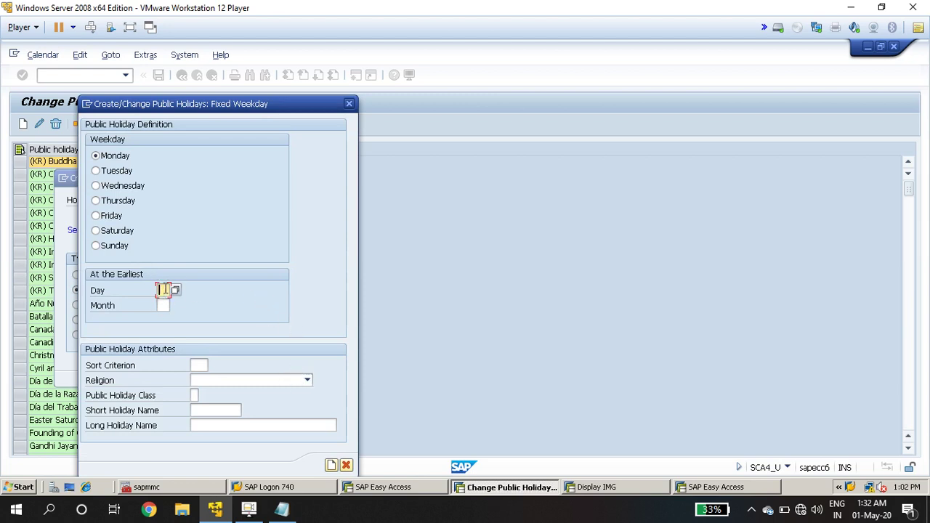
pyautogui.write('2')
pyautogui.write('5')
pyautogui.click(161, 305)
pyautogui.write('0')
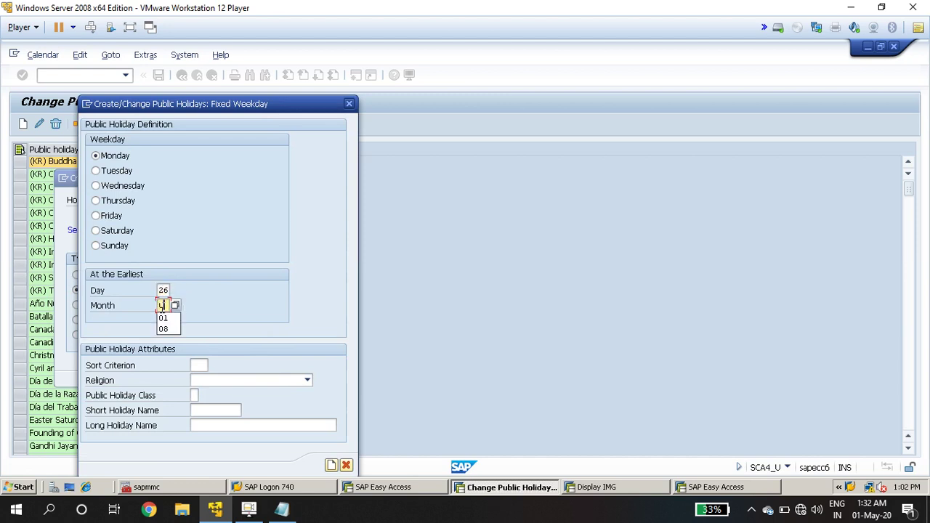
pyautogui.write('8')
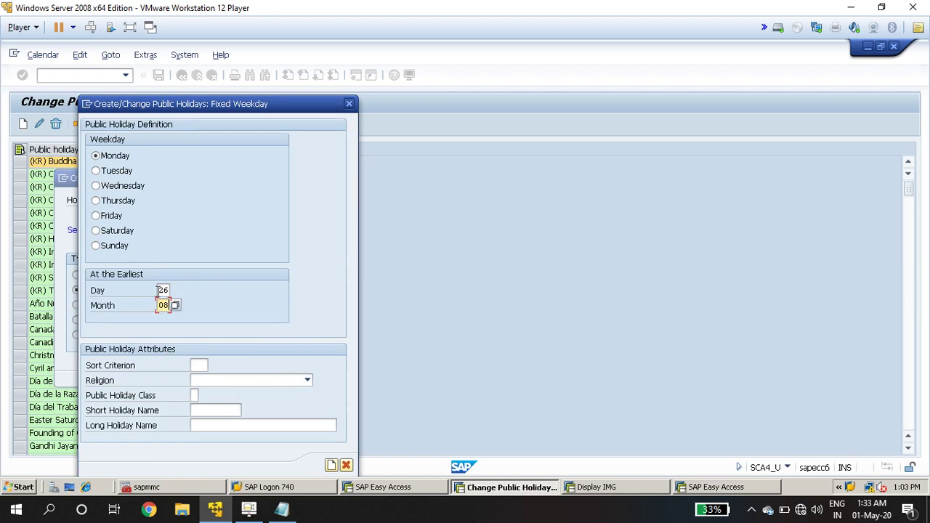
# Step: Try Tuesday as the new holiday's weekday and close the fixed weekday definition without creating it
pyautogui.doubleClick(163, 289)
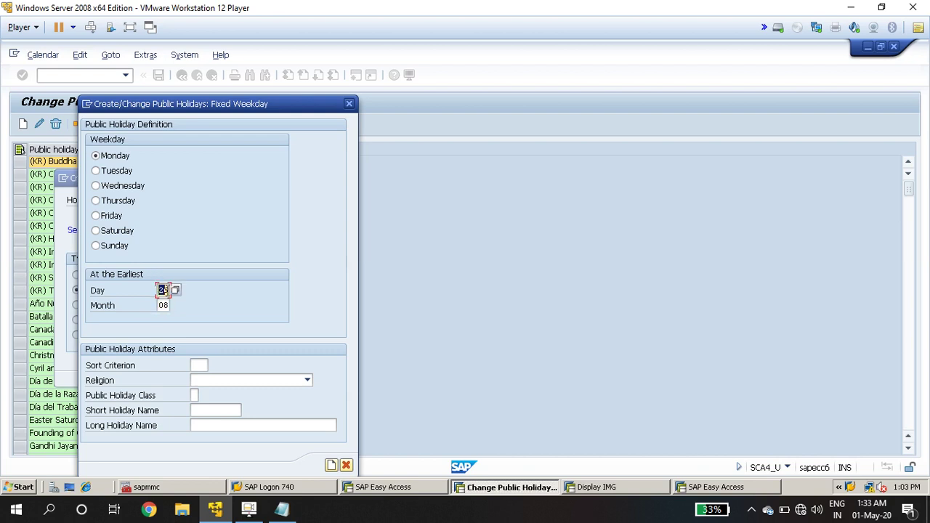
pyautogui.click(114, 172)
pyautogui.click(111, 157)
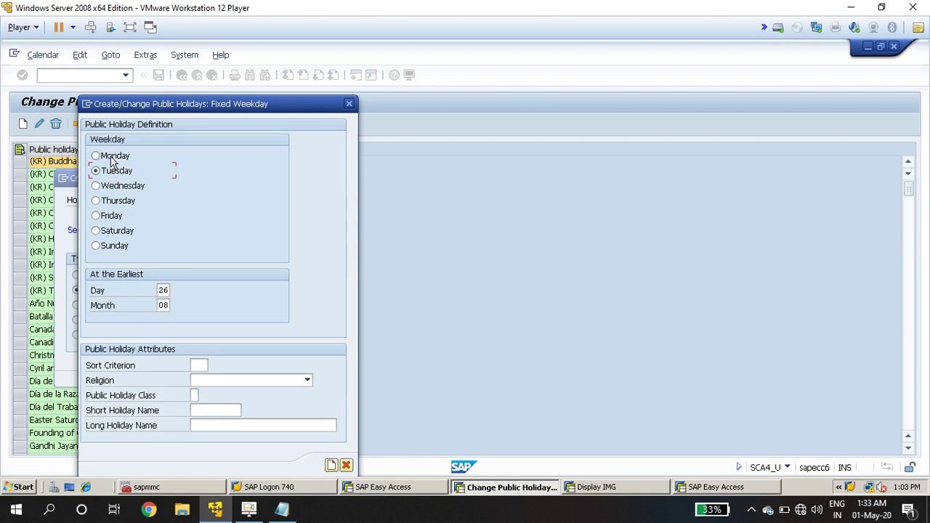
pyautogui.click(118, 173)
pyautogui.click(162, 290)
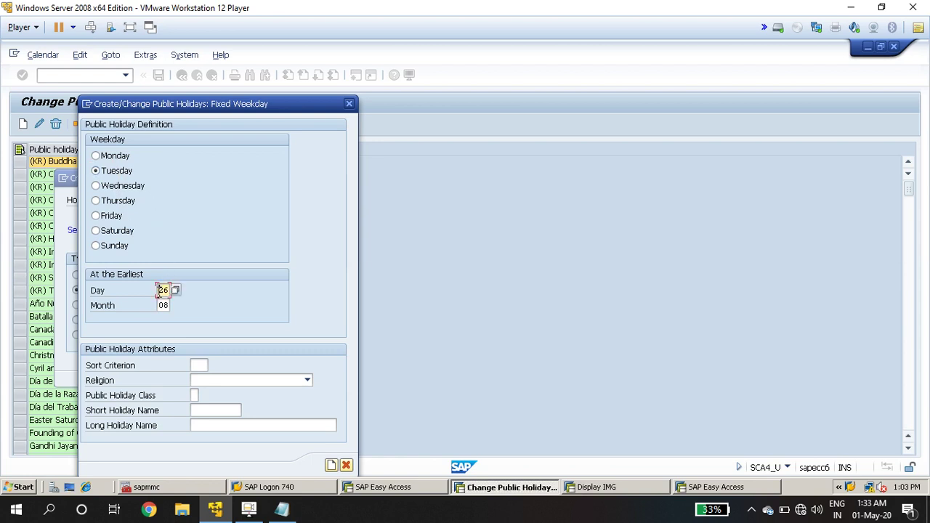
pyautogui.click(125, 174)
pyautogui.click(349, 106)
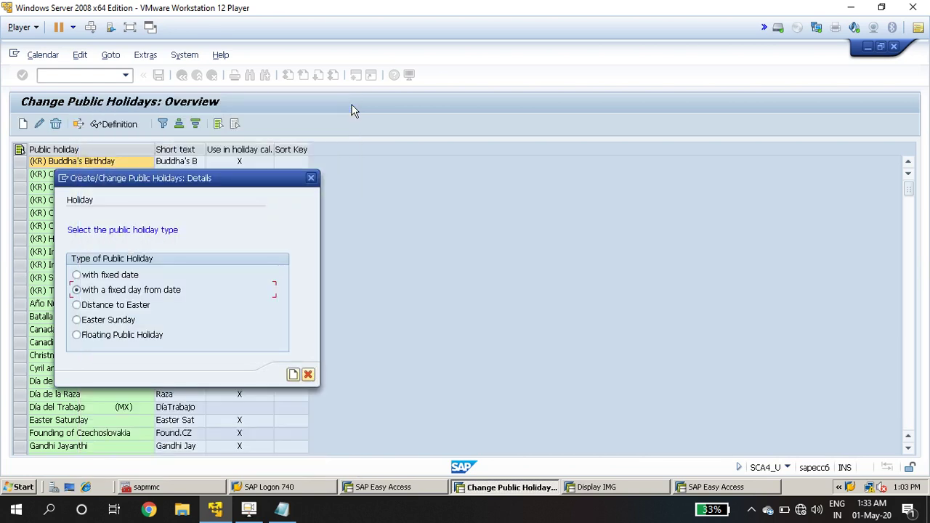
# Step: Switch to the Notepad notes and review the lines on Asian and European specific countries
pyautogui.click(120, 308)
pyautogui.click(282, 508)
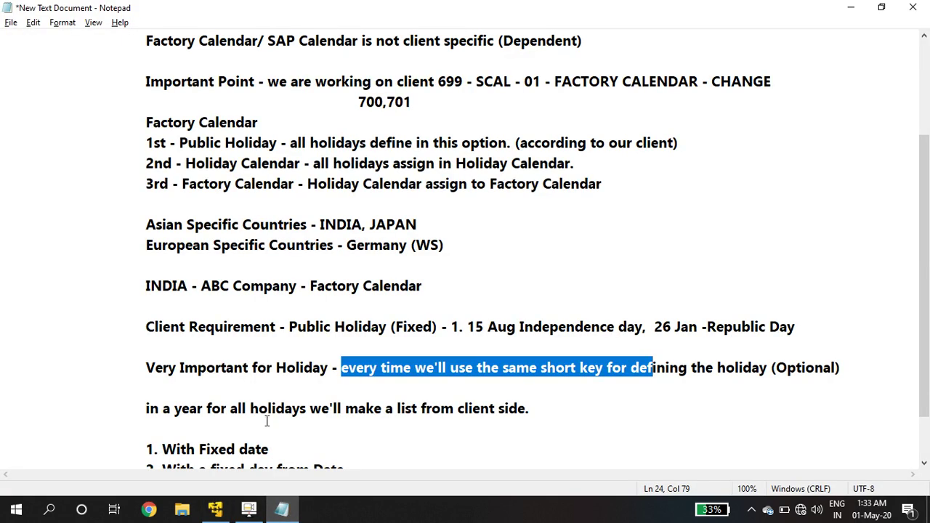
pyautogui.scroll(-1, 270, 418)
pyautogui.scroll(1, 273, 405)
pyautogui.scroll(1, 272, 405)
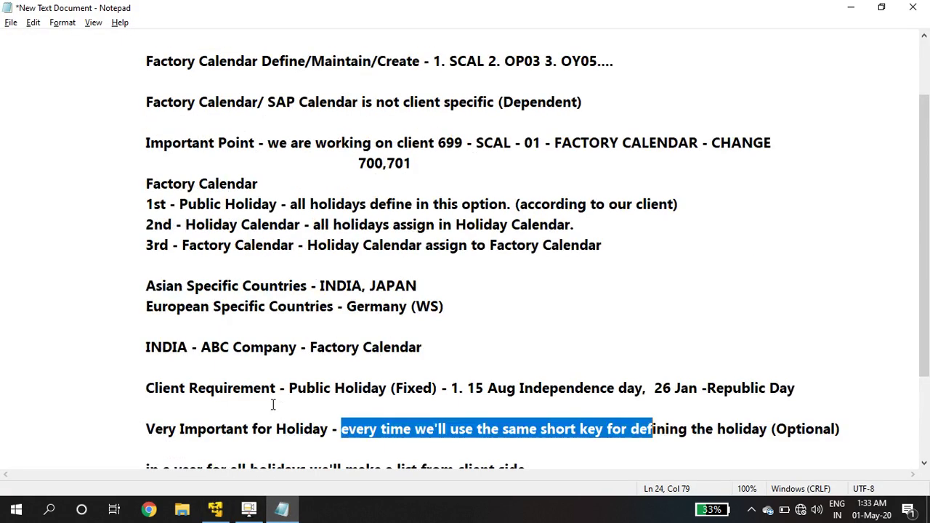
pyautogui.moveTo(147, 288); pyautogui.dragTo(279, 284)
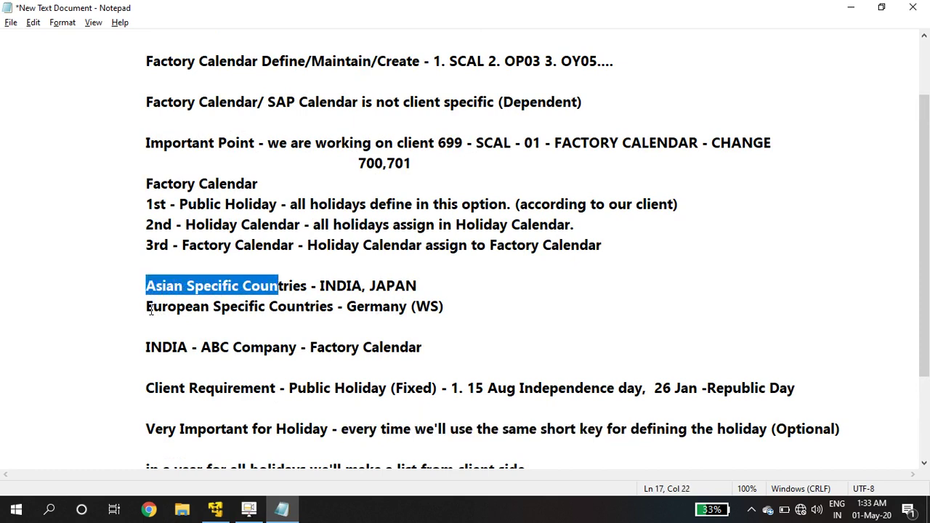
pyautogui.moveTo(146, 306); pyautogui.dragTo(373, 301)
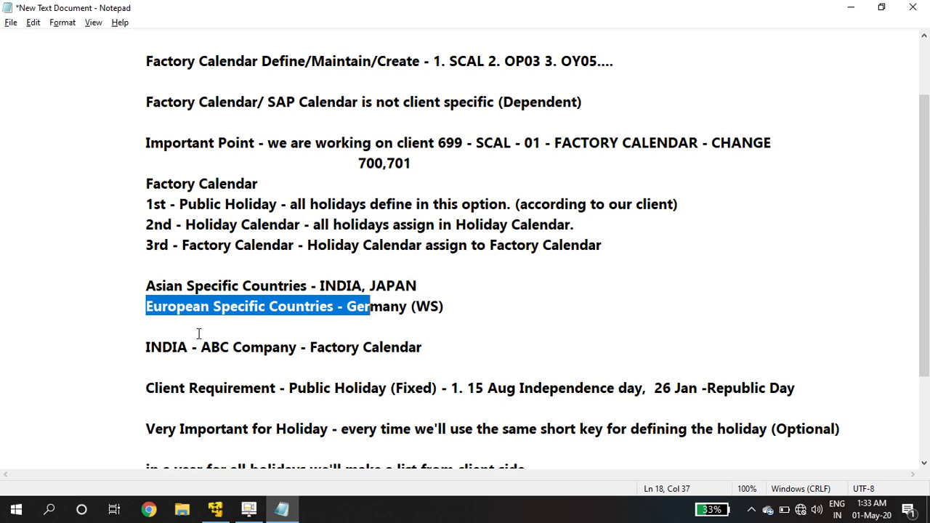
# Step: Return to the SAP window and compare the Distance to Easter, Easter Sunday and Floating Public Holiday types
pyautogui.click(216, 509)
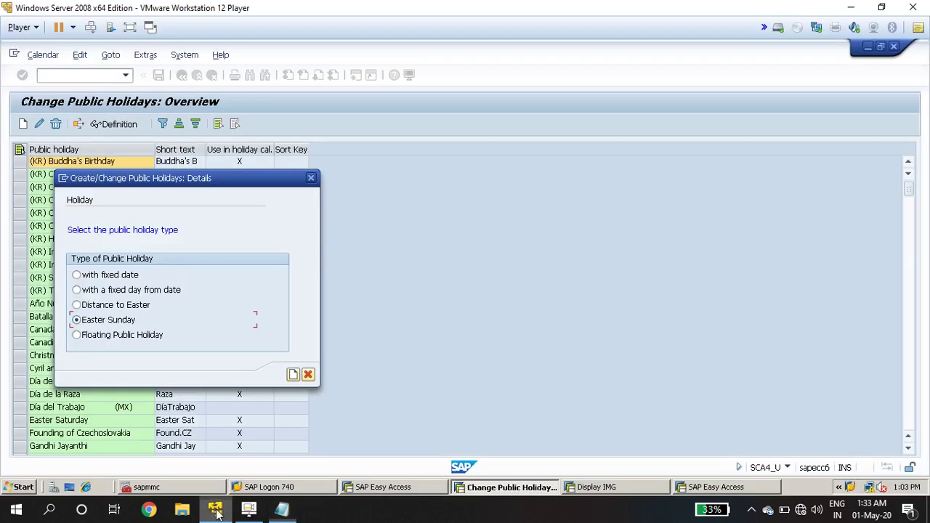
pyautogui.click(117, 307)
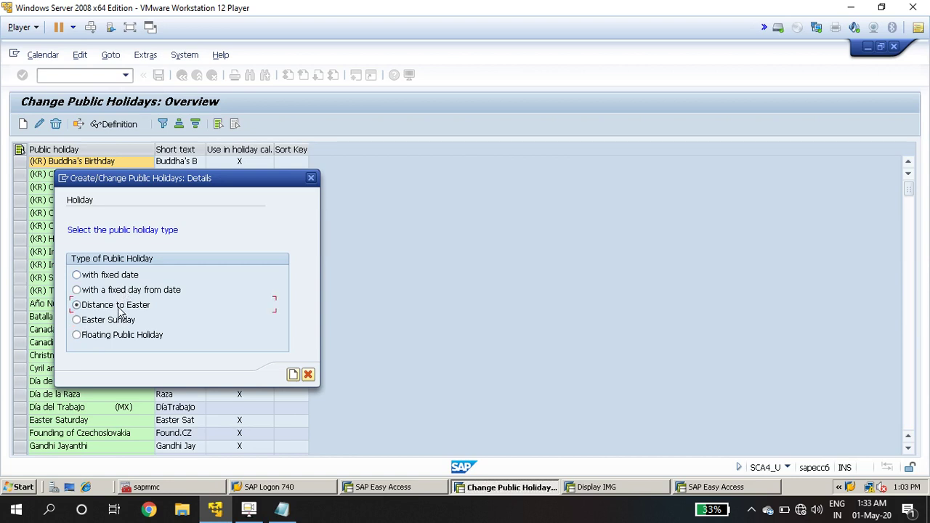
pyautogui.click(109, 323)
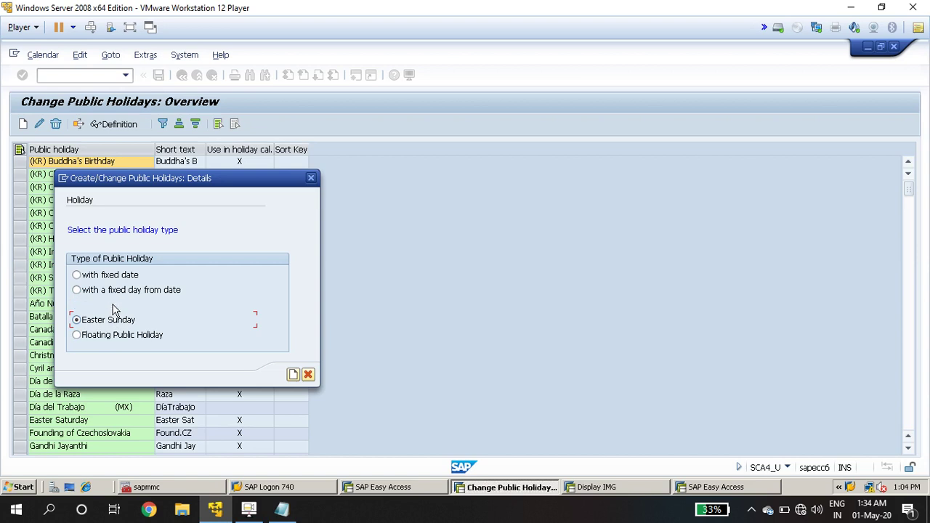
pyautogui.click(114, 307)
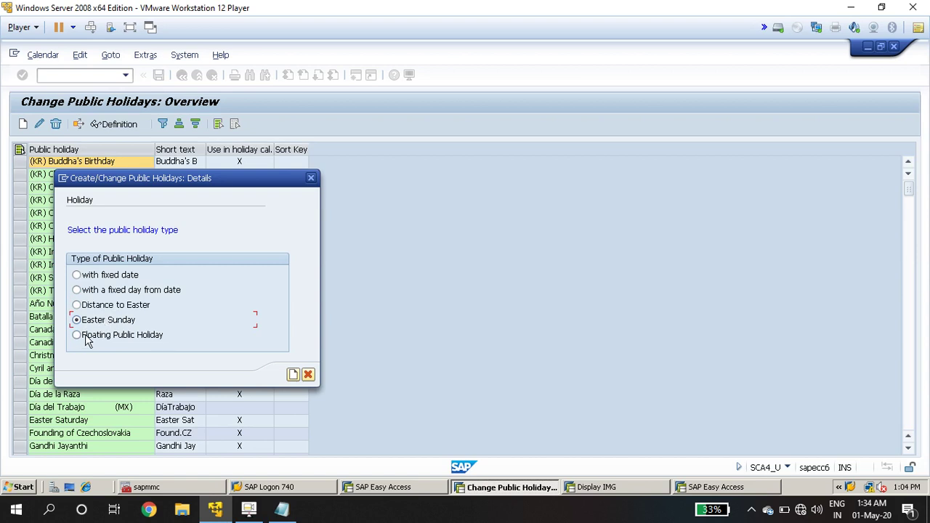
pyautogui.click(127, 337)
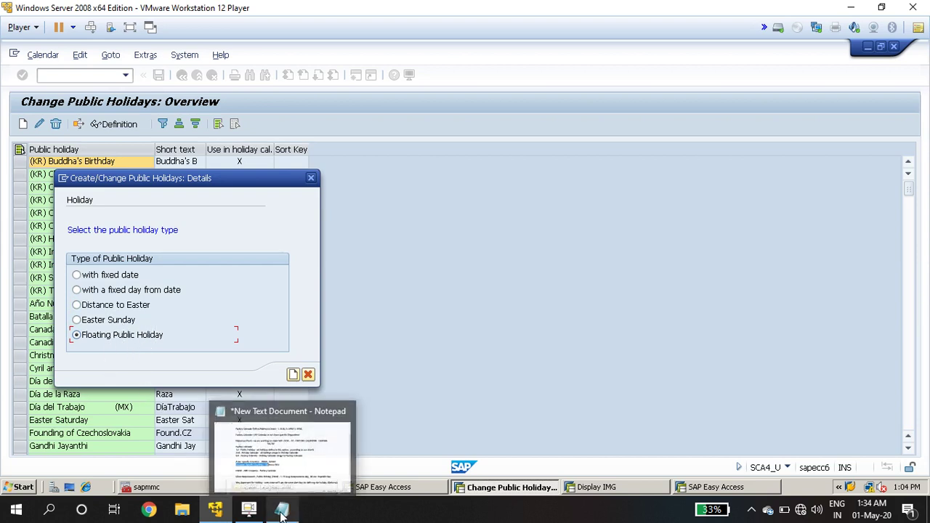
pyautogui.click(254, 510)
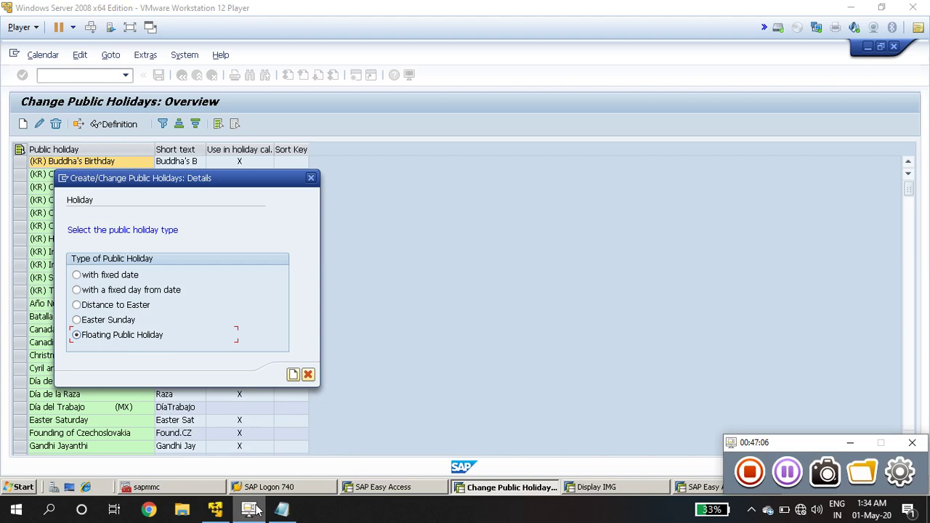
pyautogui.click(250, 510)
pyautogui.moveTo(282, 513)
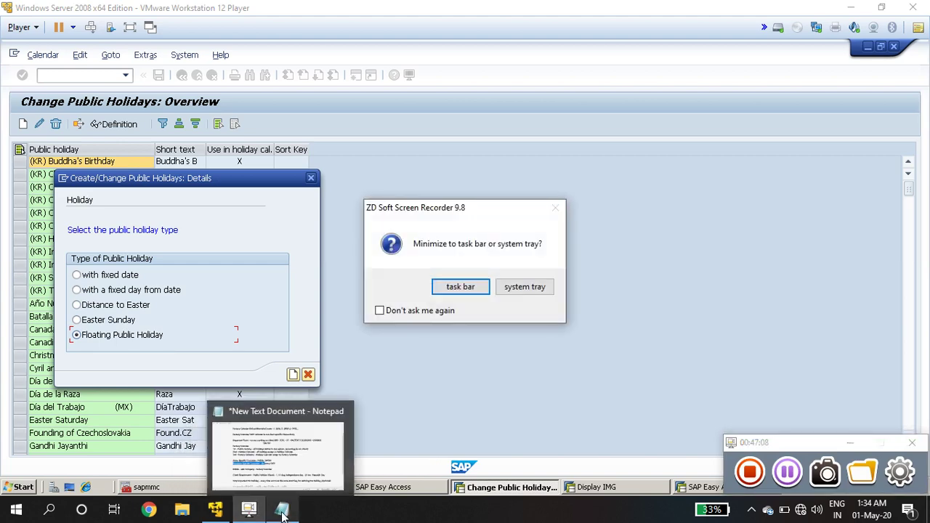
pyautogui.click(437, 286)
# Step: Add the line "3 & 4 point is specific for European countries only." below the fixed day entry in the Notepad notes
pyautogui.click(283, 511)
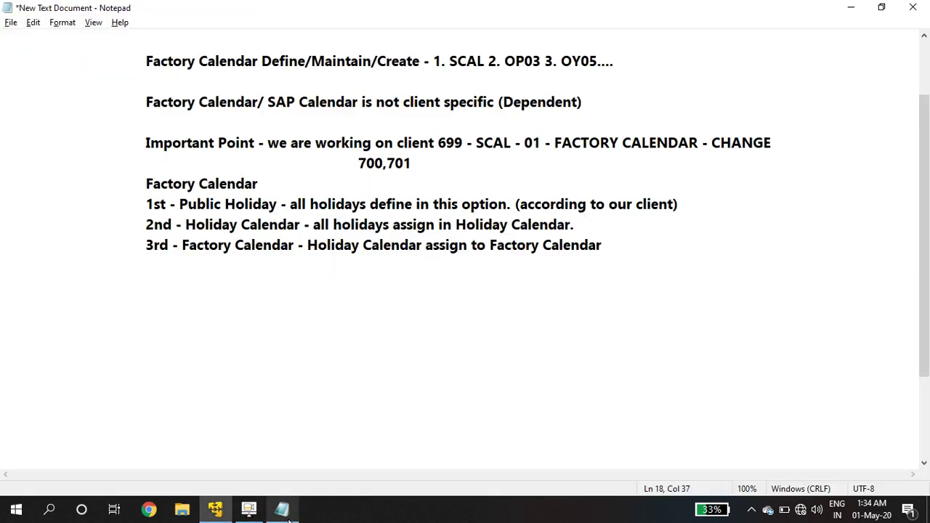
pyautogui.scroll(-2, 356, 340)
pyautogui.click(359, 408)
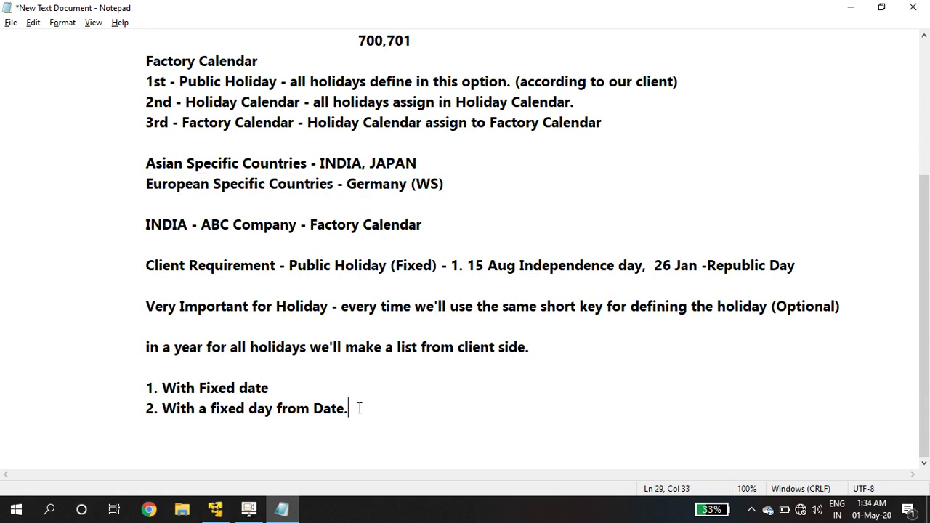
pyautogui.press('Return')
pyautogui.press('Return')
pyautogui.press('Tab')
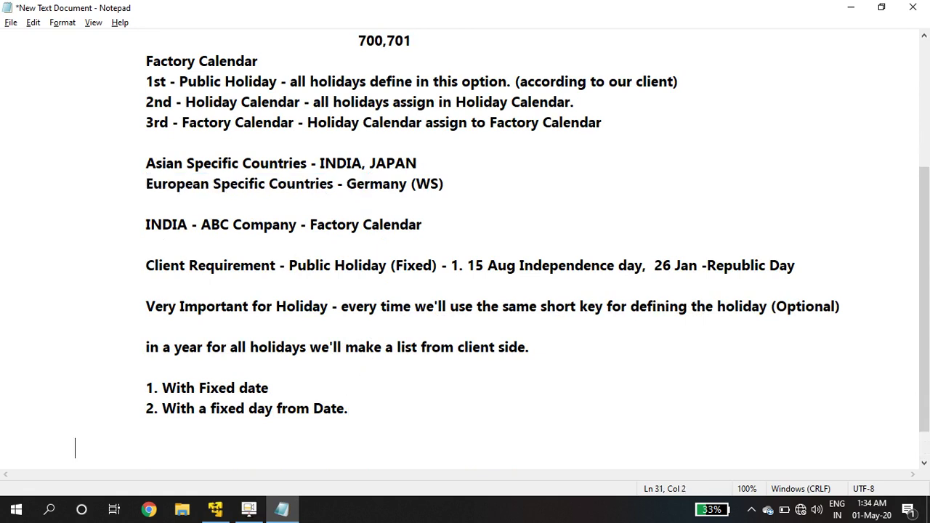
pyautogui.write('3 & 4 op')
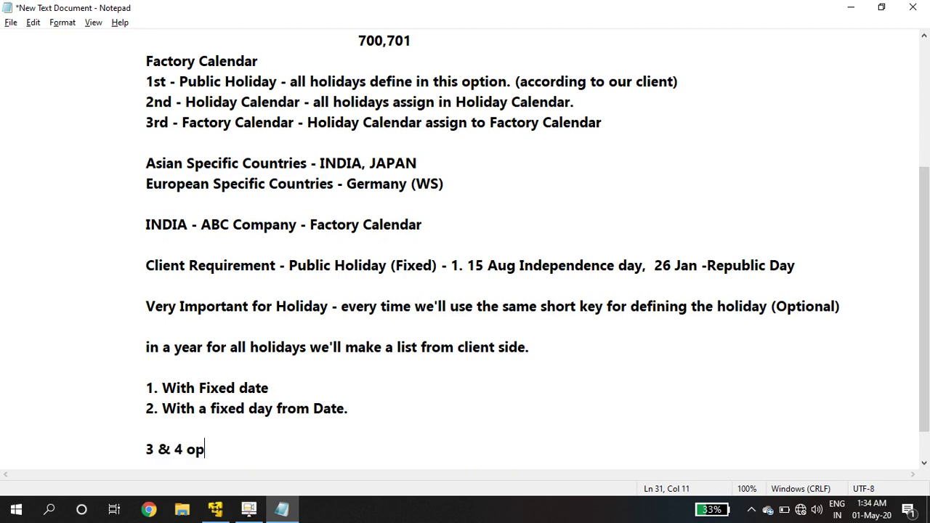
pyautogui.press('BackSpace')
pyautogui.press('BackSpace')
pyautogui.write('point is speci')
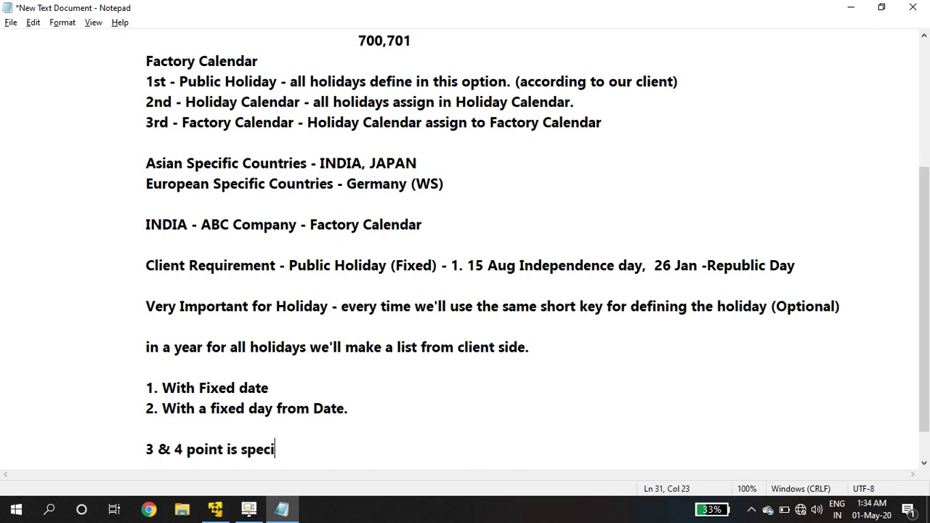
pyautogui.write('fic for European')
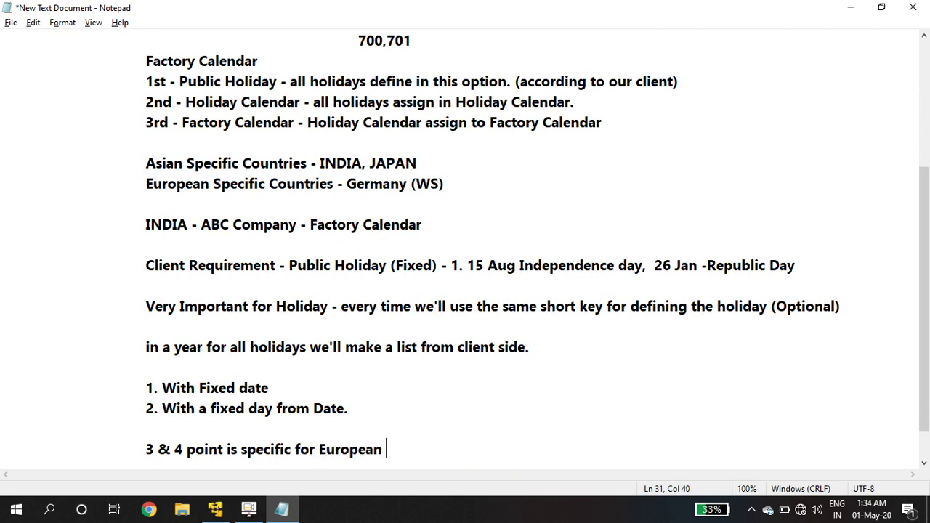
pyautogui.write(' conu')
pyautogui.press('BackSpace')
pyautogui.write('ntries only.')
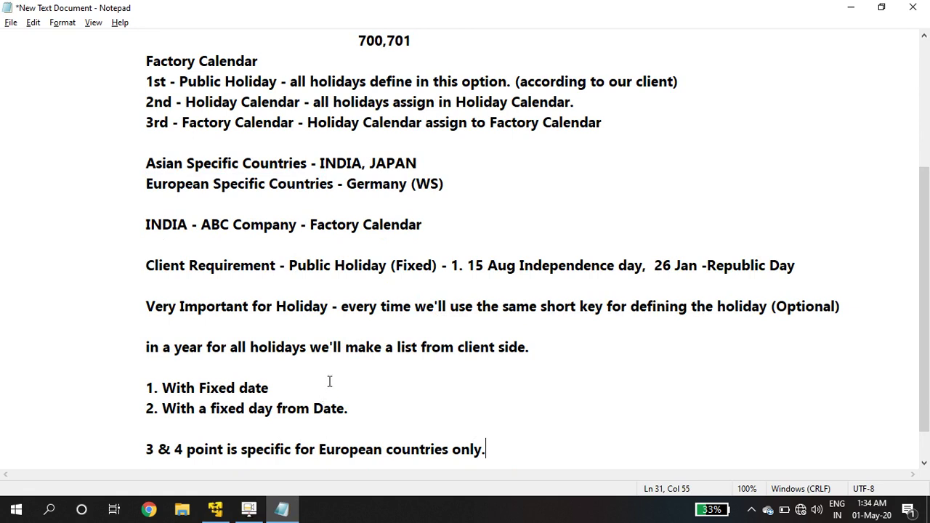
# Step: Add the entry "5. floating public holidays" below the European countries line in the notes, checking the type name in SAP
pyautogui.moveTo(146, 453); pyautogui.dragTo(489, 449)
pyautogui.click(492, 448)
pyautogui.press('Return')
pyautogui.press('Return')
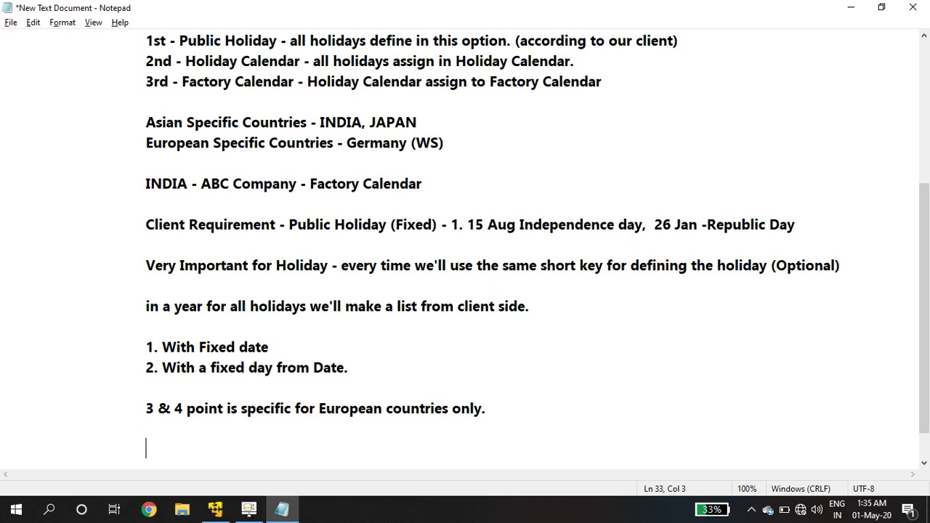
pyautogui.write('5. floating')
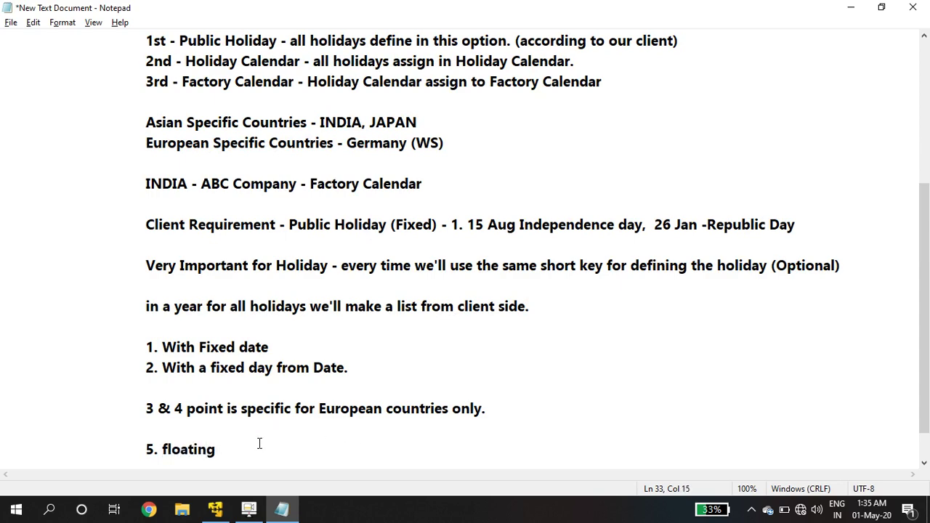
pyautogui.click(215, 509)
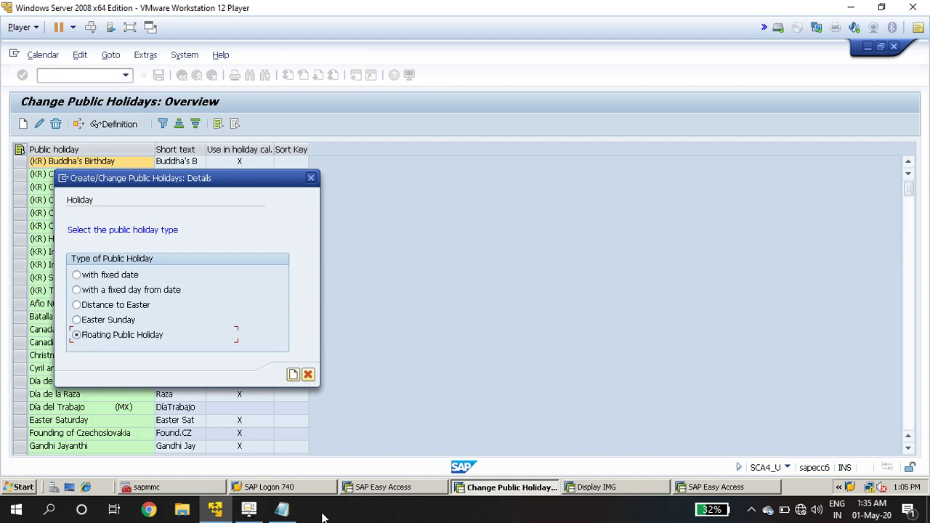
pyautogui.click(282, 509)
pyautogui.write('pu')
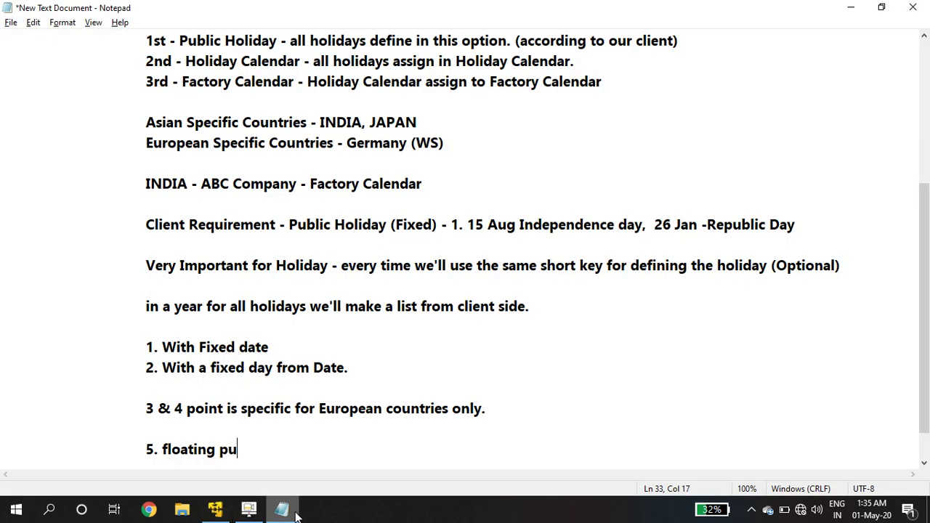
pyautogui.write('blic holidays')
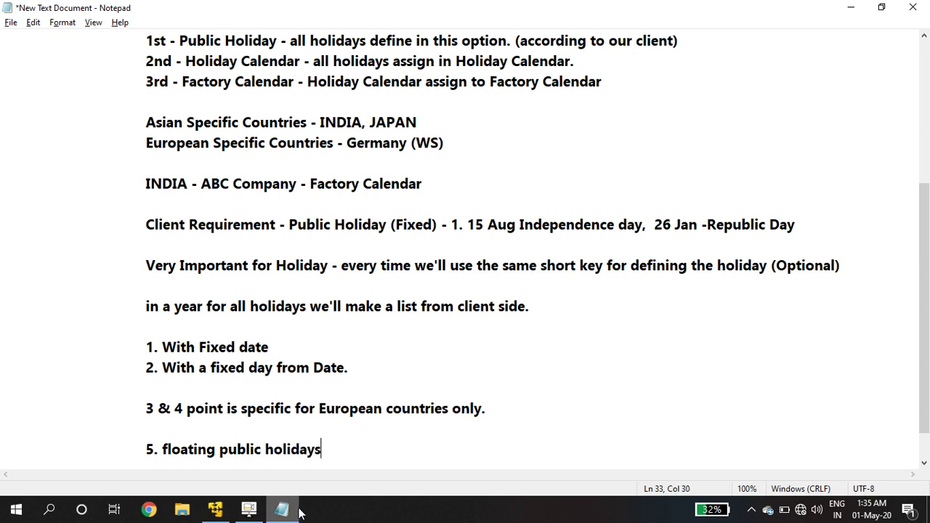
# Step: Append " - India - Deepawali, Holi," to the floating public holidays entry in the notes
pyautogui.write('-')
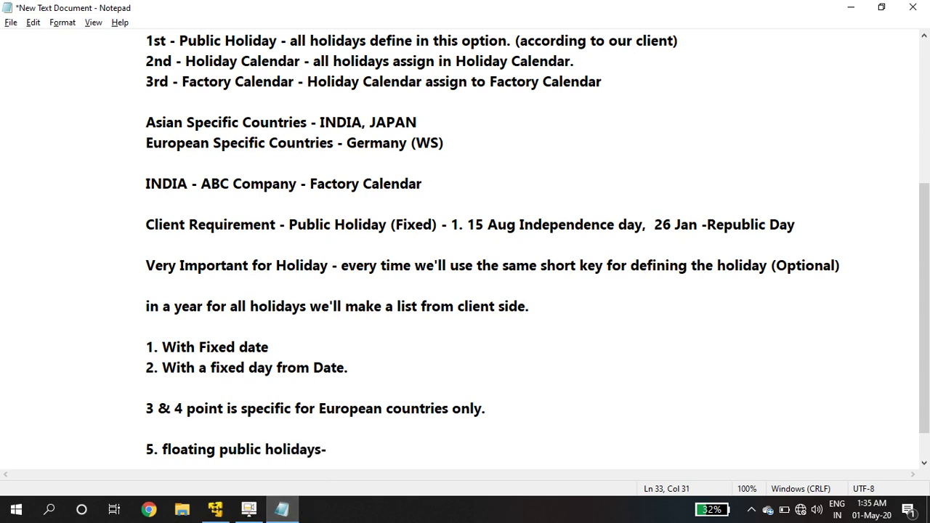
pyautogui.press('BackSpace')
pyautogui.write('-')
pyautogui.write('Ini')
pyautogui.press('BackSpace')
pyautogui.press('BackSpace')
pyautogui.write('nida')
pyautogui.press('BackSpace')
pyautogui.press('BackSpace')
pyautogui.press('BackSpace')
pyautogui.write('dia - Deepawali')
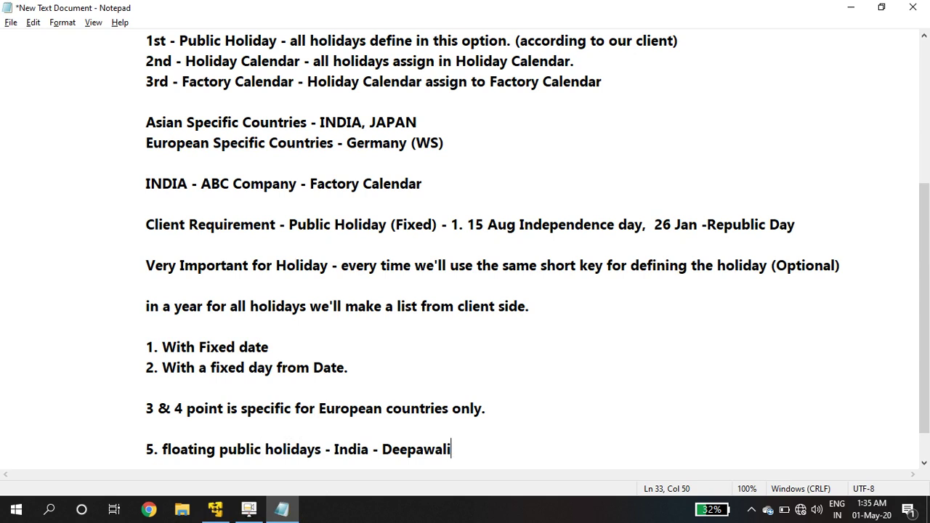
pyautogui.write(', Holi,')
pyautogui.moveTo(383, 449); pyautogui.dragTo(496, 440)
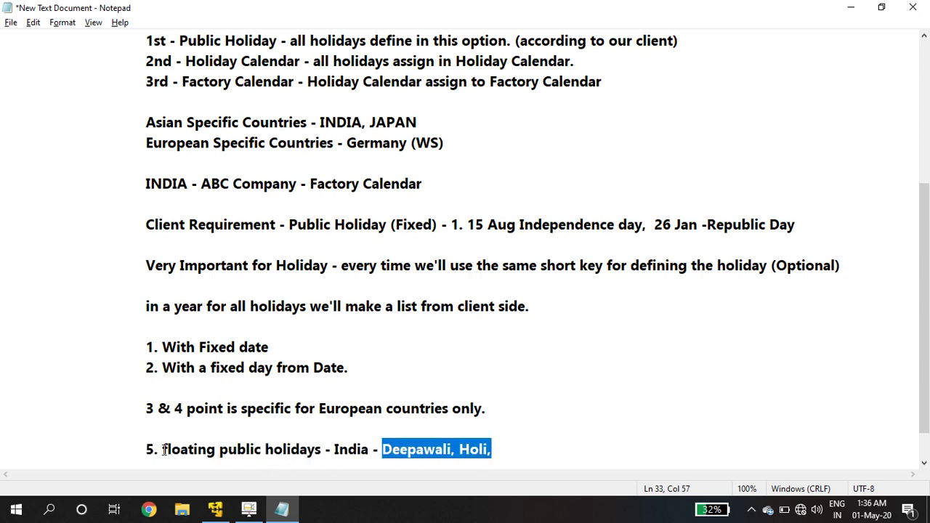
# Step: Switch to the SAP window and open a new Floating Public Holiday definition, rechecking the Indian examples in the Notepad notes
pyautogui.moveTo(162, 449); pyautogui.dragTo(323, 448)
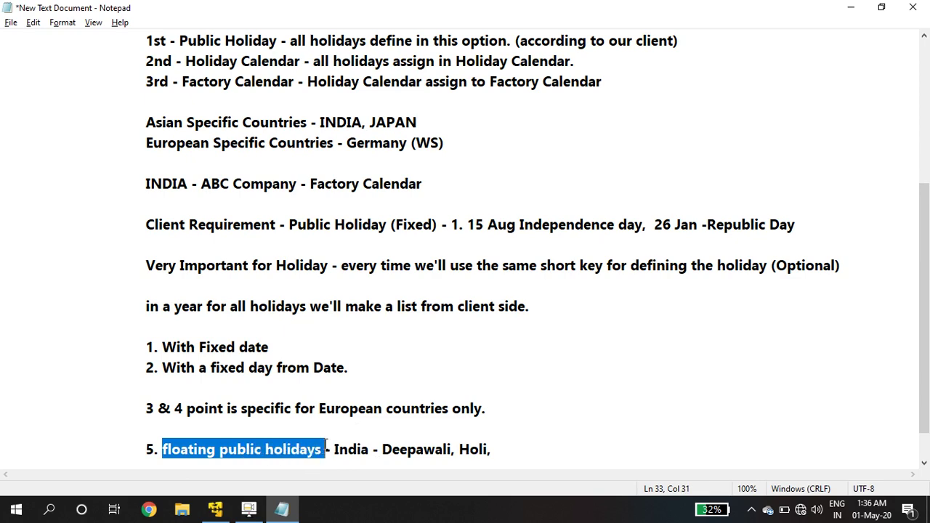
pyautogui.click(215, 509)
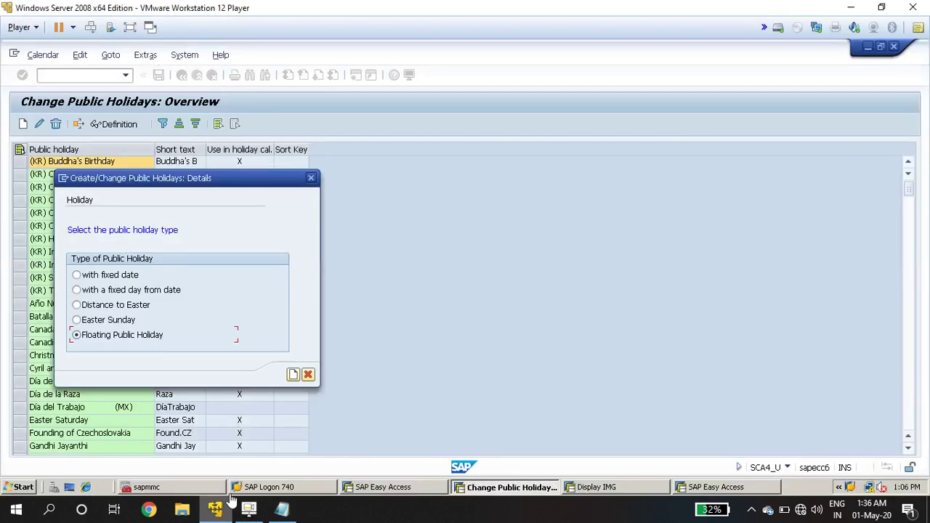
pyautogui.click(292, 374)
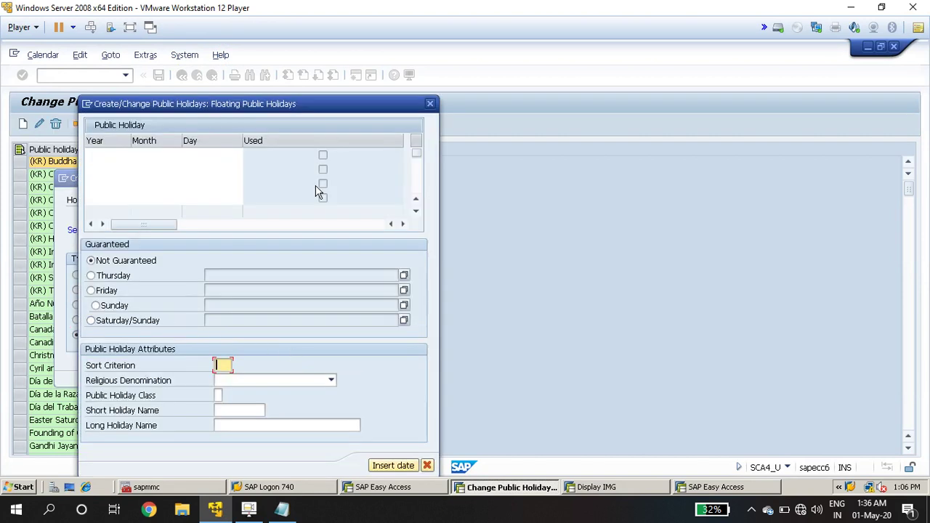
pyautogui.click(430, 104)
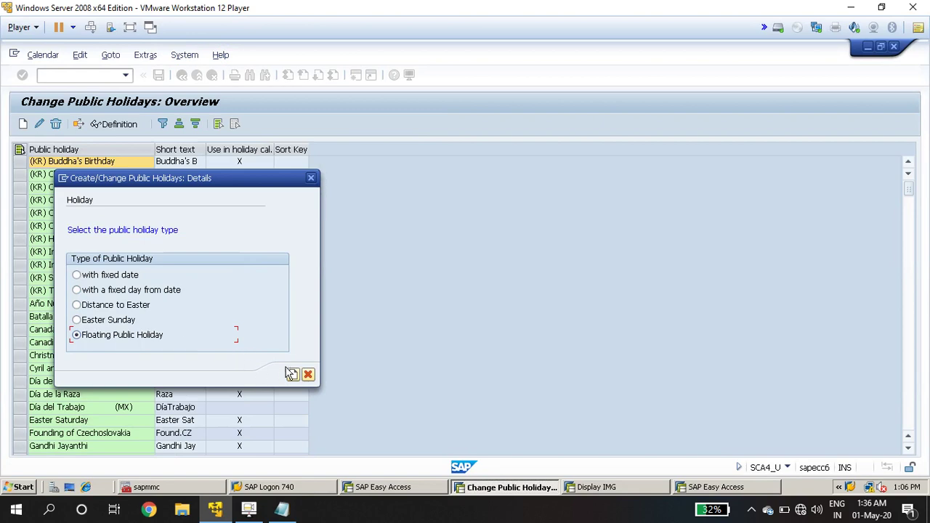
pyautogui.click(293, 375)
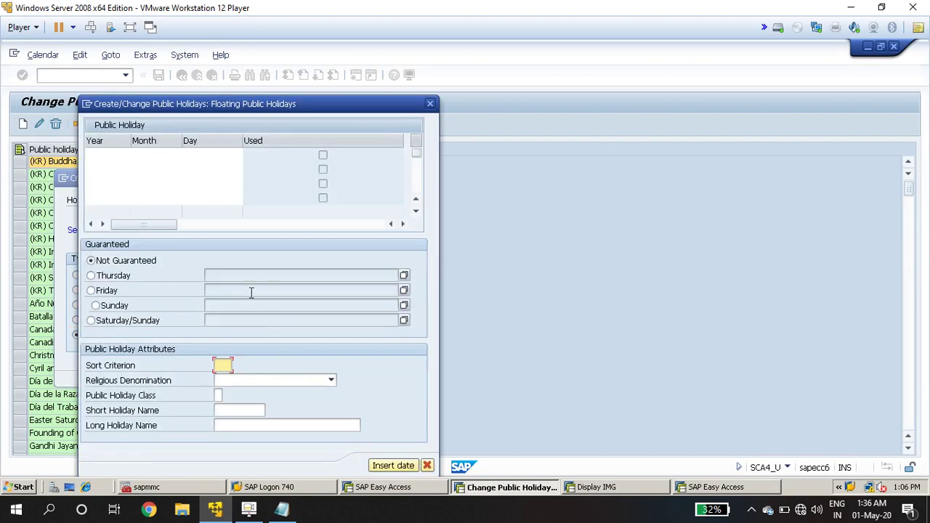
pyautogui.click(282, 510)
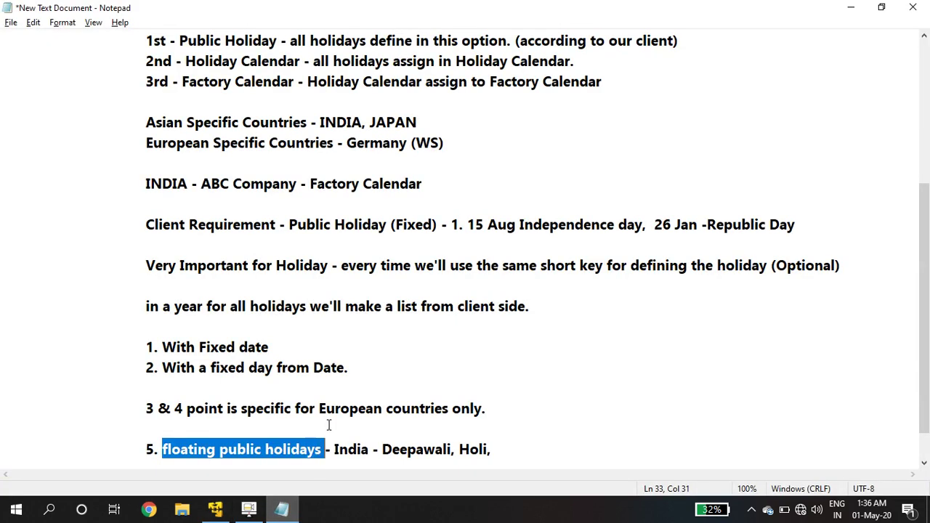
pyautogui.moveTo(382, 449); pyautogui.dragTo(501, 455)
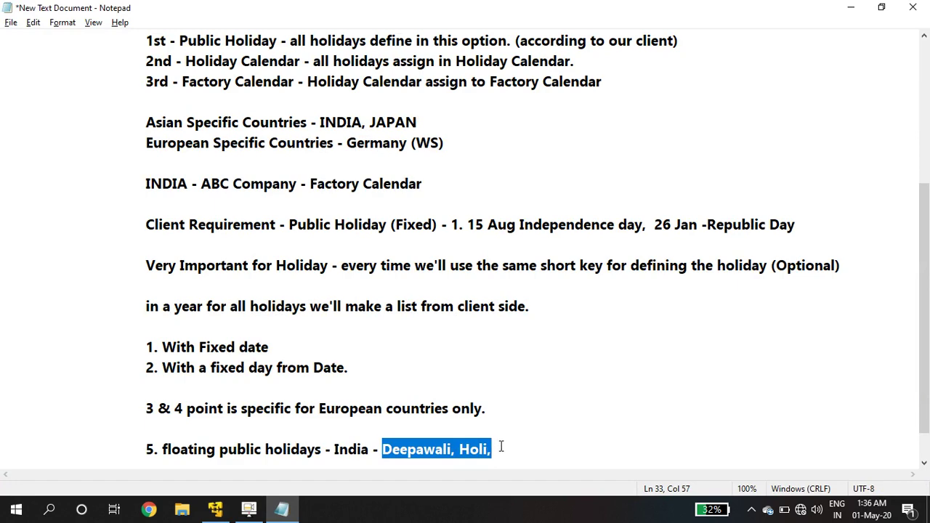
pyautogui.click(851, 13)
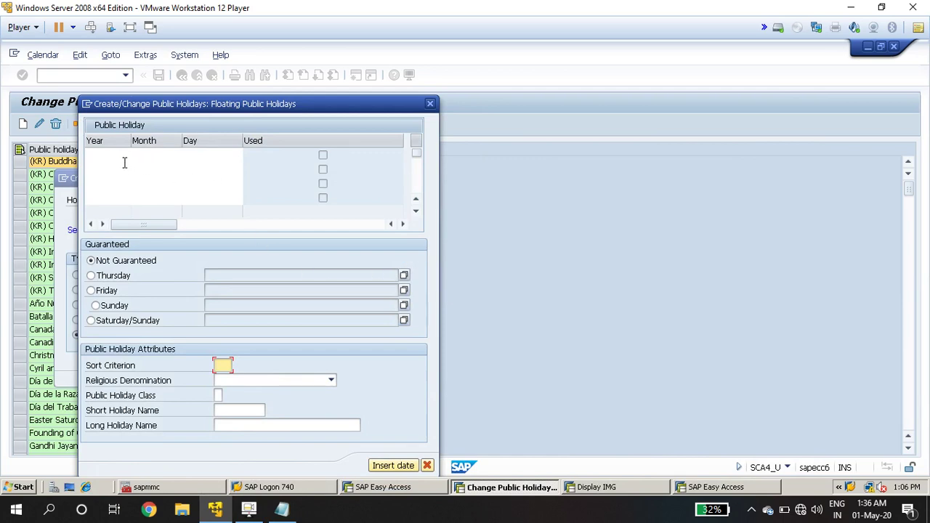
# Step: Switch to the Notepad notes and add the line "2019 - 7th Nov - Deepawali" below the floating public holidays entry
pyautogui.click(282, 509)
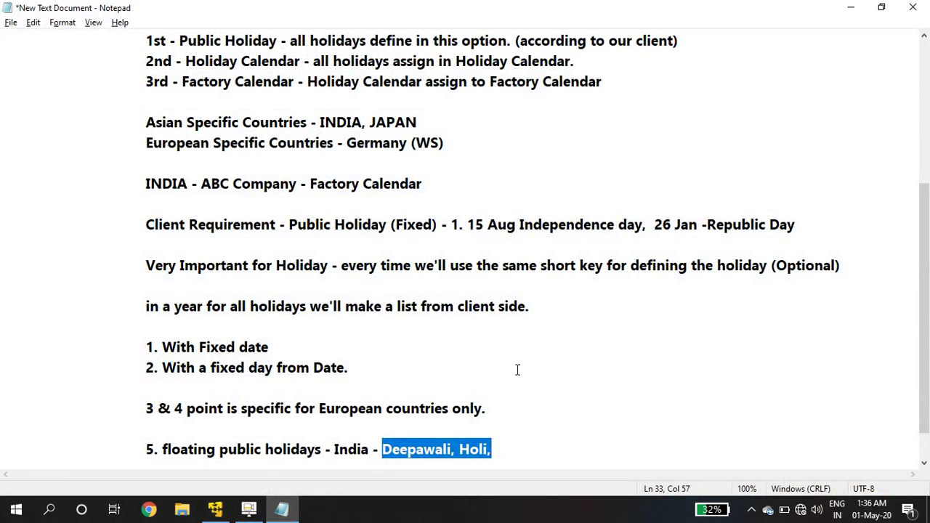
pyautogui.scroll(-1, 518, 370)
pyautogui.click(531, 411)
pyautogui.press('Return')
pyautogui.press('Return')
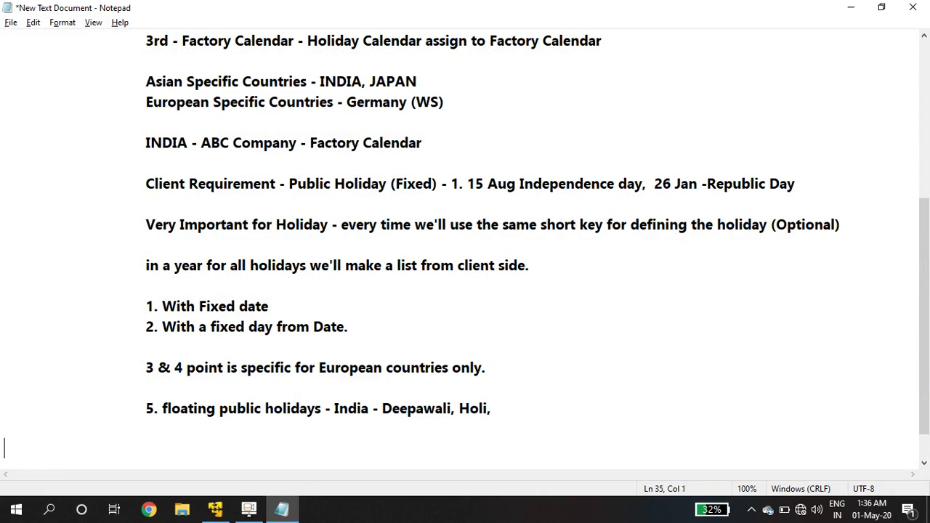
pyautogui.press('Tab')
pyautogui.press('Tab')
pyautogui.write('2019 - 7t')
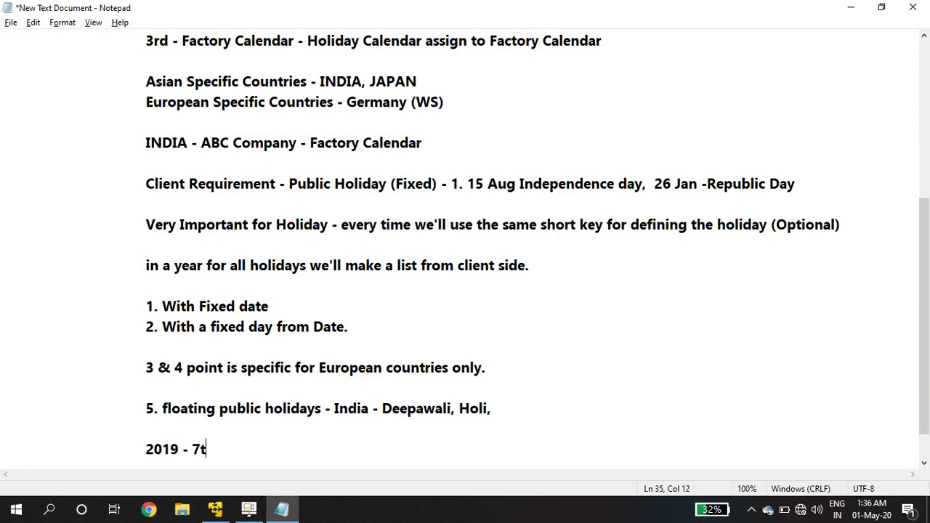
pyautogui.write('h NOv')
pyautogui.press('BackSpace')
pyautogui.press('BackSpace')
pyautogui.write('ov - Deepawali')
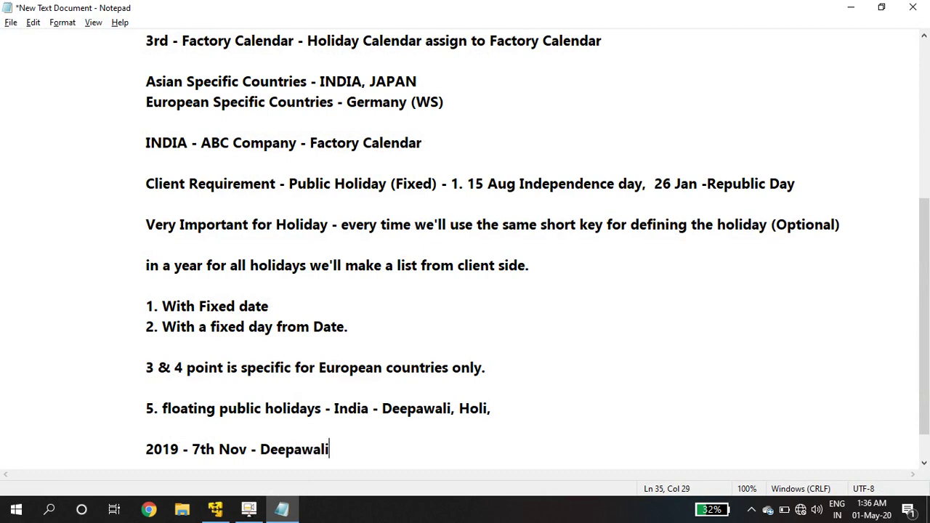
# Step: Add the line "2020 - 9th Nov - Deepawali" directly below the 2019 Deepawali line
pyautogui.press('Return')
pyautogui.press('Tab')
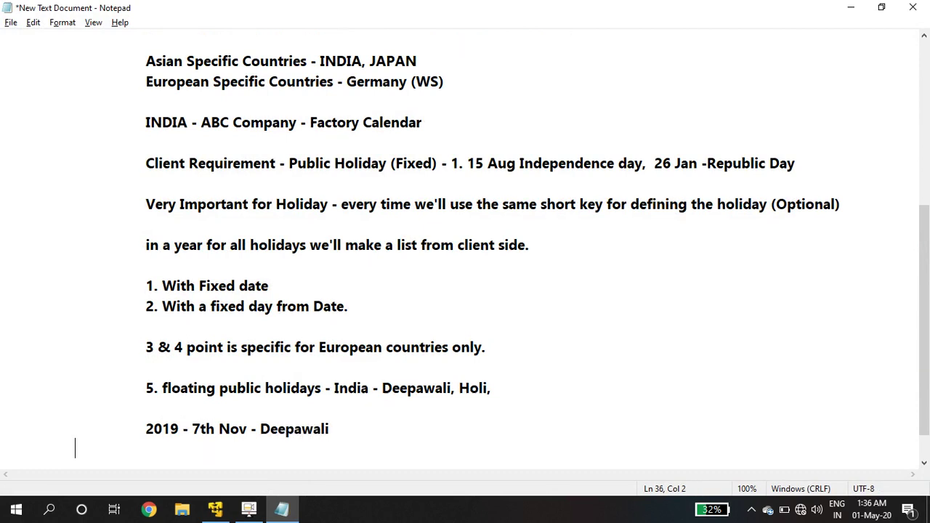
pyautogui.write('20202')
pyautogui.press('BackSpace')
pyautogui.write('- 9t')
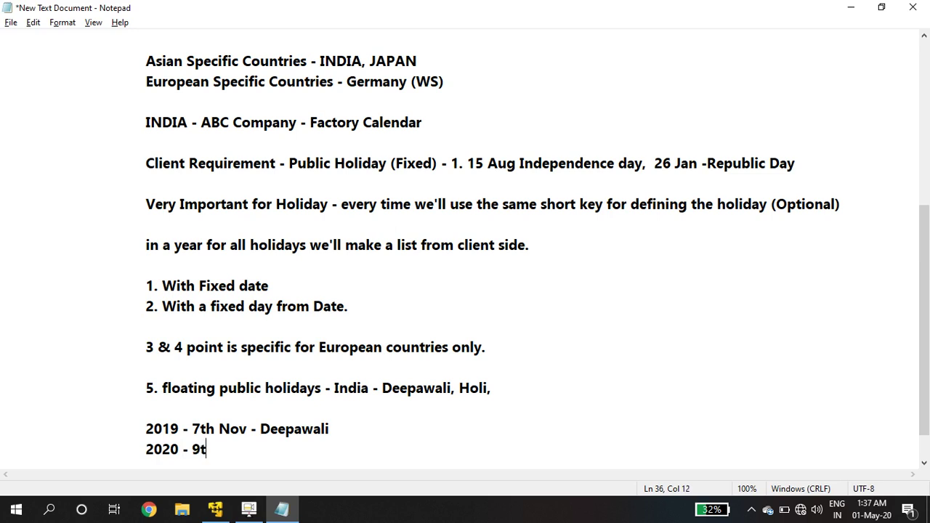
pyautogui.write('h Nov - Deep')
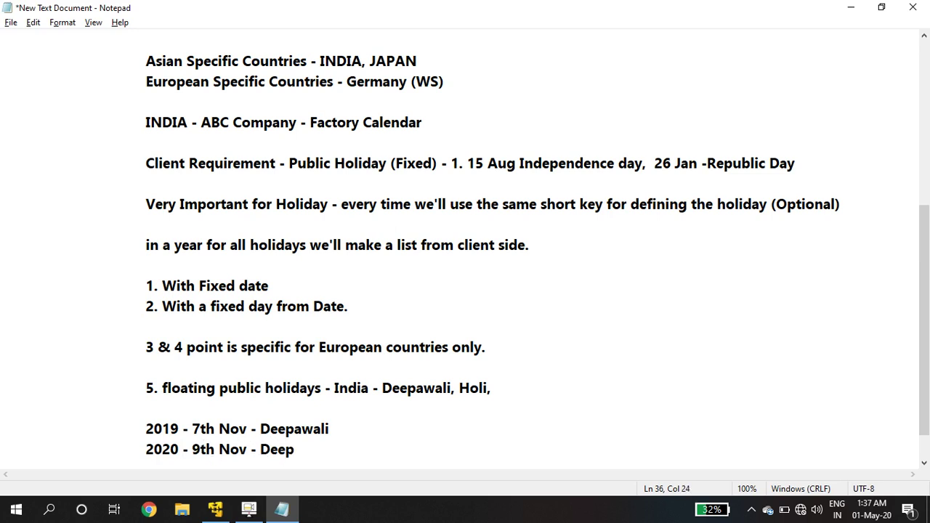
pyautogui.write('awali')
# Step: Append "(3 to 4)" after Holi in the floating public holidays entry
pyautogui.click(266, 388)
pyautogui.moveTo(266, 389); pyautogui.dragTo(322, 389)
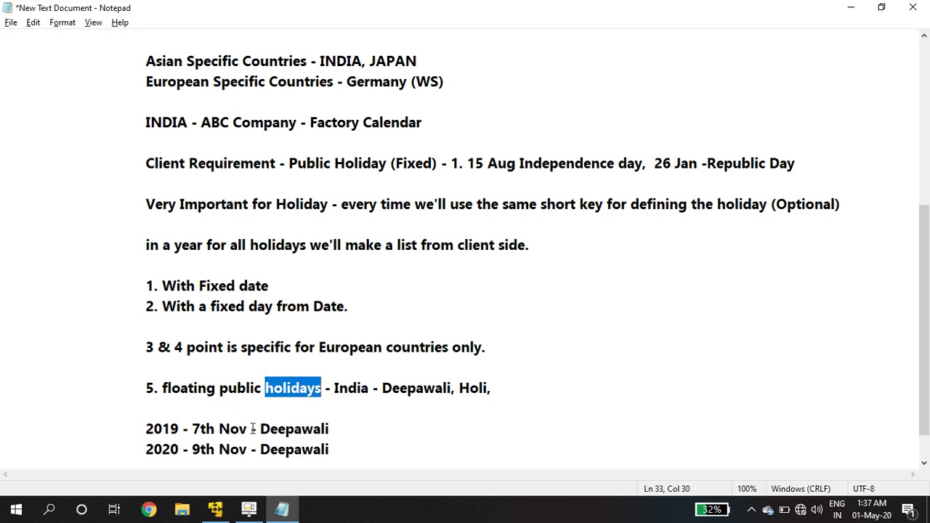
pyautogui.moveTo(166, 388); pyautogui.dragTo(323, 407)
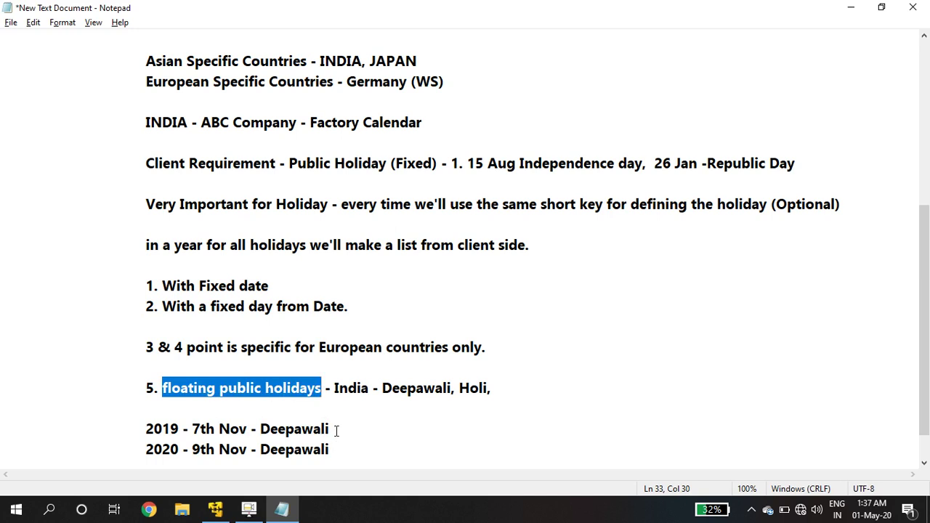
pyautogui.click(494, 388)
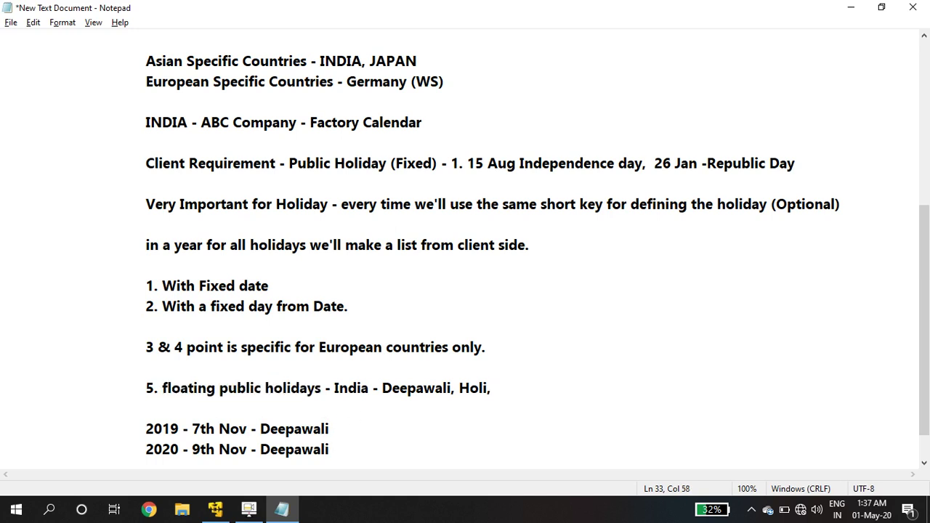
pyautogui.write('(3 to 4)')
pyautogui.moveTo(499, 388); pyautogui.dragTo(539, 388)
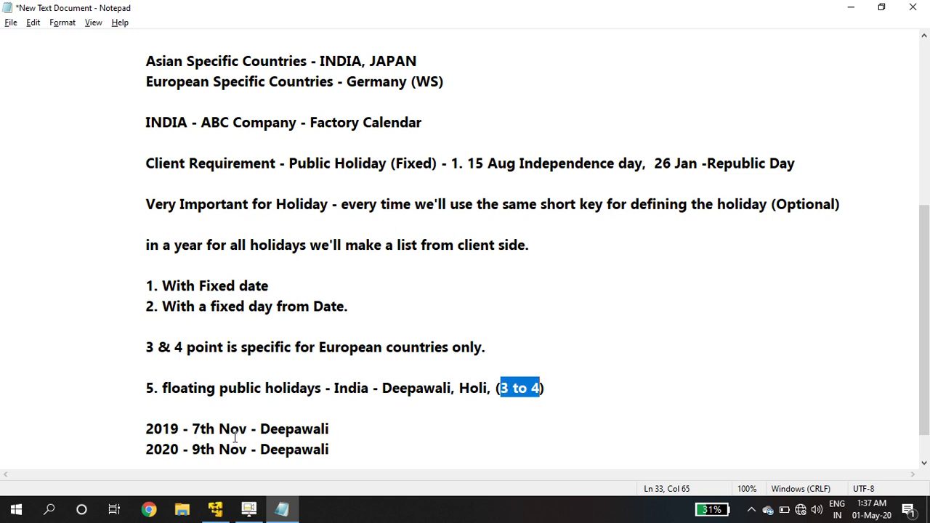
# Step: Compare the 2019 and 2020 Deepawali dates and append "(2days gap" to the 2020 line
pyautogui.moveTo(193, 428); pyautogui.dragTo(201, 428)
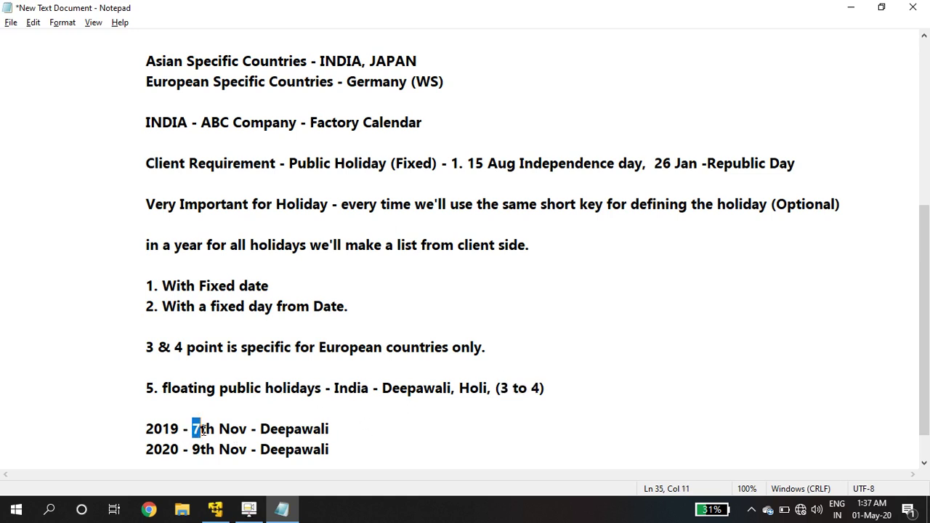
pyautogui.click(332, 450)
pyautogui.moveTo(138, 449); pyautogui.dragTo(252, 456)
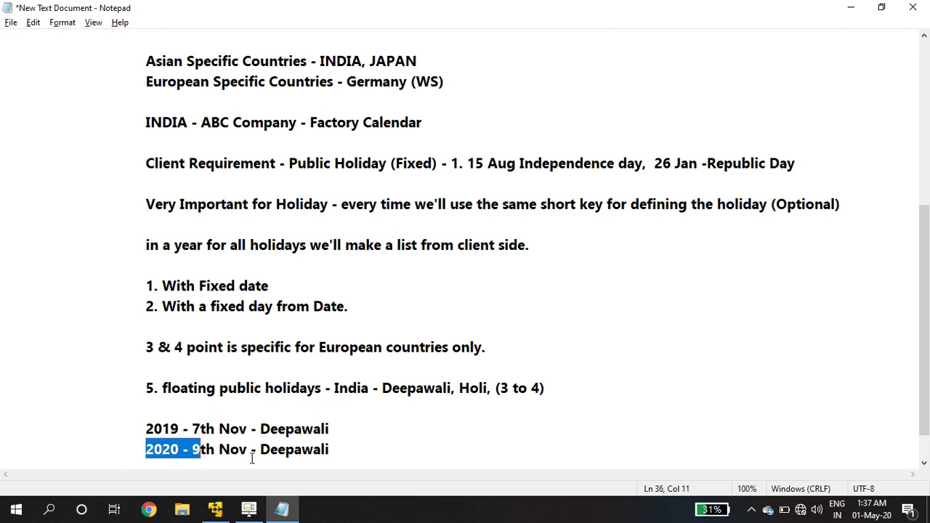
pyautogui.click(354, 448)
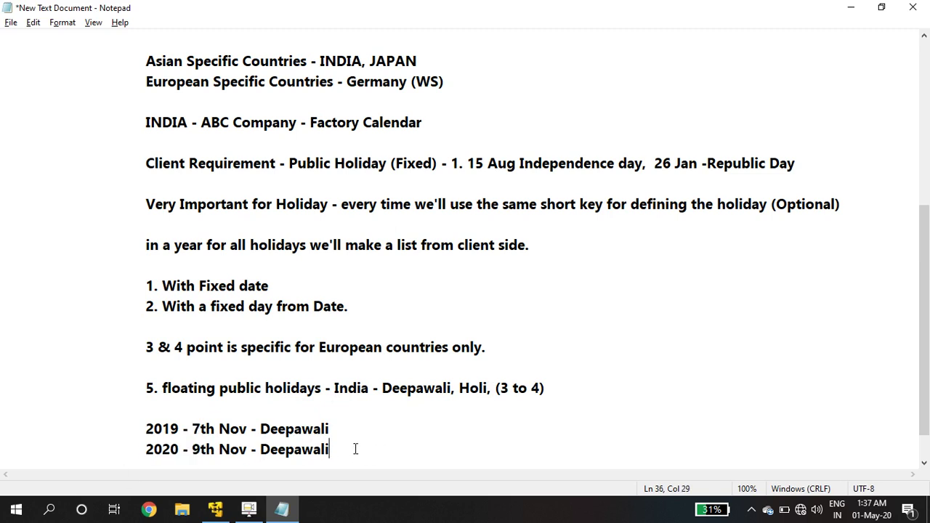
pyautogui.write('(2days ca')
pyautogui.press('BackSpace')
pyautogui.press('BackSpace')
pyautogui.write('gap')
pyautogui.moveTo(192, 429); pyautogui.dragTo(231, 451)
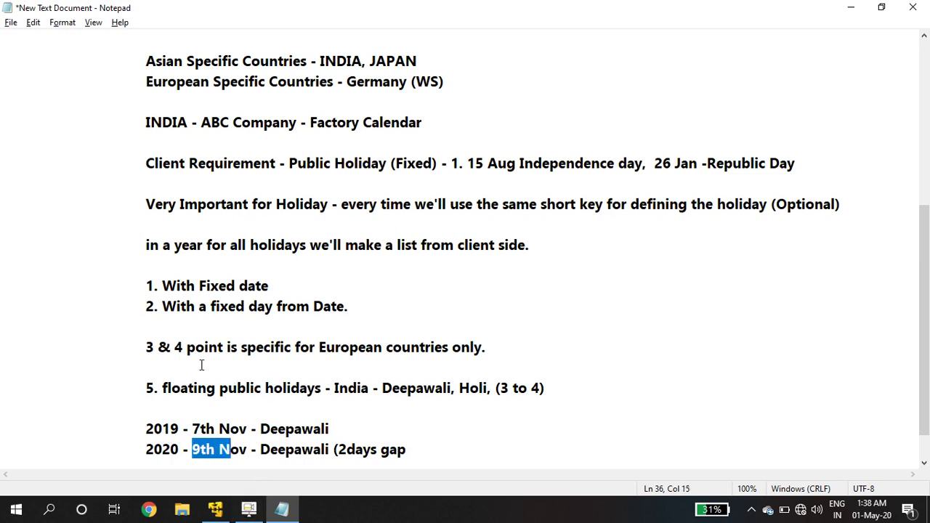
# Step: Switch to the SAP floating public holiday dialog and place the cursor in the first date row's year
pyautogui.moveTo(162, 388); pyautogui.dragTo(327, 404)
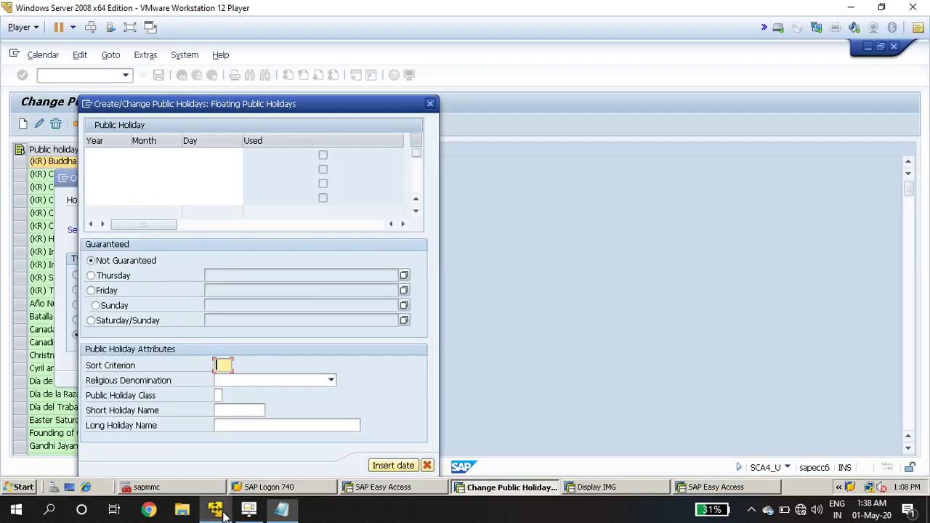
pyautogui.click(215, 508)
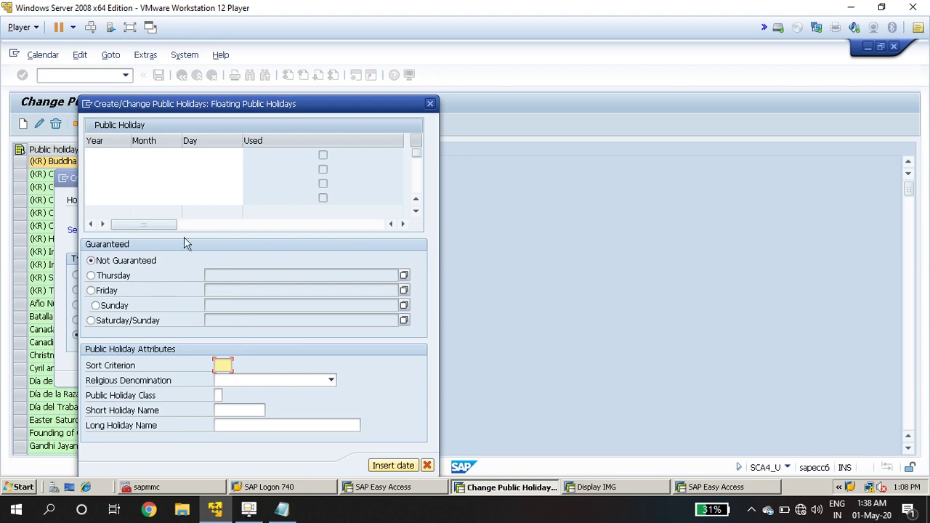
pyautogui.click(107, 156)
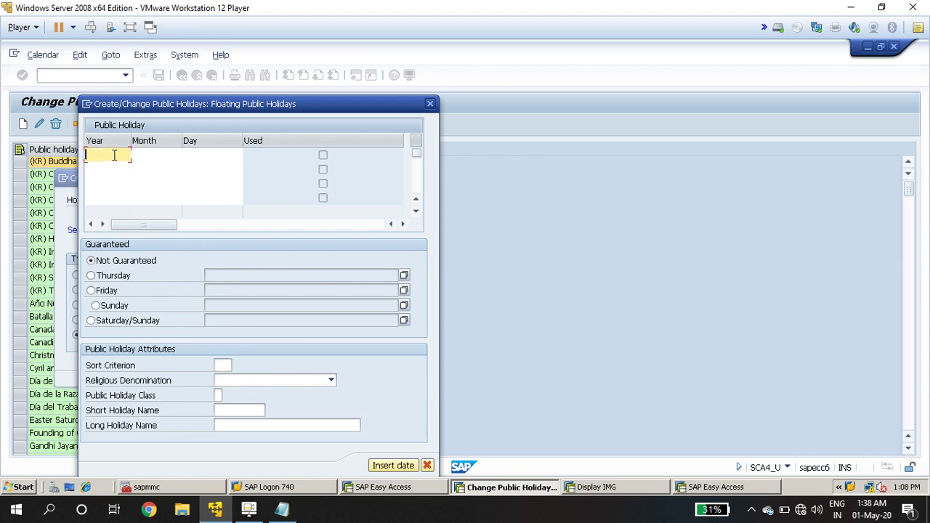
# Step: Return to the Notepad notes and change the year of the 7th Nov Deepawali line to 2020
pyautogui.click(281, 509)
pyautogui.moveTo(260, 428); pyautogui.dragTo(339, 425)
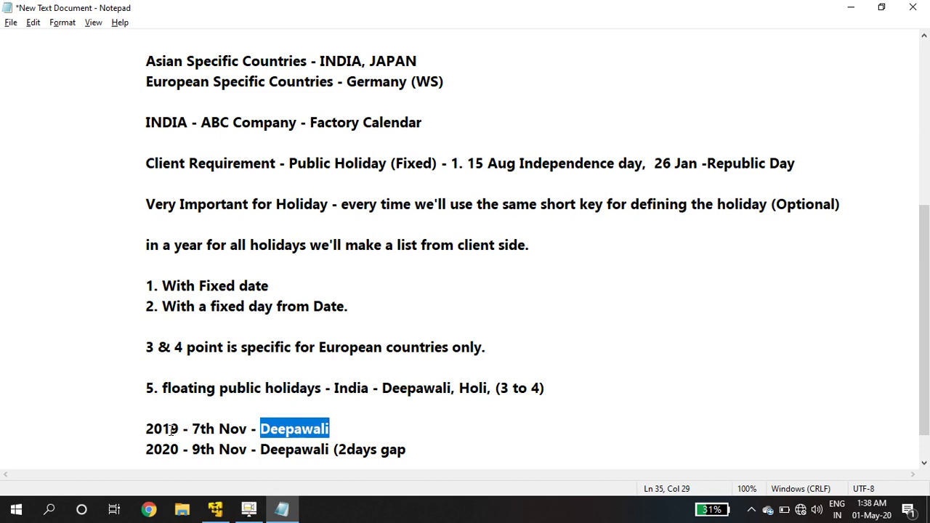
pyautogui.moveTo(165, 454); pyautogui.dragTo(173, 453)
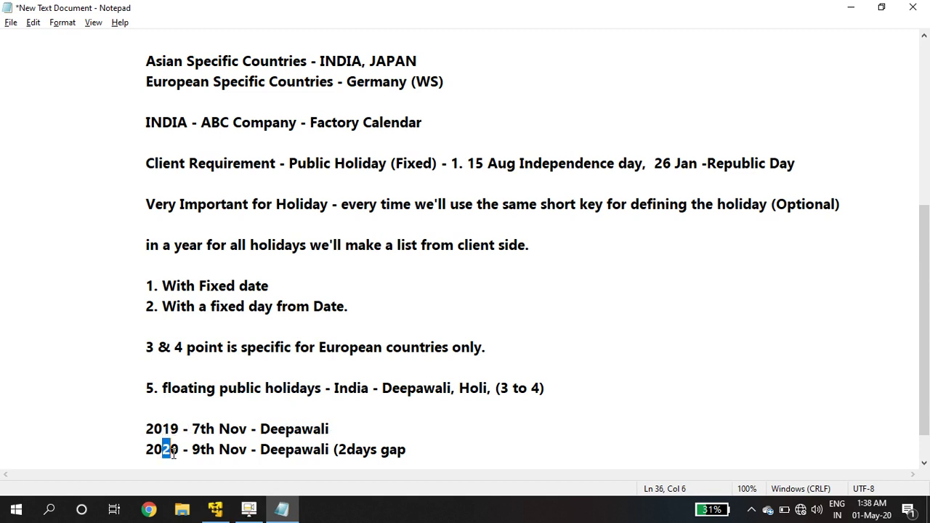
pyautogui.click(178, 434)
pyautogui.press('BackSpace')
pyautogui.press('BackSpace')
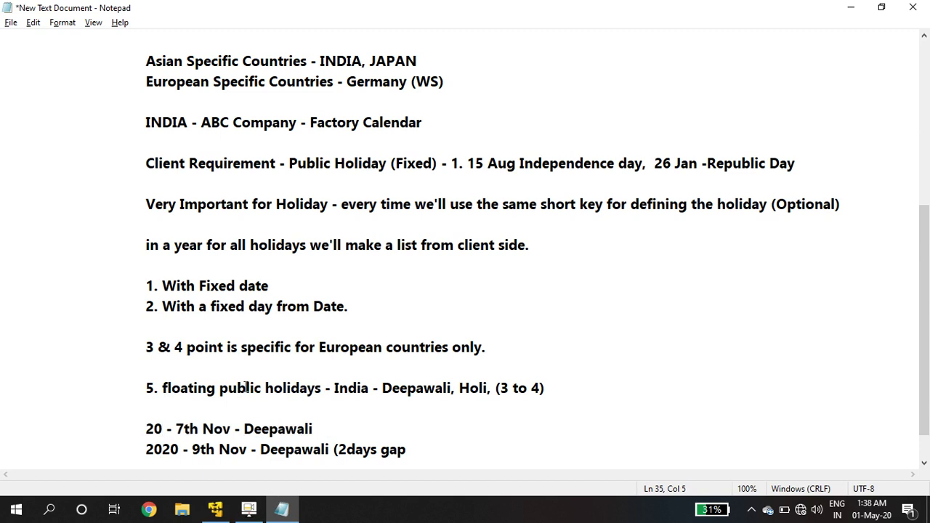
pyautogui.write('10')
pyautogui.press('BackSpace')
pyautogui.press('BackSpace')
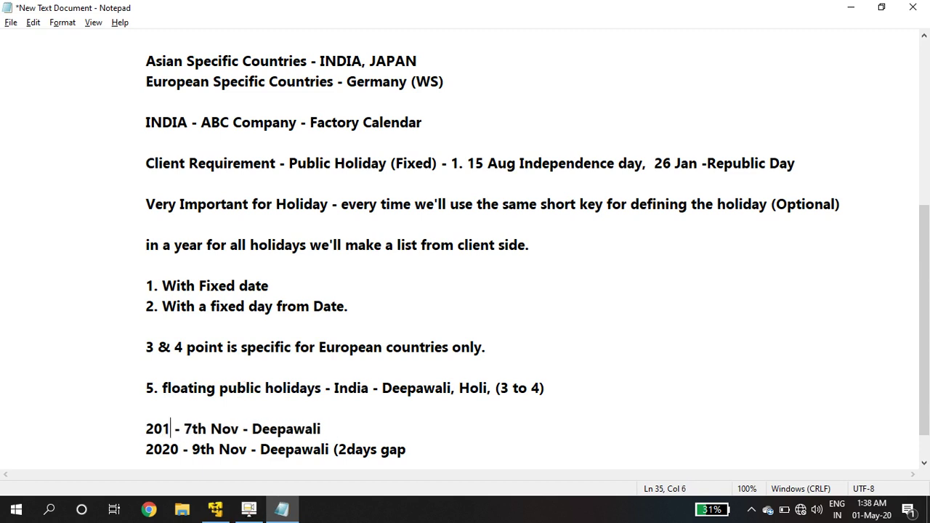
pyautogui.write('20')
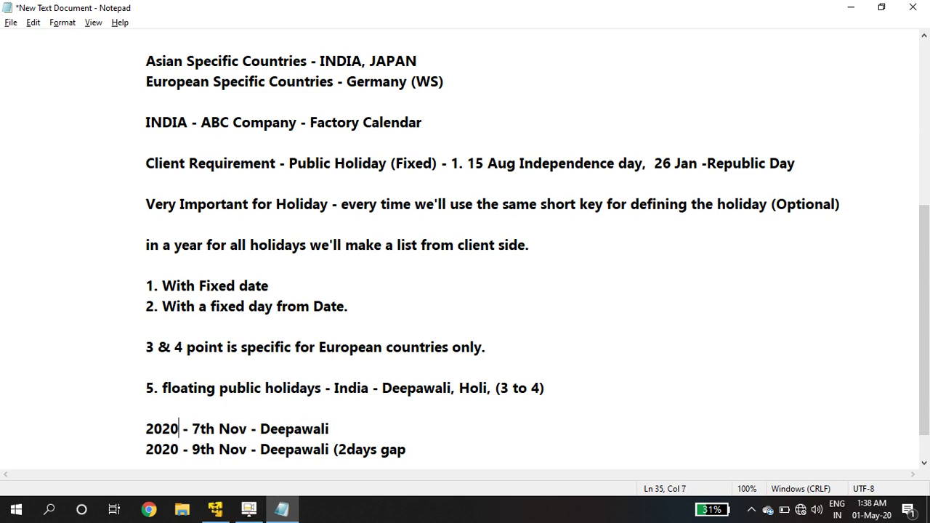
# Step: Change the year of the 9th Nov Deepawali line to 2021 in the notes
pyautogui.click(179, 449)
pyautogui.press('BackSpace')
pyautogui.write('1')
pyautogui.moveTo(152, 429); pyautogui.dragTo(409, 450)
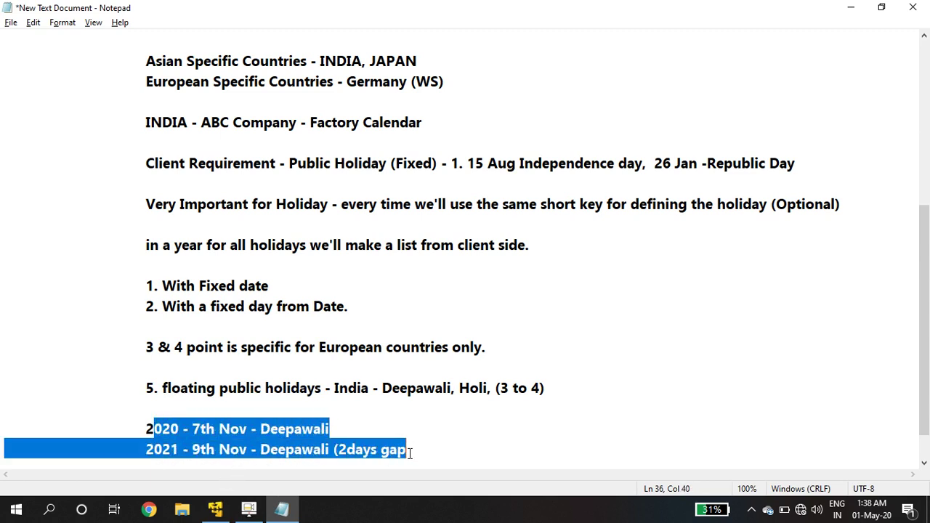
# Step: Switch back to the SAP floating holiday dialog and enter 2020 as the first row's year
pyautogui.click(229, 513)
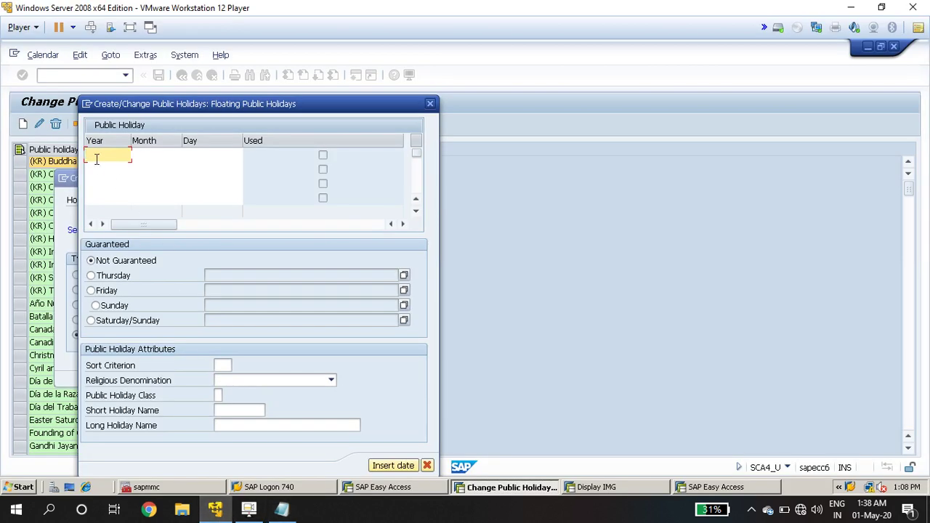
pyautogui.write('2020')
pyautogui.click(152, 154)
pyautogui.press('Tab')
# Step: Check the 2020 Deepawali date in the notes and complete the first SAP row with month 11 and day 07
pyautogui.click(281, 509)
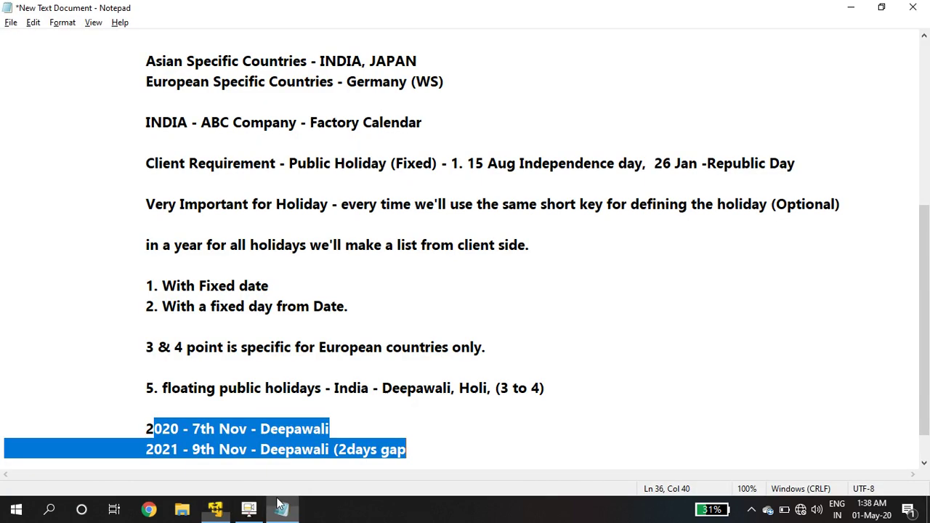
pyautogui.moveTo(193, 429); pyautogui.dragTo(207, 429)
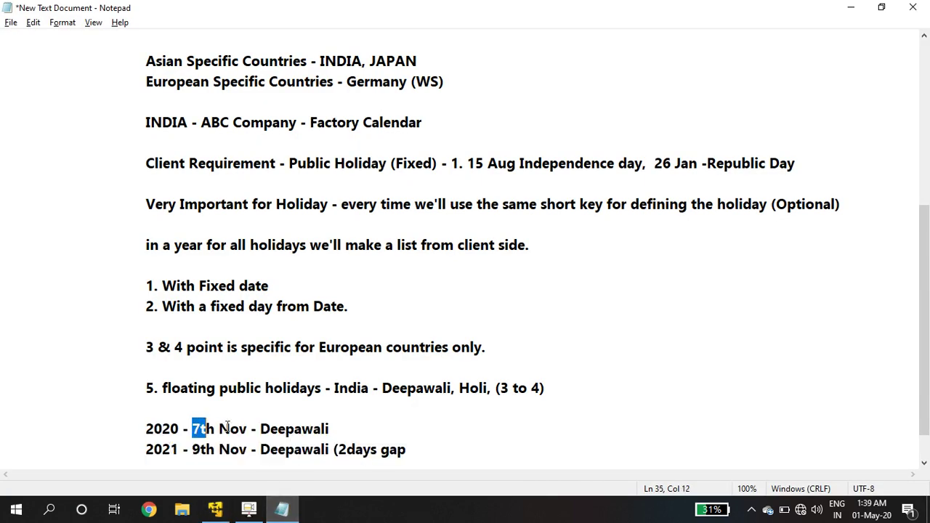
pyautogui.click(226, 429)
pyautogui.moveTo(262, 429); pyautogui.dragTo(328, 429)
pyautogui.hotkey('alt', 'Tab')
pyautogui.click(150, 155)
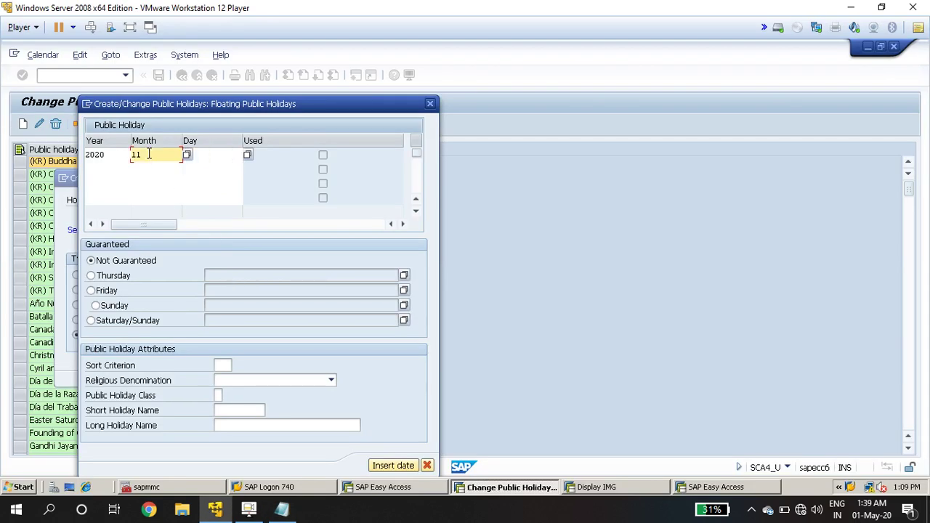
pyautogui.click(195, 155)
pyautogui.write('7')
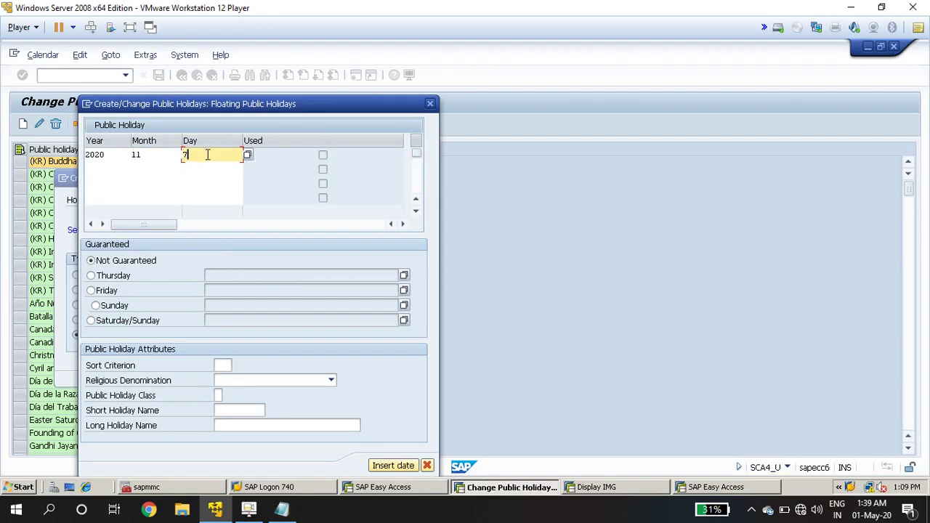
pyautogui.press('BackSpace')
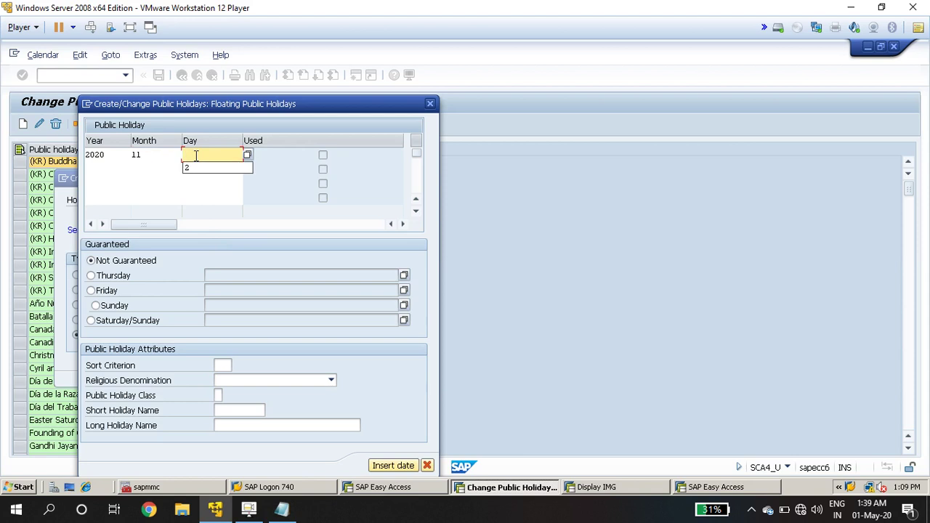
pyautogui.write('07')
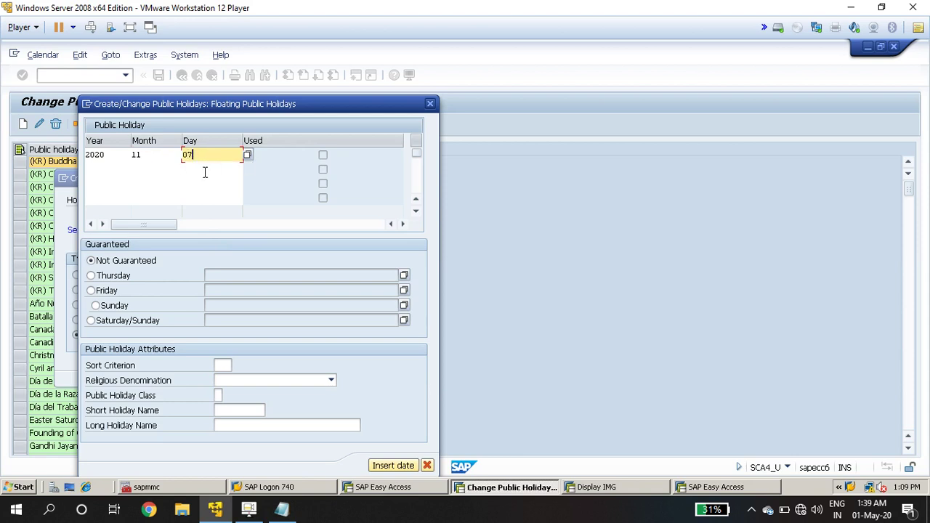
pyautogui.doubleClick(154, 156)
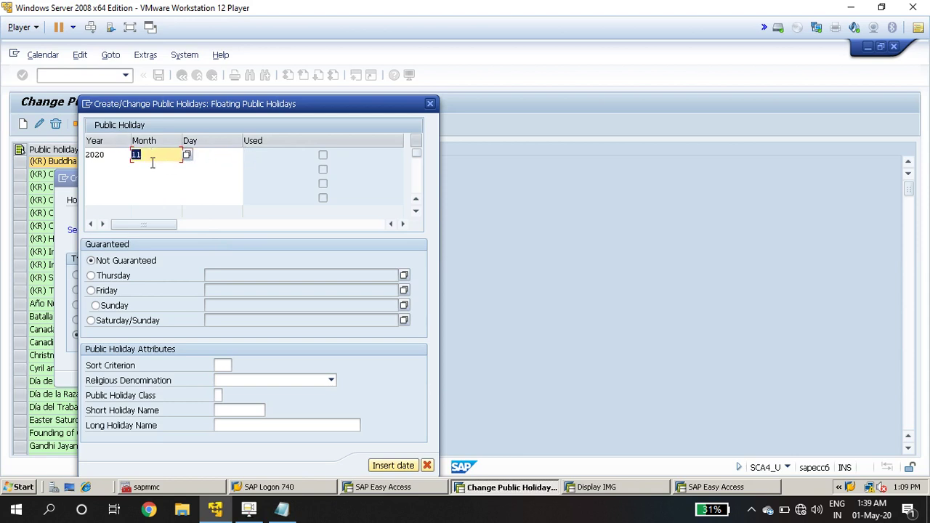
pyautogui.doubleClick(96, 155)
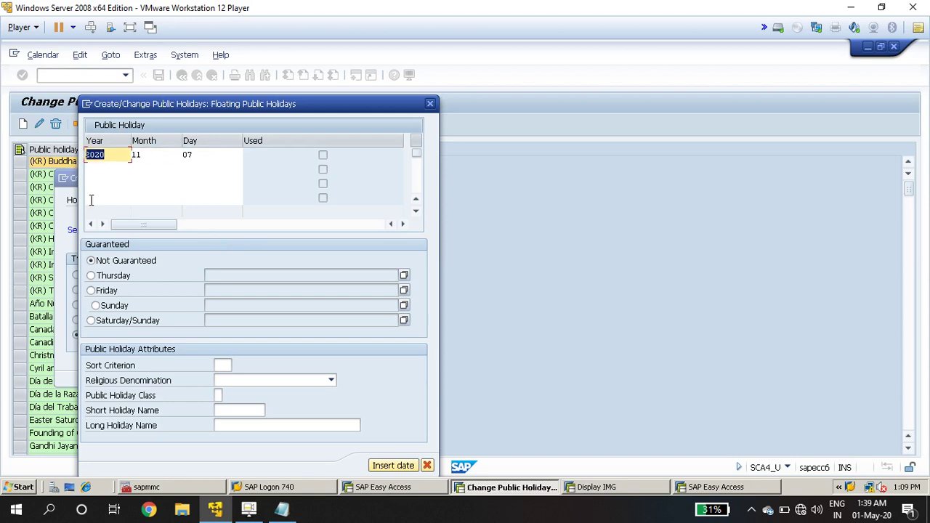
pyautogui.moveTo(117, 152); pyautogui.dragTo(82, 154)
pyautogui.moveTo(163, 154); pyautogui.dragTo(121, 149)
pyautogui.moveTo(215, 156); pyautogui.dragTo(155, 151)
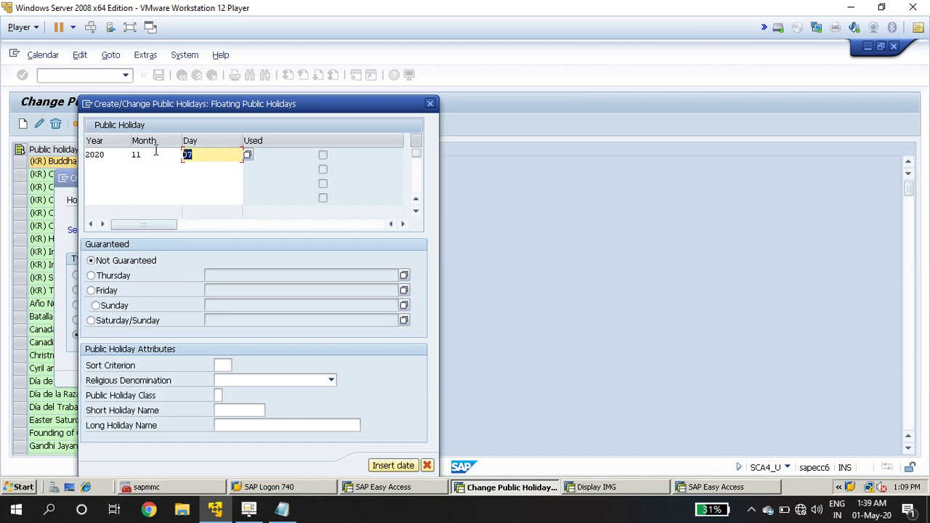
# Step: Add a second floating holiday date of year 2021, month 11, day 09 and check it against the notes
pyautogui.click(107, 167)
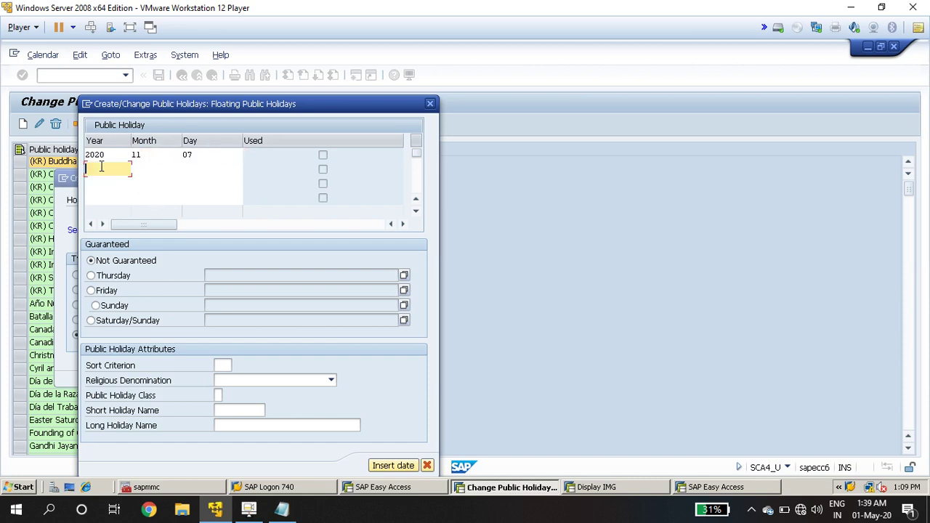
pyautogui.write('2021')
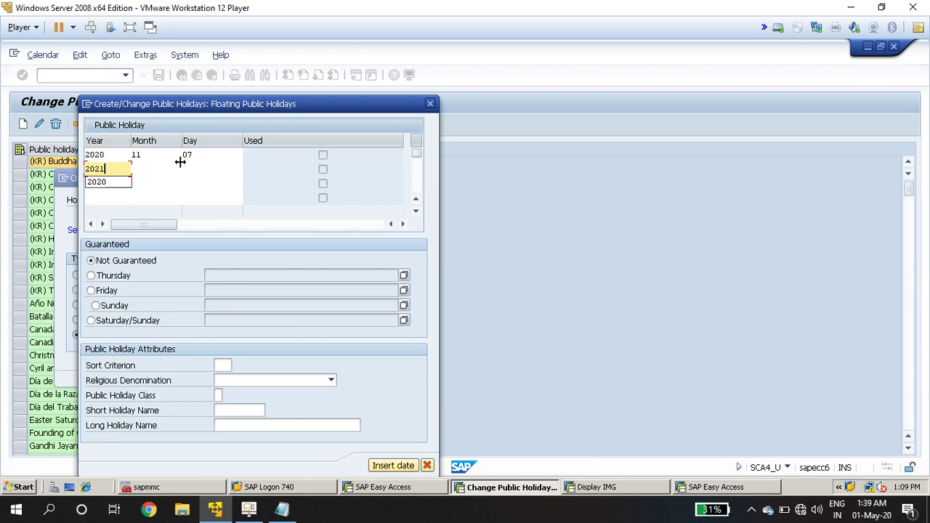
pyautogui.moveTo(109, 169); pyautogui.dragTo(86, 168)
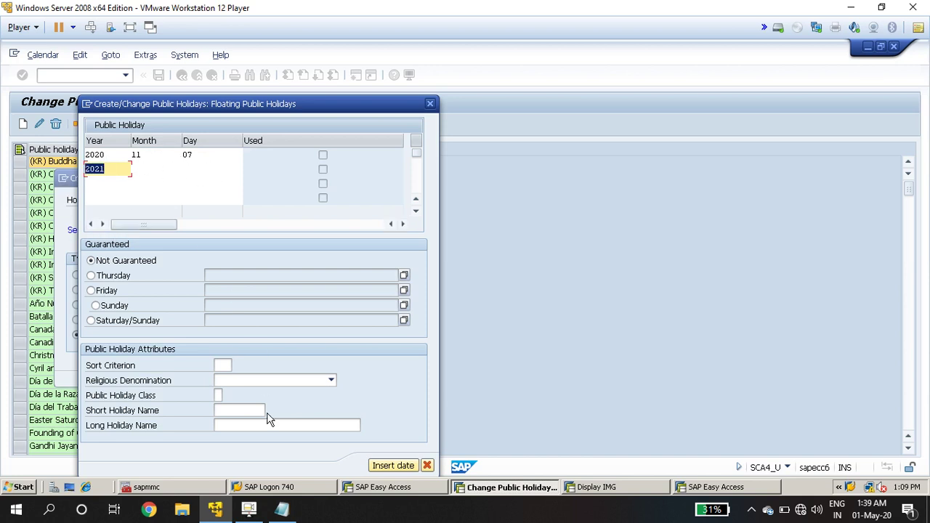
pyautogui.moveTo(145, 156); pyautogui.dragTo(68, 157)
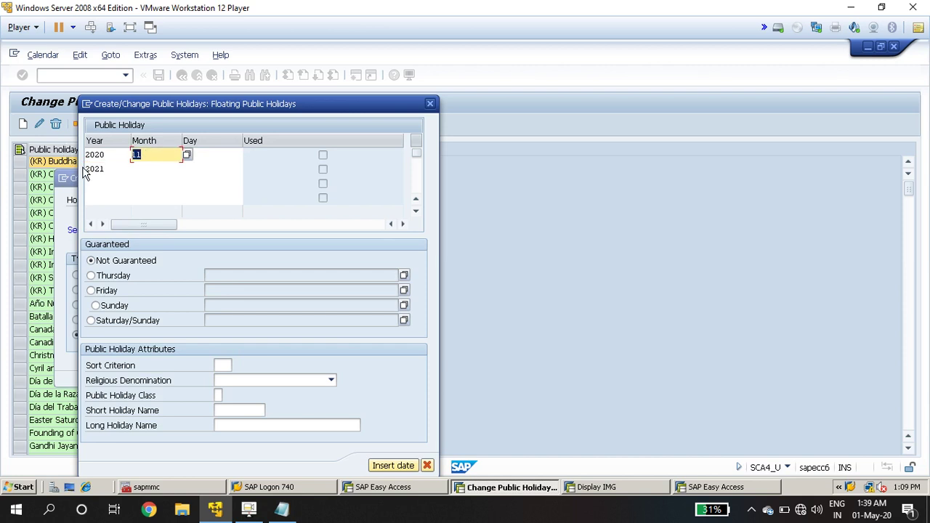
pyautogui.click(135, 170)
pyautogui.write('11')
pyautogui.click(215, 169)
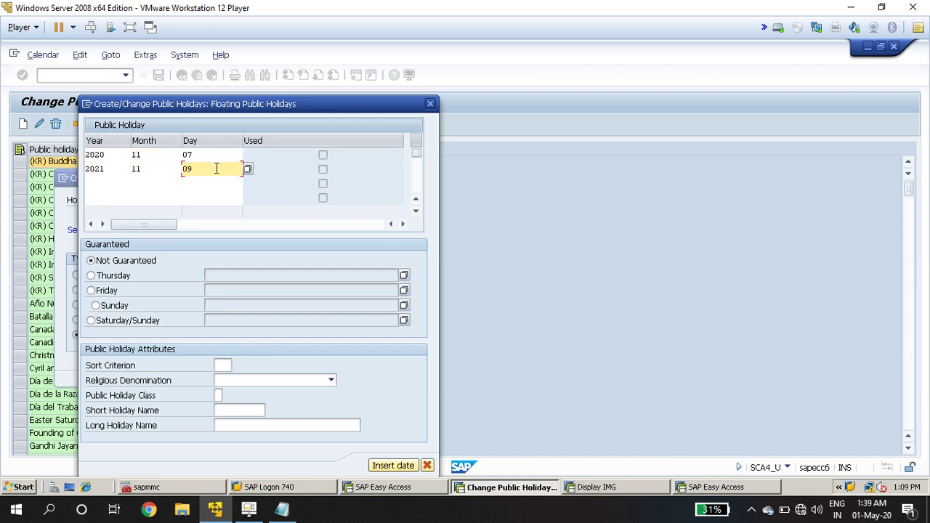
pyautogui.write('09')
pyautogui.click(282, 510)
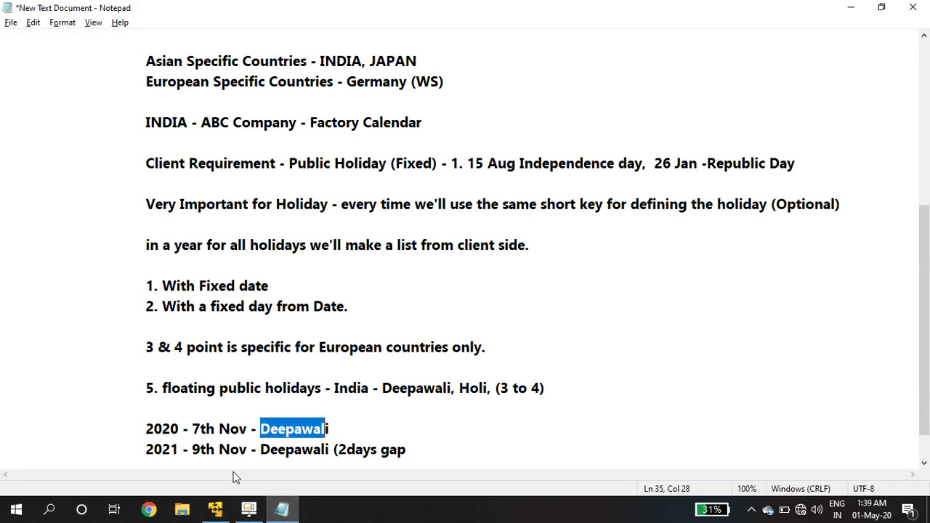
pyautogui.moveTo(193, 450); pyautogui.dragTo(247, 450)
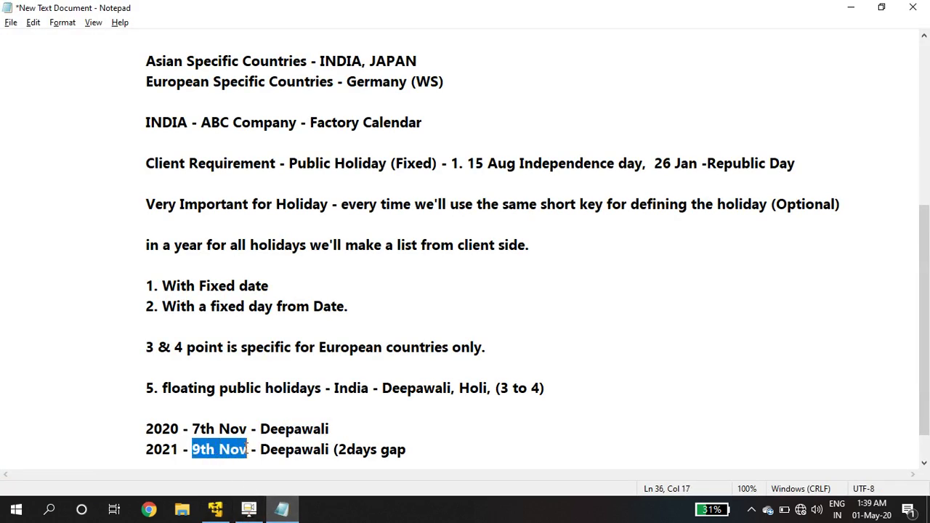
pyautogui.click(215, 509)
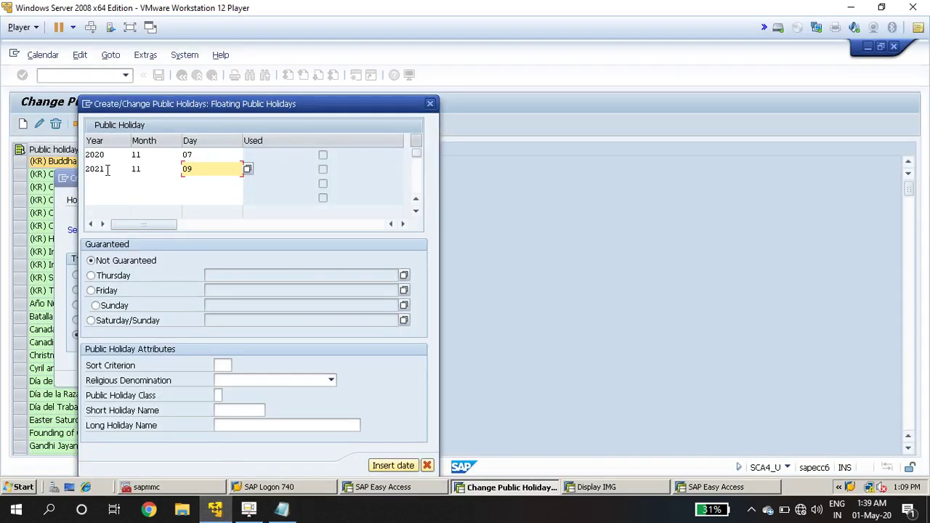
# Step: Review the years and days of both Deepawali date rows and the empty rows below them
pyautogui.click(109, 183)
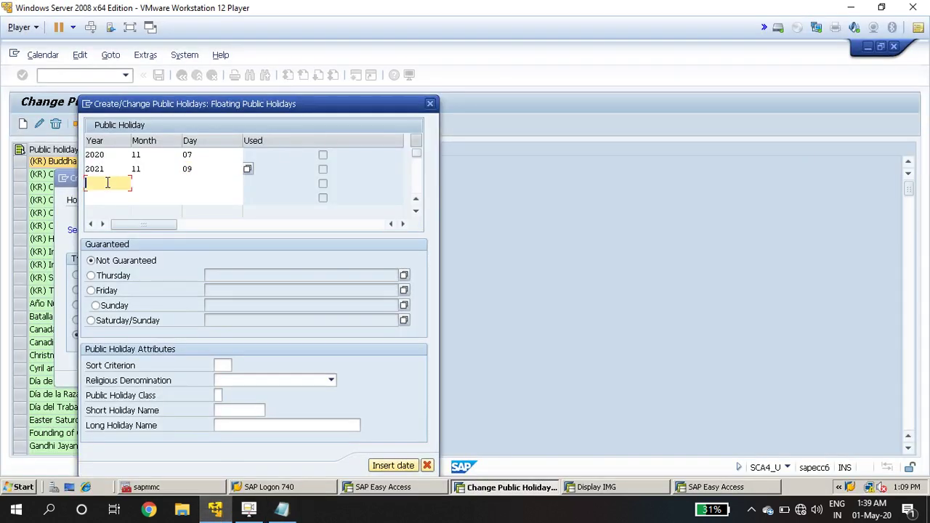
pyautogui.click(101, 199)
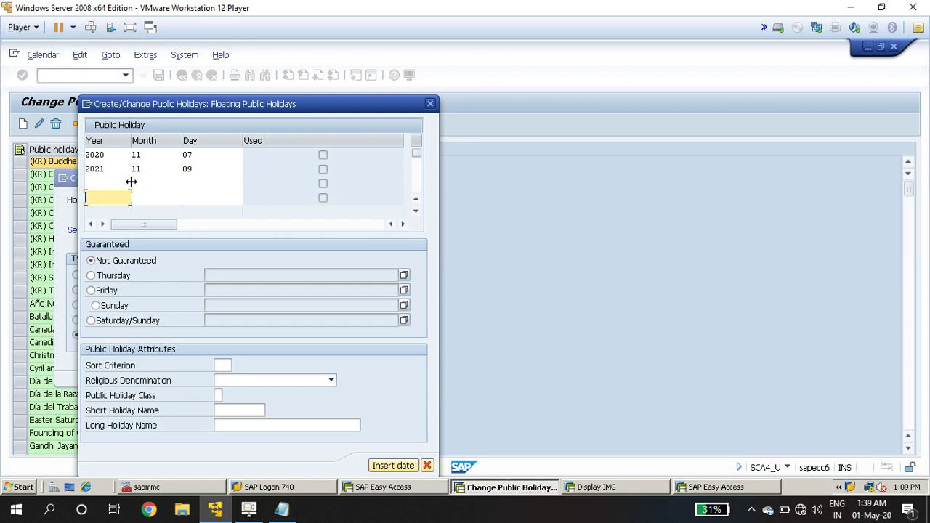
pyautogui.click(118, 183)
pyautogui.click(106, 196)
pyautogui.click(108, 185)
pyautogui.click(109, 196)
pyautogui.click(110, 157)
pyautogui.moveTo(108, 155); pyautogui.dragTo(67, 145)
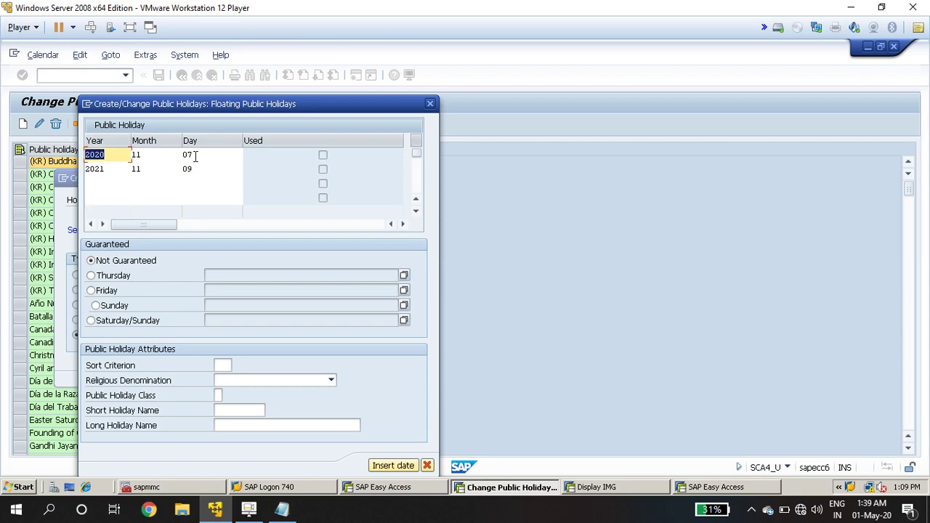
pyautogui.click(195, 154)
pyautogui.moveTo(193, 155); pyautogui.dragTo(177, 155)
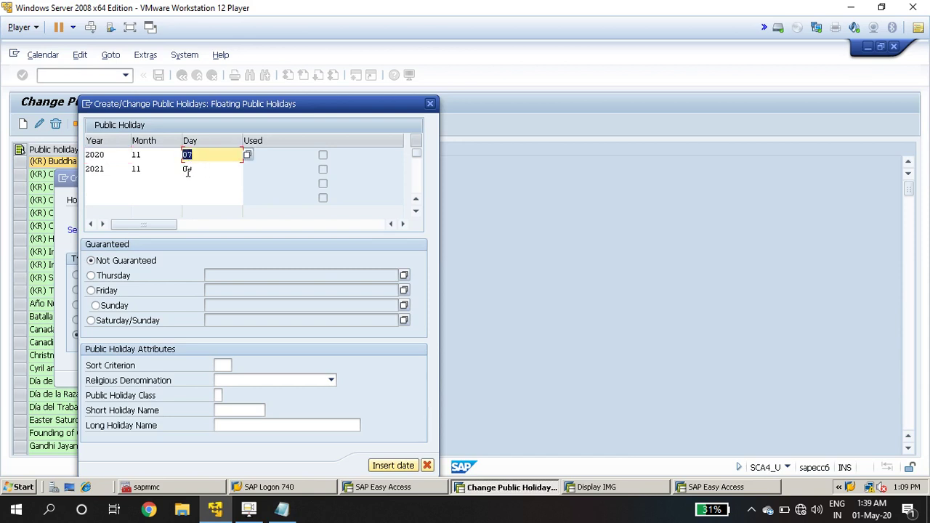
pyautogui.click(115, 155)
pyautogui.moveTo(109, 155); pyautogui.dragTo(66, 161)
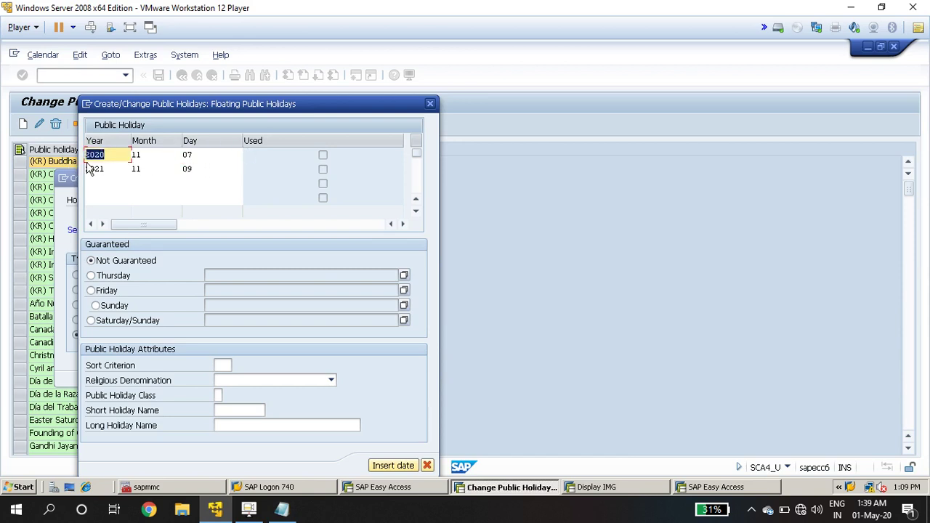
pyautogui.moveTo(202, 157); pyautogui.dragTo(181, 155)
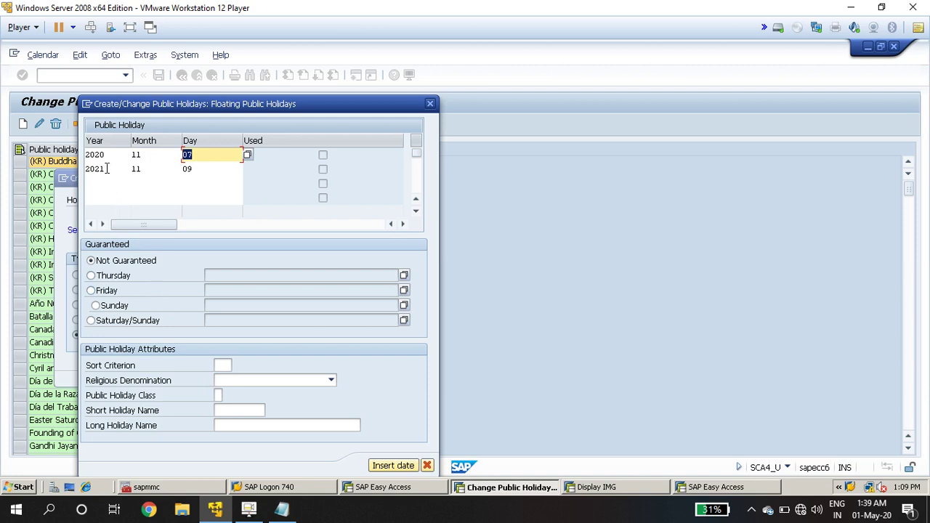
pyautogui.click(107, 169)
pyautogui.moveTo(107, 168); pyautogui.dragTo(76, 178)
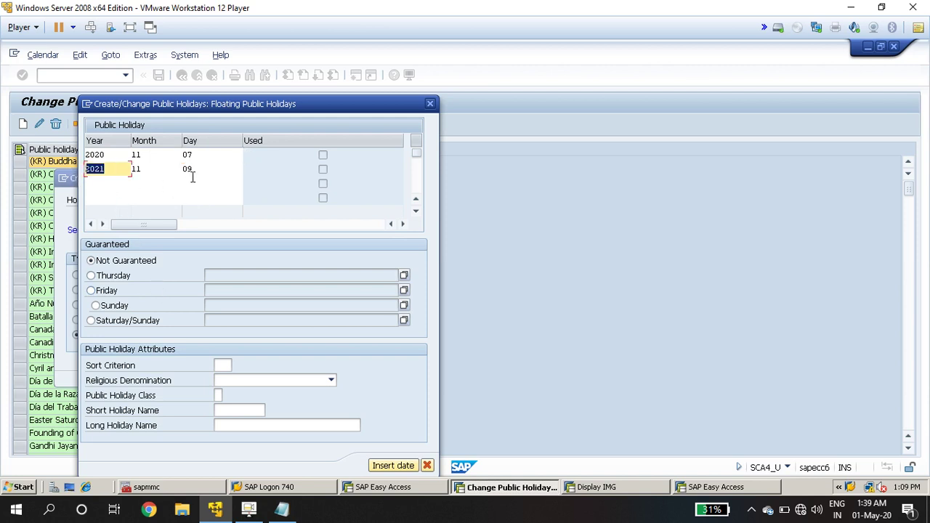
pyautogui.moveTo(199, 168); pyautogui.dragTo(167, 168)
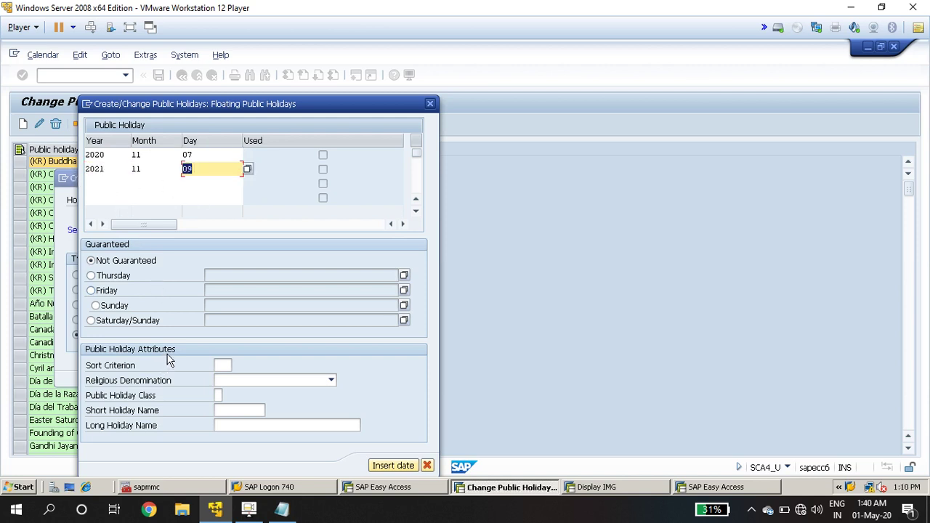
pyautogui.click(110, 183)
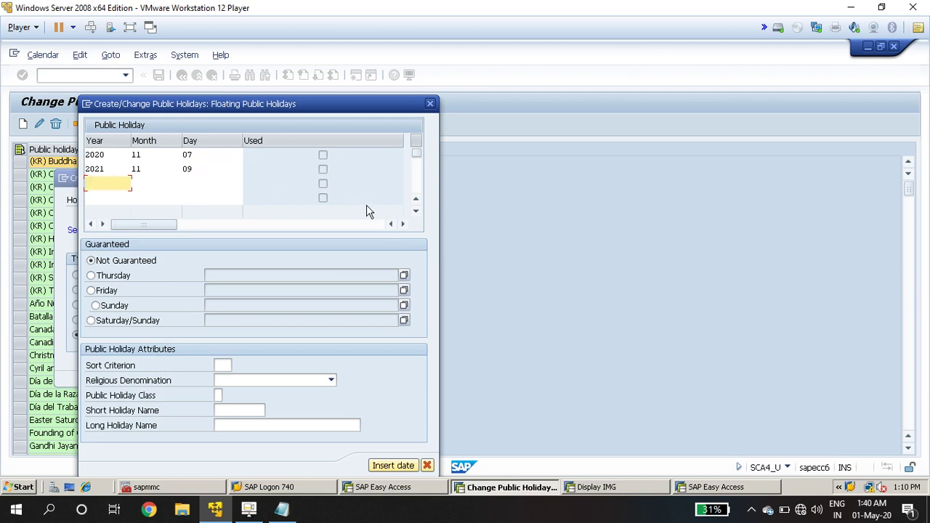
pyautogui.click(416, 210)
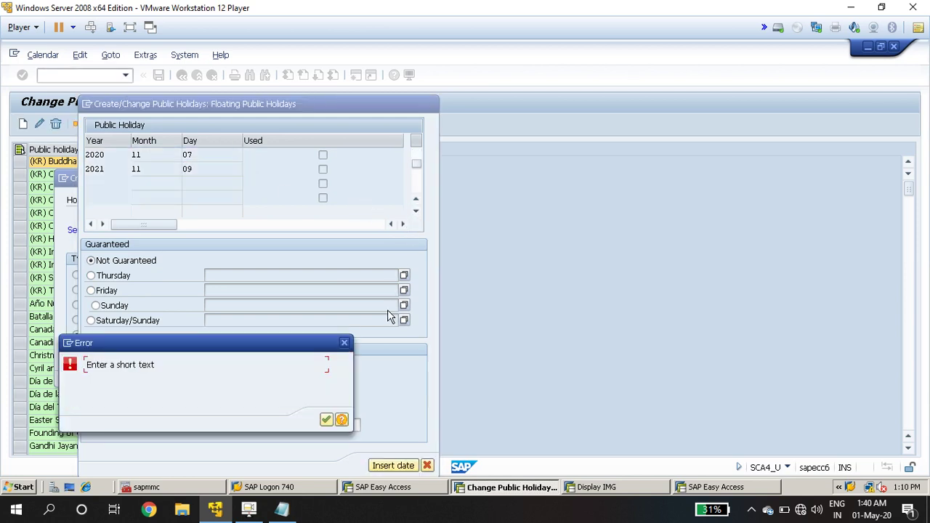
pyautogui.click(326, 420)
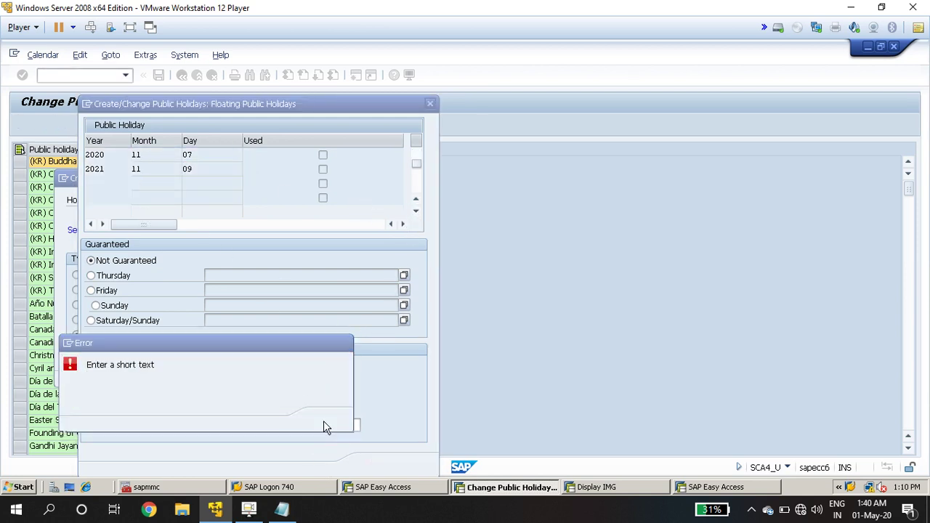
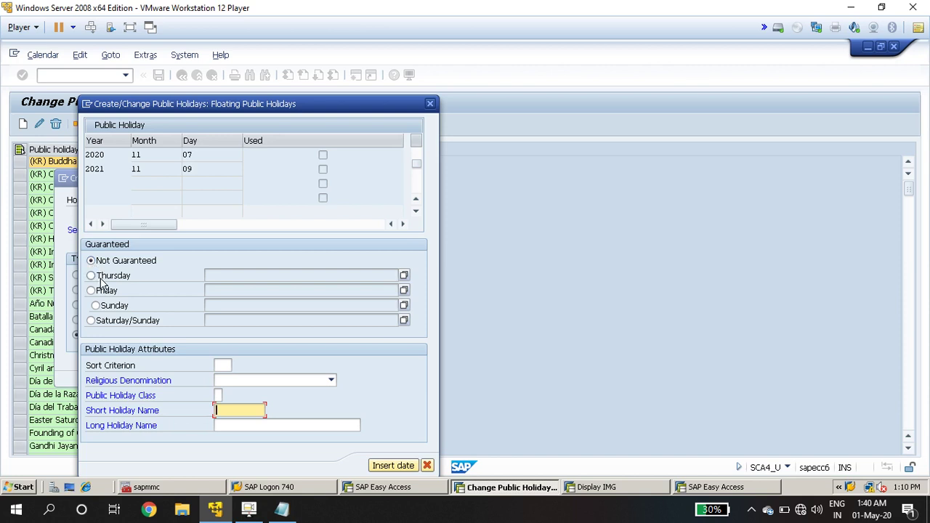
pyautogui.click(196, 156)
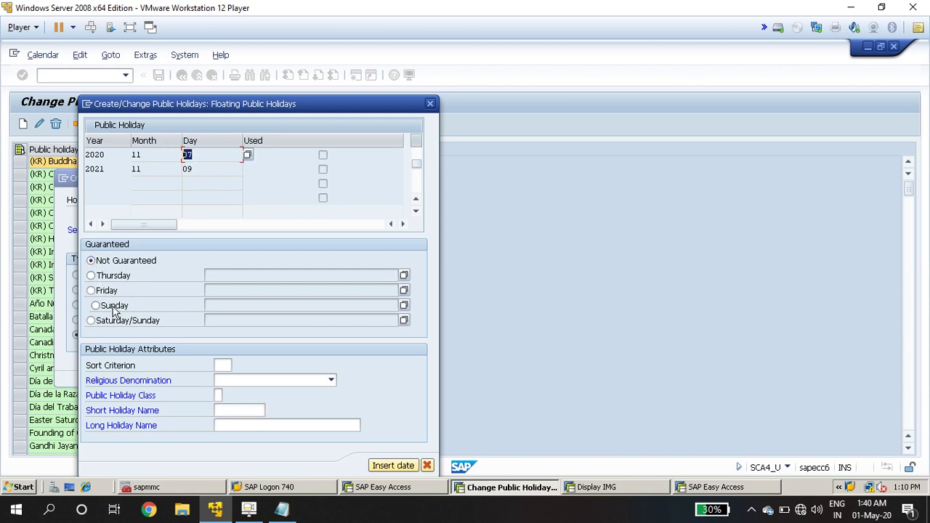
pyautogui.click(111, 279)
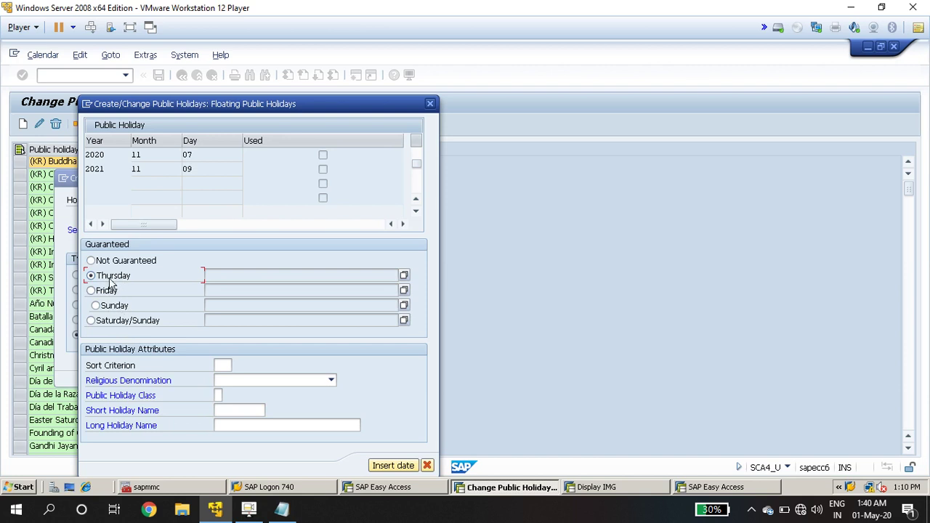
pyautogui.click(92, 263)
# Step: Set the floating holiday's sort criterion to ZA and its religious denomination to 22 Hindu
pyautogui.click(224, 366)
pyautogui.click(243, 381)
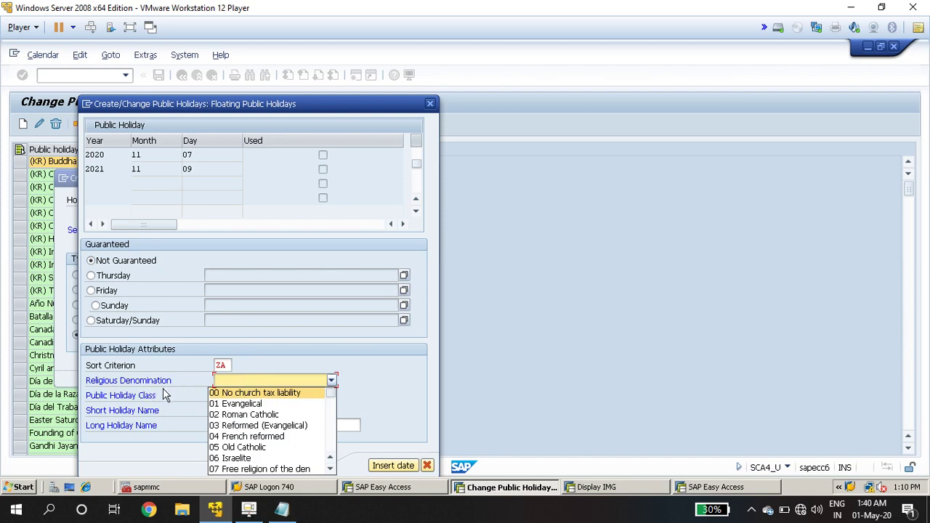
pyautogui.scroll(-2, 266, 432)
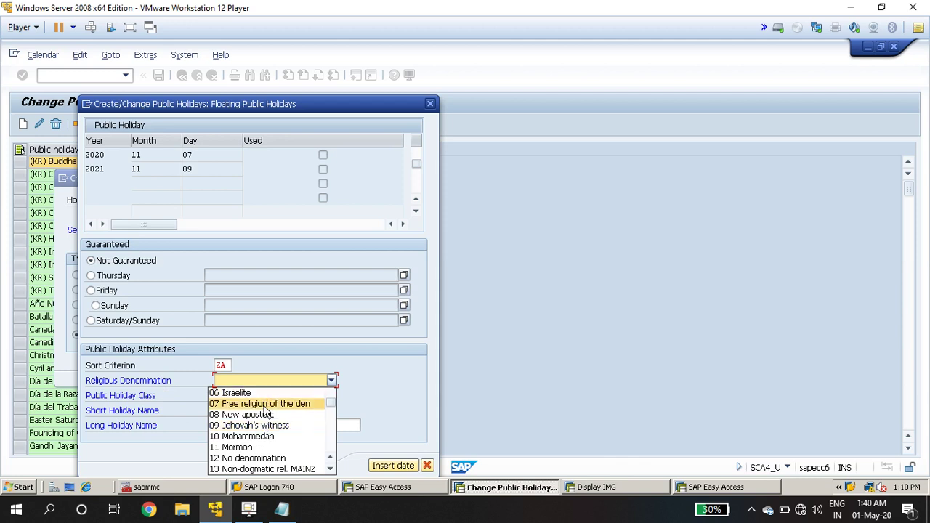
pyautogui.scroll(-2, 264, 421)
pyautogui.scroll(-2, 264, 420)
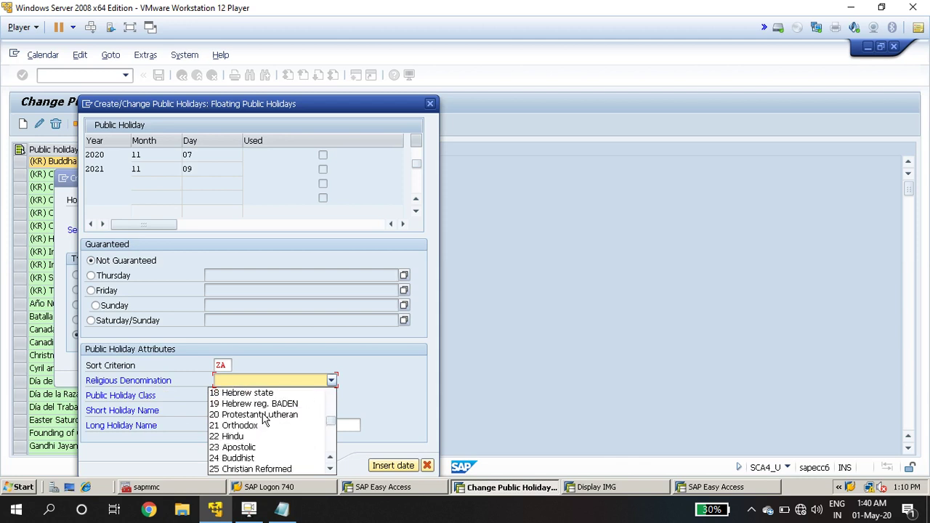
pyautogui.click(242, 437)
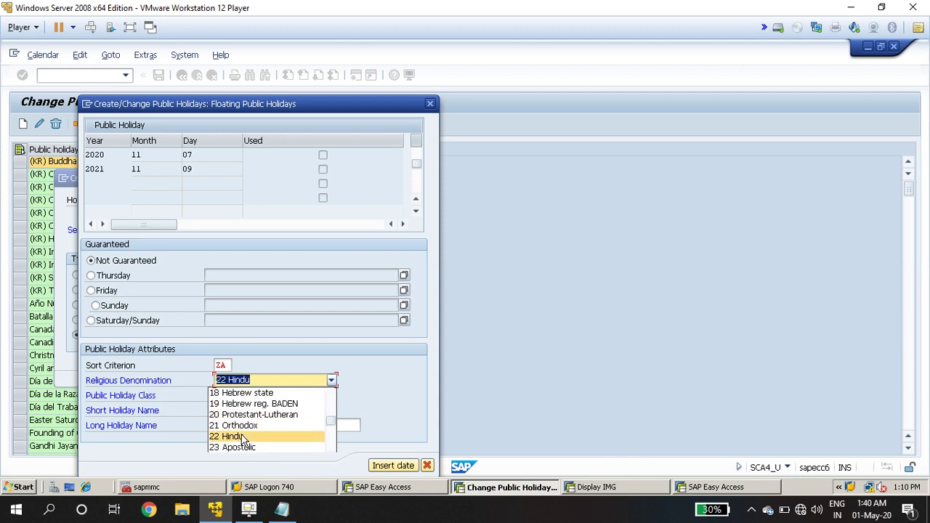
pyautogui.click(264, 384)
pyautogui.click(264, 381)
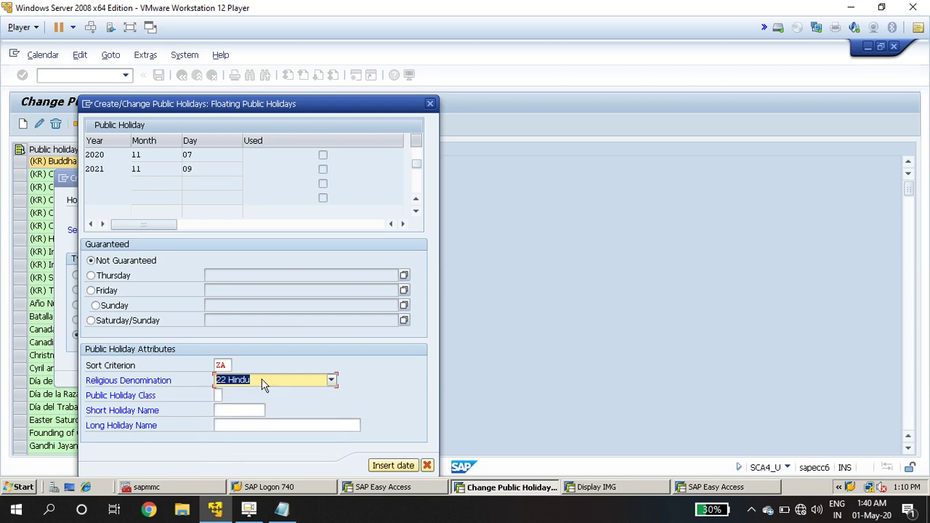
# Step: Set the public holiday class to 1, ordinary public holiday, from the list of possible classes
pyautogui.click(217, 396)
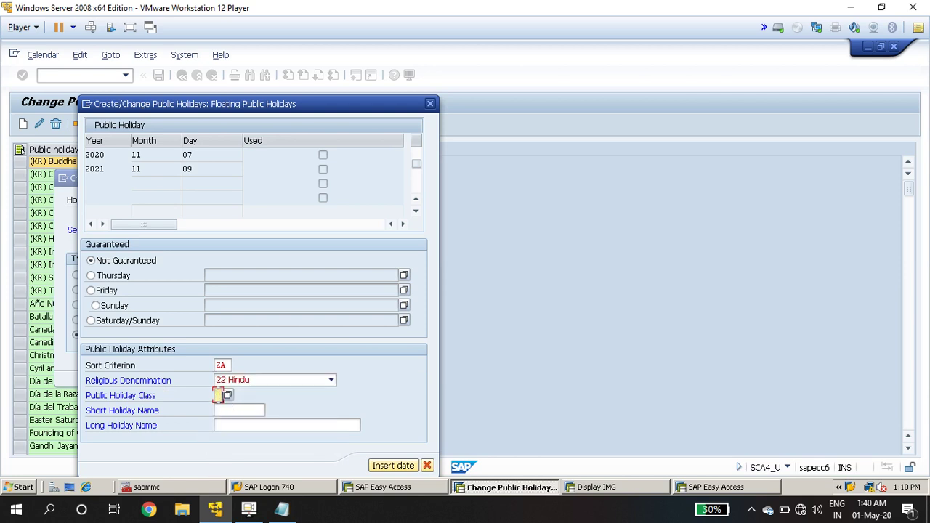
pyautogui.click(227, 396)
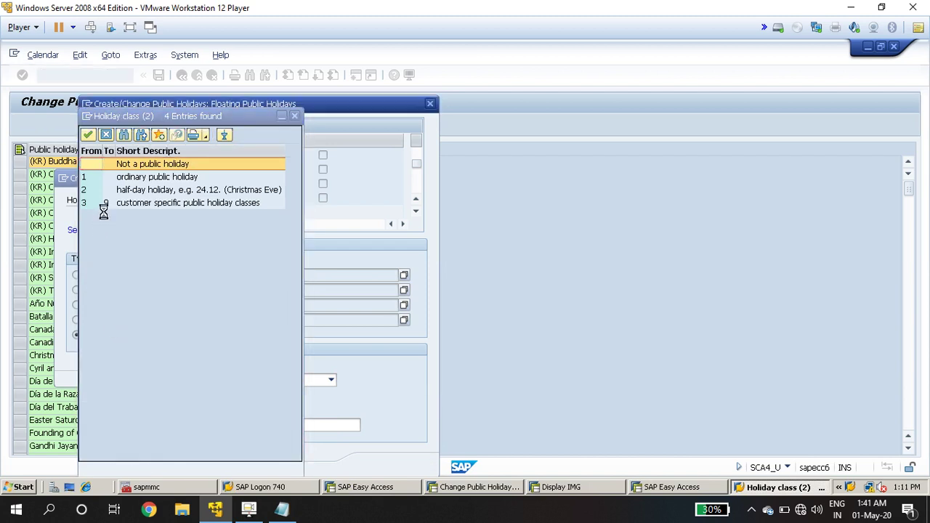
pyautogui.doubleClick(127, 184)
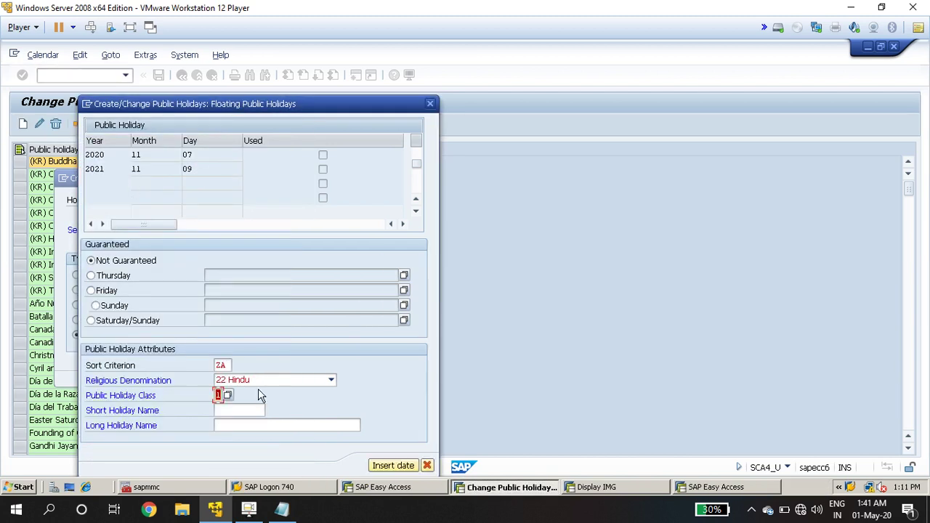
# Step: Enter DEEPAWALI as both the short and the long name of the holiday
pyautogui.click(227, 407)
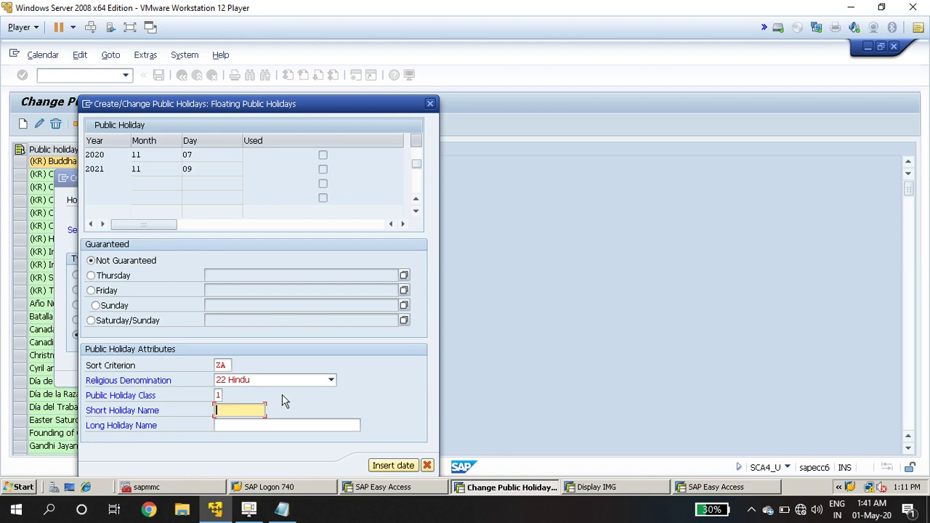
pyautogui.write('DEEPAWALI')
pyautogui.press('Tab')
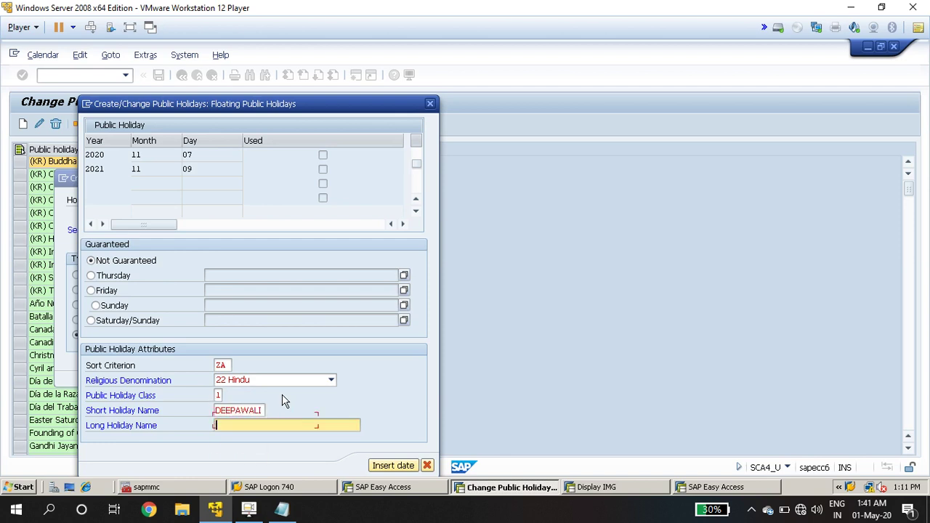
pyautogui.write('DEEPAWALI')
pyautogui.doubleClick(287, 426)
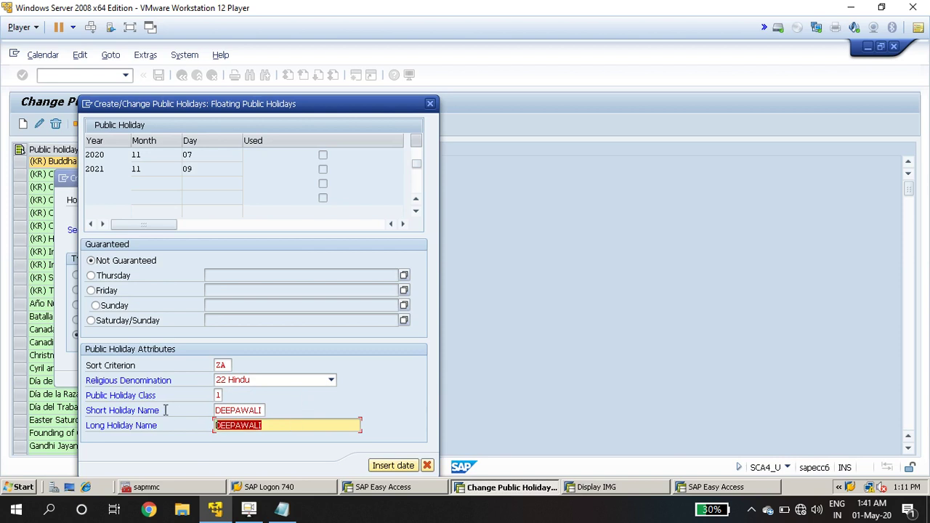
# Step: Insert the Deepawali dates, create the floating holiday and accept the transport note
pyautogui.click(397, 472)
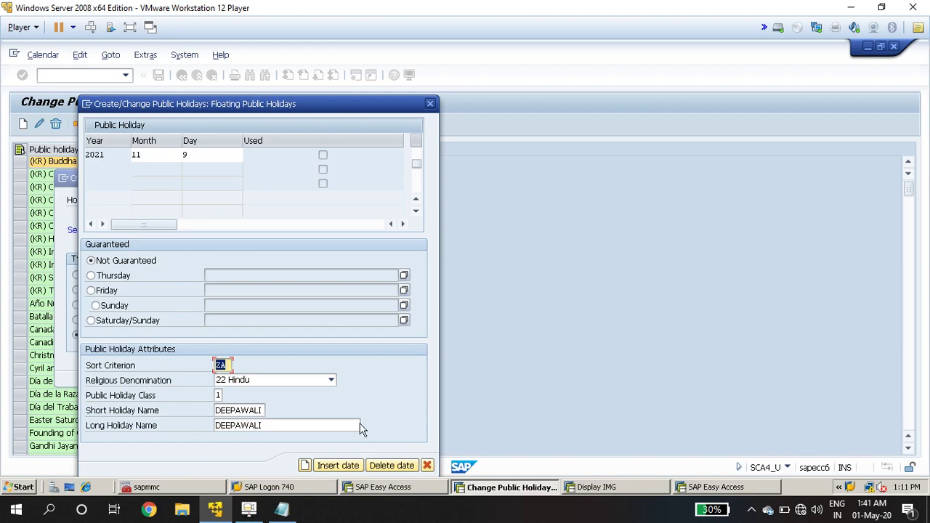
pyautogui.click(305, 465)
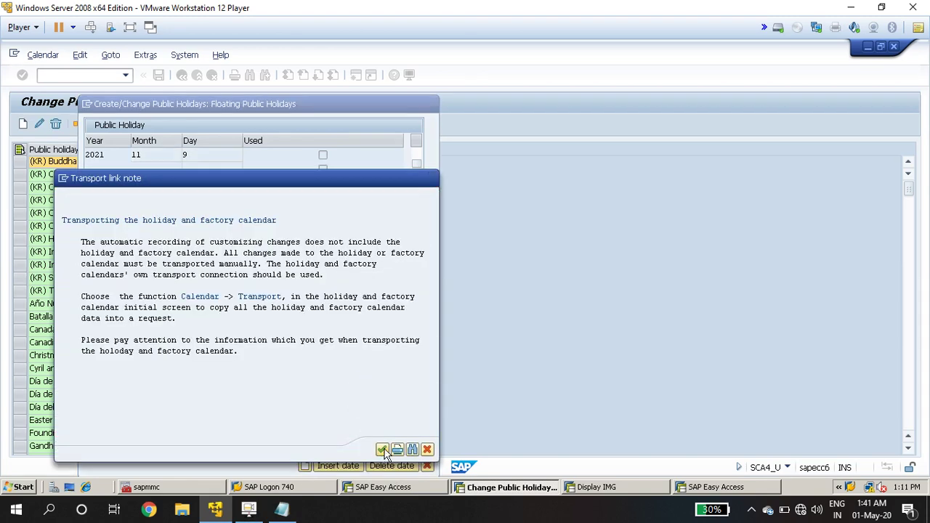
pyautogui.click(382, 450)
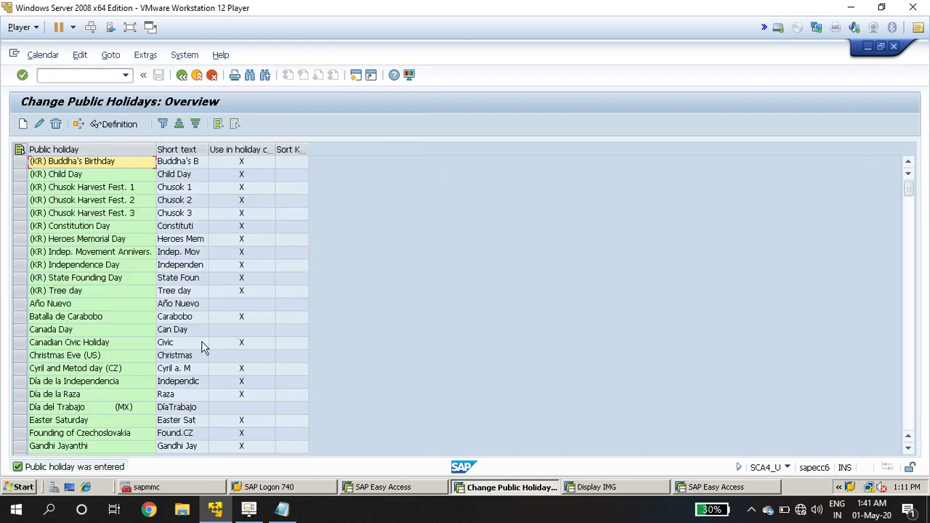
# Step: Find DEEPAWALI at the end of the public holiday list and compare its holiday calendar usage with INDEPENDACE DAY and Republic day
pyautogui.click(181, 76)
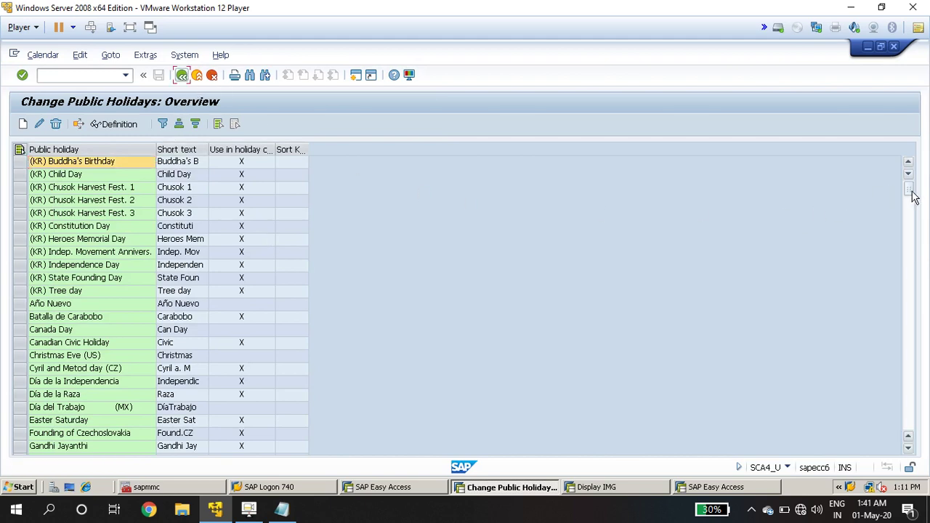
pyautogui.moveTo(914, 198); pyautogui.dragTo(909, 421)
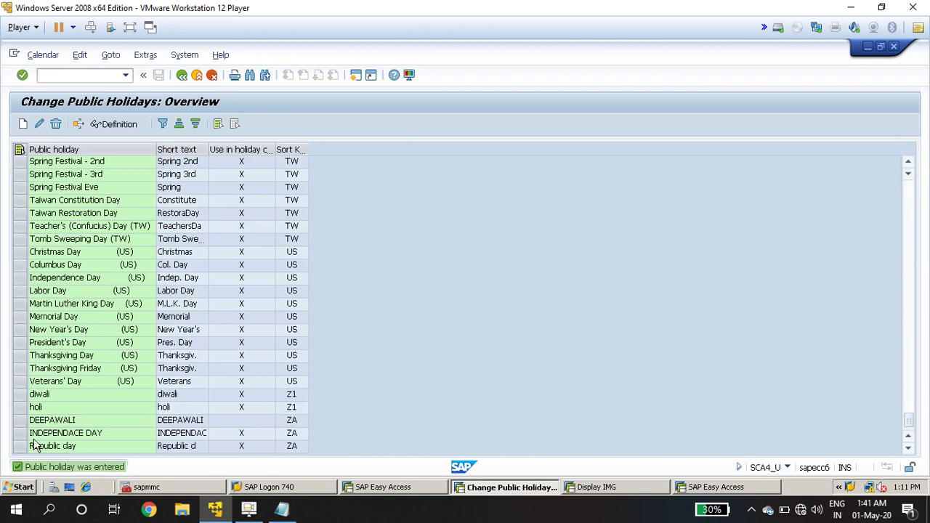
pyautogui.click(21, 424)
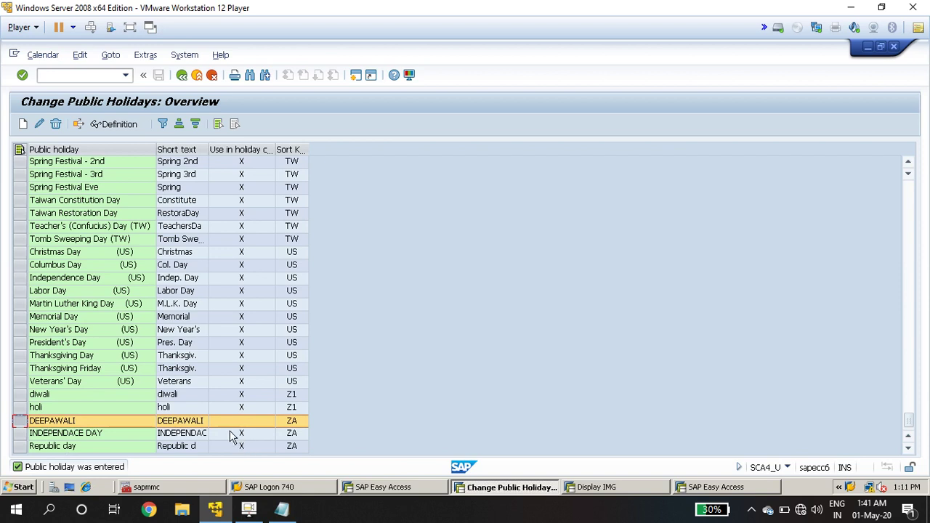
pyautogui.click(19, 433)
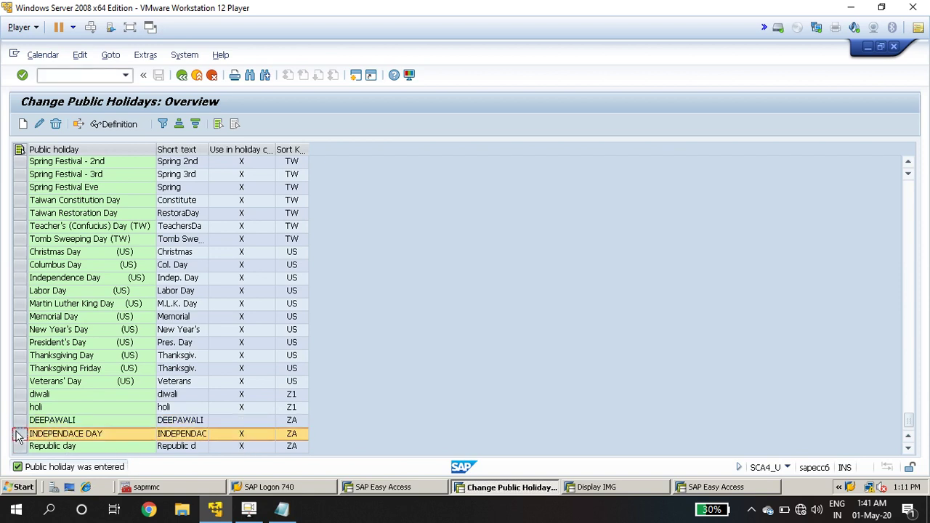
pyautogui.click(19, 446)
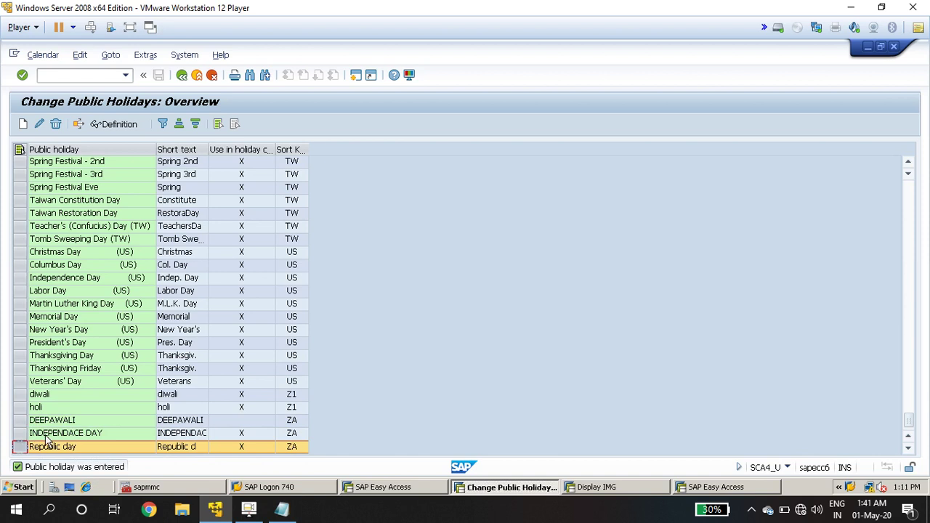
pyautogui.click(20, 433)
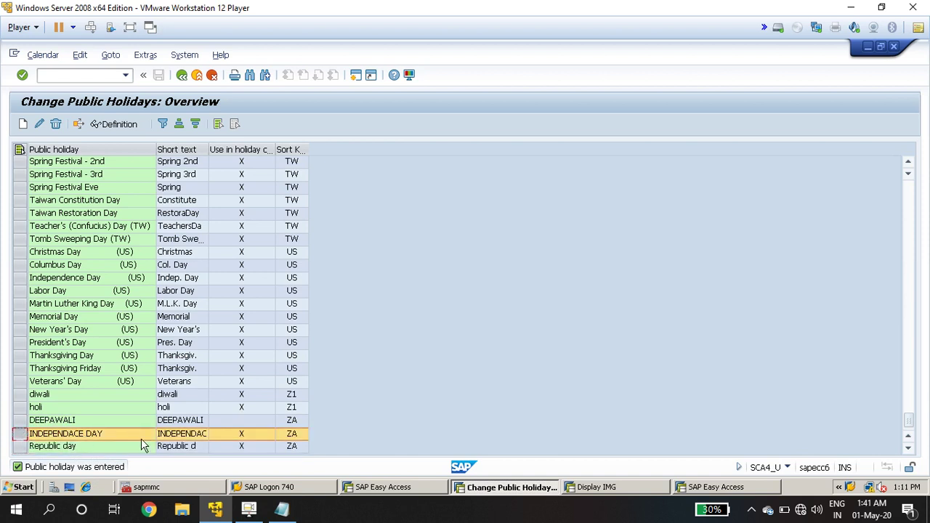
pyautogui.click(250, 435)
pyautogui.click(245, 445)
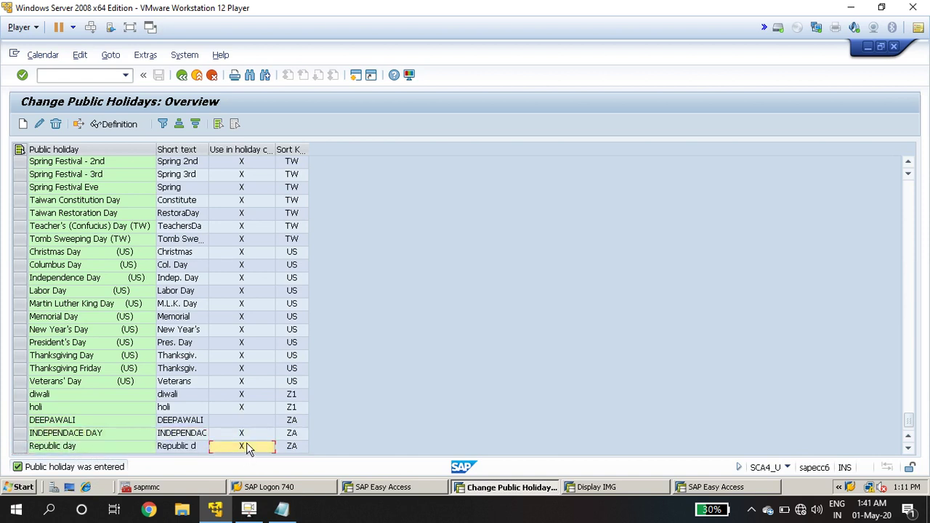
pyautogui.click(247, 434)
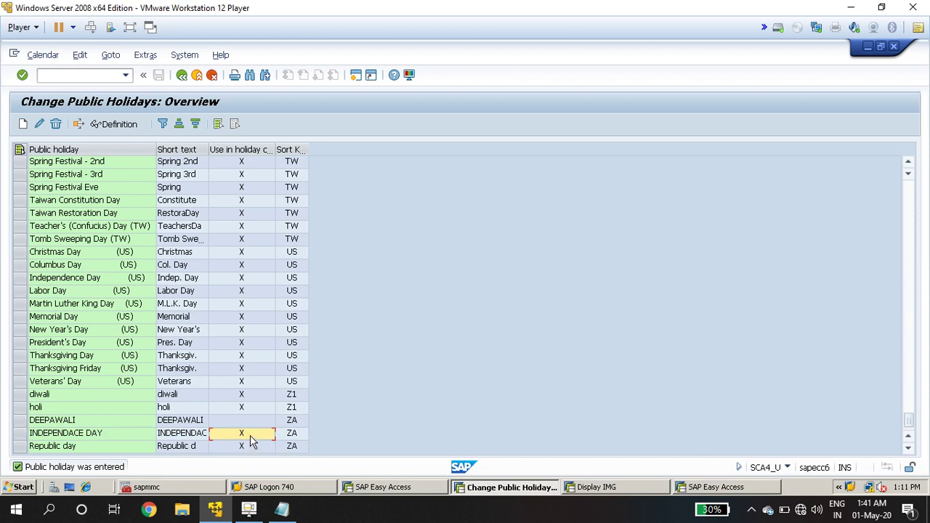
pyautogui.click(252, 446)
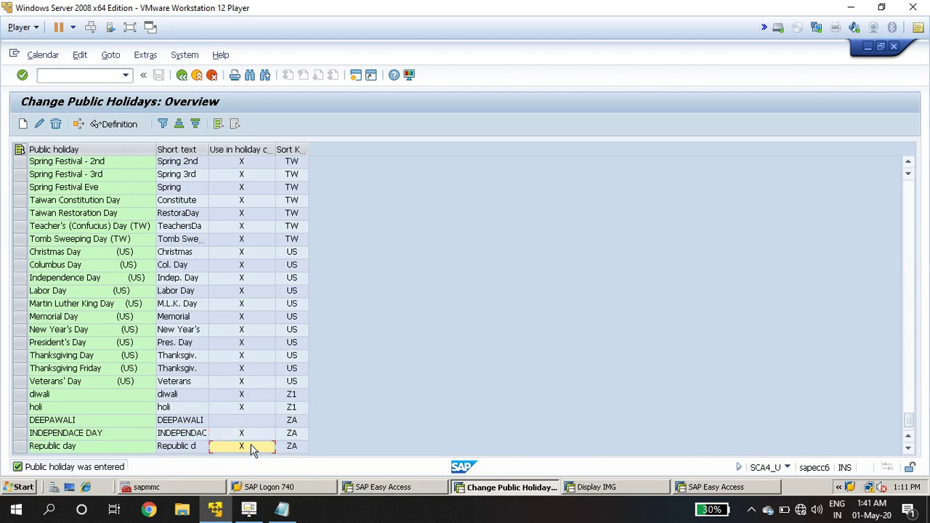
pyautogui.click(21, 421)
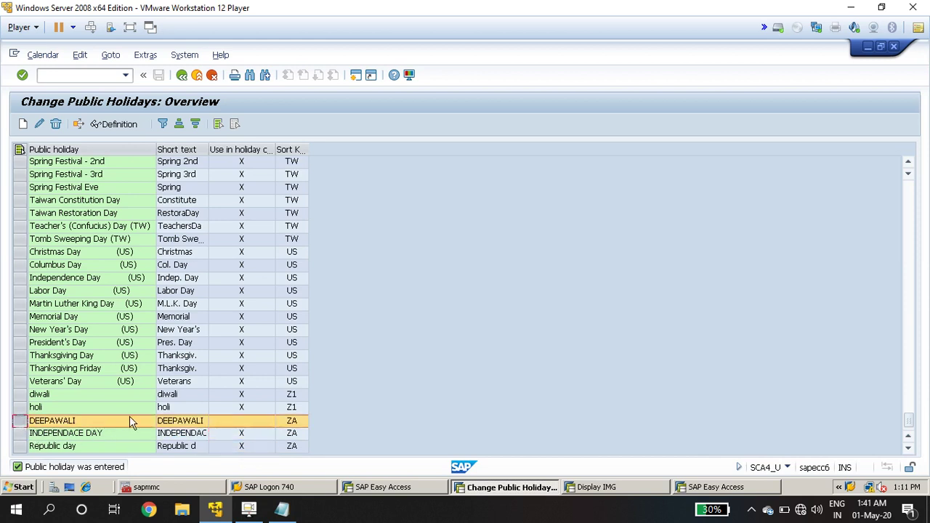
# Step: Return to the calendar main menu and open the holiday calendars in change mode
pyautogui.click(181, 75)
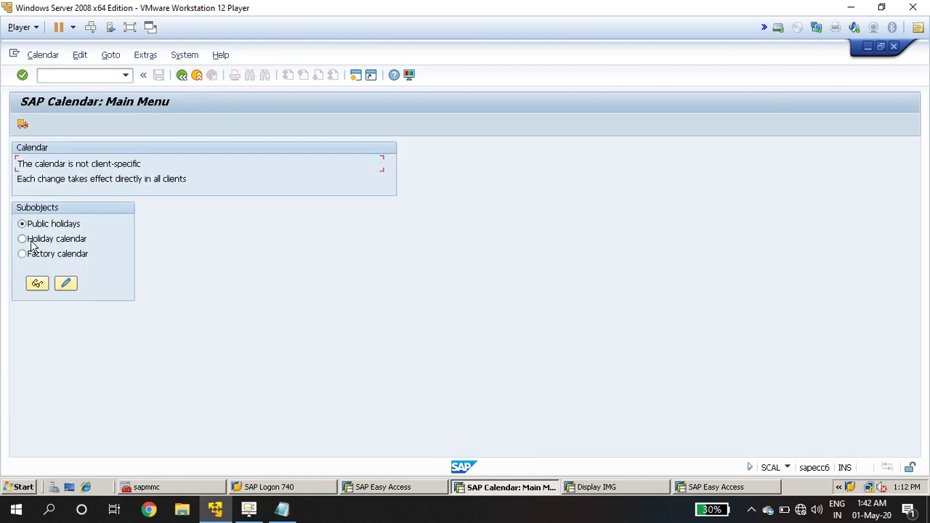
pyautogui.click(23, 241)
pyautogui.click(67, 285)
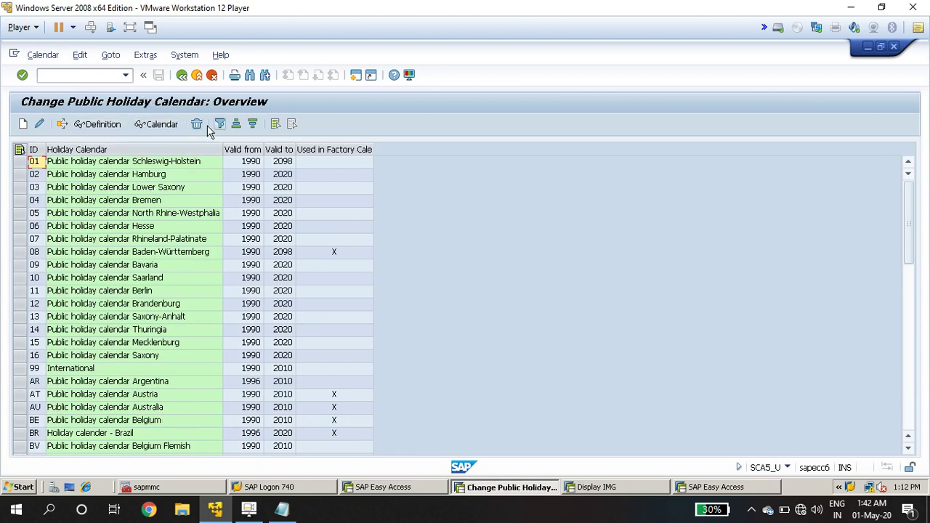
# Step: Filter the holiday calendar overview by ID to show only calendar ZB
pyautogui.click(34, 151)
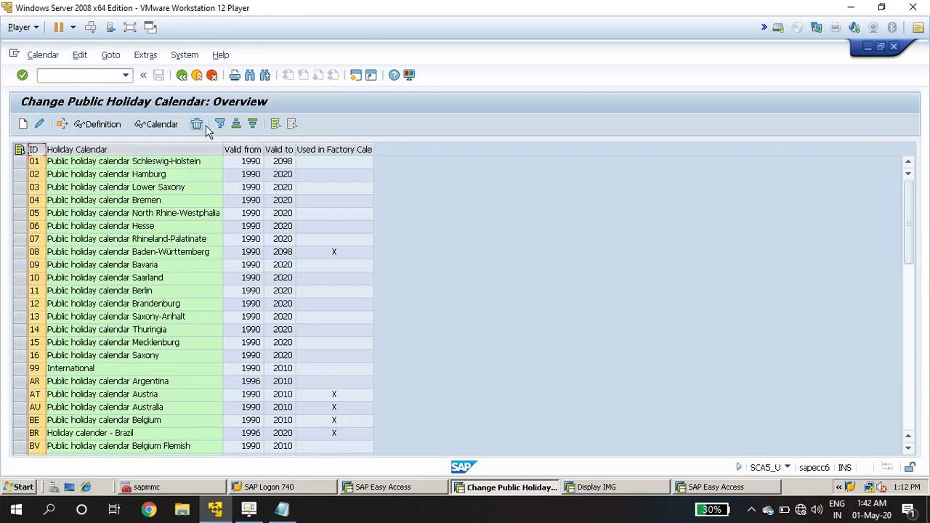
pyautogui.click(219, 124)
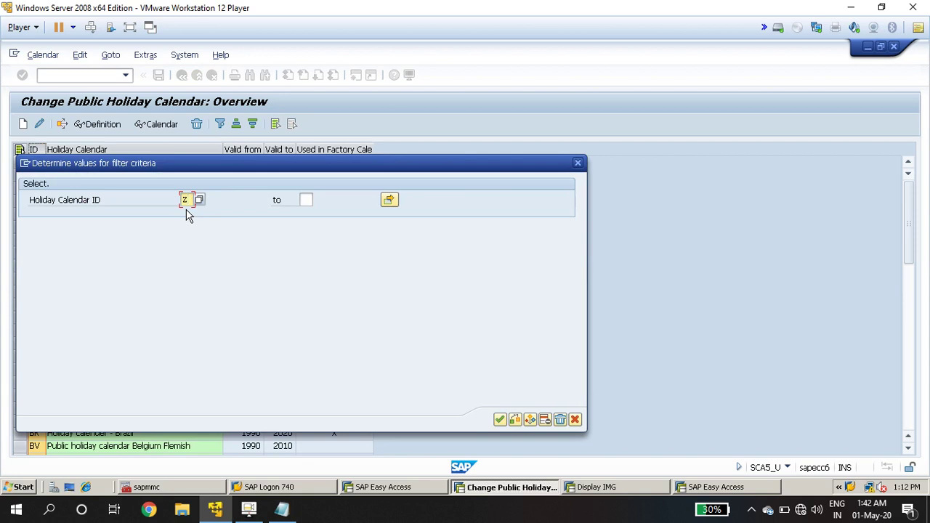
pyautogui.press('Return')
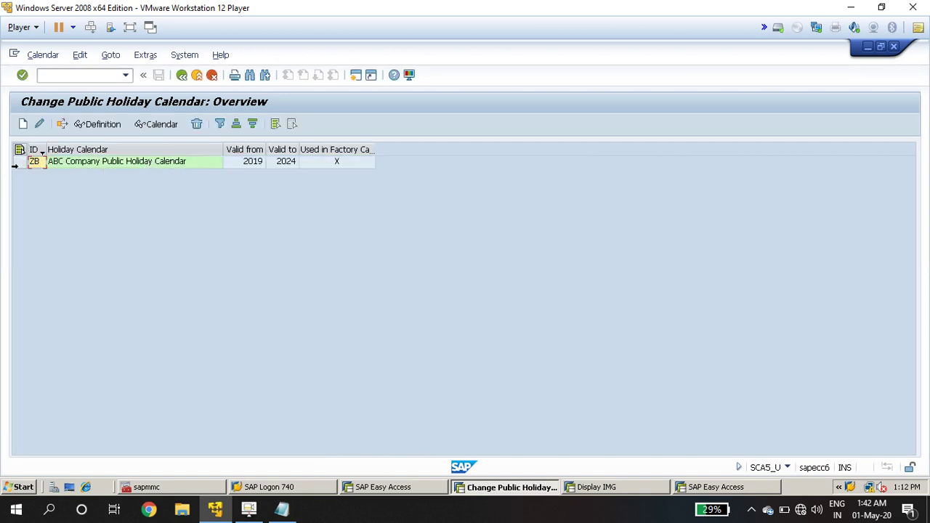
# Step: Open holiday calendar ZB for editing and assign the DEEPAWALI public holiday to it
pyautogui.click(14, 166)
pyautogui.click(39, 124)
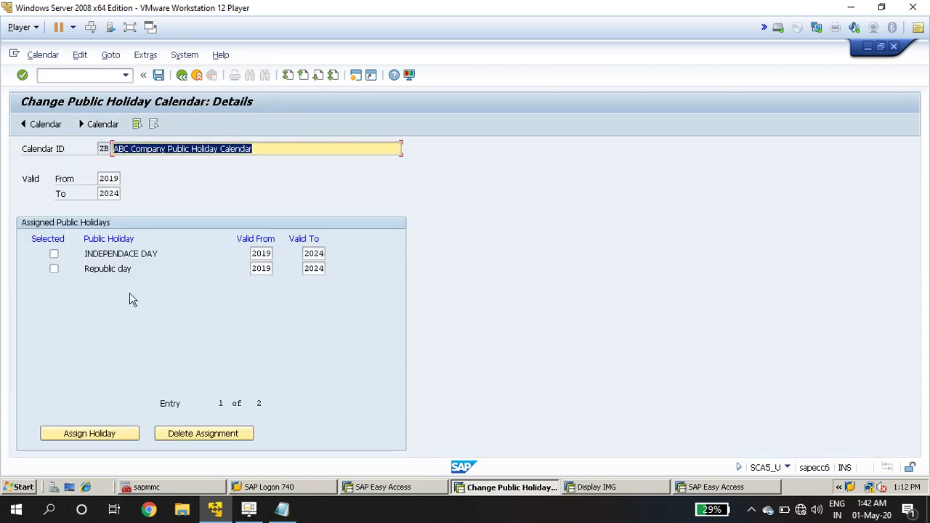
pyautogui.click(77, 437)
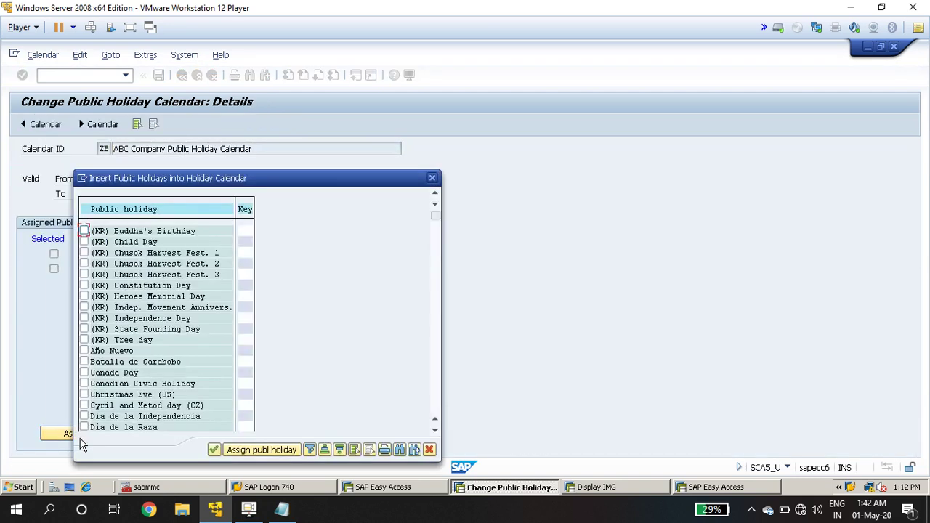
pyautogui.moveTo(434, 216); pyautogui.dragTo(425, 414)
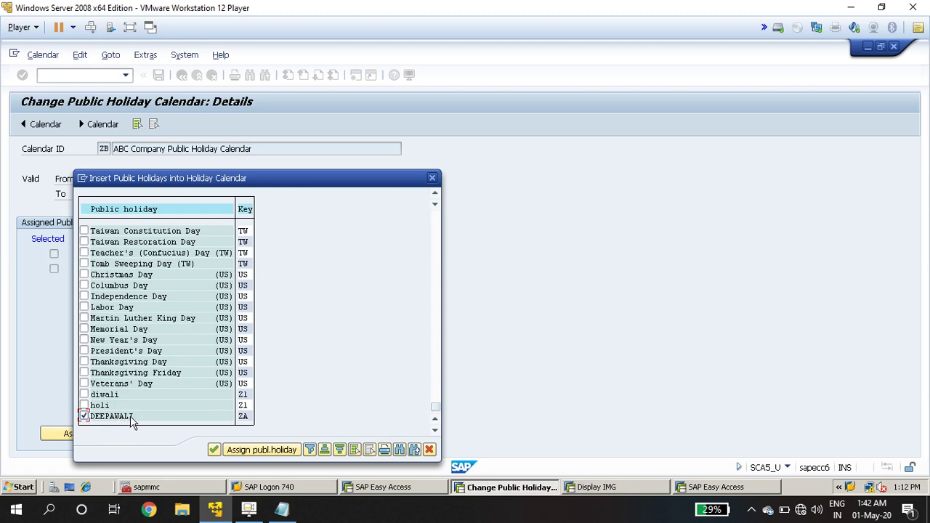
pyautogui.click(234, 454)
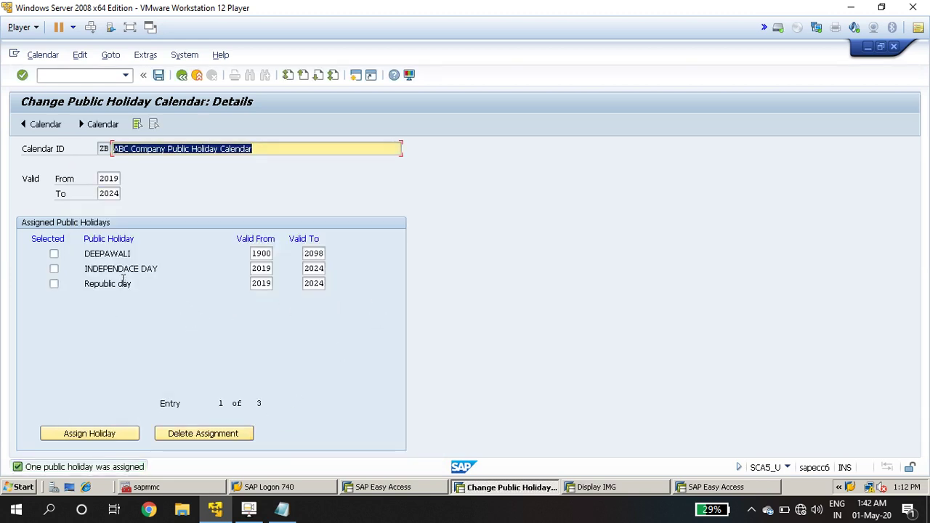
# Step: Set the DEEPAWALI assignment's validity to 2019 through 2024
pyautogui.moveTo(88, 253); pyautogui.dragTo(128, 257)
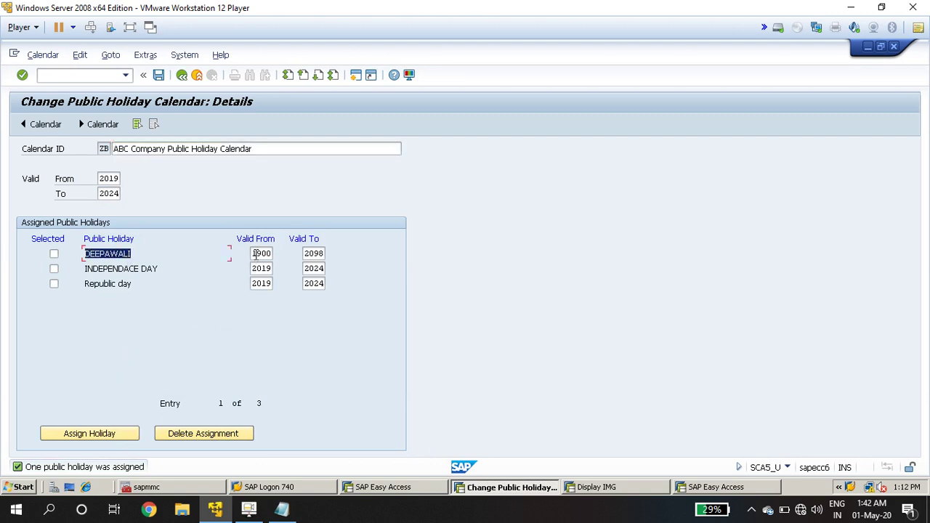
pyautogui.moveTo(256, 253); pyautogui.dragTo(337, 251)
pyautogui.write('2019')
pyautogui.write('2024')
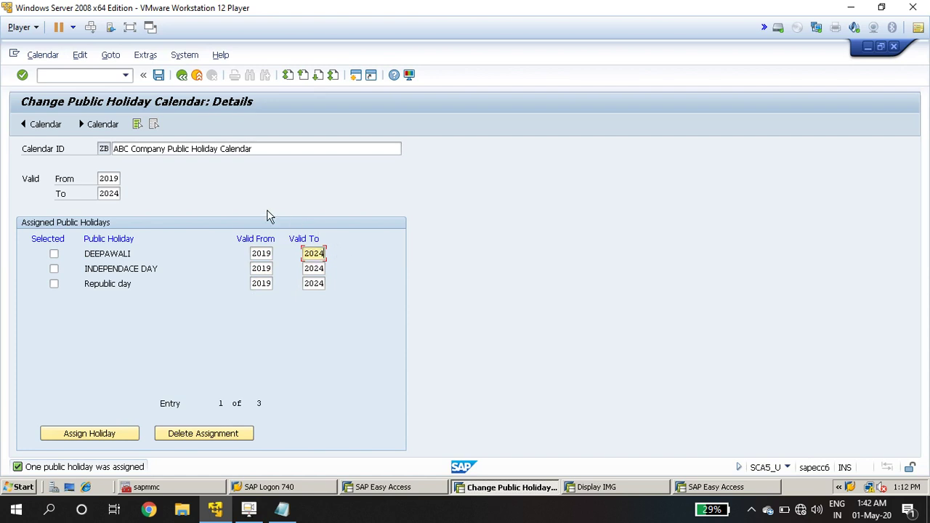
pyautogui.press('Return')
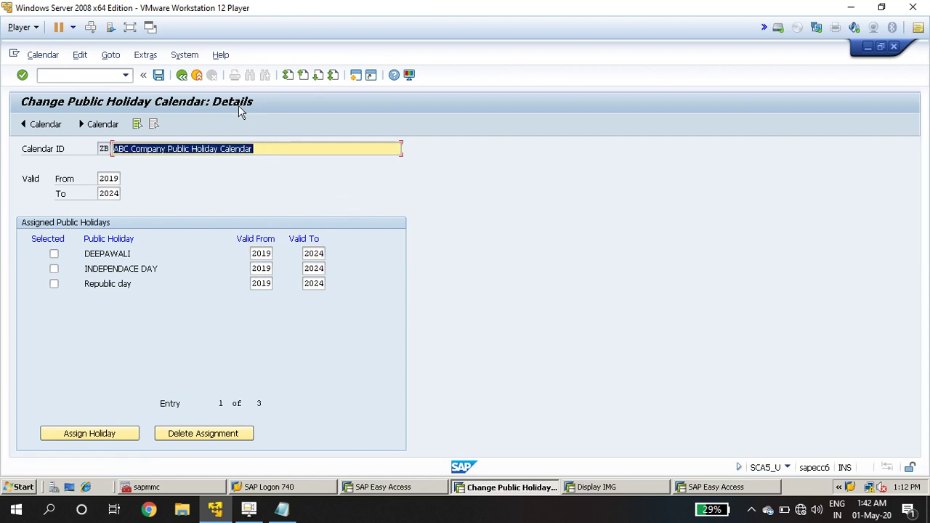
# Step: Save holiday calendar ZB, accepting the factory calendar adjustment, undefined-year and transport prompts, and return to the calendar main menu
pyautogui.click(158, 75)
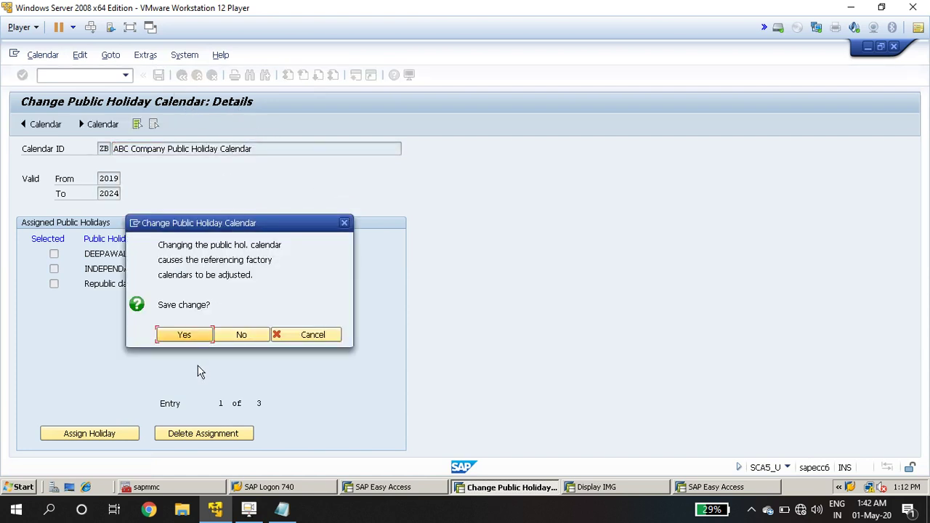
pyautogui.click(184, 335)
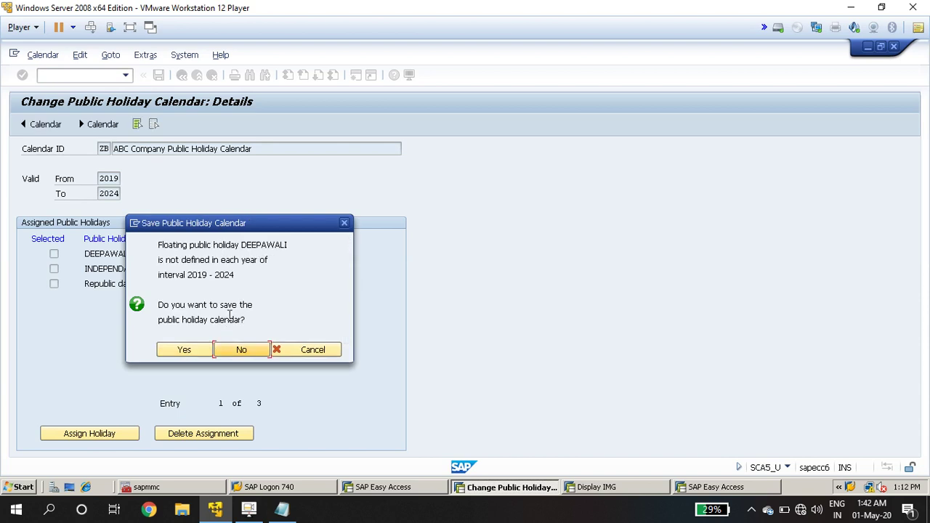
pyautogui.click(183, 349)
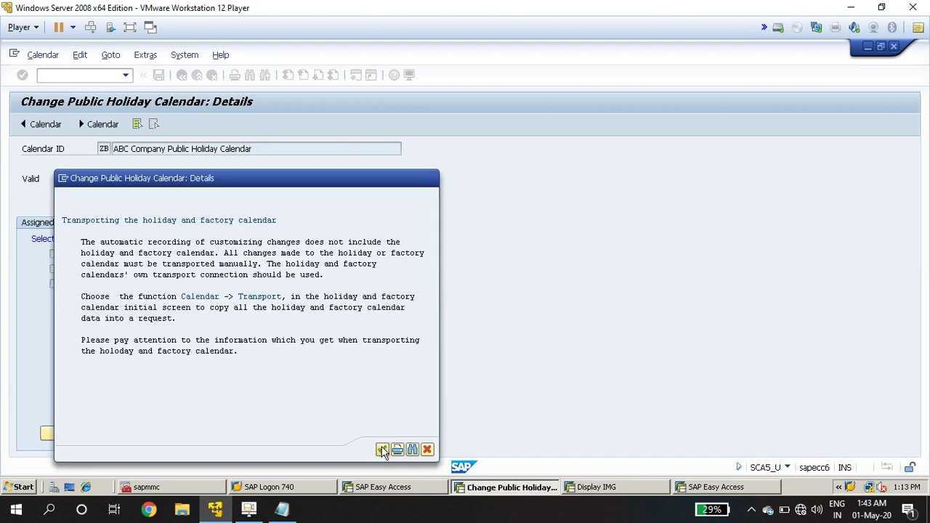
pyautogui.click(381, 449)
pyautogui.click(182, 78)
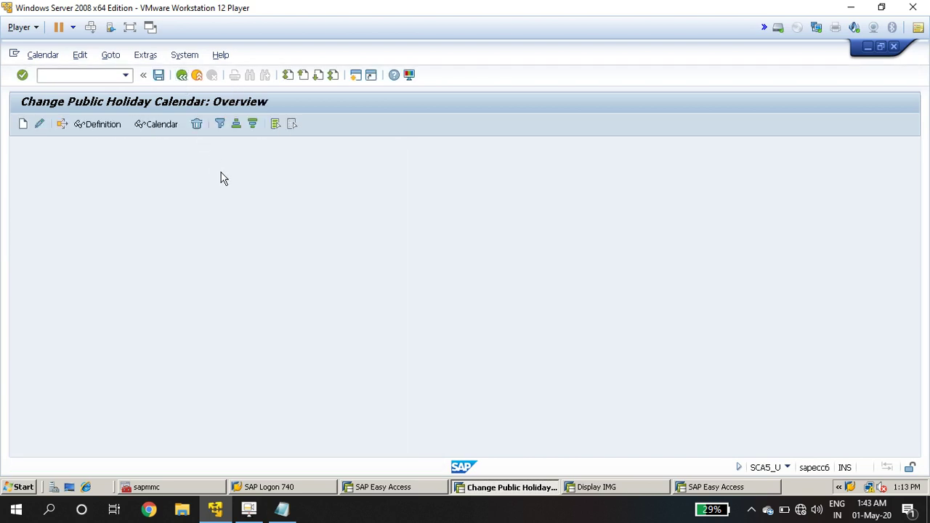
pyautogui.click(182, 77)
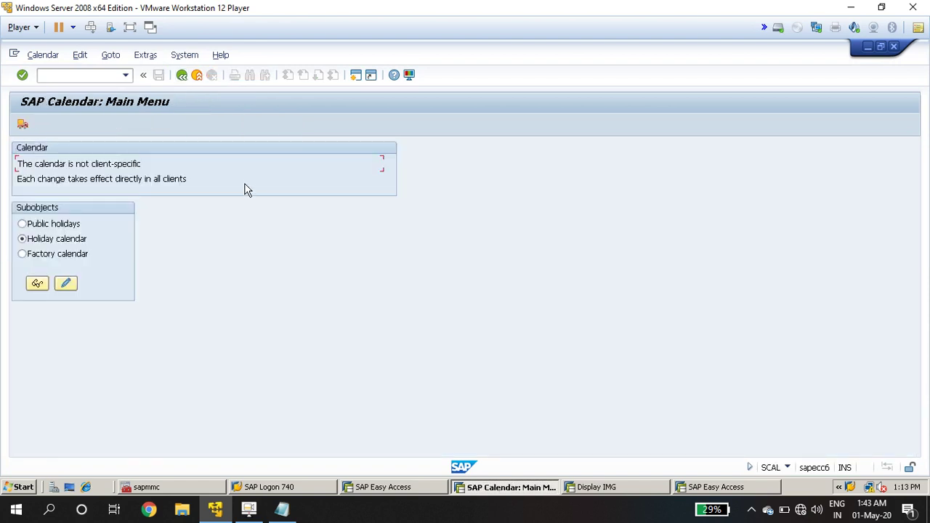
pyautogui.click(73, 225)
pyautogui.click(67, 283)
pyautogui.click(22, 123)
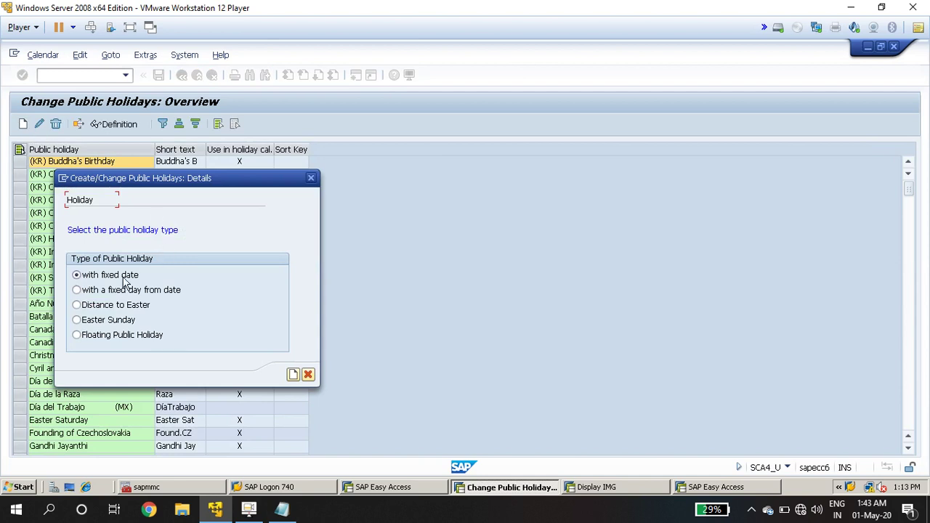
pyautogui.click(311, 177)
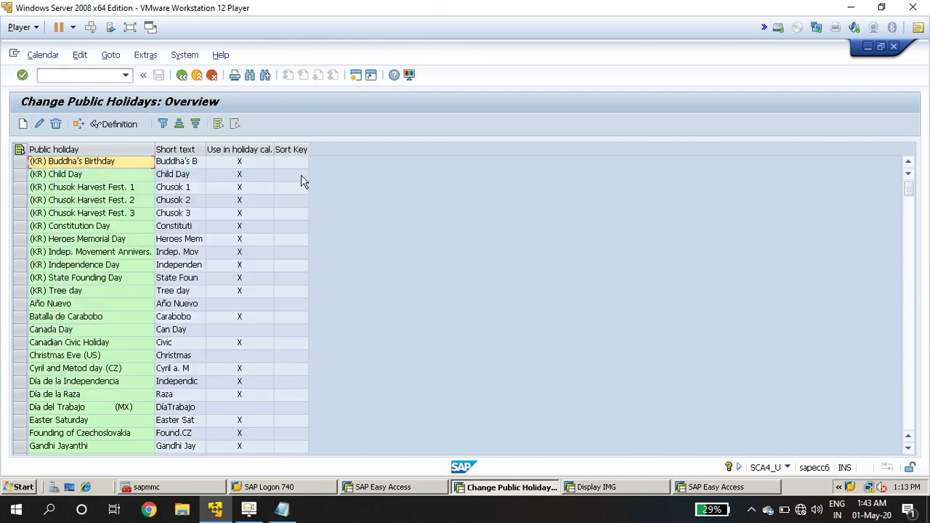
pyautogui.click(182, 76)
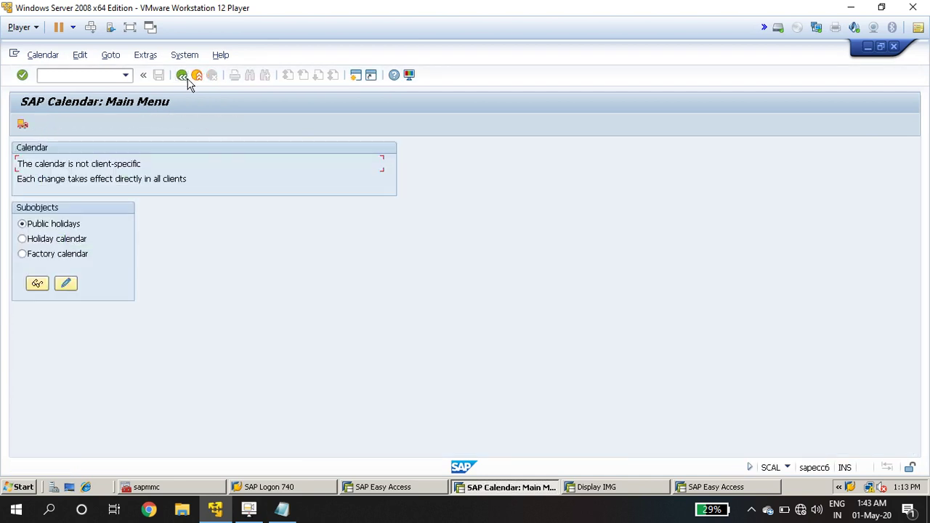
# Step: Open the factory calendars in change mode and filter the overview by ID to show only ZC
pyautogui.click(28, 259)
pyautogui.click(66, 283)
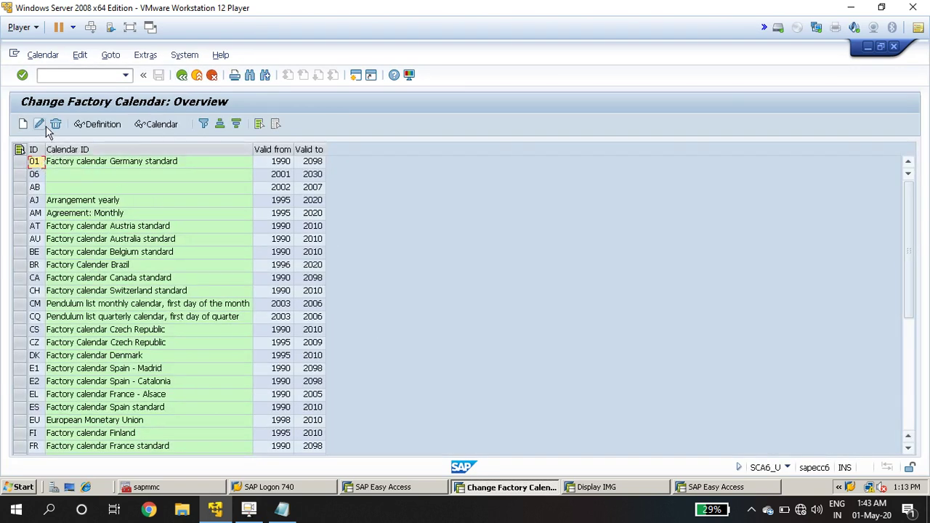
pyautogui.click(34, 149)
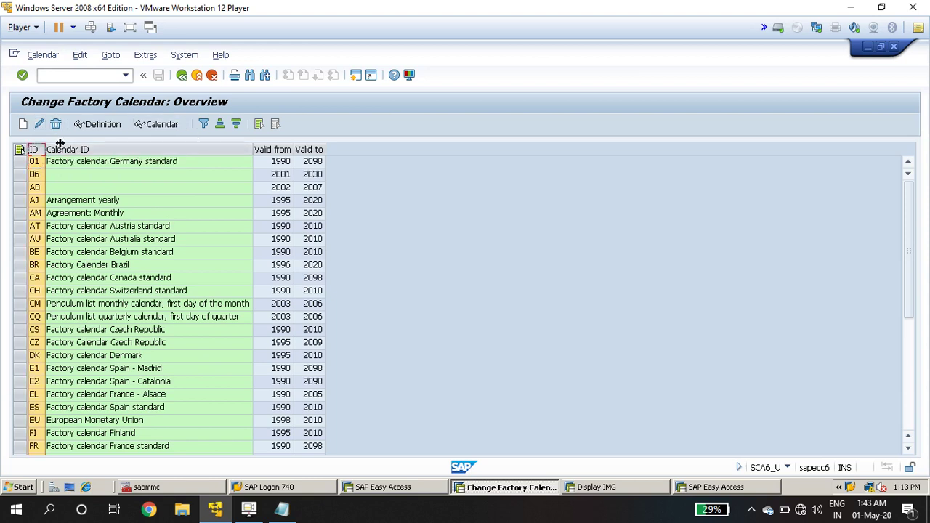
pyautogui.click(203, 124)
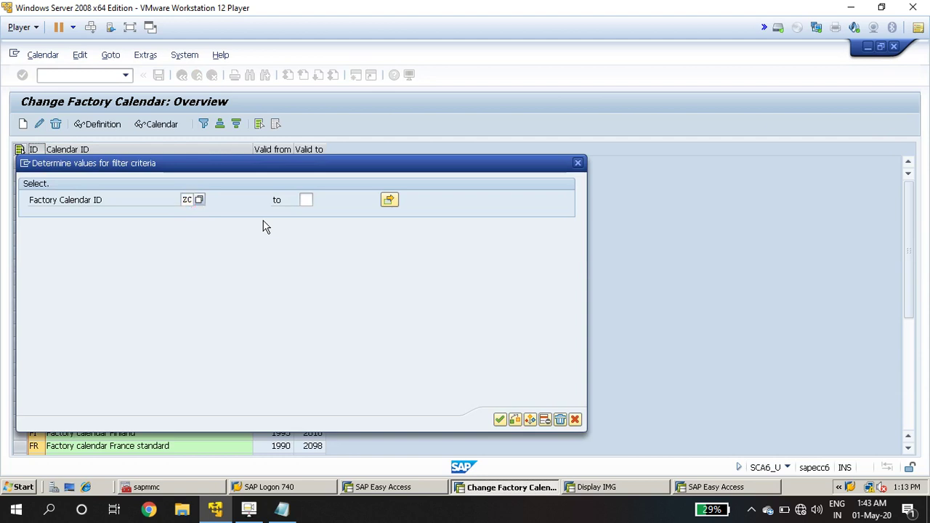
pyautogui.press('Return')
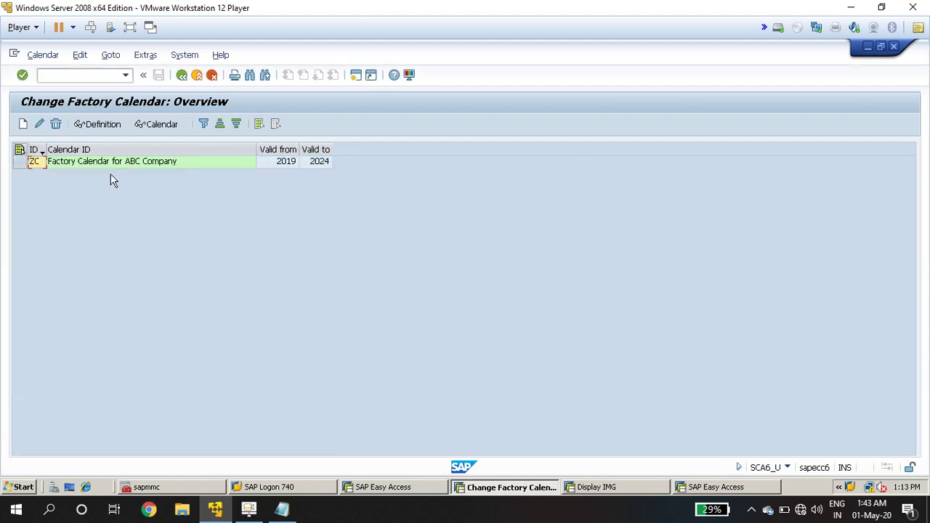
# Step: Open factory calendar ZC's details for editing and check its Special Rules entry
pyautogui.click(24, 163)
pyautogui.click(40, 124)
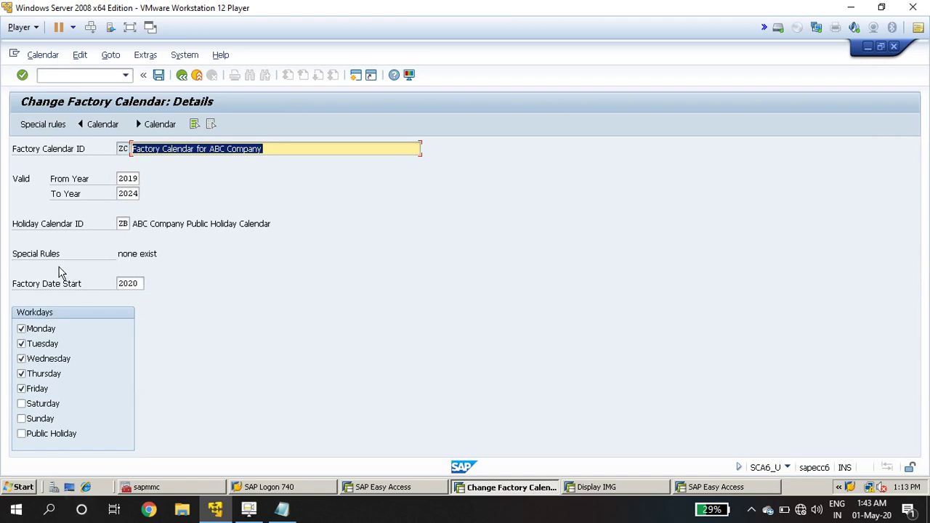
pyautogui.click(31, 262)
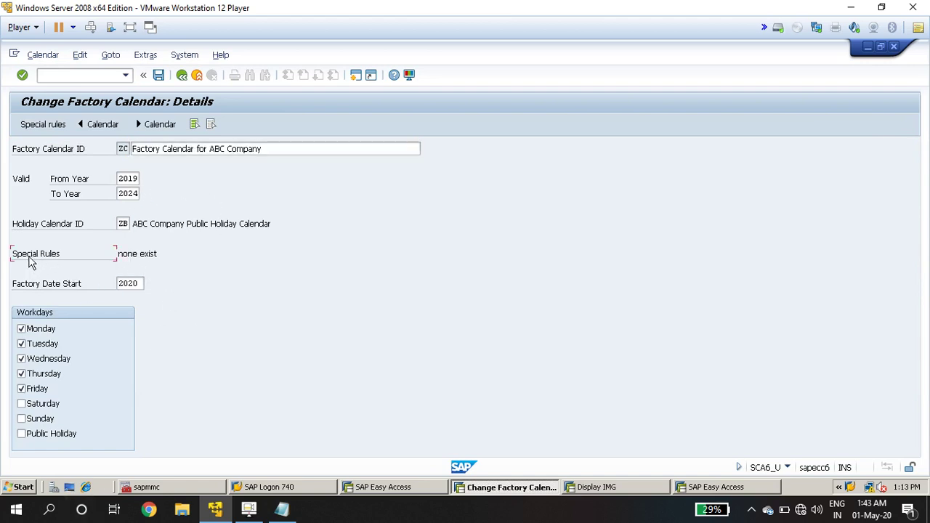
pyautogui.moveTo(116, 253); pyautogui.dragTo(161, 256)
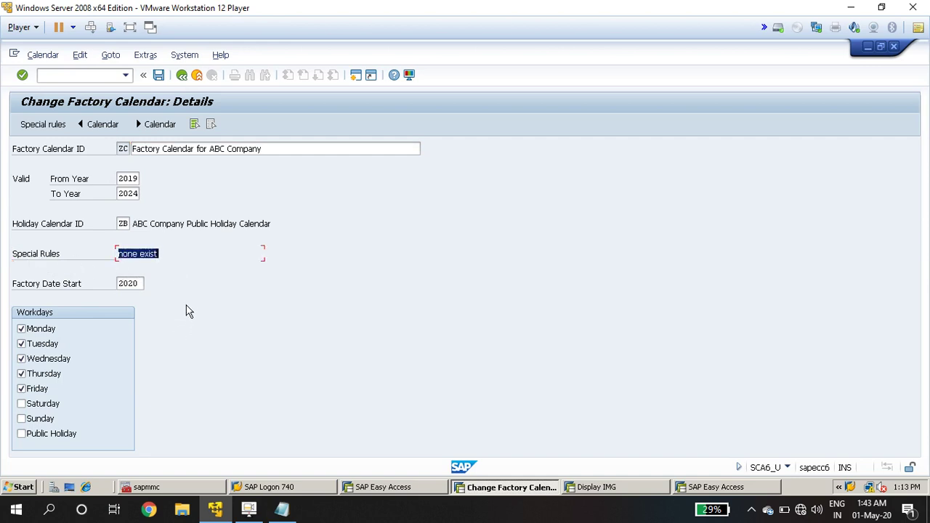
# Step: Switch to the Notepad notes and add the line "Special Rule -" below the 2021 Deepawali entry
pyautogui.click(282, 508)
pyautogui.scroll(-1, 359, 361)
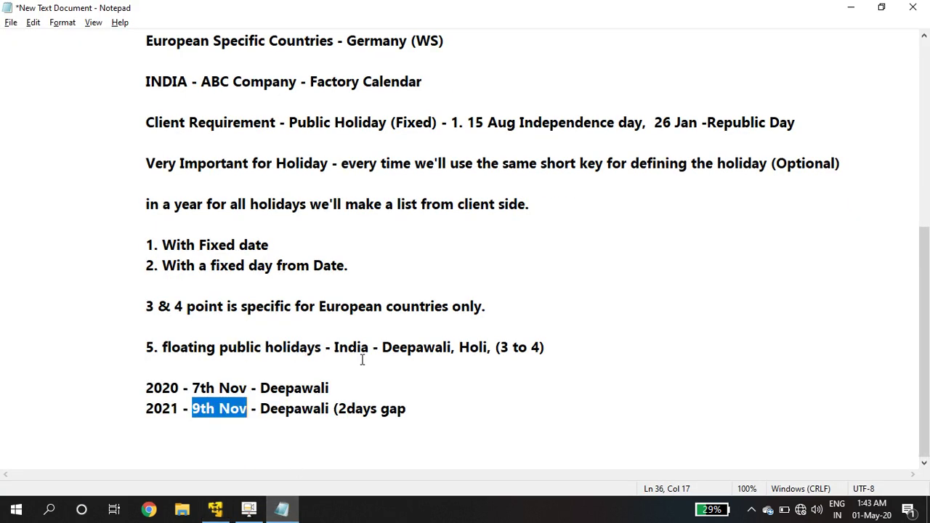
pyautogui.click(420, 408)
pyautogui.press('Return')
pyautogui.press('Return')
pyautogui.press('Tab')
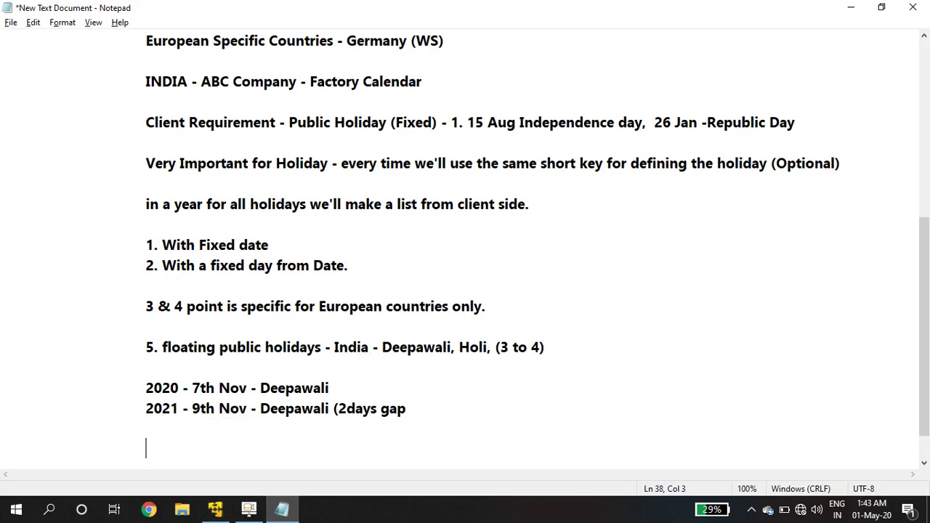
pyautogui.write('Special ')
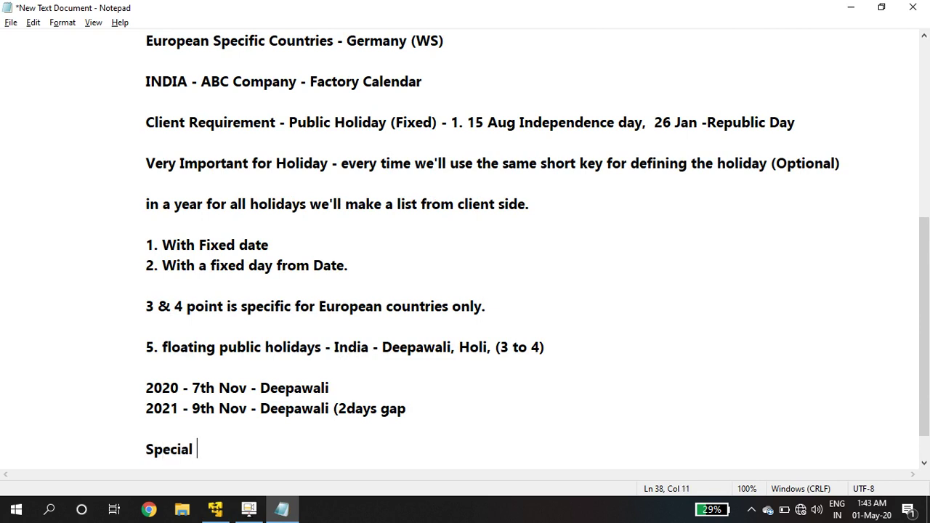
pyautogui.write('Rule -')
# Step: Switch back to the SAP session and start a special rule for calendar ZC from 01.04.2020 to 03.05.2020
pyautogui.click(215, 512)
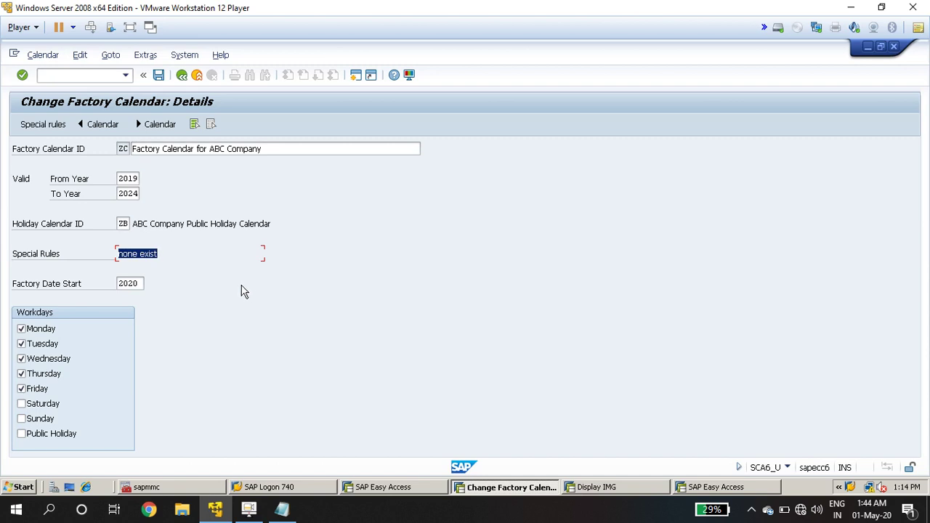
pyautogui.click(36, 125)
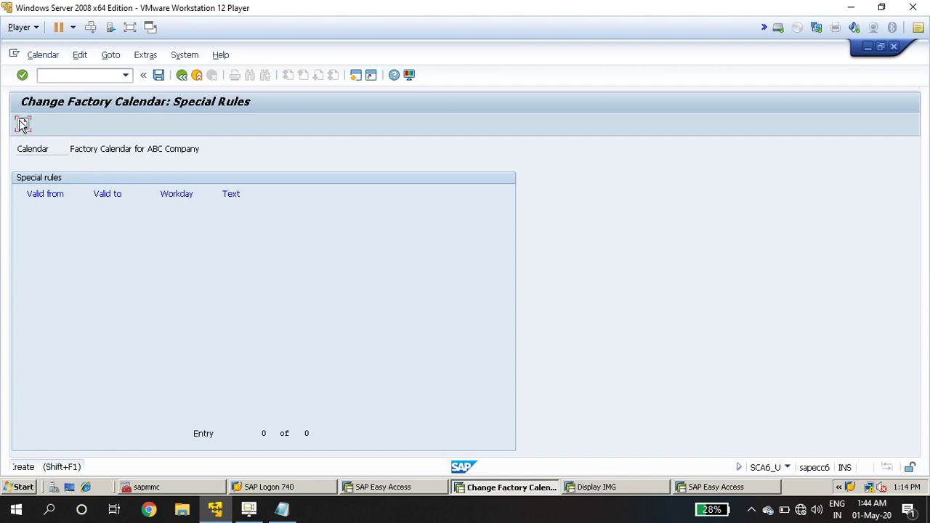
pyautogui.click(23, 123)
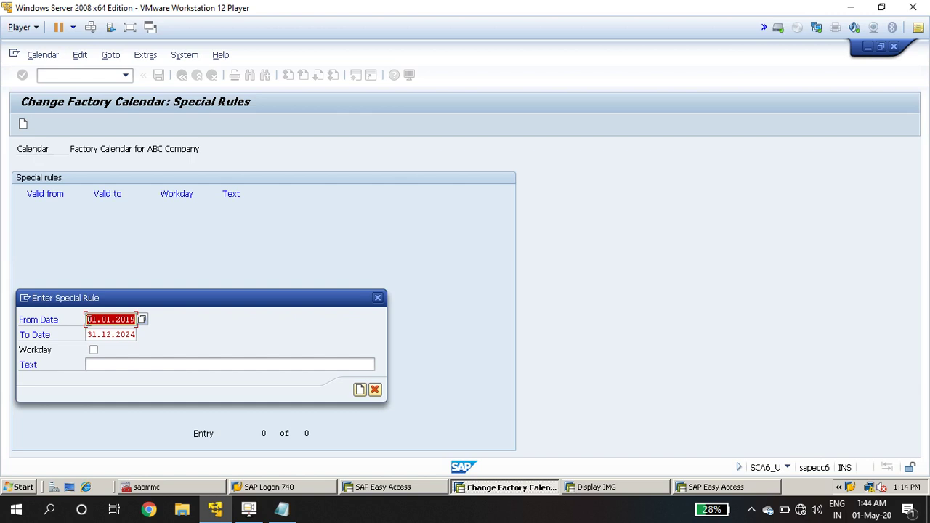
pyautogui.moveTo(87, 320); pyautogui.dragTo(145, 318)
pyautogui.write('01.0')
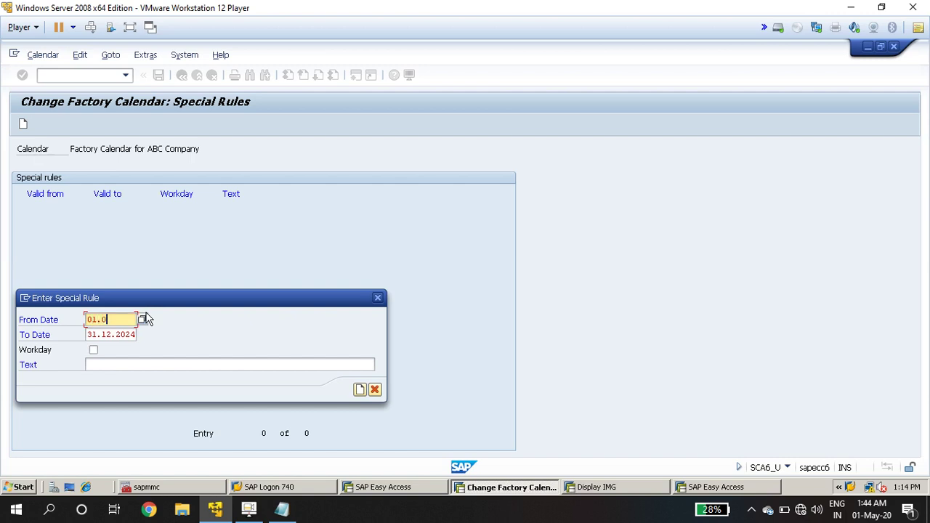
pyautogui.write('4.2020')
pyautogui.moveTo(89, 334); pyautogui.dragTo(221, 320)
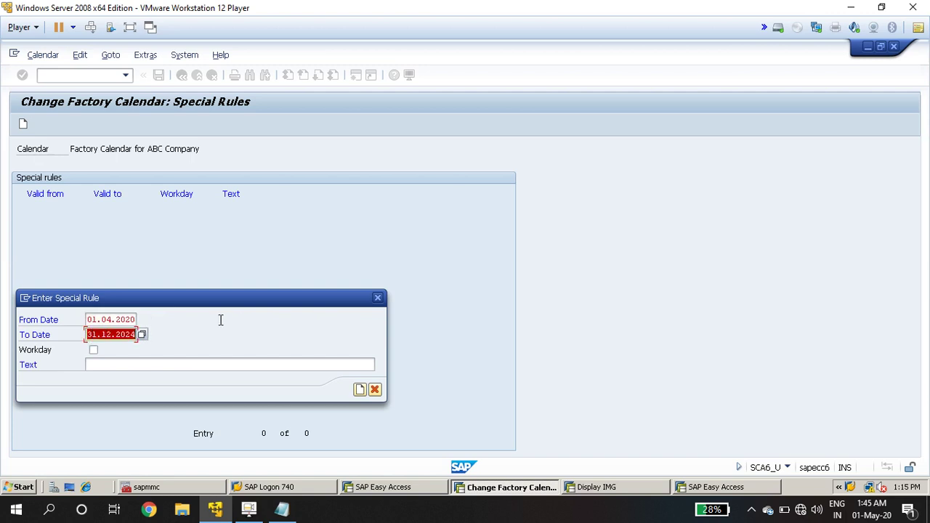
pyautogui.write('03')
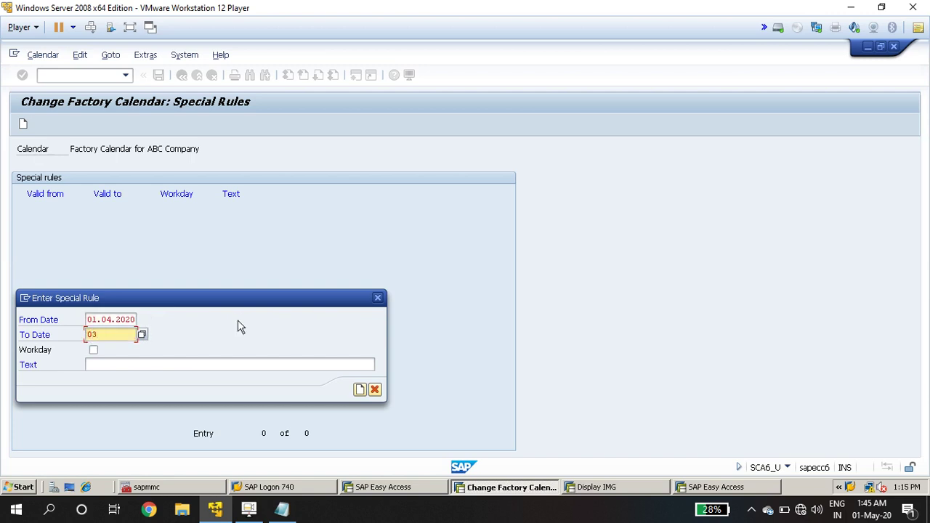
pyautogui.write('.05.2020')
# Step: Try marking the period from 01.04.2020 to 03.05.2020 as workdays in the new special rule
pyautogui.moveTo(87, 320); pyautogui.dragTo(165, 301)
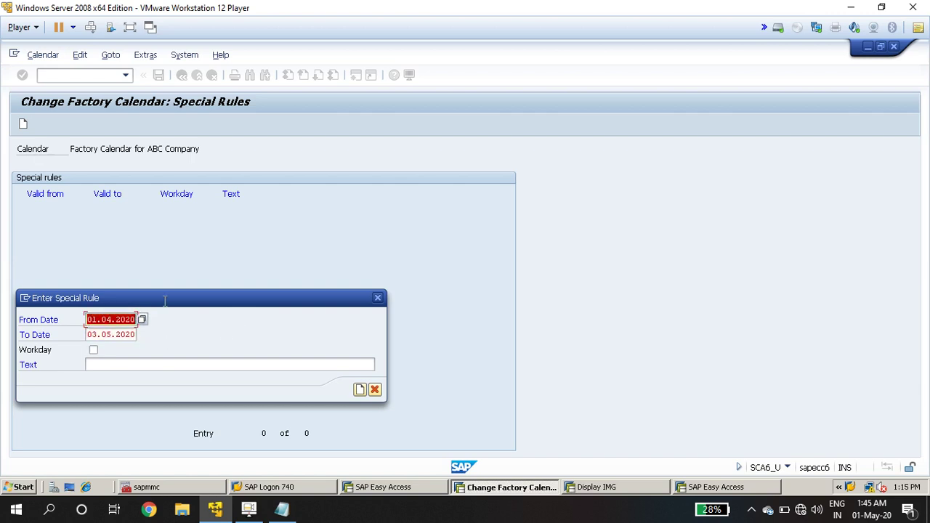
pyautogui.moveTo(89, 336); pyautogui.dragTo(145, 335)
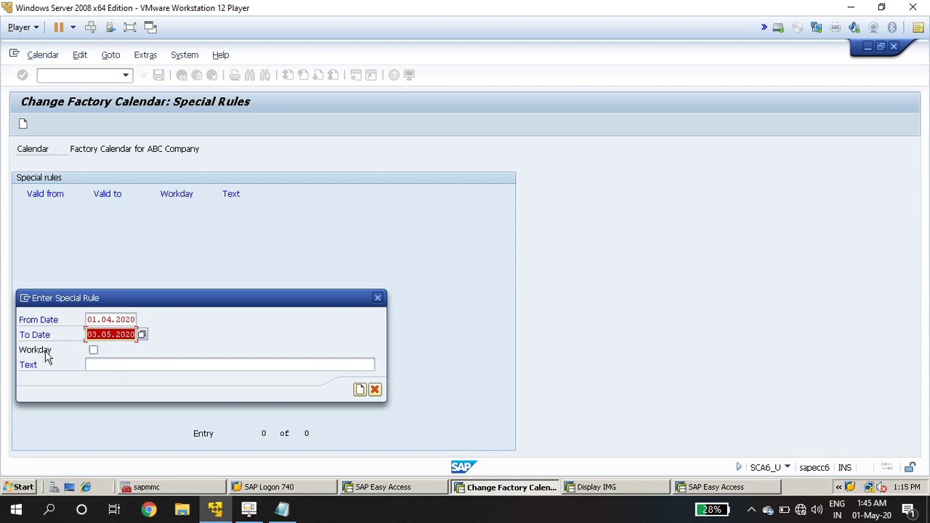
pyautogui.click(93, 350)
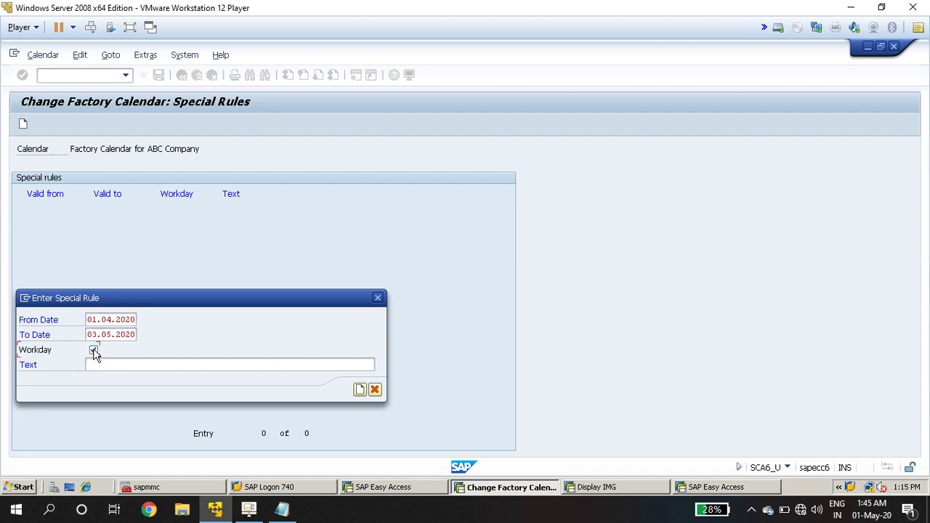
pyautogui.click(90, 321)
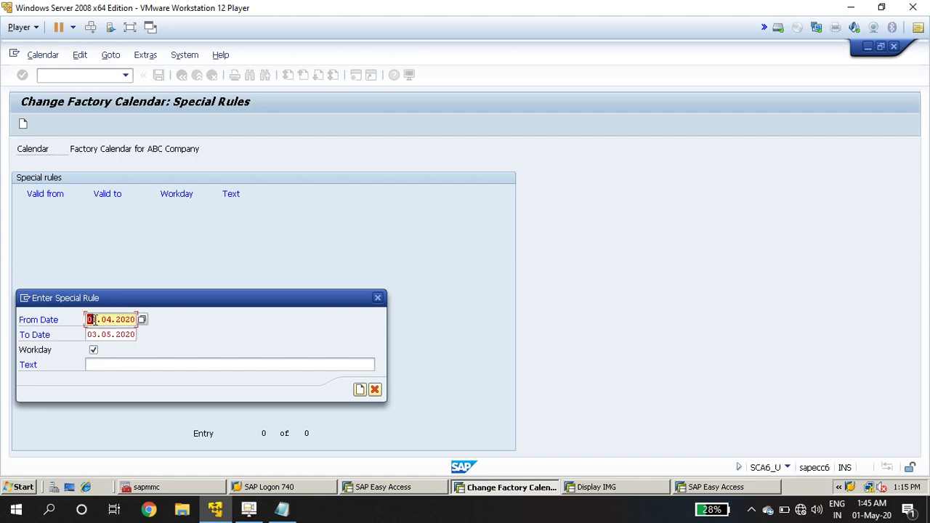
pyautogui.click(137, 332)
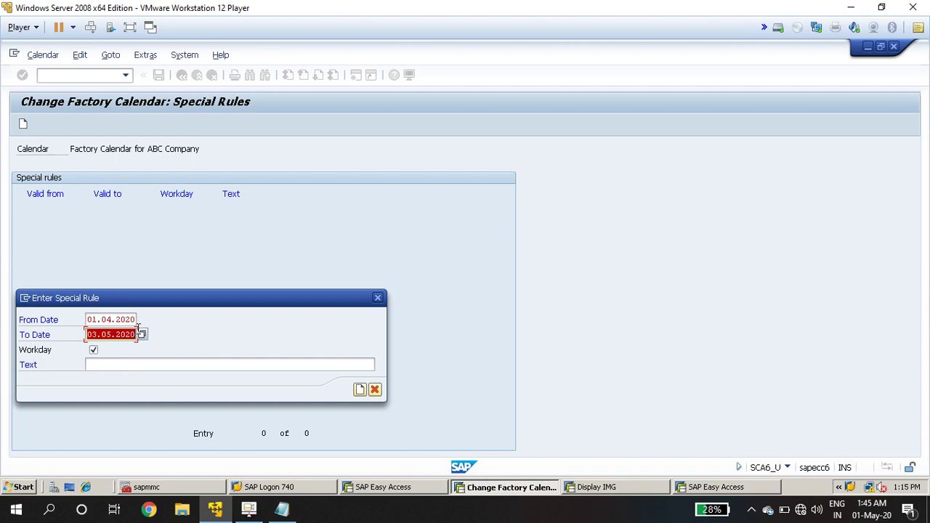
pyautogui.click(91, 319)
pyautogui.moveTo(93, 319); pyautogui.dragTo(133, 334)
pyautogui.click(94, 351)
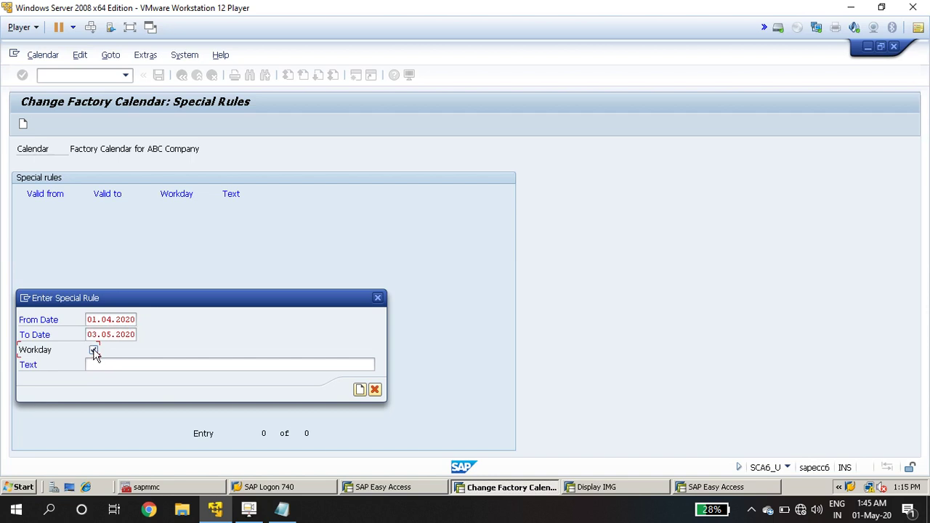
pyautogui.moveTo(88, 320); pyautogui.dragTo(143, 324)
pyautogui.moveTo(88, 335); pyautogui.dragTo(160, 332)
pyautogui.moveTo(88, 319); pyautogui.dragTo(136, 320)
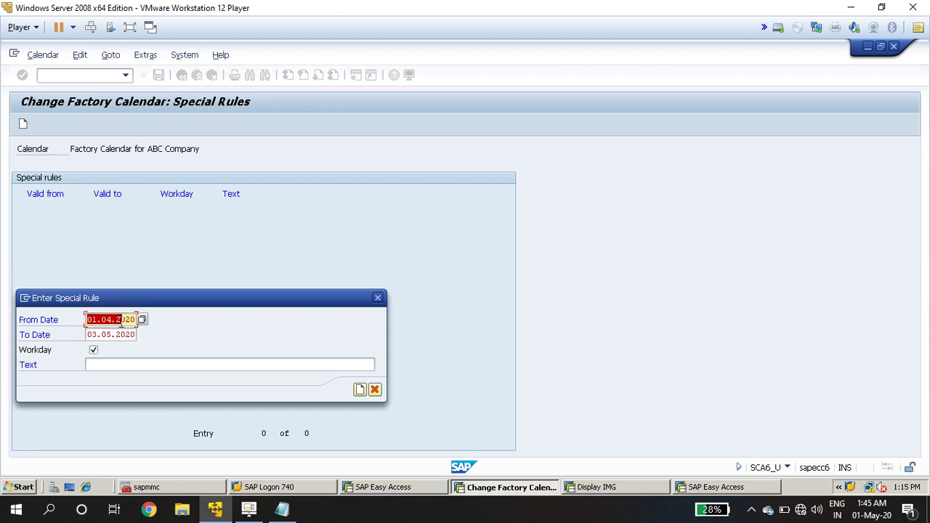
pyautogui.click(92, 335)
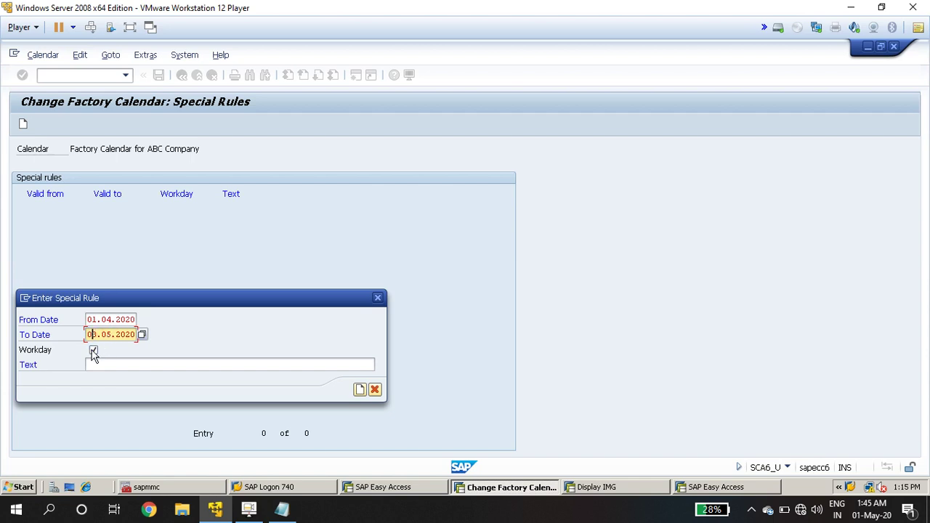
pyautogui.click(93, 350)
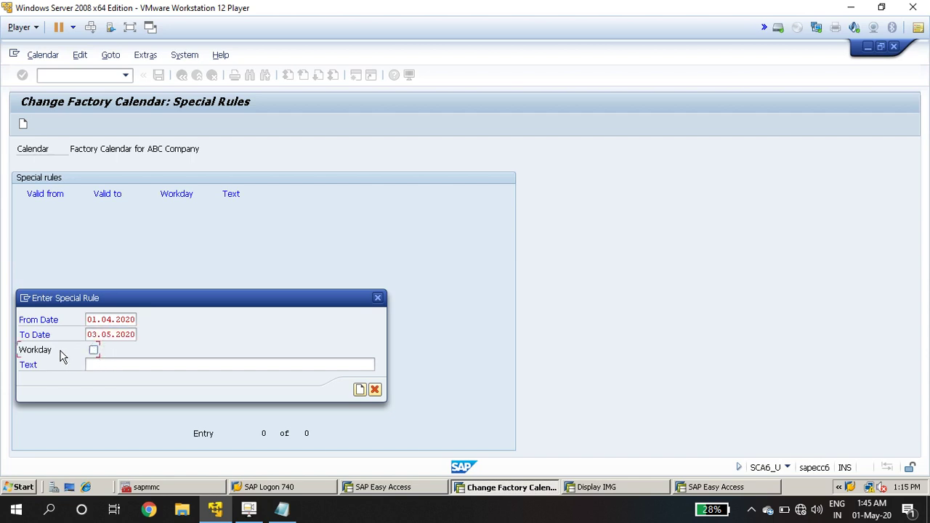
# Step: Enter "LOCK DOWN DUE TO GOVT" as the special rule's text, leaving the period defined as non-working
pyautogui.click(99, 365)
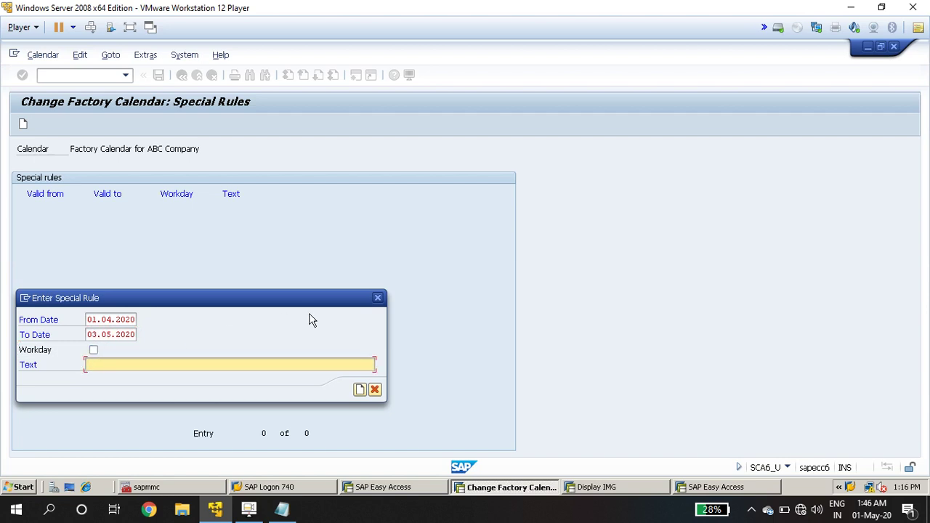
pyautogui.write('LOCK DOWN')
pyautogui.write(' FOR')
pyautogui.write('DUE')
pyautogui.write(' TO GOVT R')
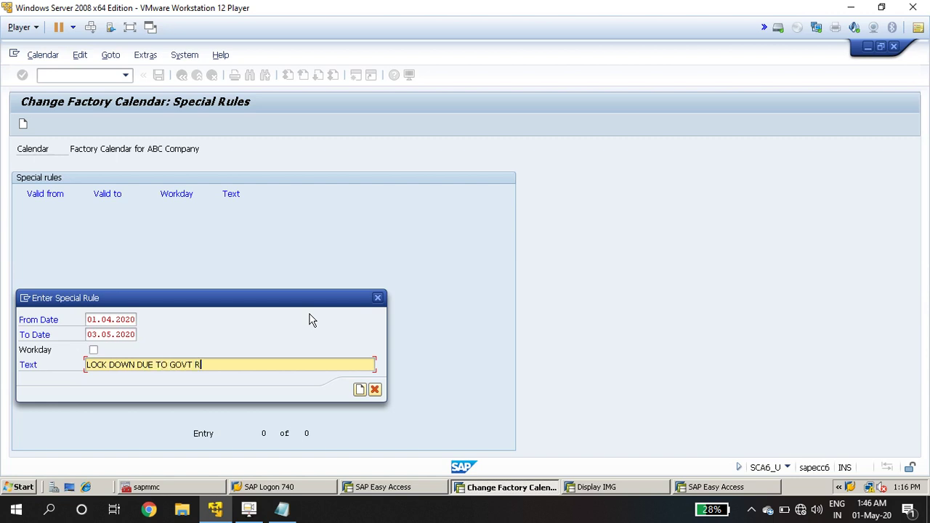
pyautogui.write('E')
pyautogui.moveTo(207, 362); pyautogui.dragTo(53, 359)
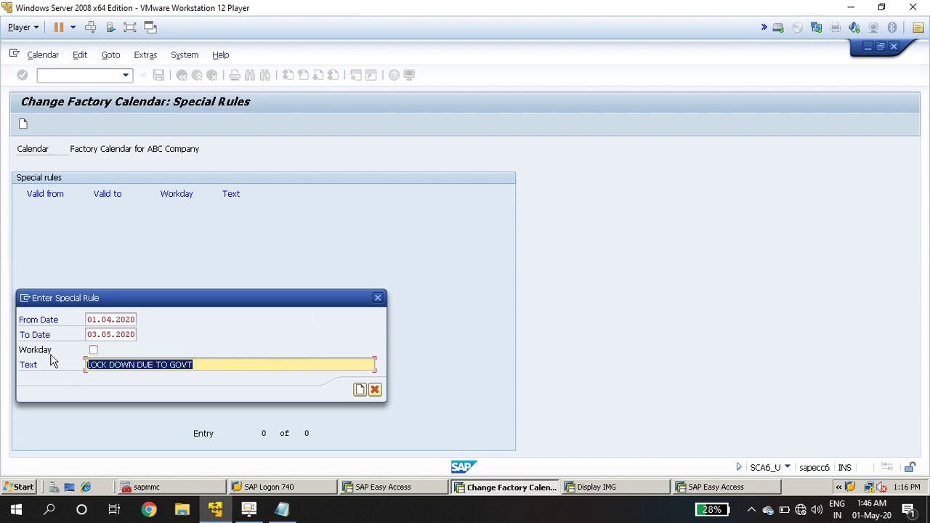
pyautogui.moveTo(86, 319); pyautogui.dragTo(139, 332)
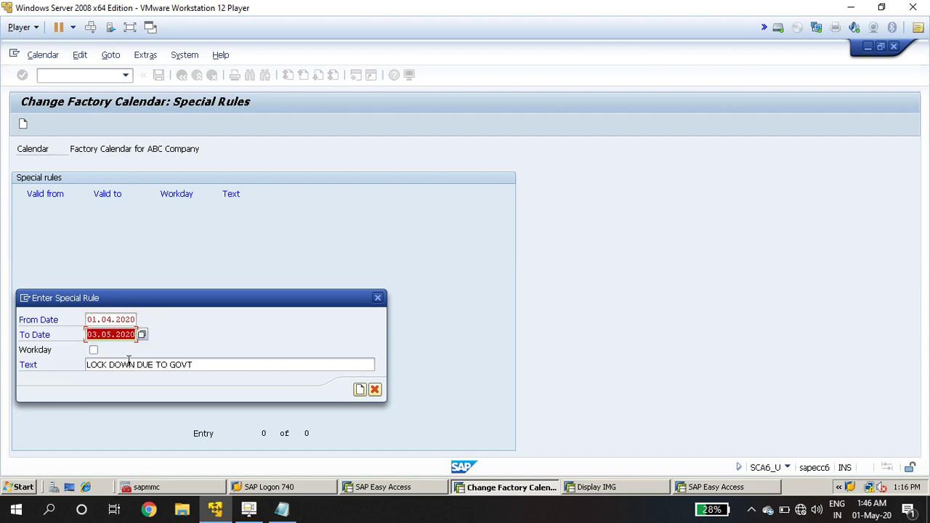
# Step: Add the special rule to factory calendar ZC and save the calendar, acknowledging the transport information
pyautogui.click(359, 393)
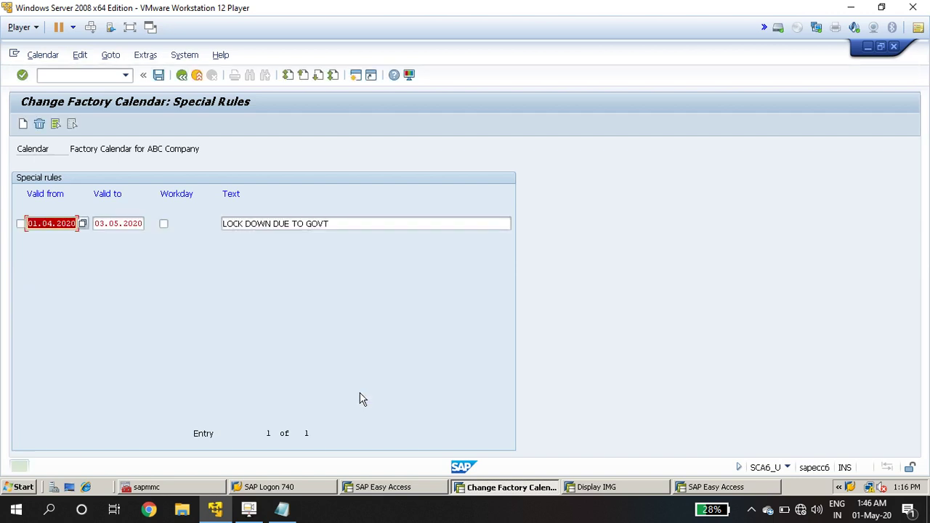
pyautogui.click(159, 77)
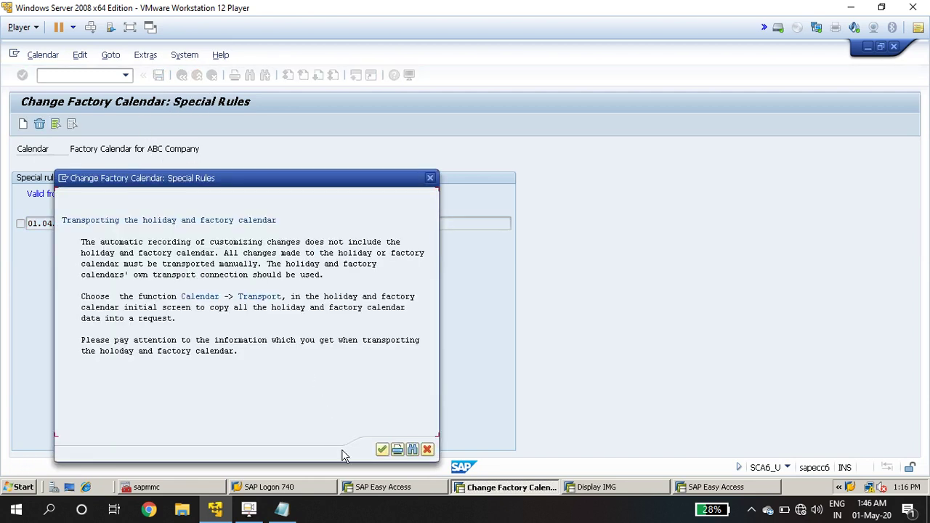
pyautogui.click(380, 449)
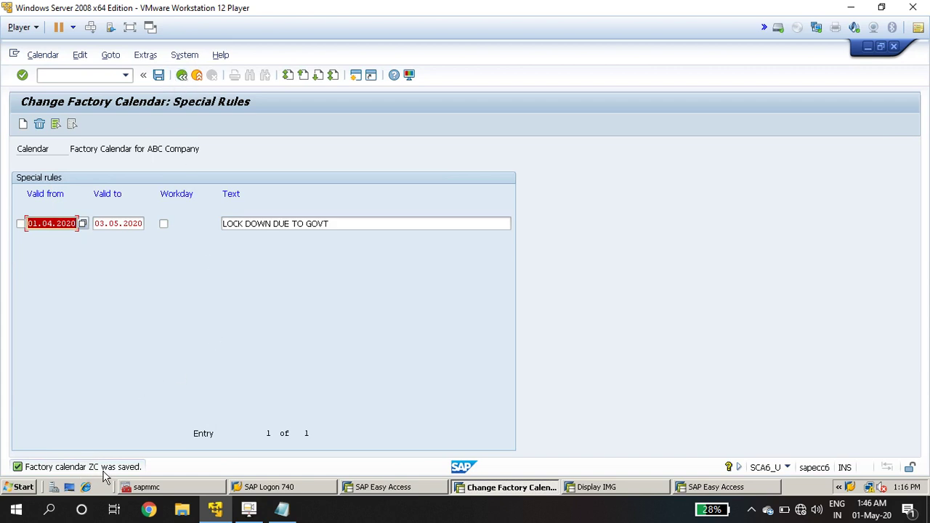
# Step: Return to factory calendar ZC's details and check its Special Rules entry
pyautogui.click(182, 76)
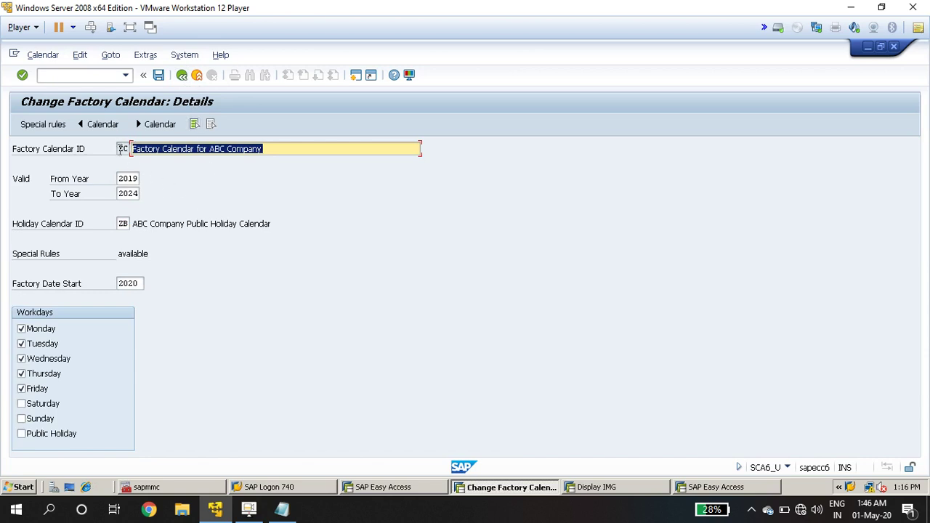
pyautogui.doubleClick(122, 148)
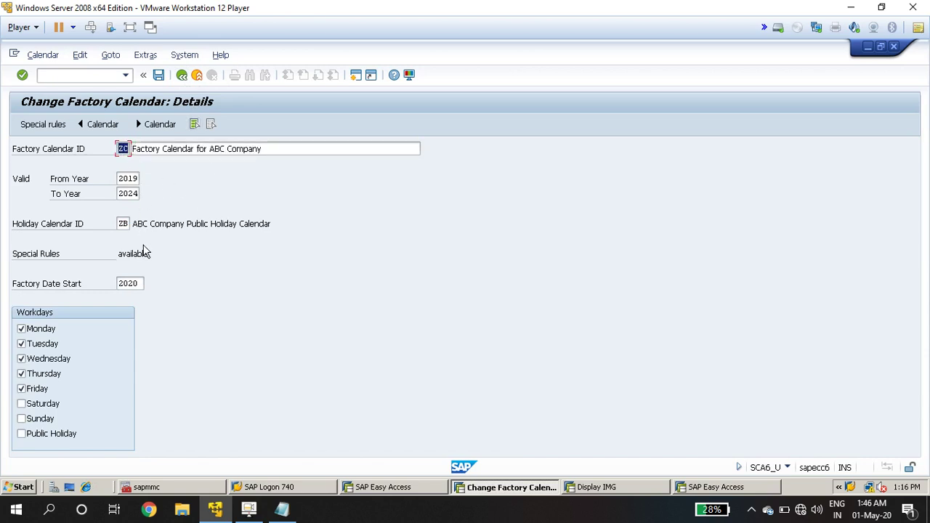
pyautogui.click(40, 262)
pyautogui.moveTo(116, 254); pyautogui.dragTo(150, 254)
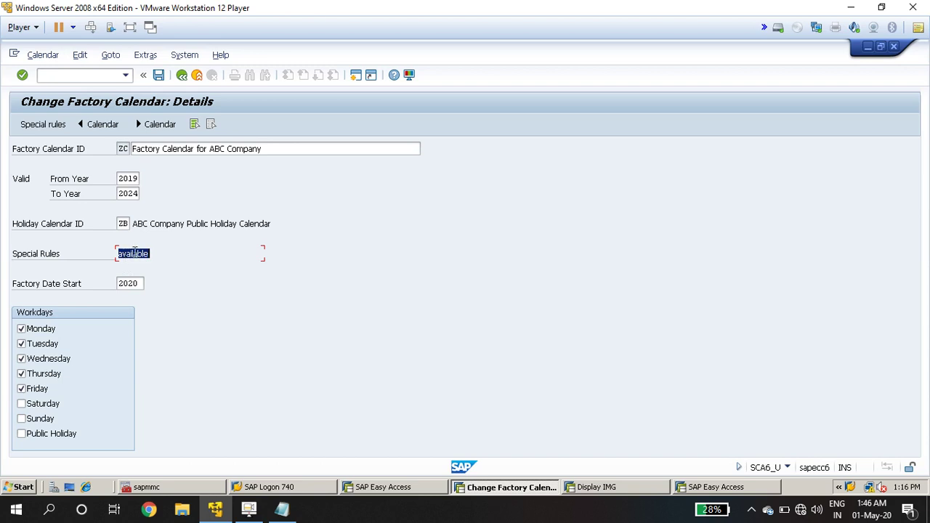
pyautogui.moveTo(152, 254); pyautogui.dragTo(106, 252)
pyautogui.click(15, 256)
# Step: Reopen the factory calendars in change mode and check the Special Rules entry of the Germany standard calendar 01 for comparison
pyautogui.click(182, 76)
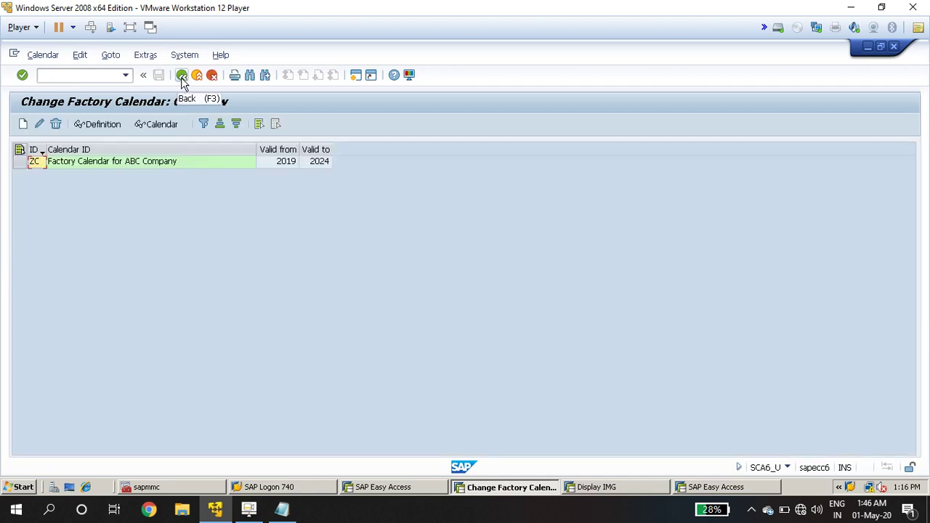
pyautogui.click(182, 80)
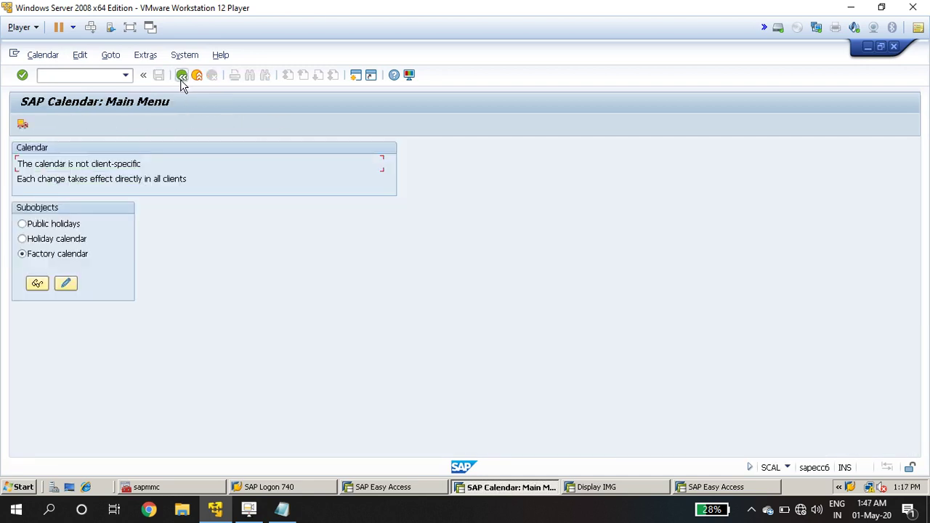
pyautogui.click(65, 284)
pyautogui.click(20, 162)
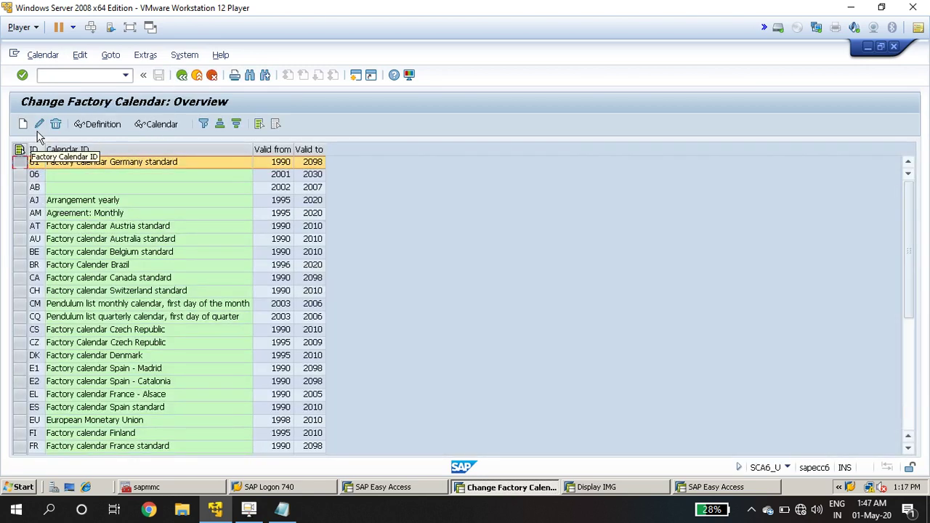
pyautogui.click(38, 125)
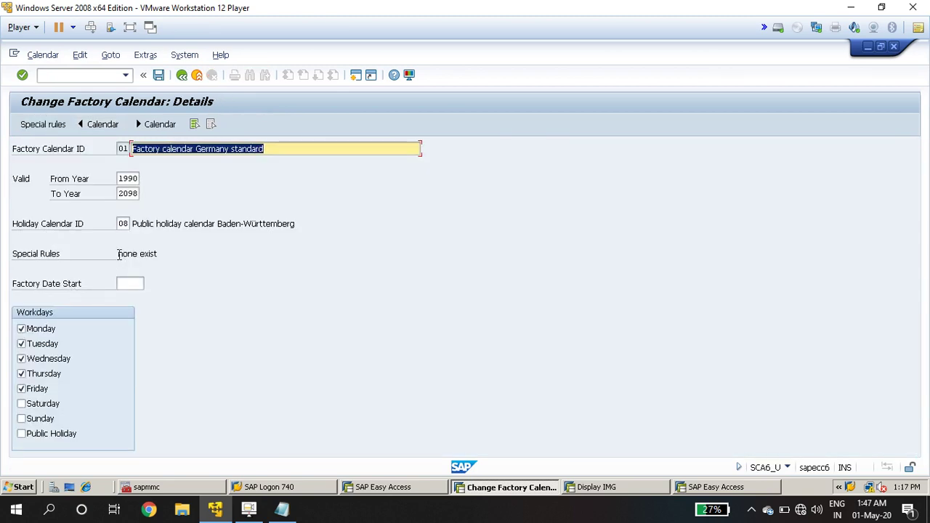
pyautogui.click(122, 254)
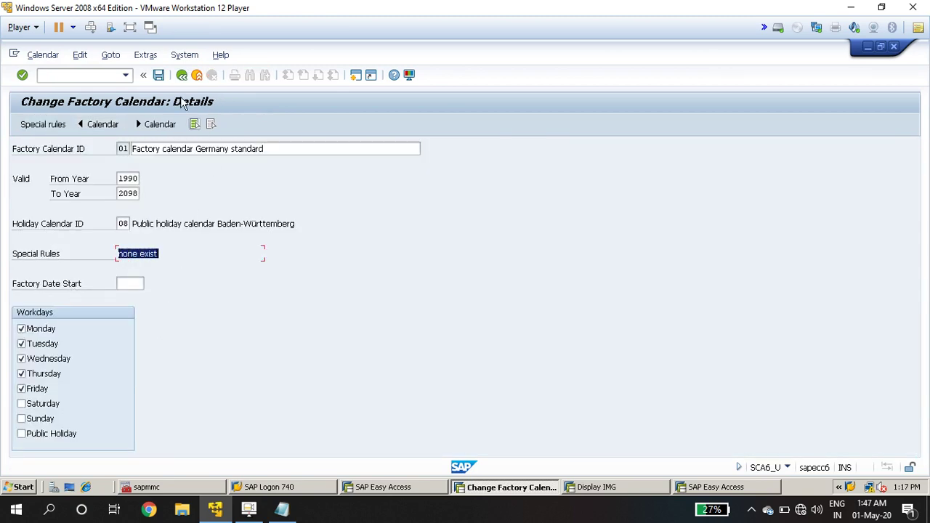
pyautogui.click(182, 75)
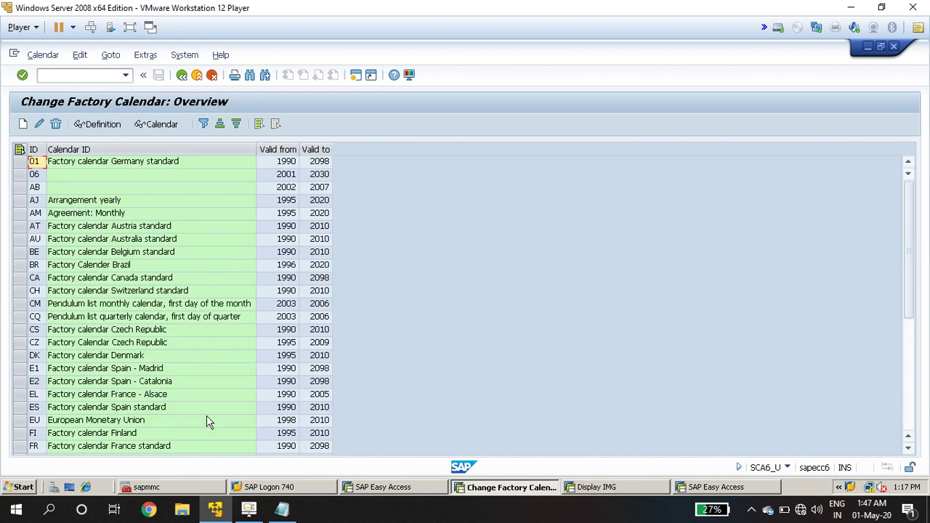
# Step: Filter the factory calendar overview by ID to show only ZC
pyautogui.click(34, 149)
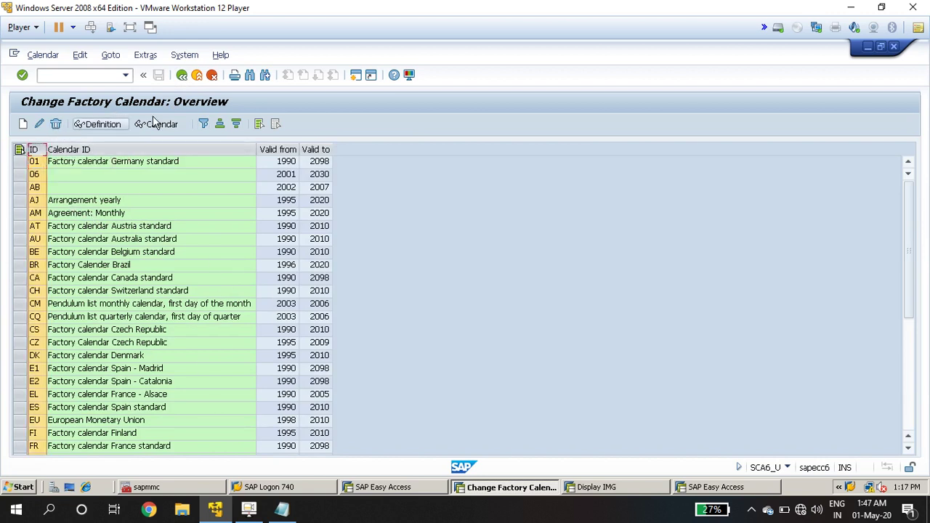
pyautogui.click(204, 125)
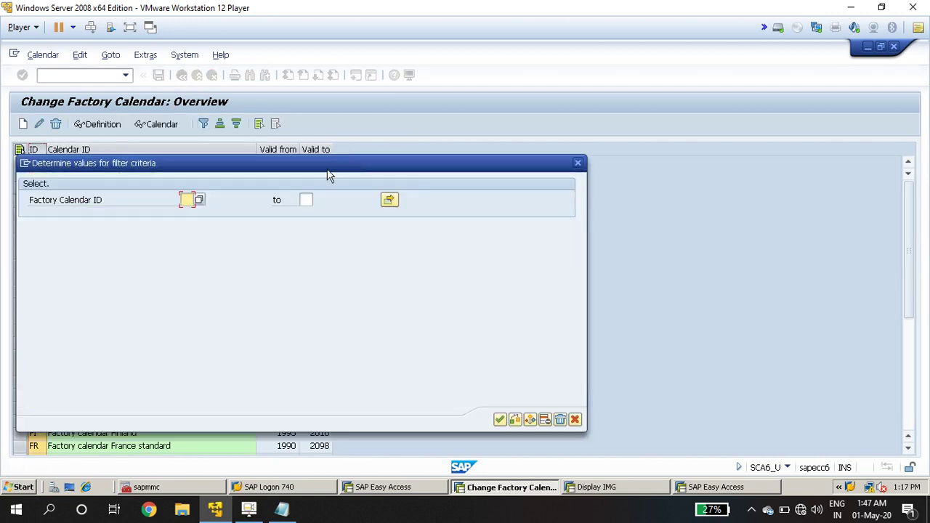
pyautogui.write('ZC')
pyautogui.press('Return')
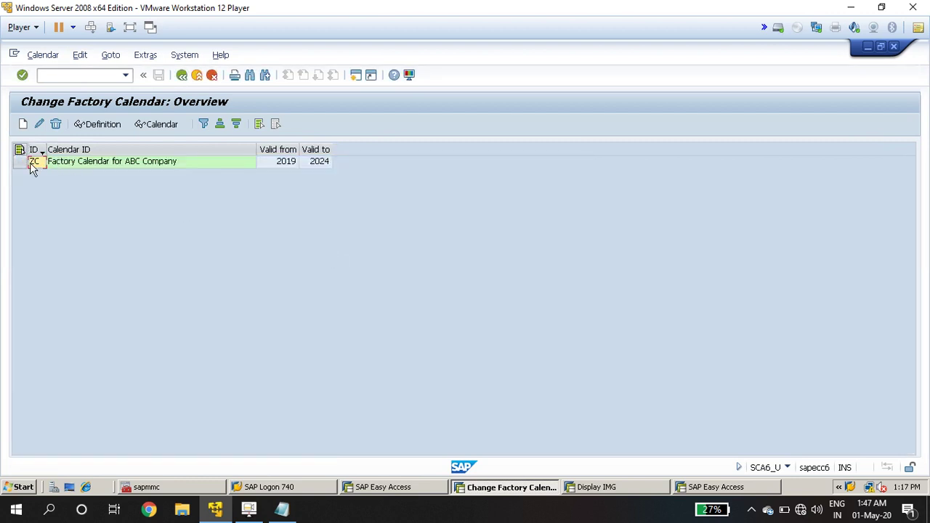
# Step: Open factory calendar ZC's details for editing and review the dates and text of its saved special rule
pyautogui.click(17, 161)
pyautogui.click(40, 124)
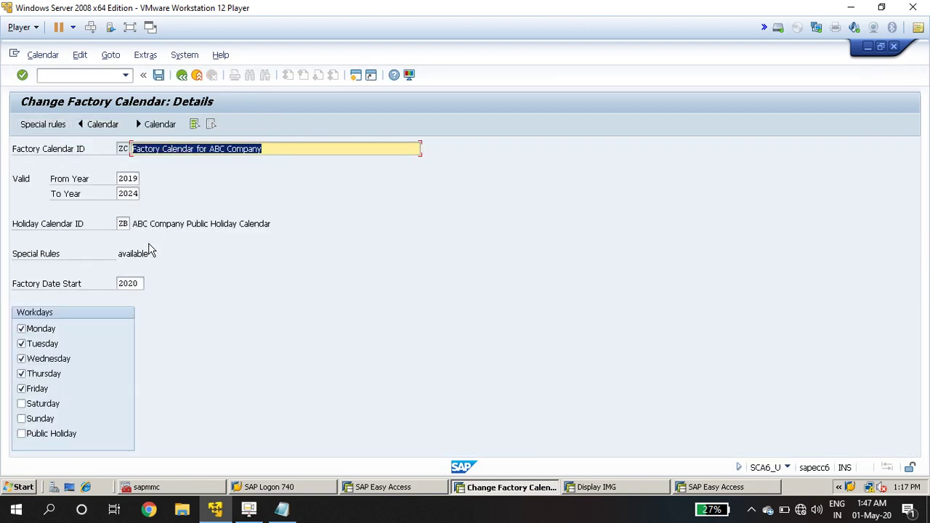
pyautogui.moveTo(118, 253); pyautogui.dragTo(154, 253)
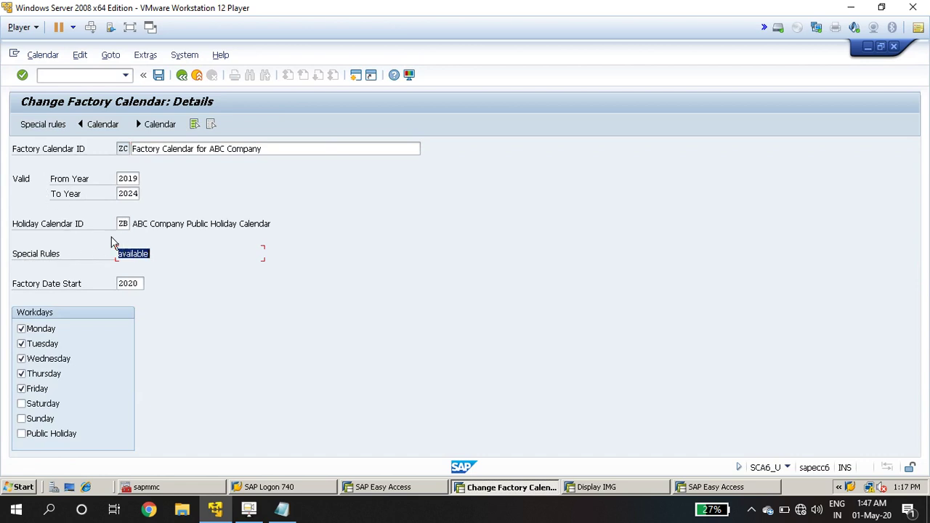
pyautogui.click(44, 126)
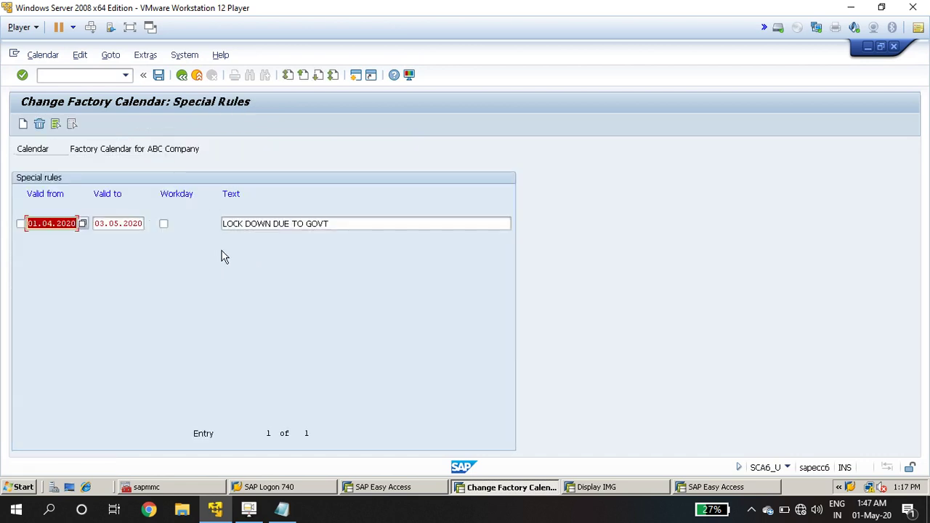
pyautogui.moveTo(356, 223); pyautogui.dragTo(2, 252)
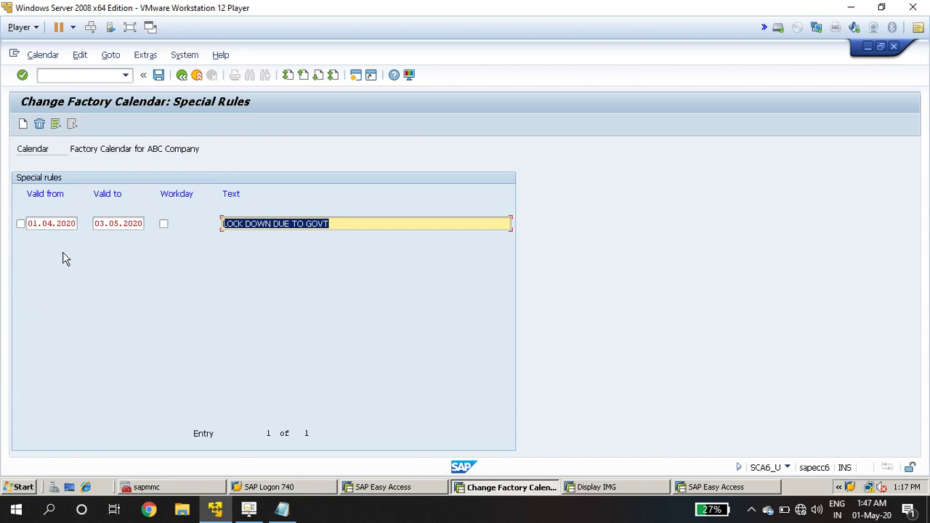
pyautogui.click(95, 225)
pyautogui.doubleClick(95, 224)
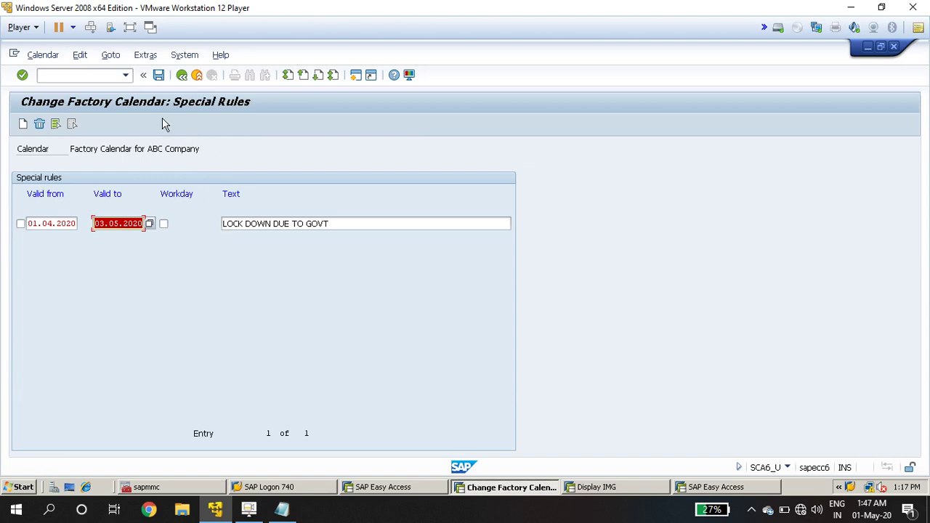
pyautogui.click(182, 74)
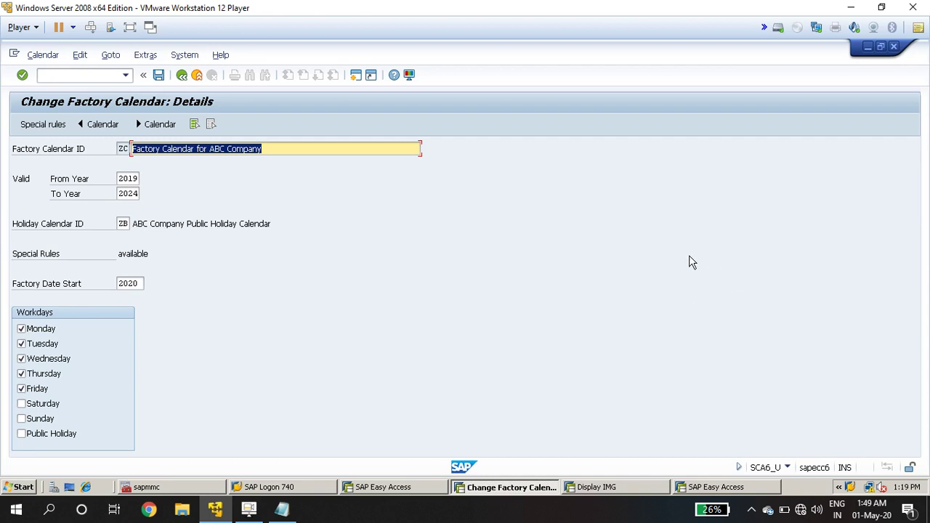
pyautogui.click(249, 509)
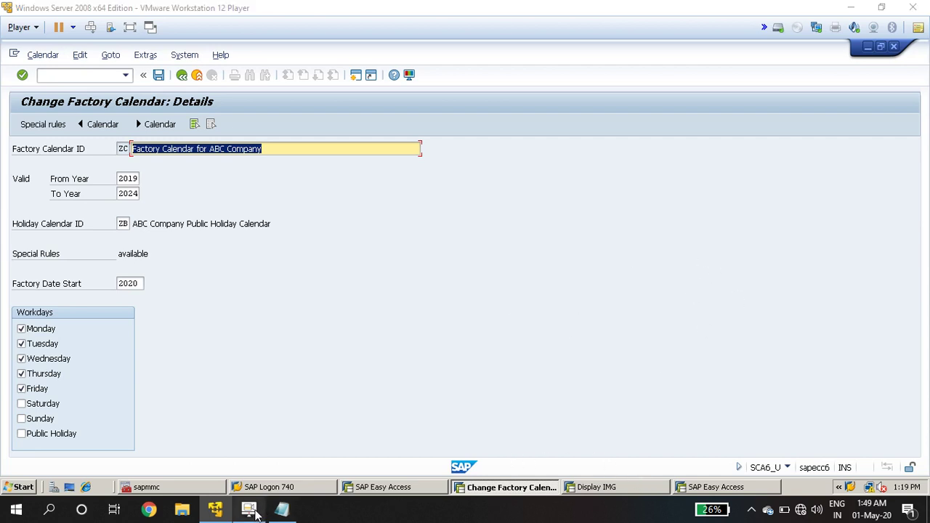